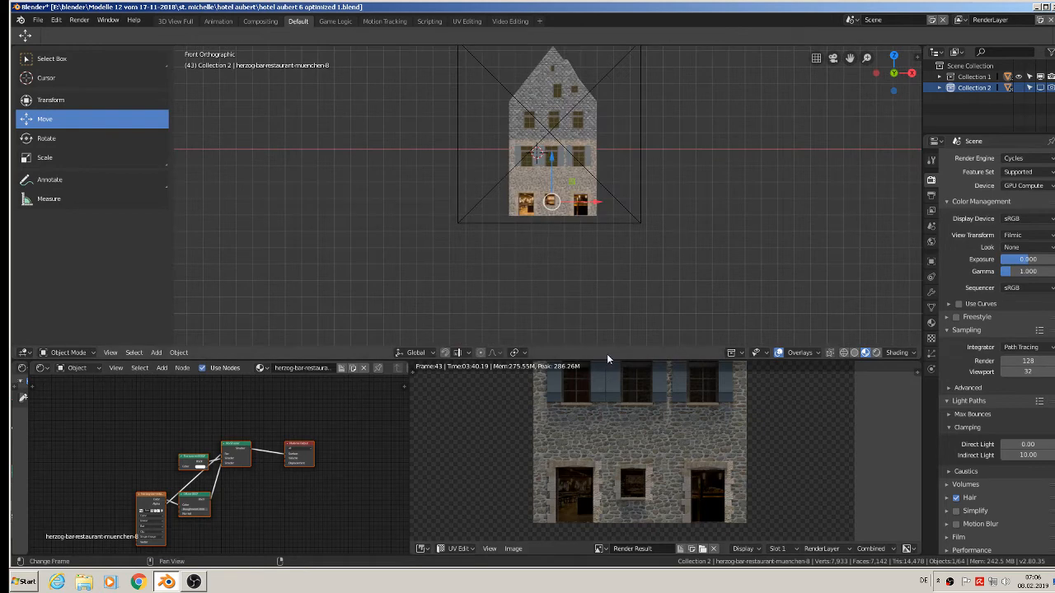
Enlarge the 3D viewport and show the house facade through the scene camera.
{"action": "left_click_drag", "start_coordinate": [609, 361], "coordinate": [607, 404]}
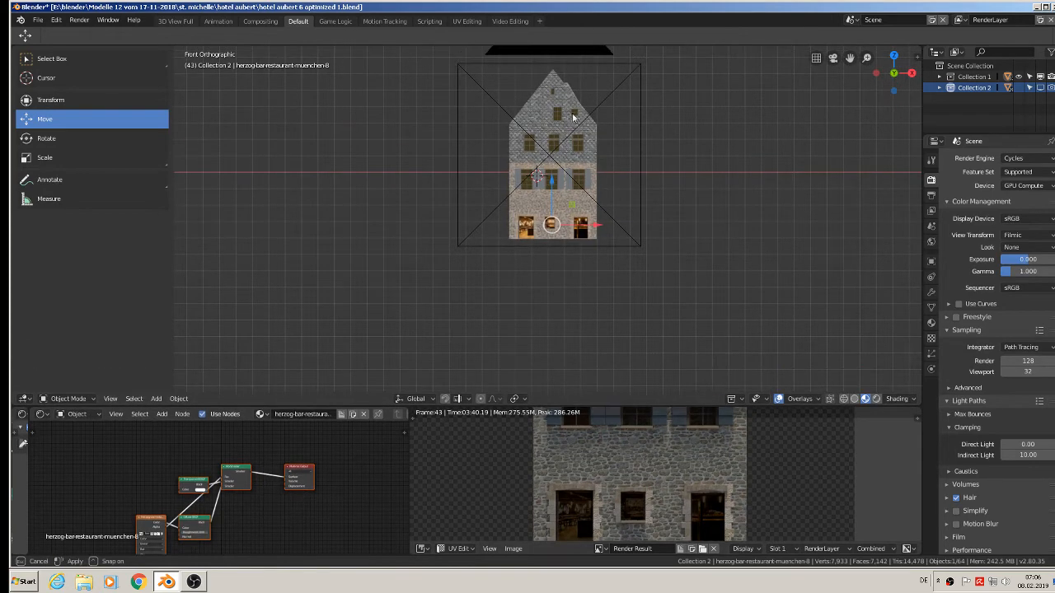
{"action": "middle_click_drag", "start_coordinate": [572, 118], "coordinate": [527, 190], "text": "shift"}
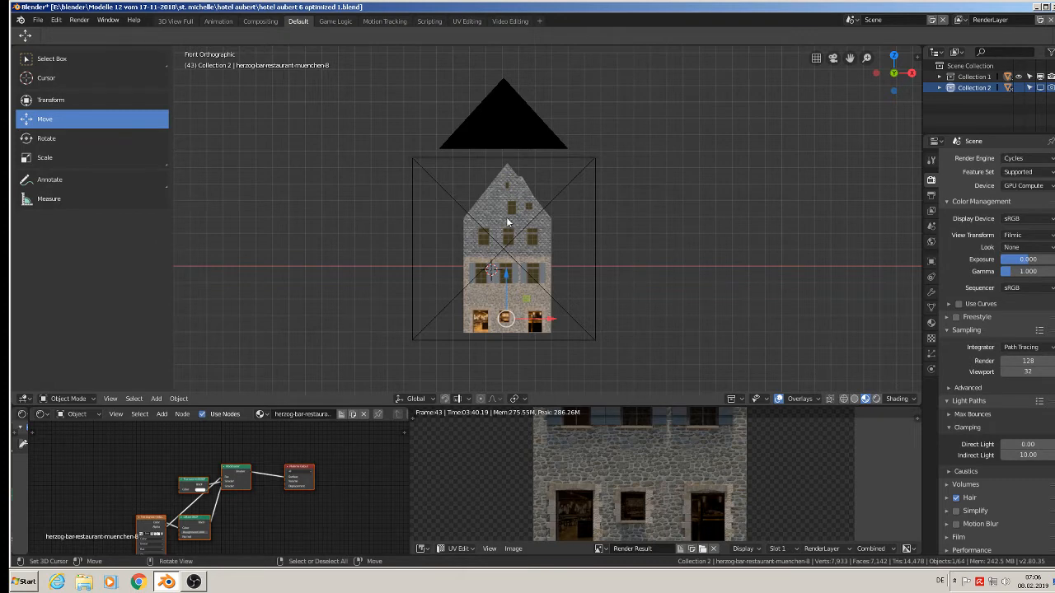
{"action": "key", "text": "KP_0"}
{"action": "scroll", "coordinate": [522, 252], "scroll_direction": "down", "scroll_amount": 4}
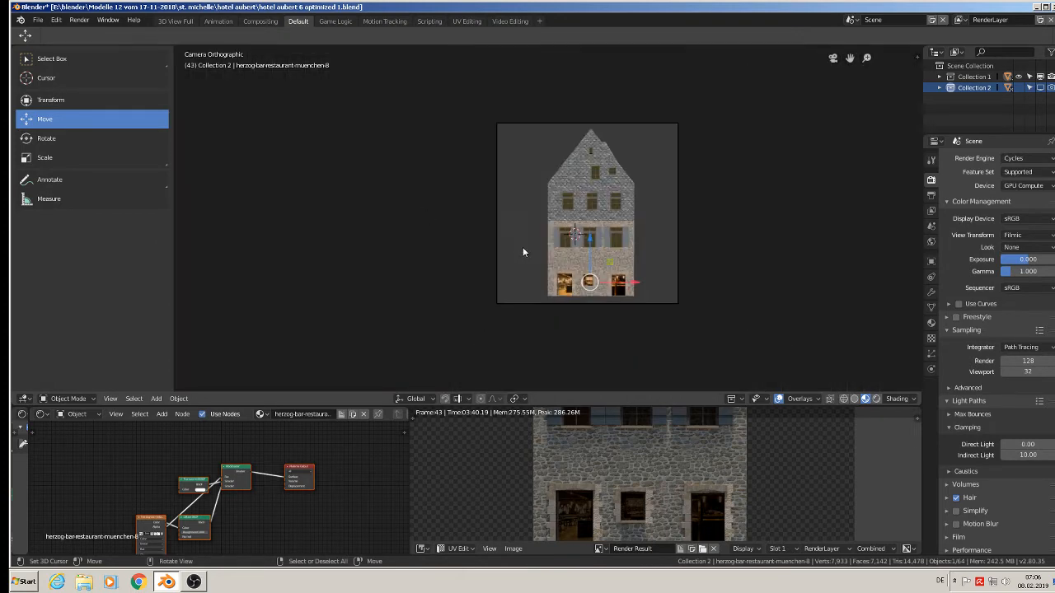
{"action": "scroll", "coordinate": [581, 210], "scroll_direction": "up", "scroll_amount": 5}
{"action": "scroll", "coordinate": [611, 130], "scroll_direction": "down", "scroll_amount": 1}
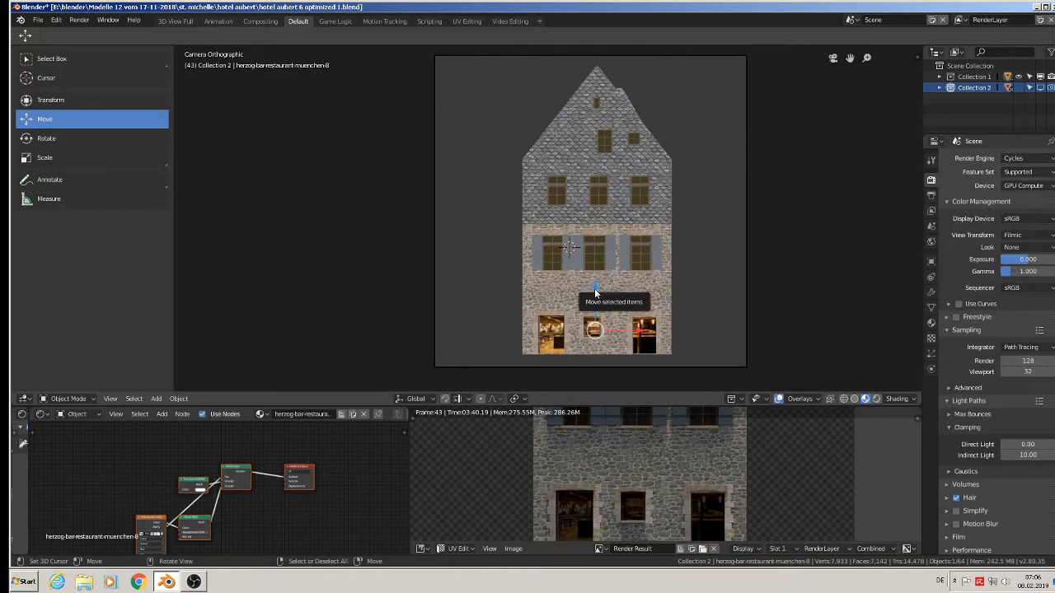
Test-render the camera view of the house in an enlarged image editor and stop the render.
{"action": "key", "text": "F12"}
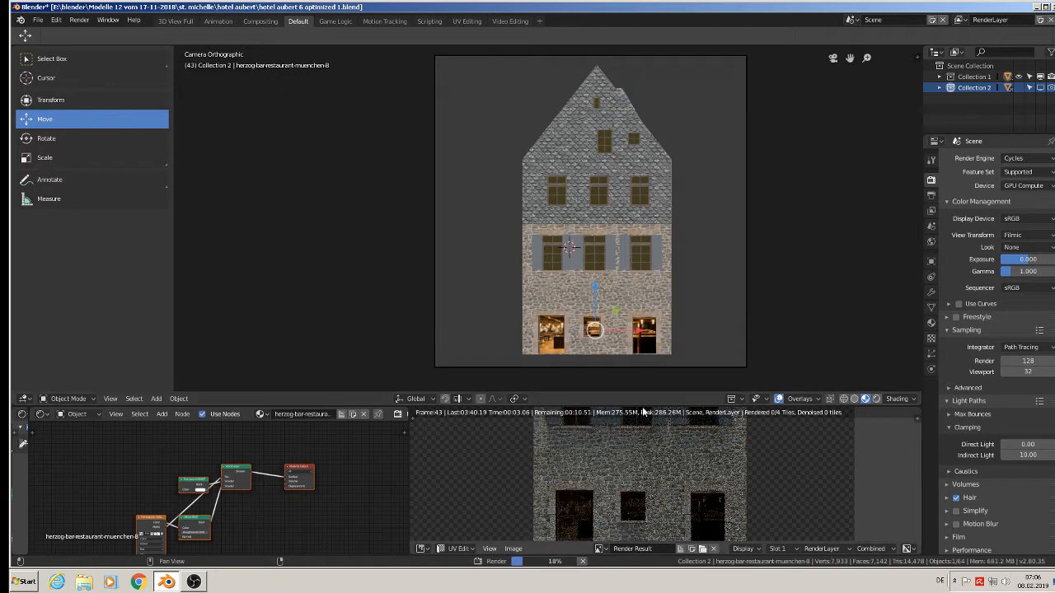
{"action": "left_click_drag", "start_coordinate": [642, 407], "coordinate": [630, 198]}
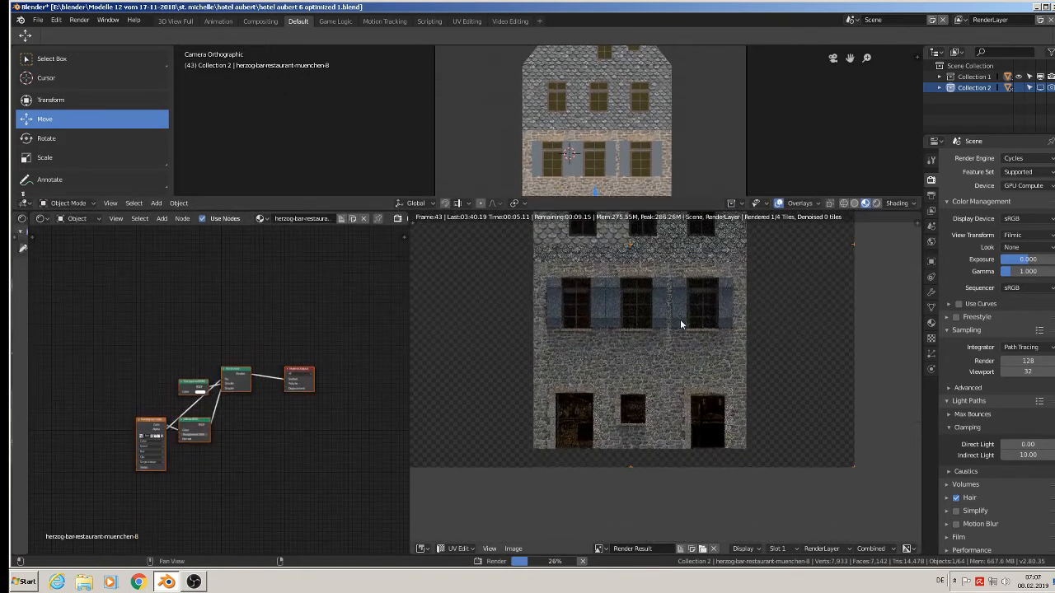
{"action": "scroll", "coordinate": [679, 414], "scroll_direction": "down", "scroll_amount": 3}
{"action": "scroll", "coordinate": [679, 414], "scroll_direction": "up", "scroll_amount": 3}
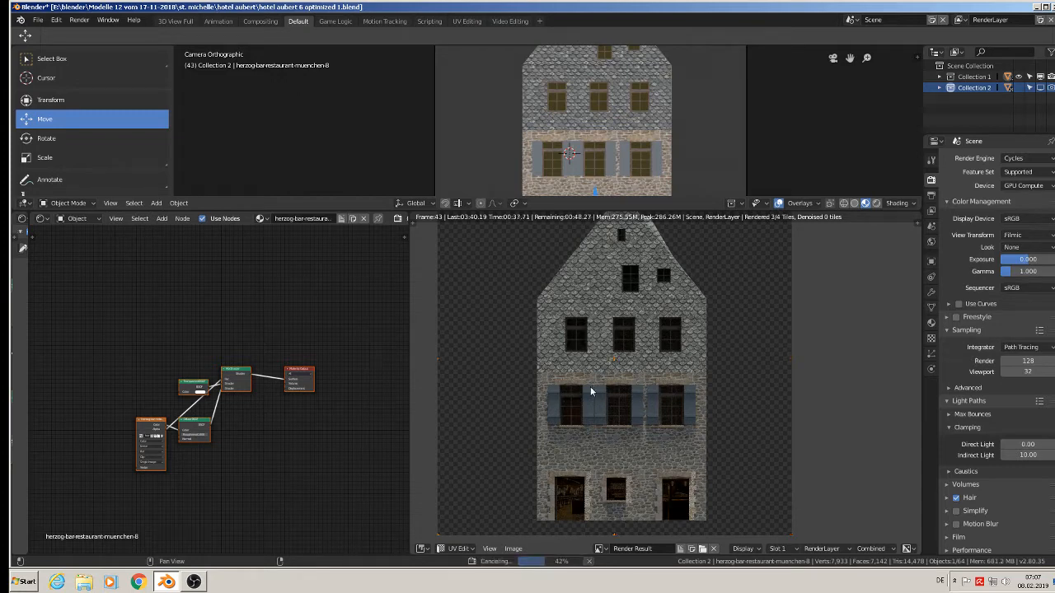
{"action": "key", "text": "Escape"}
Examine the restaurant picture's material nodes and test-move its plane behind the ground-floor openings, restoring its position.
{"action": "left_click_drag", "start_coordinate": [598, 209], "coordinate": [623, 393]}
{"action": "scroll", "coordinate": [506, 166], "scroll_direction": "up", "scroll_amount": 3}
{"action": "middle_click_drag", "start_coordinate": [506, 166], "coordinate": [501, 151], "text": "shift"}
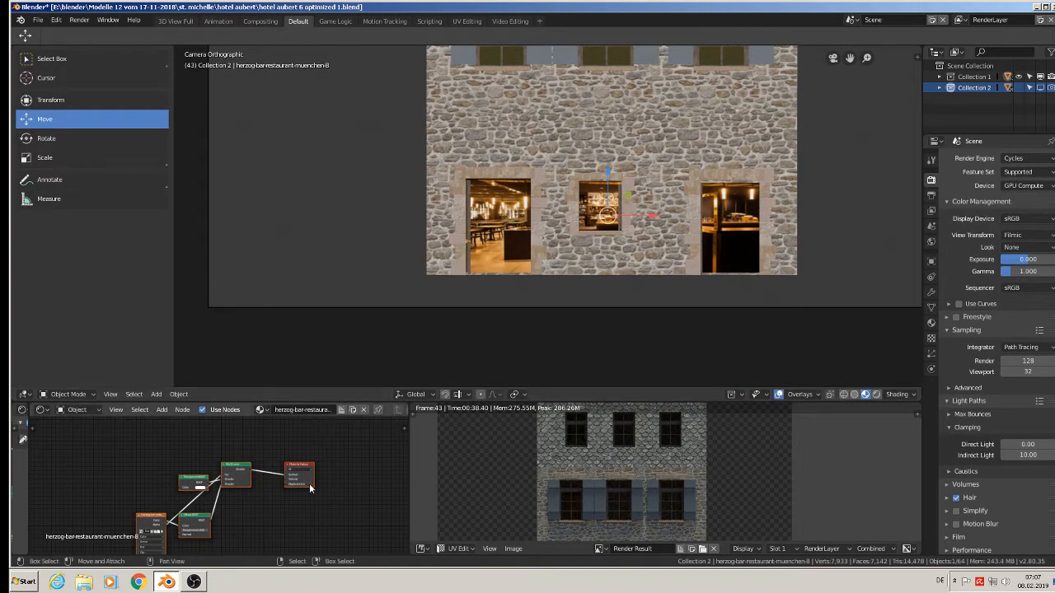
{"action": "middle_click_drag", "start_coordinate": [309, 486], "coordinate": [47, 494]}
{"action": "scroll", "coordinate": [186, 486], "scroll_direction": "up", "scroll_amount": 2}
{"action": "middle_click_drag", "start_coordinate": [240, 485], "coordinate": [123, 465]}
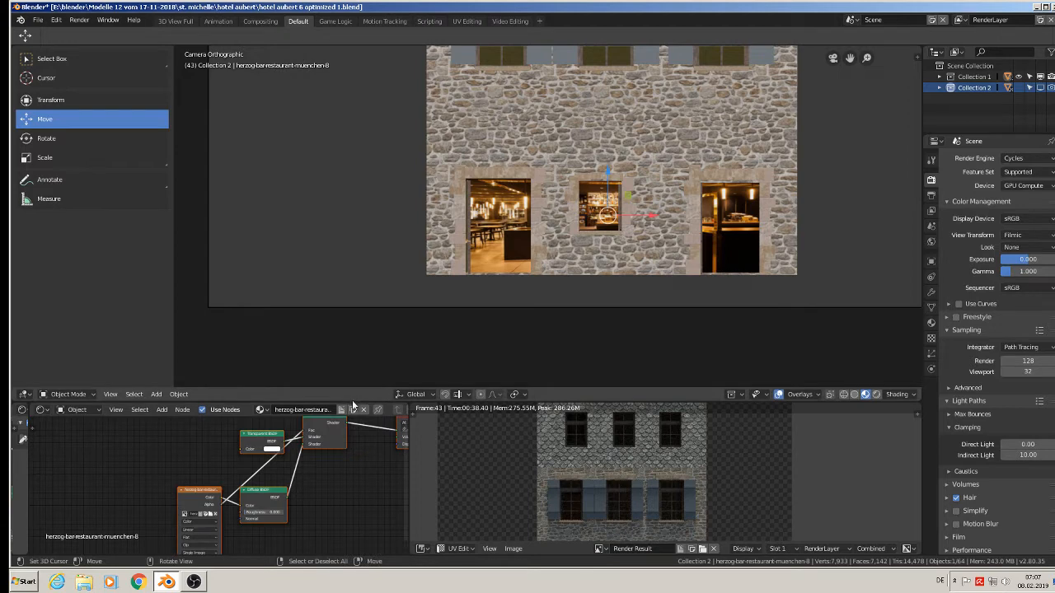
{"action": "left_click_drag", "start_coordinate": [352, 388], "coordinate": [350, 279]}
{"action": "scroll", "coordinate": [346, 453], "scroll_direction": "up", "scroll_amount": 2}
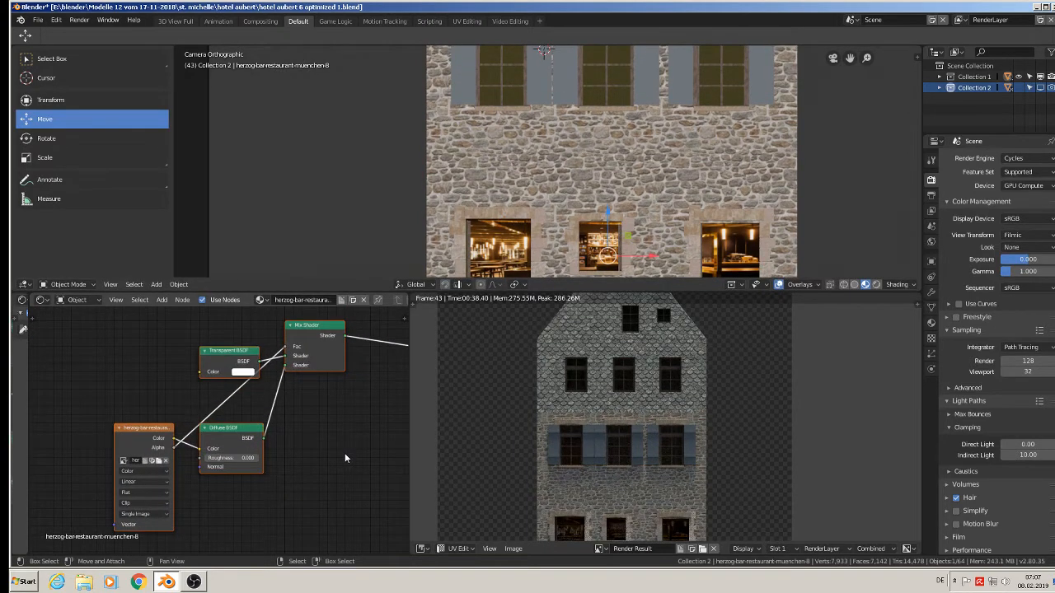
{"action": "middle_click_drag", "start_coordinate": [344, 452], "coordinate": [250, 454]}
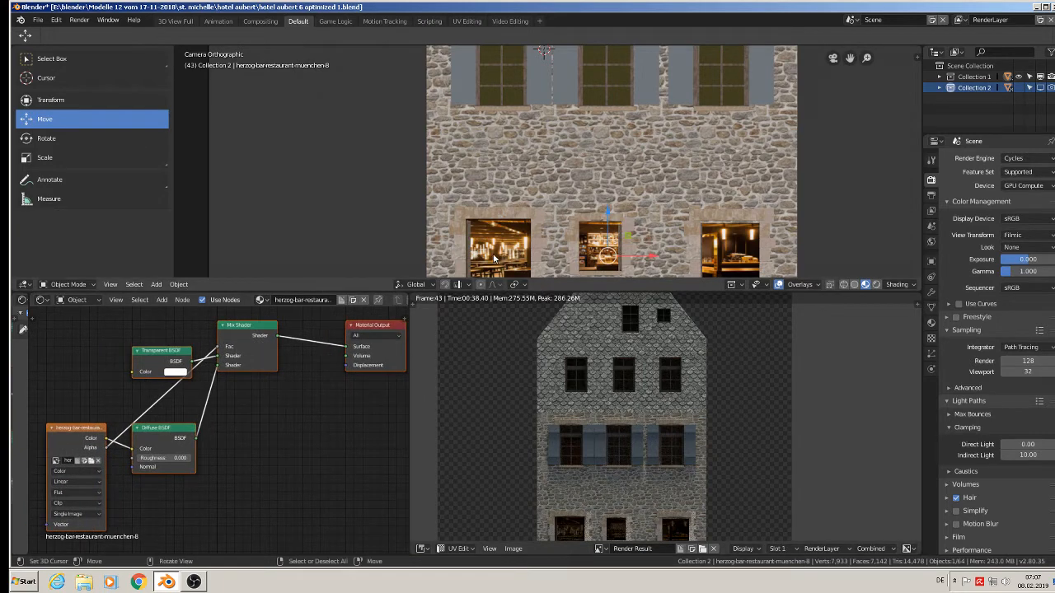
{"action": "key", "text": "g"}
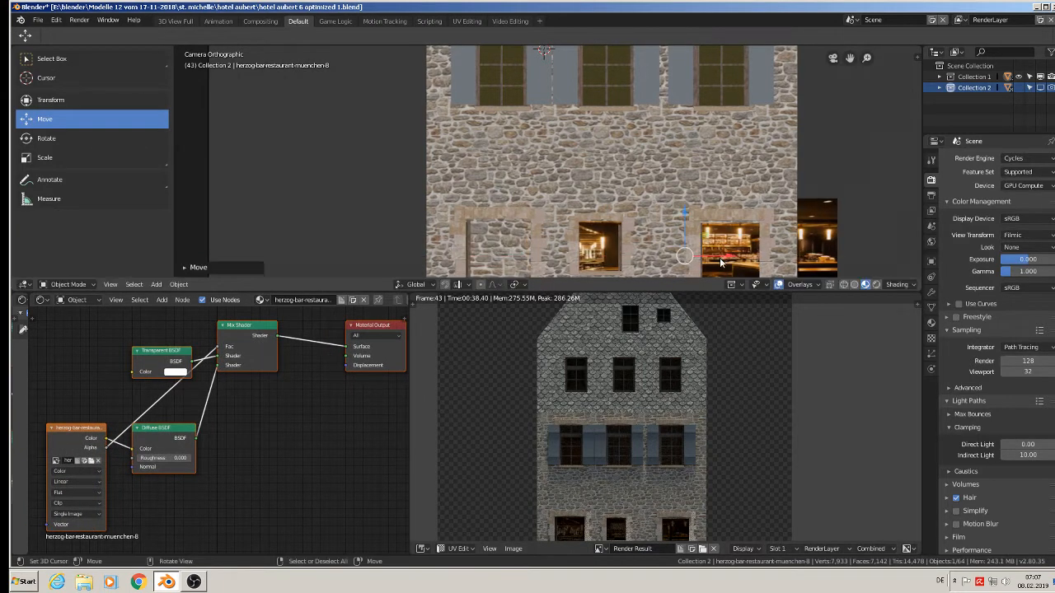
{"action": "key", "text": "Escape"}
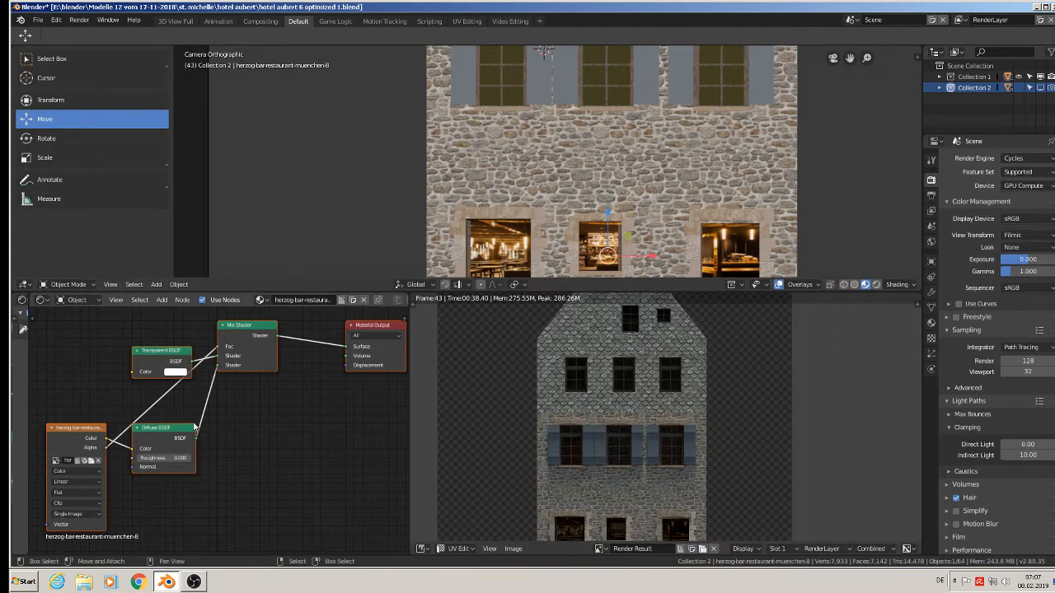
Delete the Transparent BSDF, Diffuse BSDF and Mix Shader nodes from the restaurant picture's material.
{"action": "left_click", "coordinate": [154, 363]}
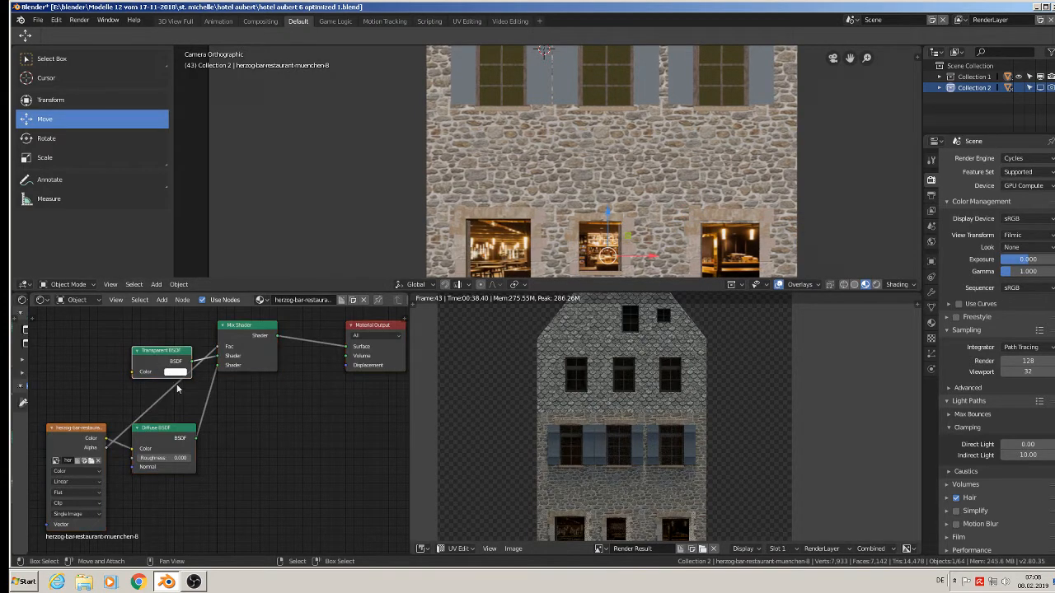
{"action": "key", "text": "x"}
{"action": "left_click", "coordinate": [181, 437]}
{"action": "key", "text": "x"}
{"action": "left_click", "coordinate": [258, 336]}
{"action": "key", "text": "x"}
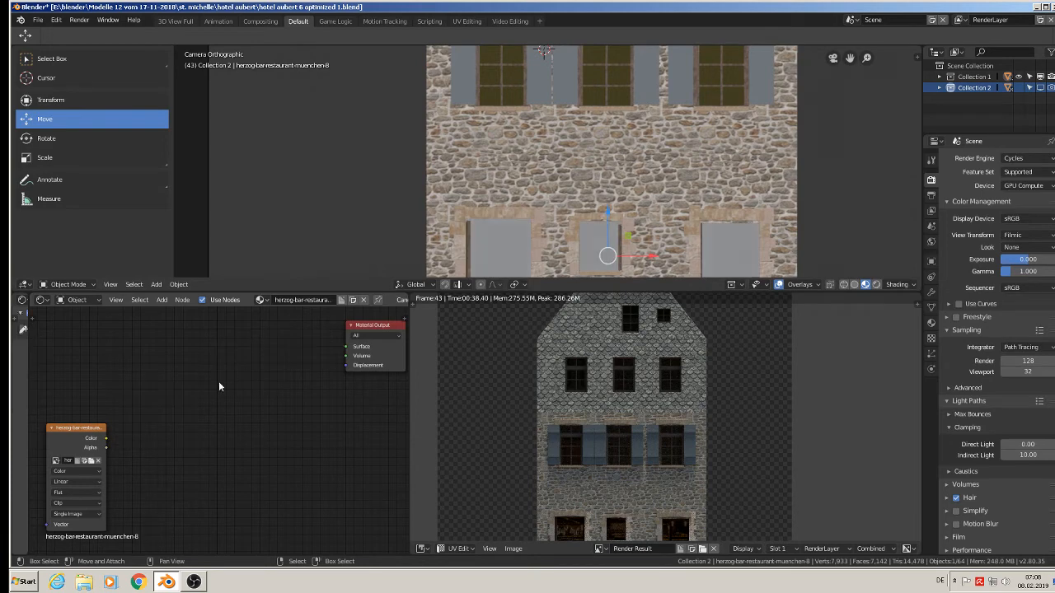
Add an Emission shader and link it between the restaurant image's Color output and the Material Output's Surface input.
{"action": "left_click", "coordinate": [162, 300]}
{"action": "mouse_move", "coordinate": [187, 353]}
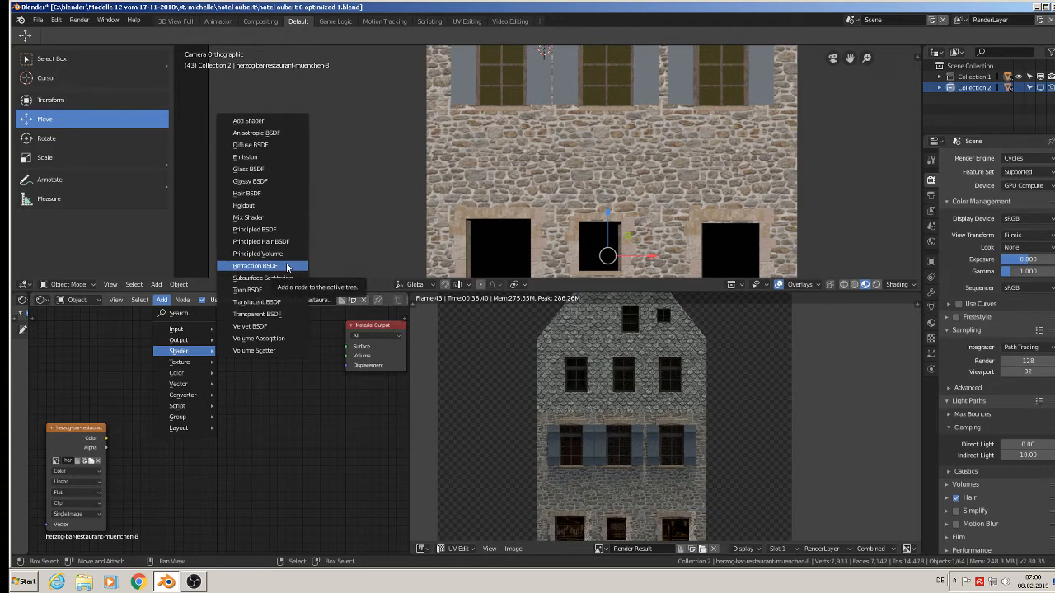
{"action": "left_click", "coordinate": [244, 157]}
{"action": "left_click", "coordinate": [179, 379]}
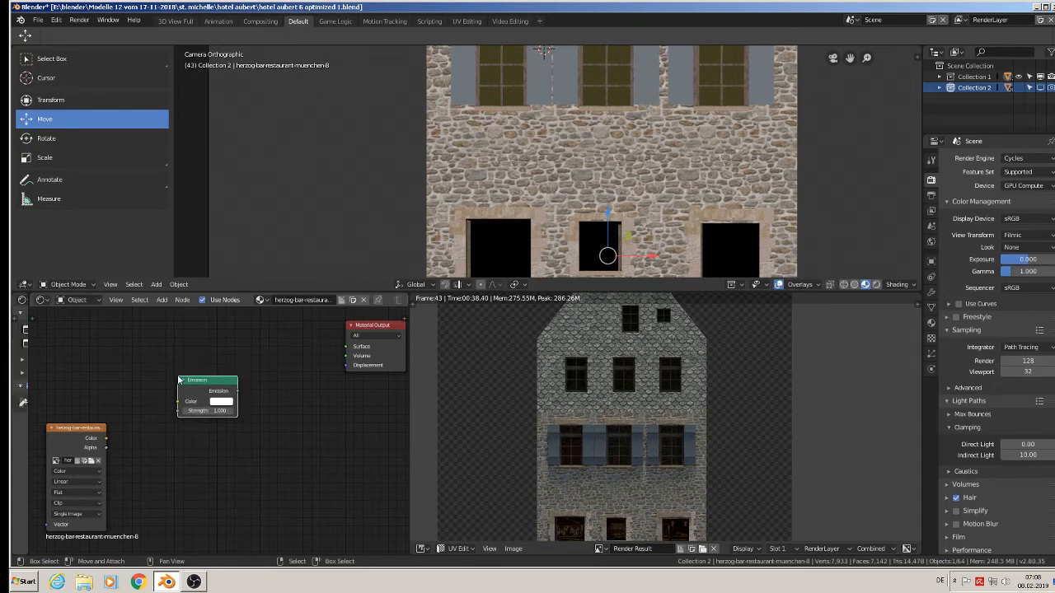
{"action": "left_click_drag", "start_coordinate": [106, 437], "coordinate": [346, 347]}
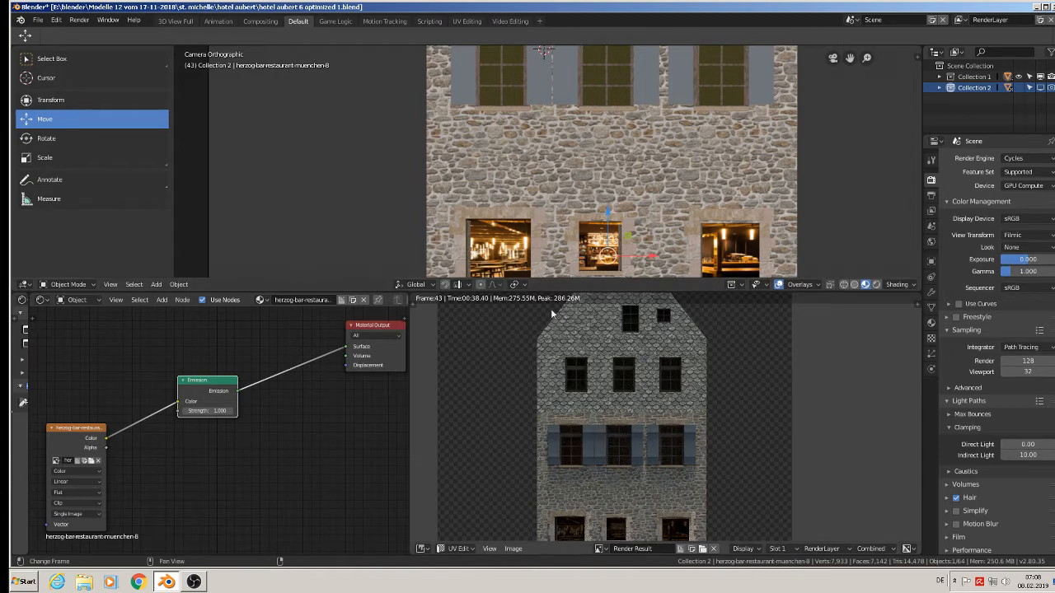
Select the grey shutter beside the first upper window and move its Diffuse BSDF node away from the Material Output.
{"action": "scroll", "coordinate": [606, 472], "scroll_direction": "up", "scroll_amount": 5}
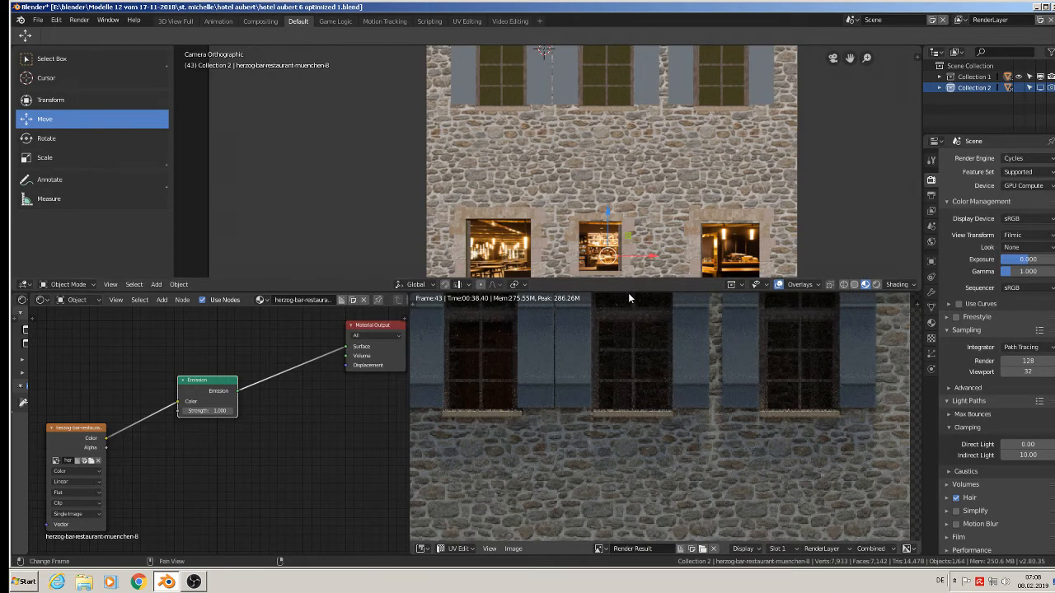
{"action": "left_click_drag", "start_coordinate": [631, 290], "coordinate": [637, 406]}
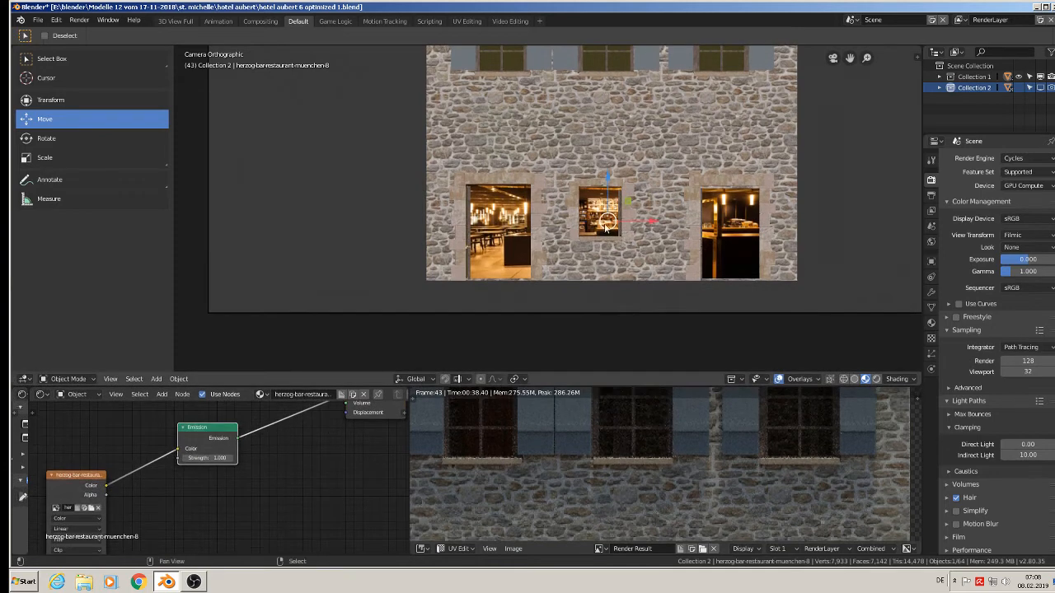
{"action": "left_click", "coordinate": [520, 169]}
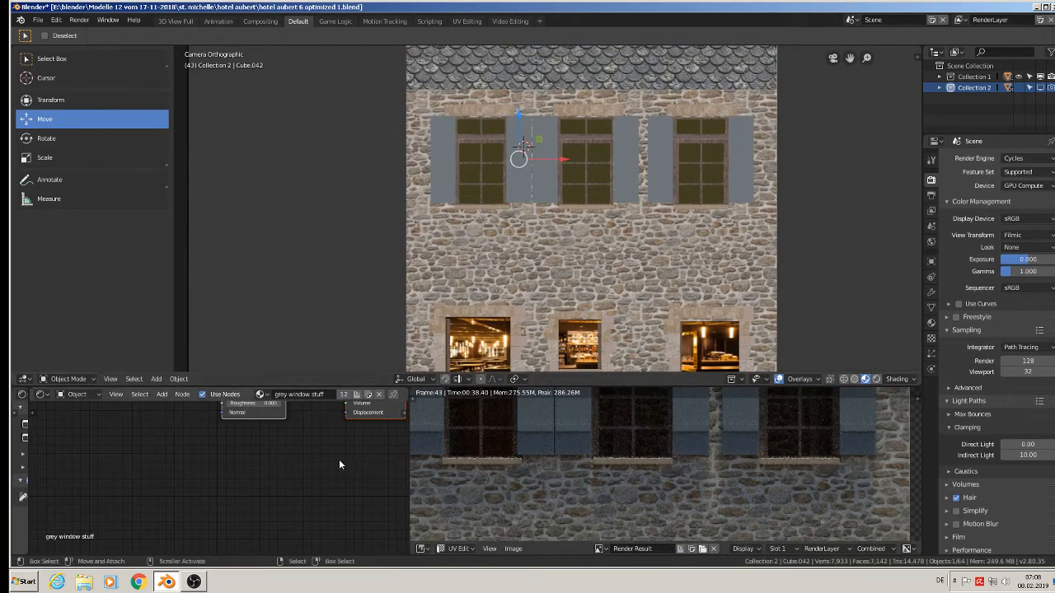
{"action": "key", "text": "Home"}
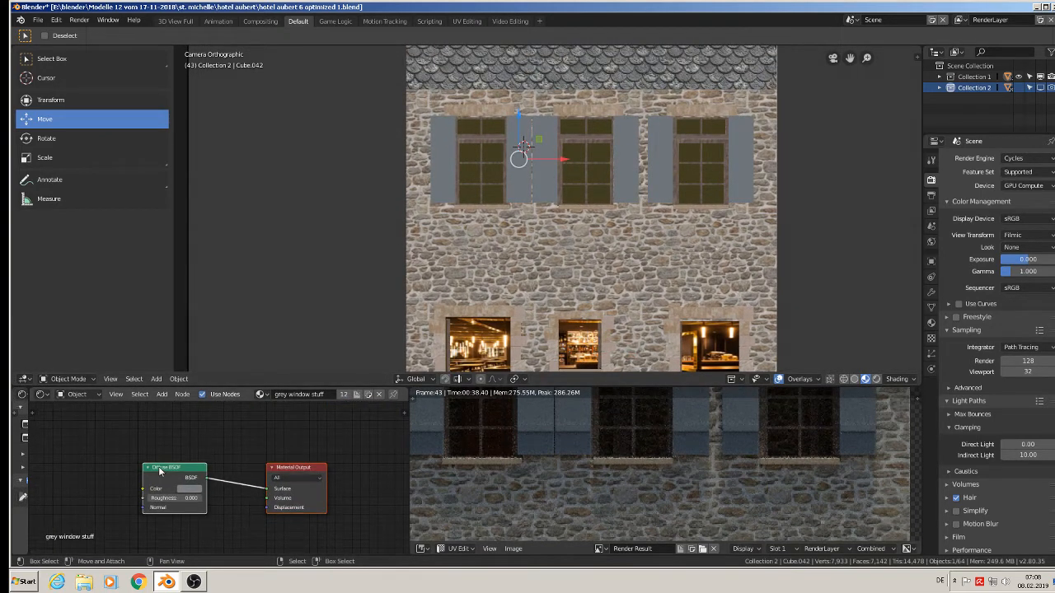
{"action": "left_click_drag", "start_coordinate": [160, 463], "coordinate": [91, 428]}
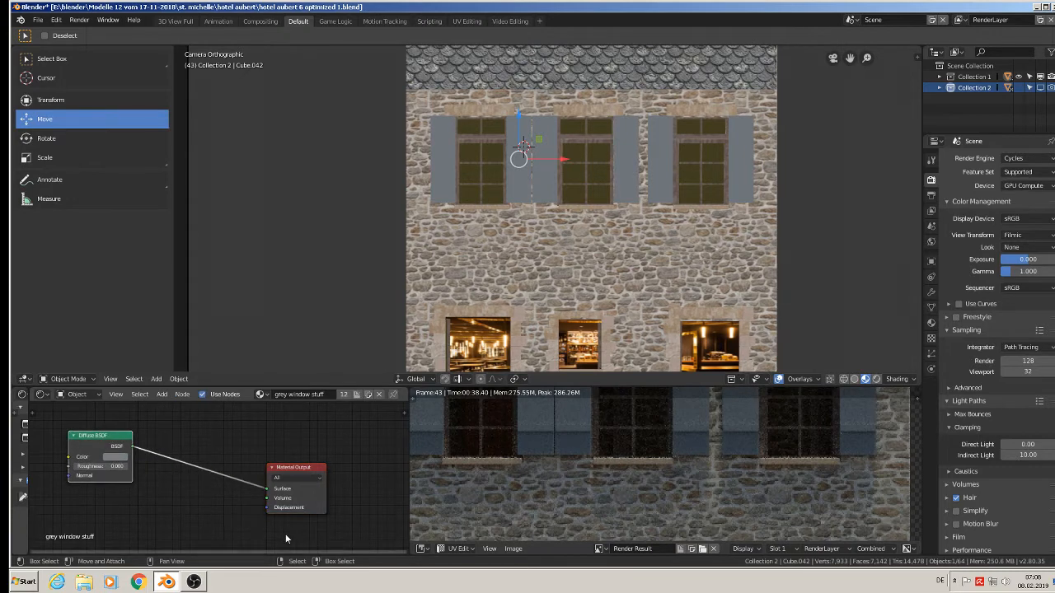
{"action": "middle_click_drag", "start_coordinate": [285, 533], "coordinate": [263, 471]}
{"action": "scroll", "coordinate": [285, 503], "scroll_direction": "down", "scroll_amount": 3}
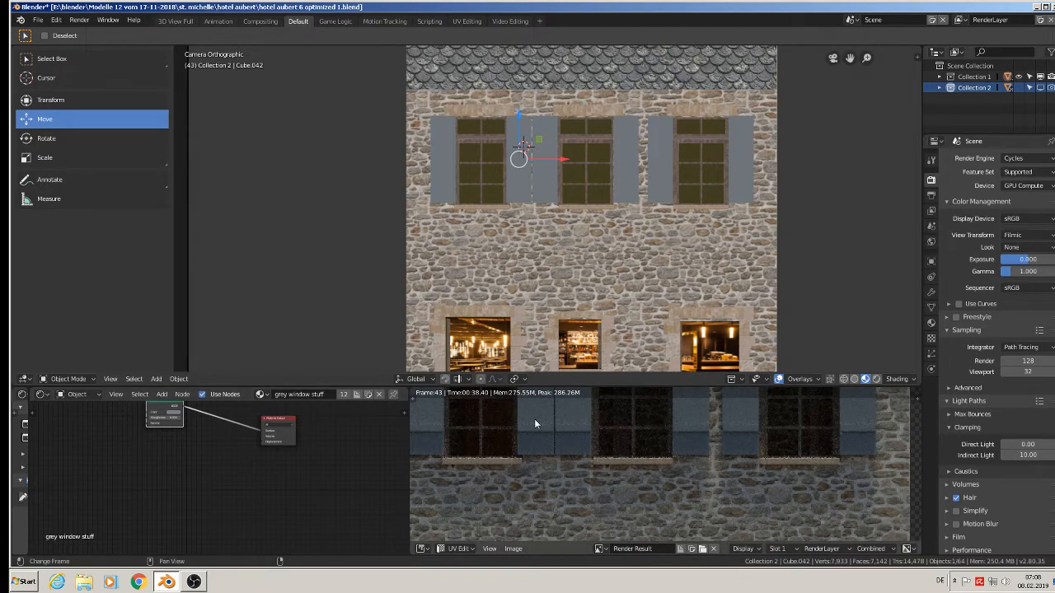
Add an Image Texture node to the grey window stuff material beside its Diffuse BSDF.
{"action": "scroll", "coordinate": [177, 523], "scroll_direction": "up", "scroll_amount": 1}
{"action": "scroll", "coordinate": [177, 523], "scroll_direction": "up", "scroll_amount": 1}
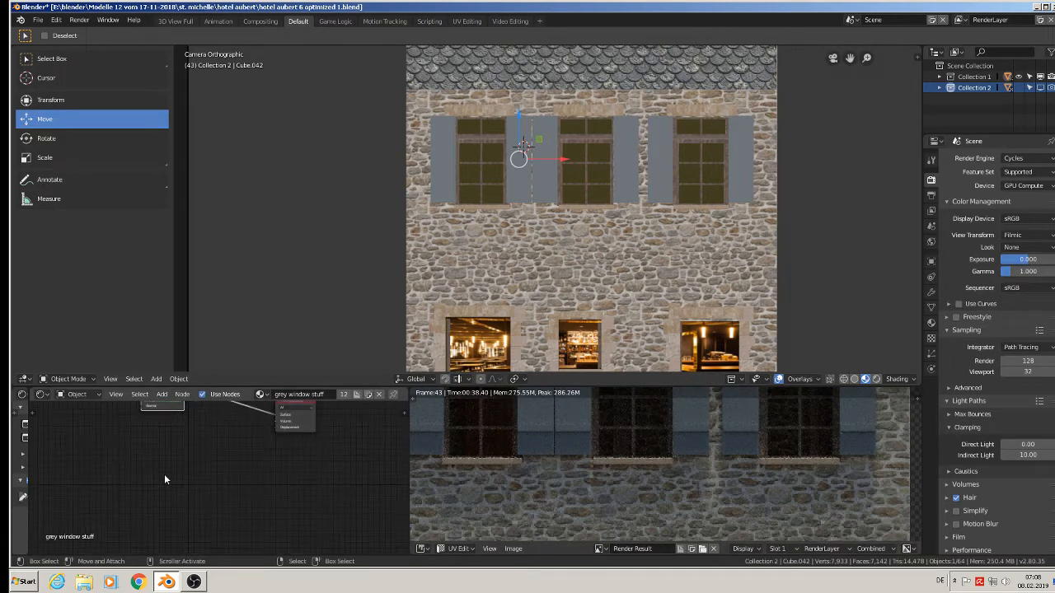
{"action": "middle_click_drag", "start_coordinate": [164, 475], "coordinate": [176, 513]}
{"action": "left_click", "coordinate": [163, 395]}
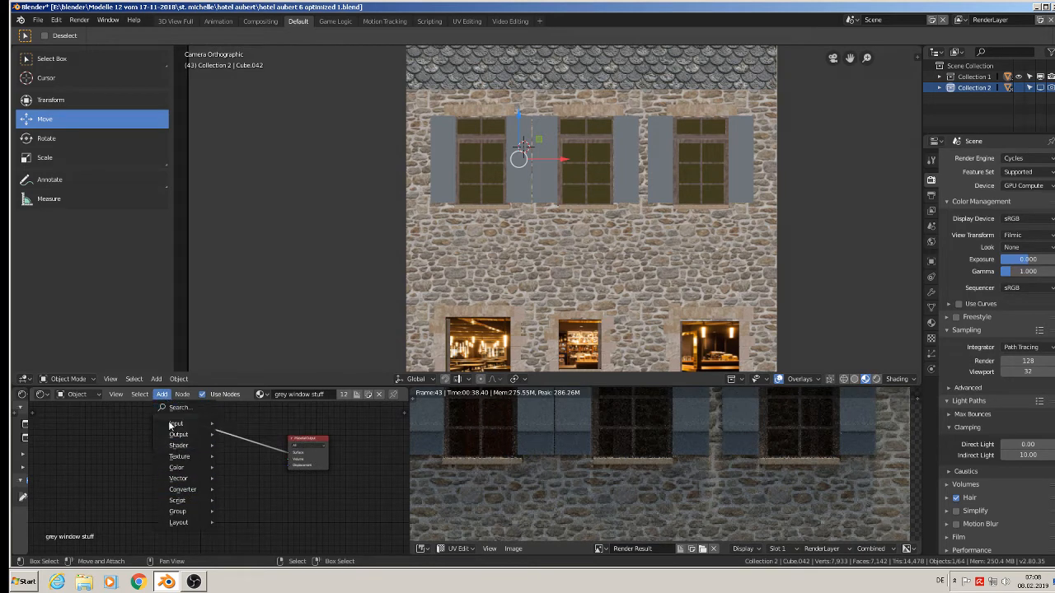
{"action": "mouse_move", "coordinate": [182, 454]}
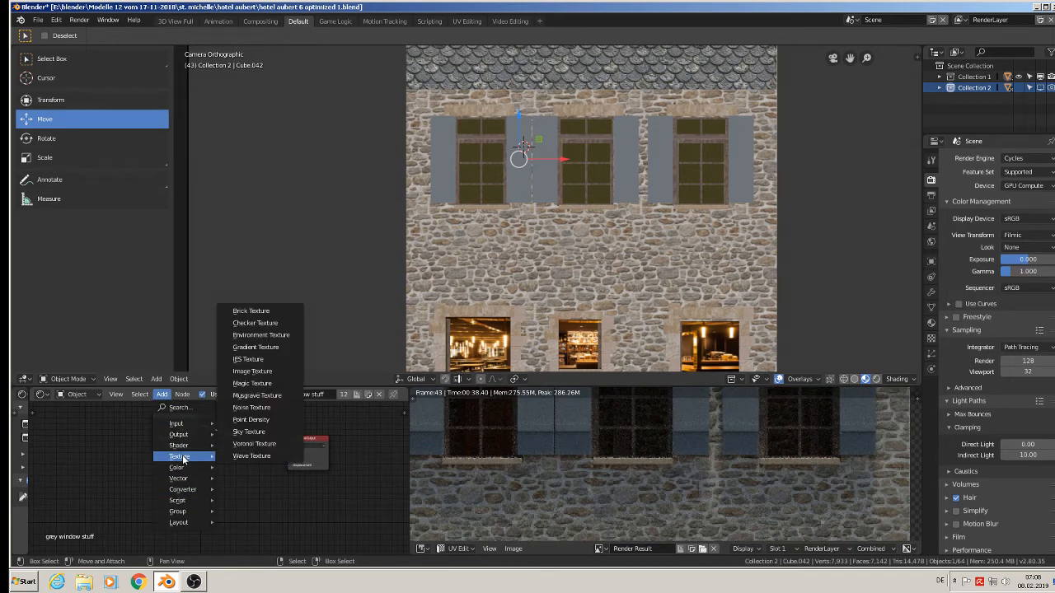
{"action": "left_click", "coordinate": [256, 371]}
{"action": "left_click", "coordinate": [82, 461]}
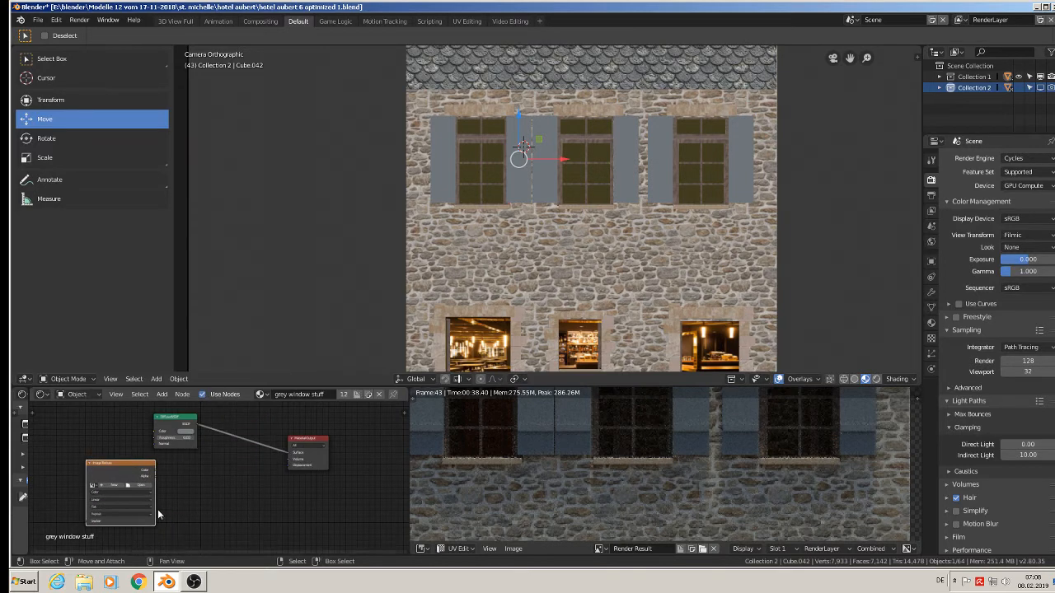
Load holz Bretter viele grau.jpg from the textur folder into the Image Texture node and link its Color to the Diffuse BSDF.
{"action": "left_click", "coordinate": [144, 488]}
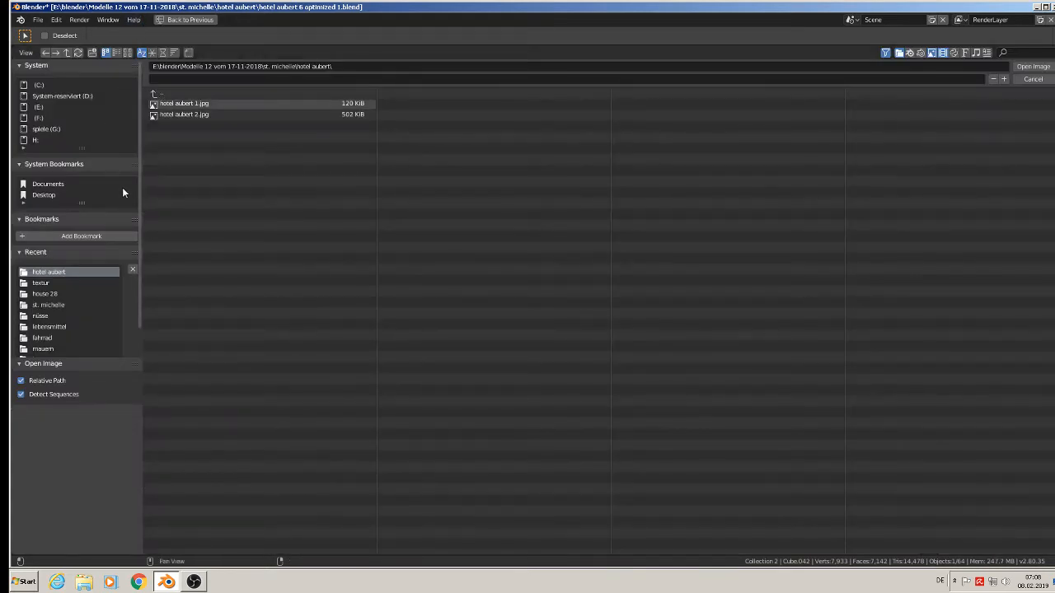
{"action": "left_click", "coordinate": [72, 283]}
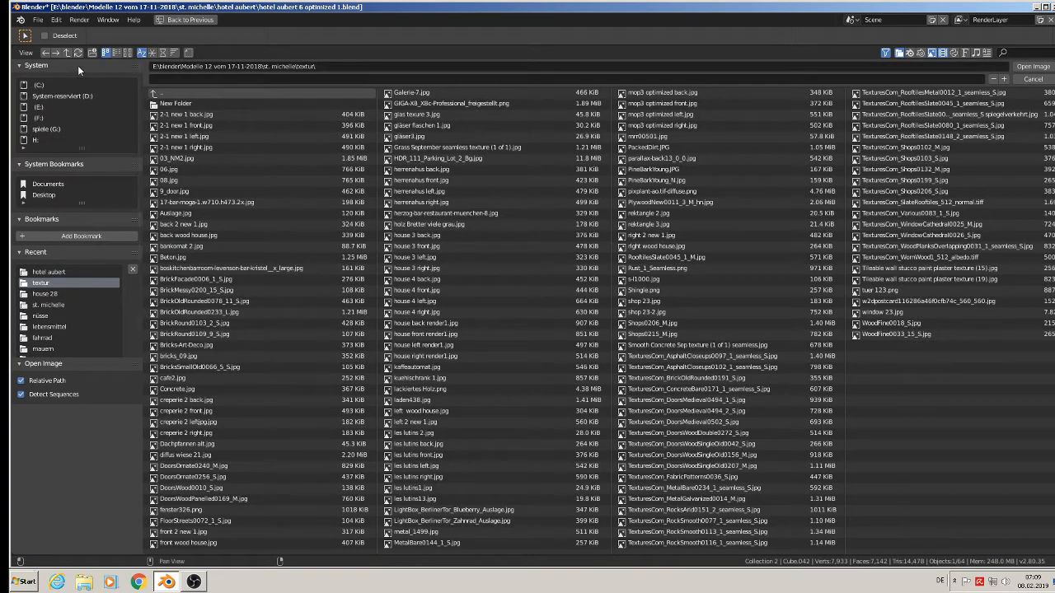
{"action": "left_click", "coordinate": [128, 53]}
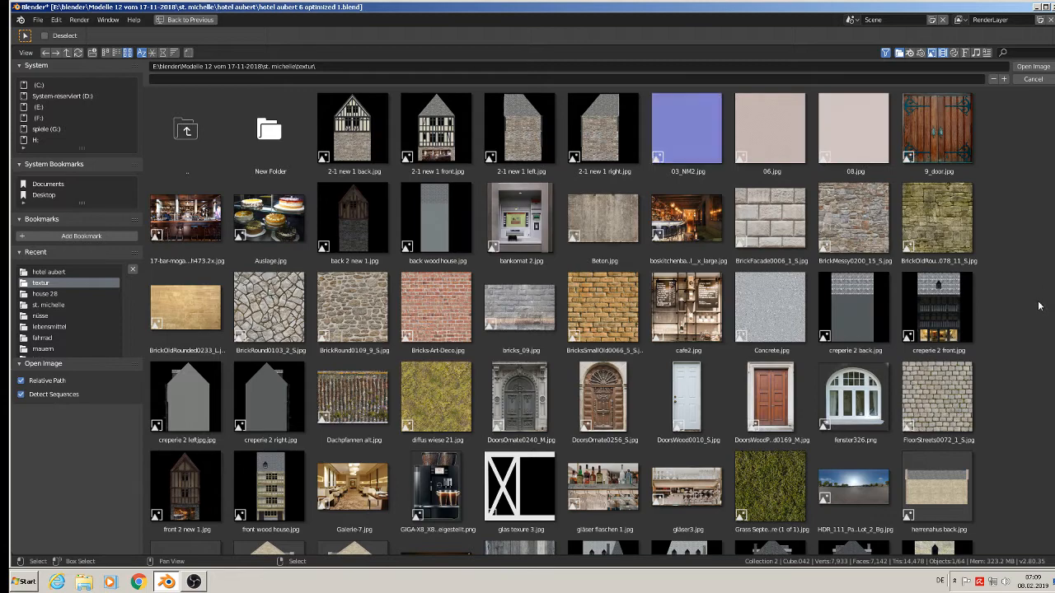
{"action": "scroll", "coordinate": [1037, 310], "scroll_direction": "down", "scroll_amount": 4}
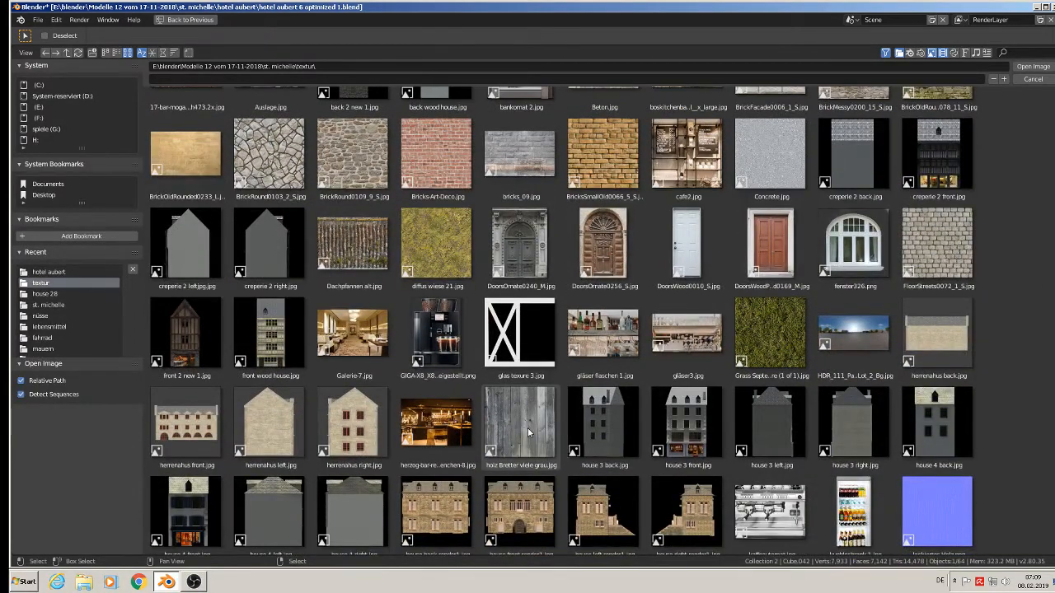
{"action": "double_click", "coordinate": [528, 432]}
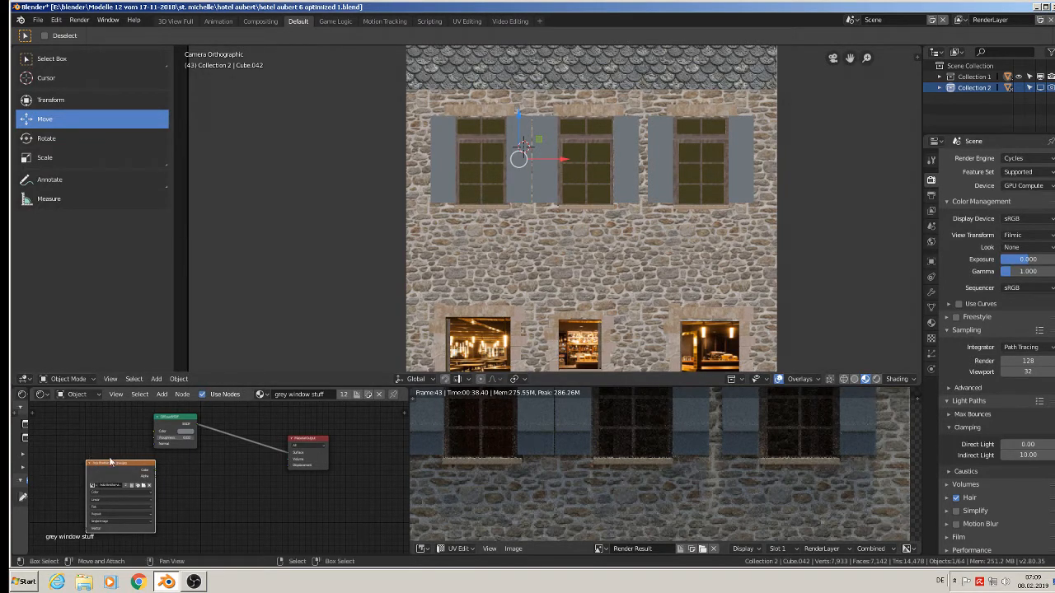
{"action": "left_click_drag", "start_coordinate": [112, 462], "coordinate": [156, 432]}
Enter Edit Mode on the selected shutter and unwrap its whole mesh with Project From View.
{"action": "key", "text": "Tab"}
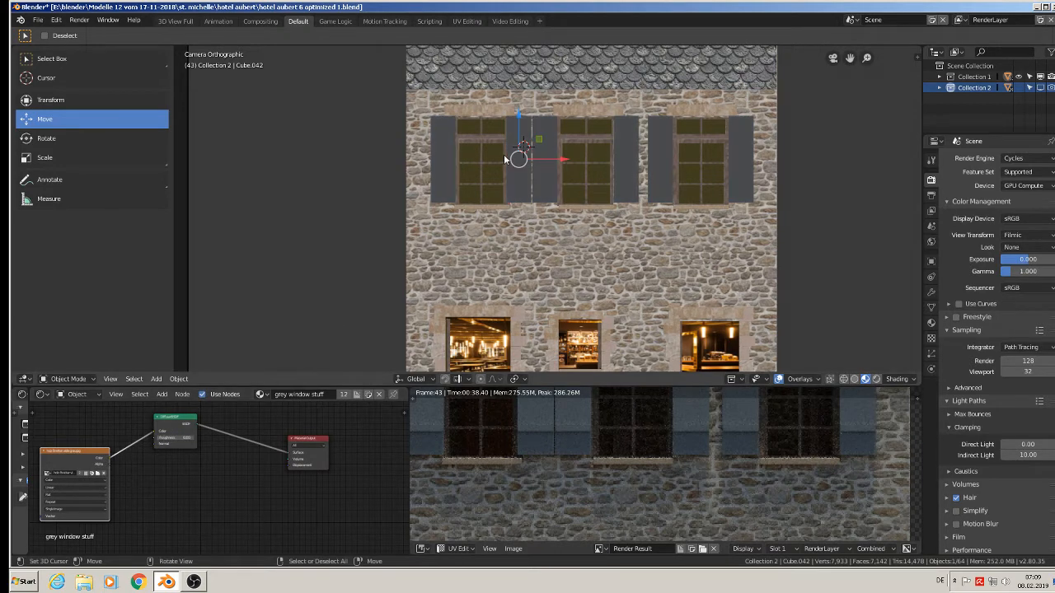
{"action": "key", "text": "u"}
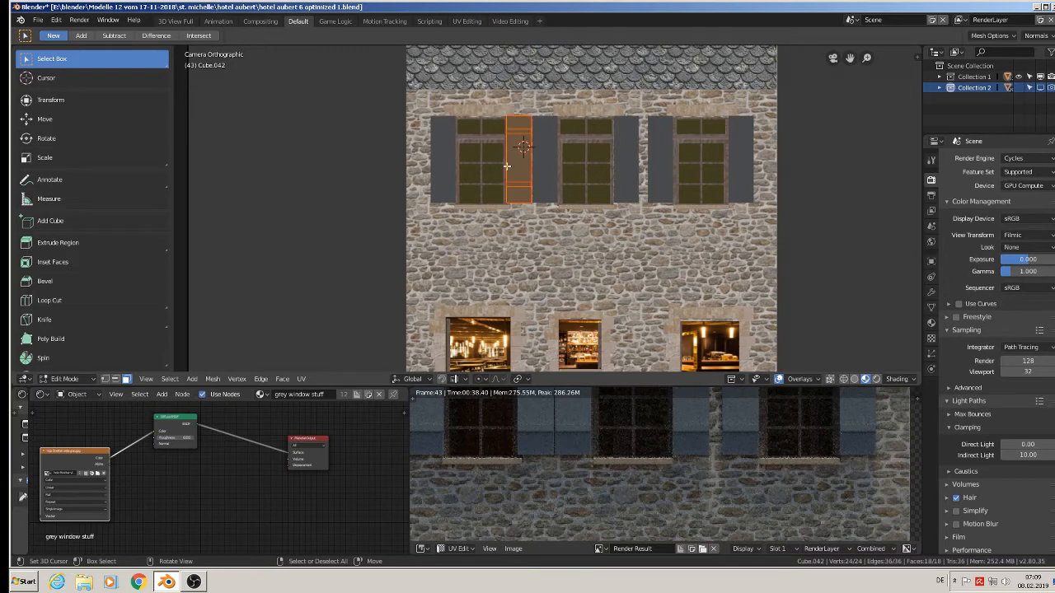
{"action": "key", "text": "u"}
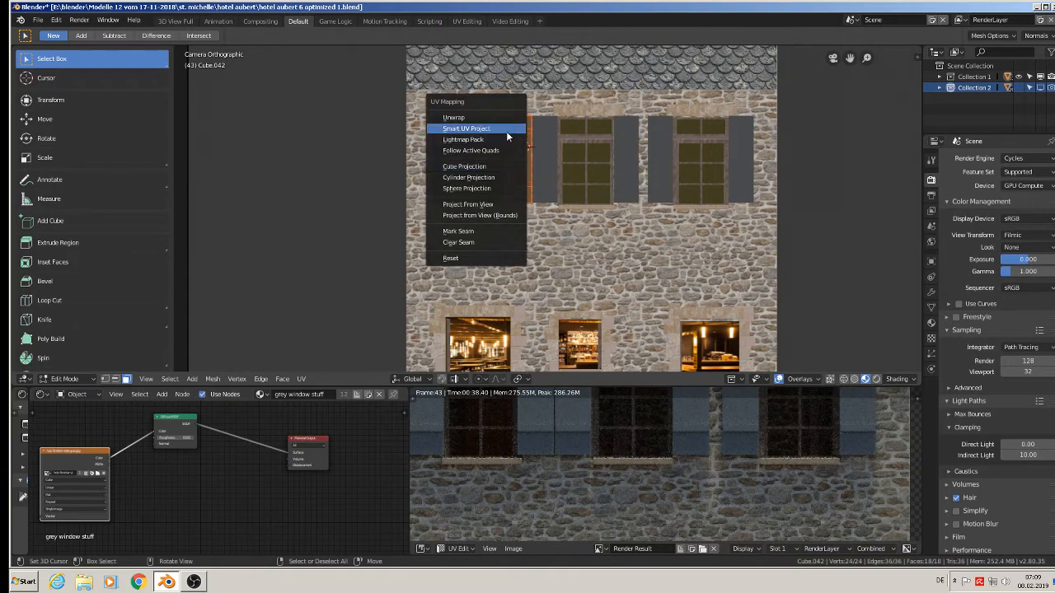
{"action": "left_click", "coordinate": [505, 205]}
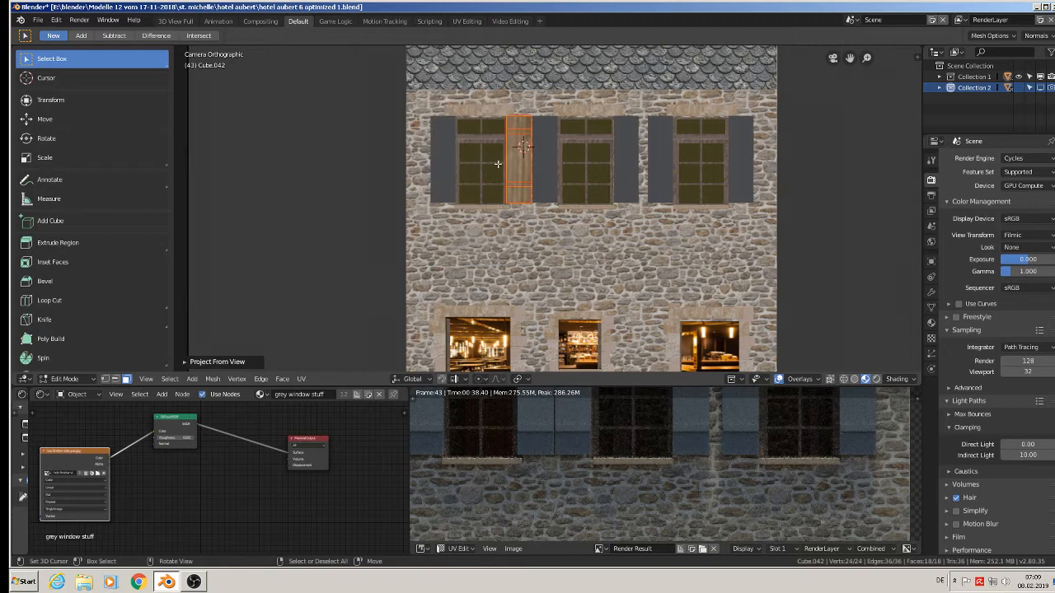
{"action": "scroll", "coordinate": [496, 164], "scroll_direction": "up", "scroll_amount": 6}
Unlink the Render Result from the image editor to display the shutter's UV layout.
{"action": "scroll", "coordinate": [632, 503], "scroll_direction": "down", "scroll_amount": 3}
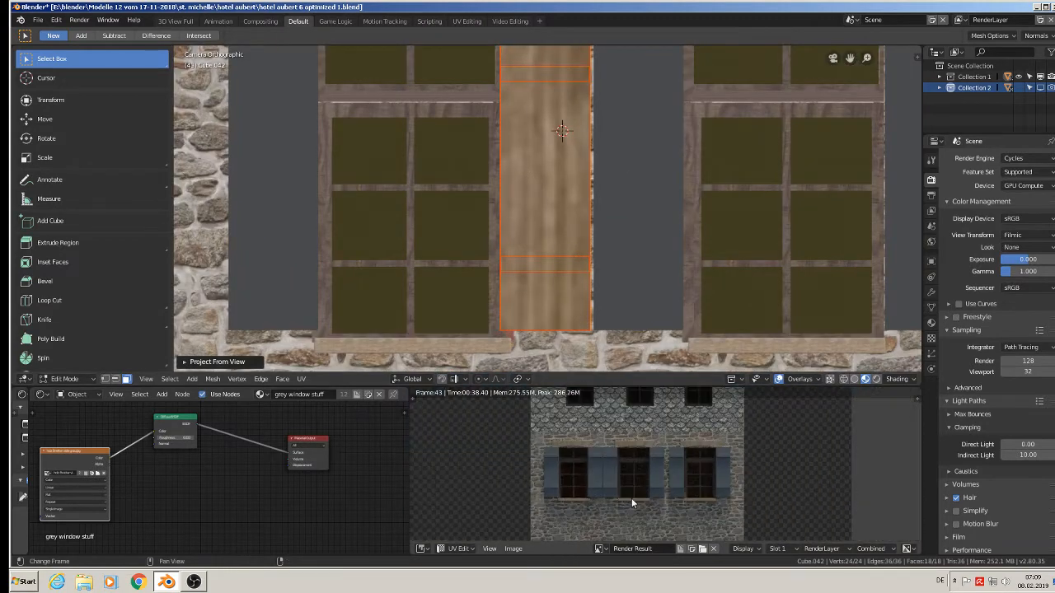
{"action": "scroll", "coordinate": [632, 503], "scroll_direction": "down", "scroll_amount": 2}
{"action": "left_click", "coordinate": [713, 549]}
{"action": "scroll", "coordinate": [651, 483], "scroll_direction": "up", "scroll_amount": 3}
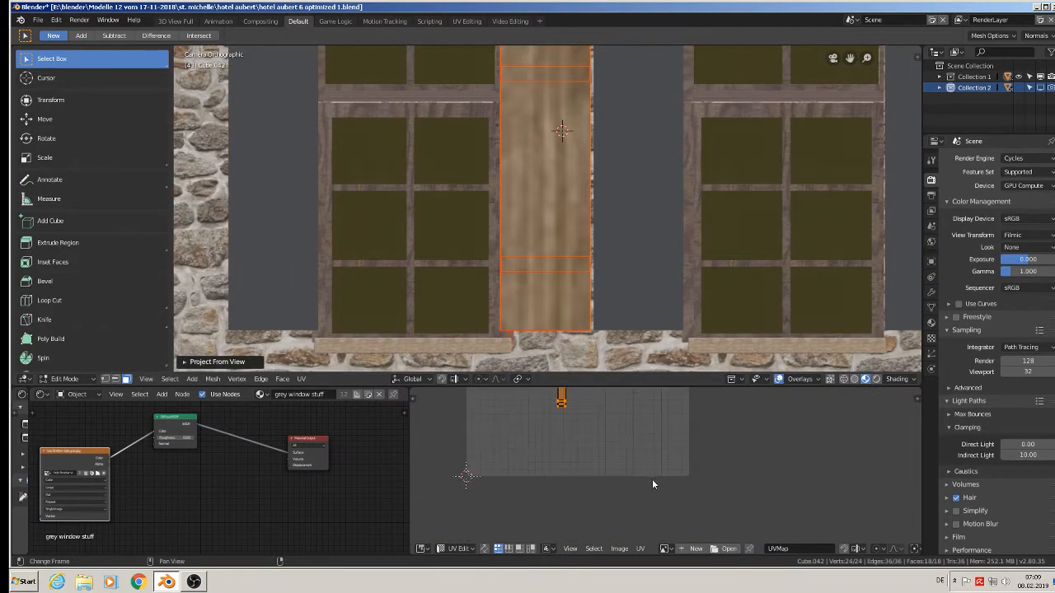
{"action": "middle_click_drag", "start_coordinate": [617, 458], "coordinate": [643, 509]}
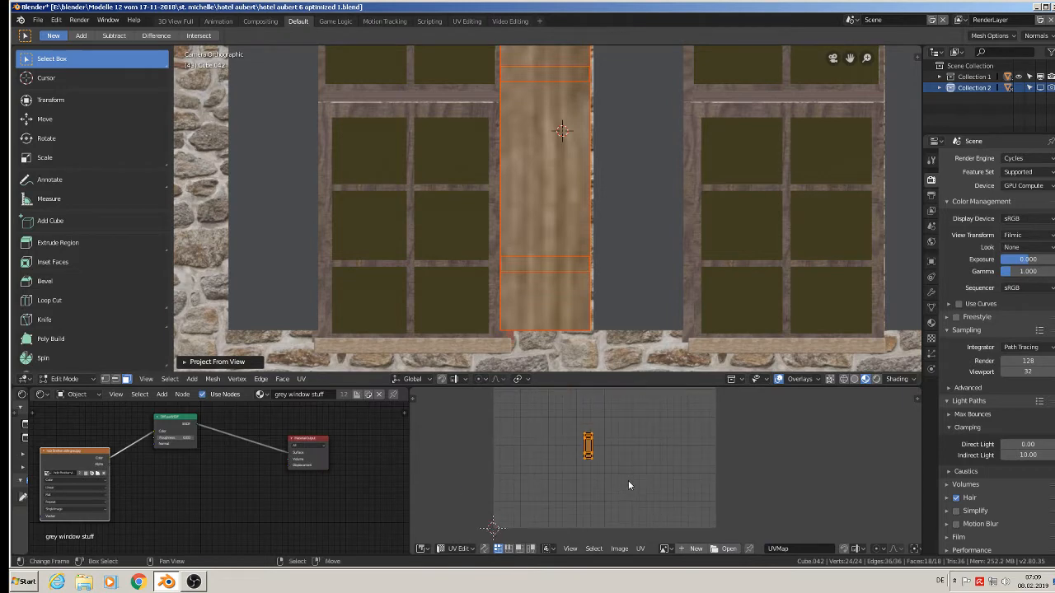
{"action": "scroll", "coordinate": [638, 484], "scroll_direction": "up", "scroll_amount": 1}
{"action": "scroll", "coordinate": [637, 484], "scroll_direction": "down", "scroll_amount": 2}
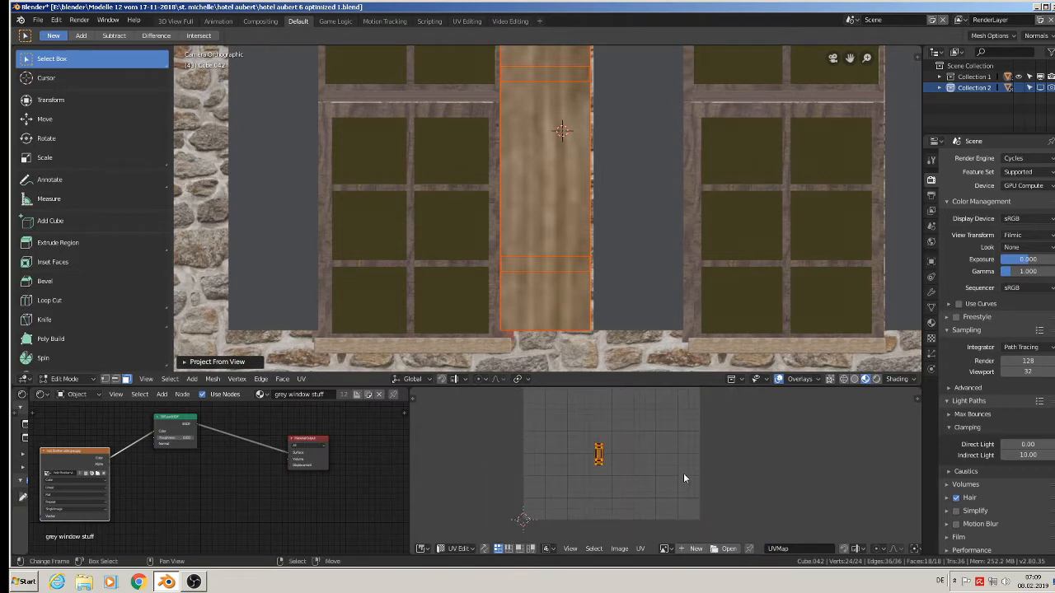
Scale the shutter's UV island up about 12.4 times, shift it slightly and scale it back by about 0.89.
{"action": "key", "text": "s"}
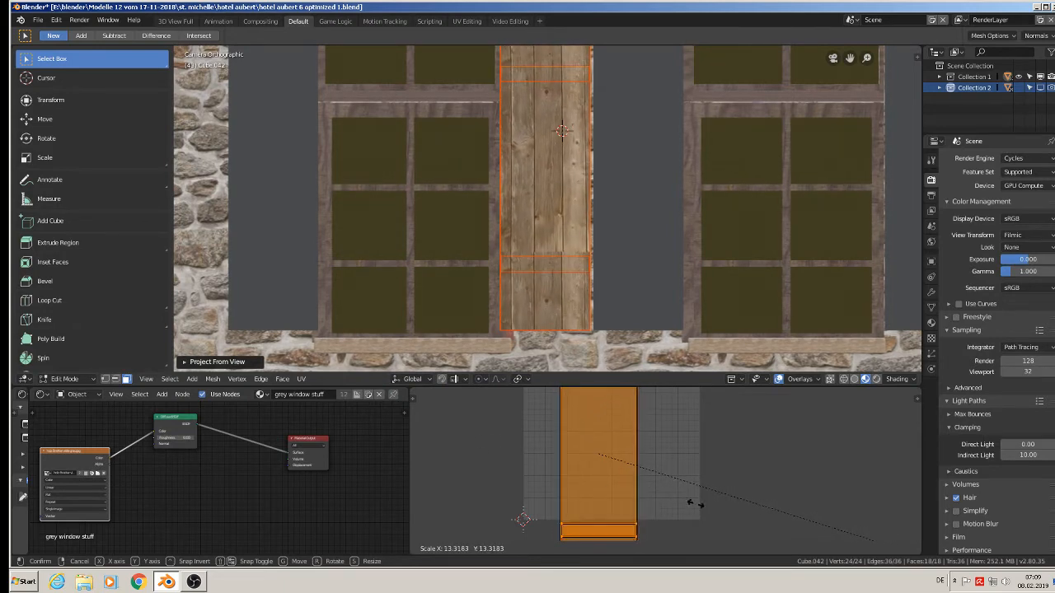
{"action": "left_click", "coordinate": [615, 492]}
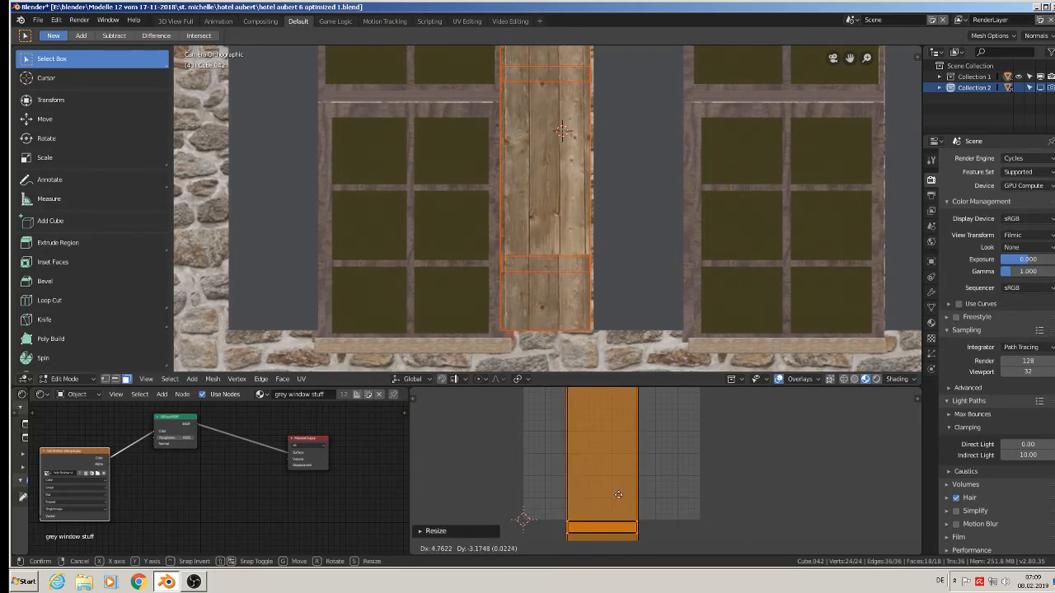
{"action": "left_click", "coordinate": [669, 488]}
{"action": "key", "text": "s"}
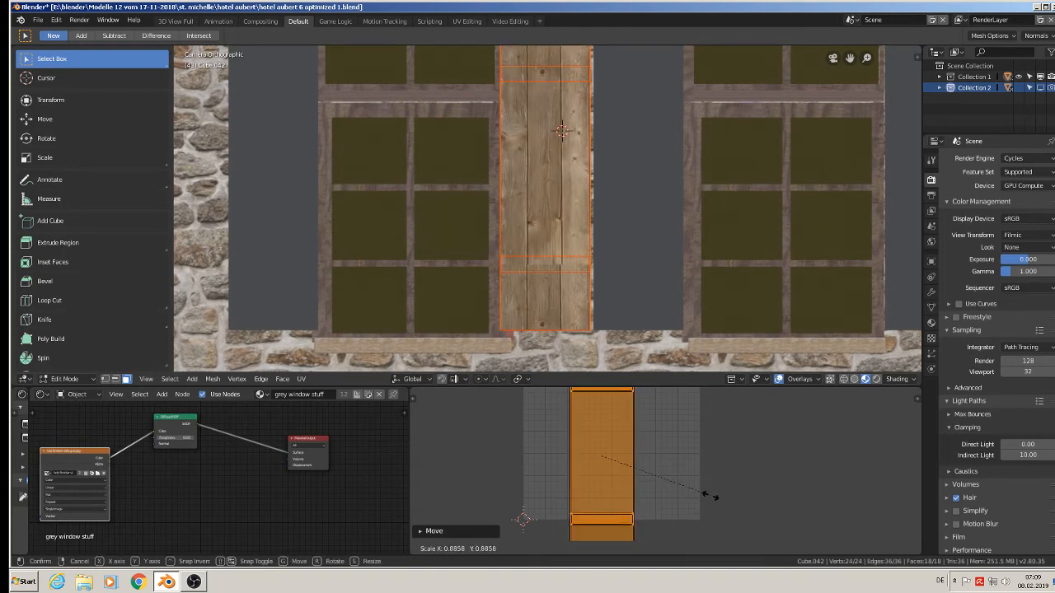
{"action": "left_click", "coordinate": [712, 499]}
Move the shutter's UVs up over the plank texture, scale them by about 0.80 and reposition them.
{"action": "scroll", "coordinate": [586, 224], "scroll_direction": "down", "scroll_amount": 2}
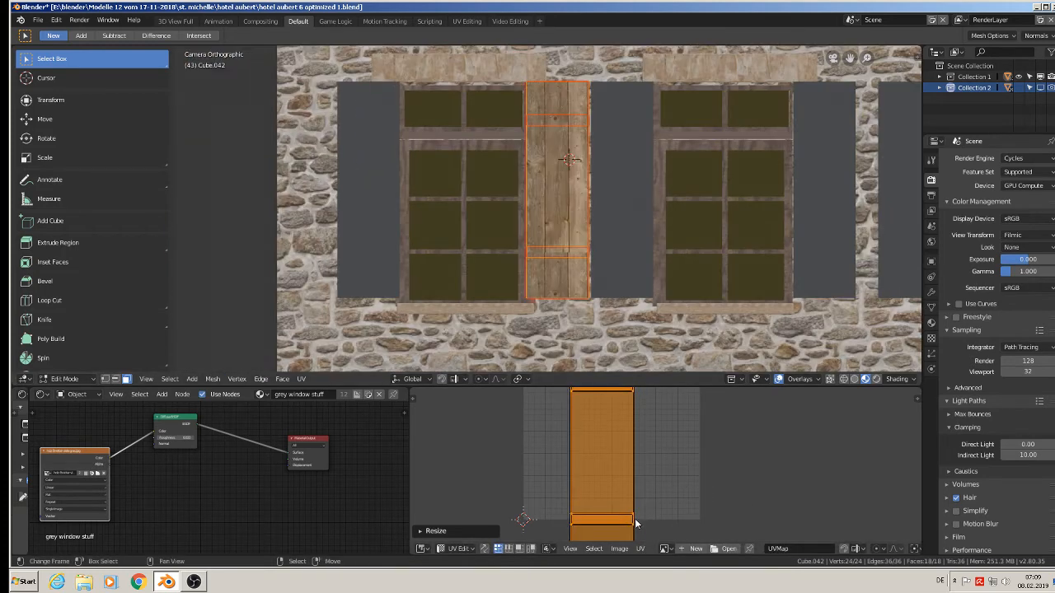
{"action": "key", "text": "g"}
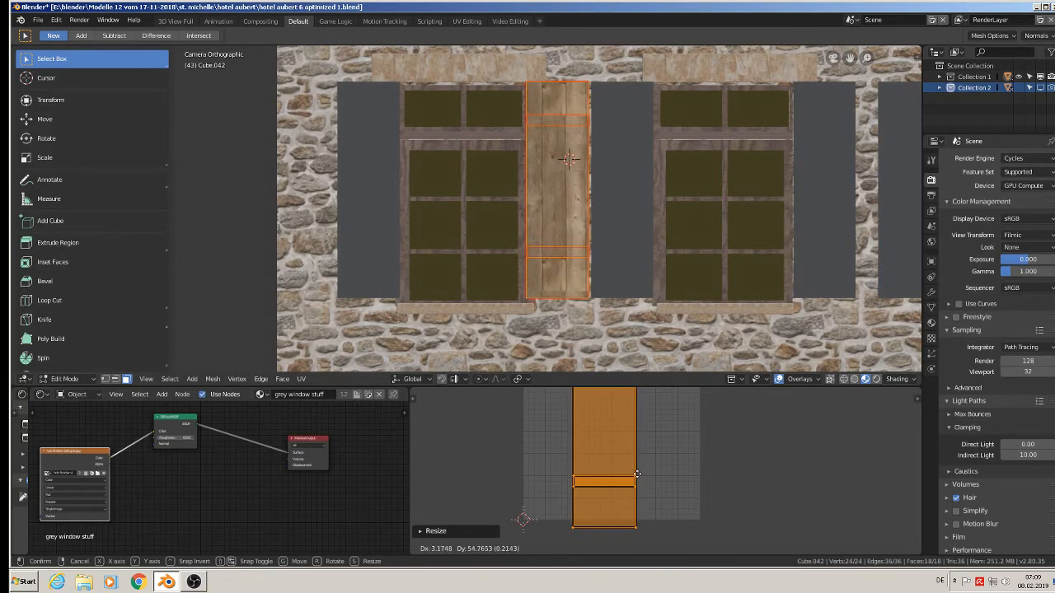
{"action": "left_click", "coordinate": [636, 483]}
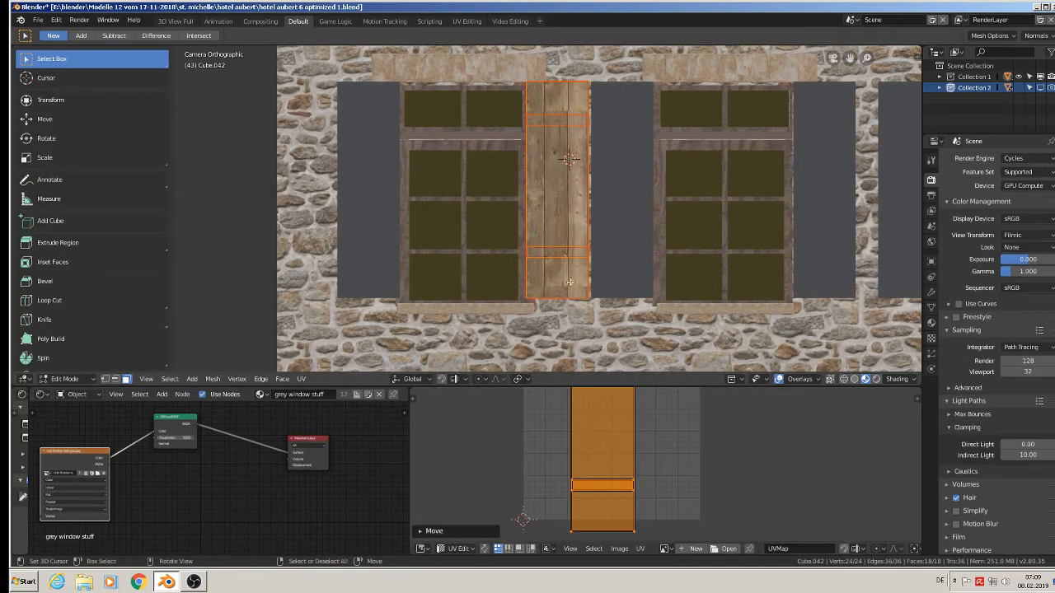
{"action": "key", "text": "s"}
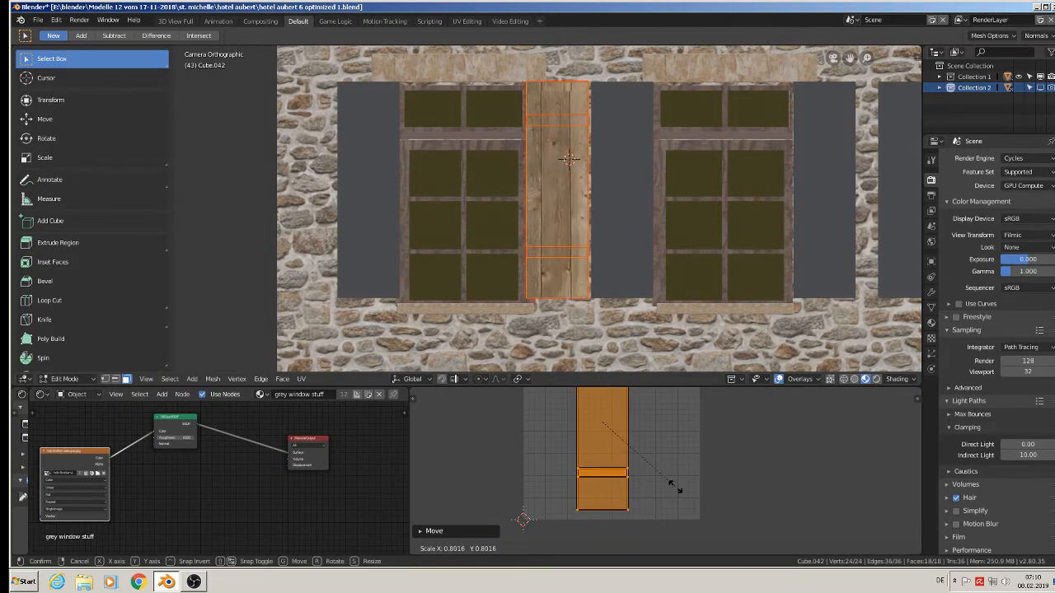
{"action": "left_click", "coordinate": [674, 490]}
{"action": "key", "text": "g"}
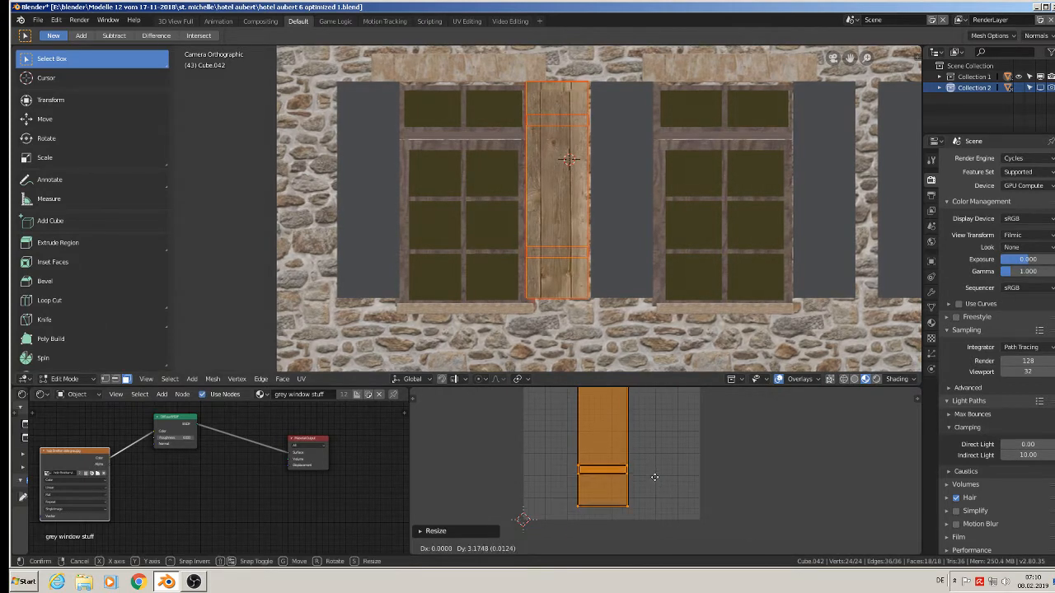
{"action": "left_click", "coordinate": [697, 489]}
Widen the shutter's UV island along X by about 1.13, shift it sideways onto the planks and return to Object Mode.
{"action": "key", "text": "s"}
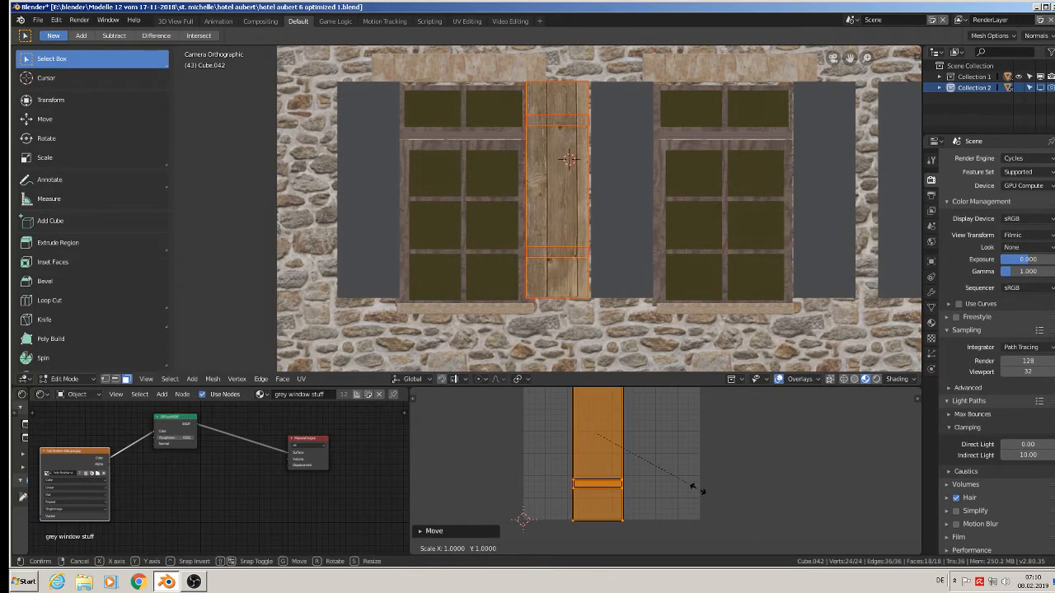
{"action": "key", "text": "y"}
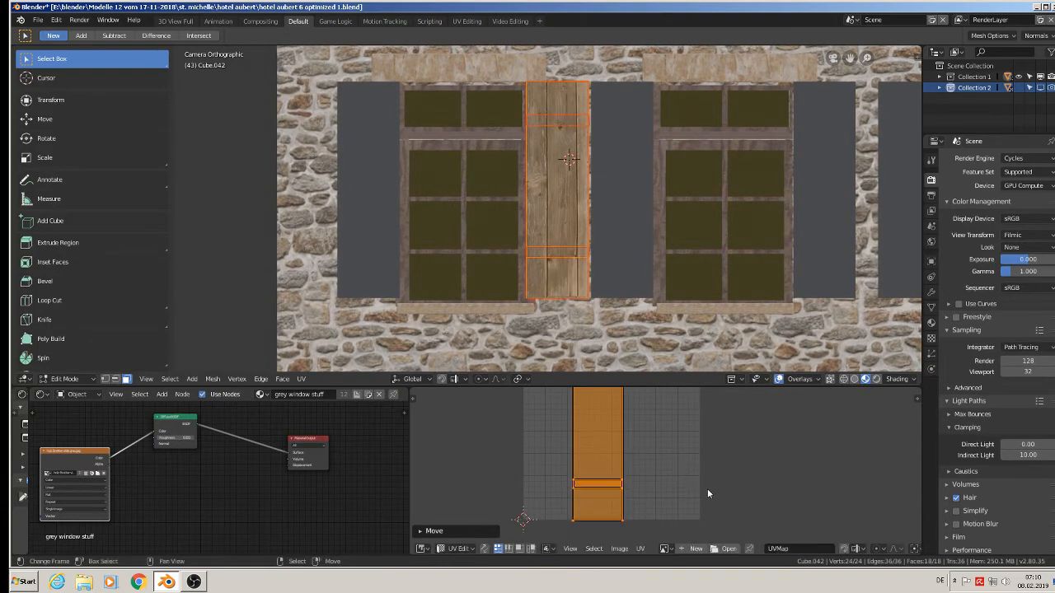
{"action": "key", "text": "x"}
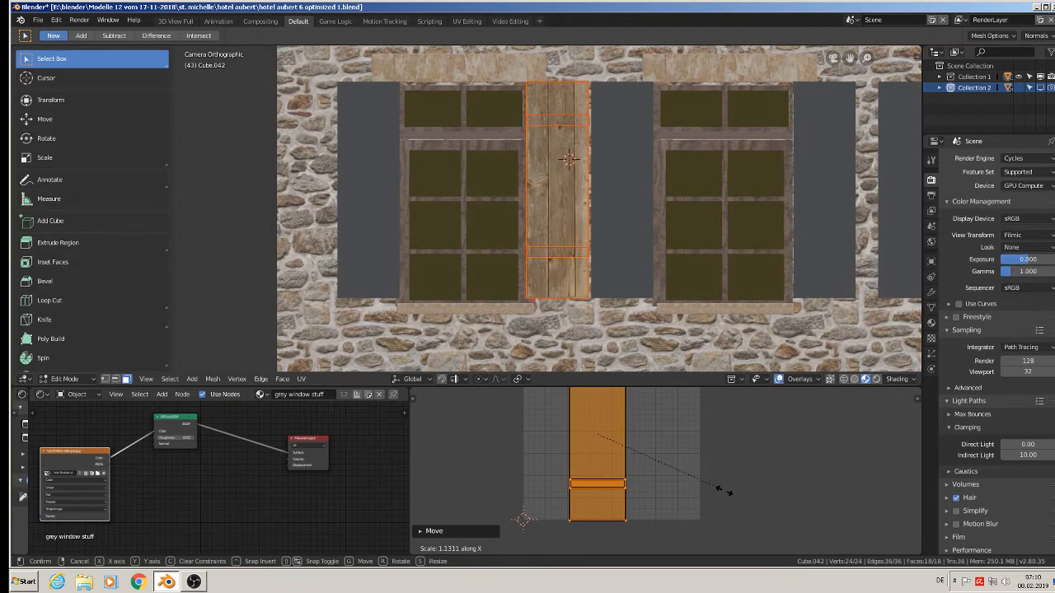
{"action": "left_click", "coordinate": [725, 490]}
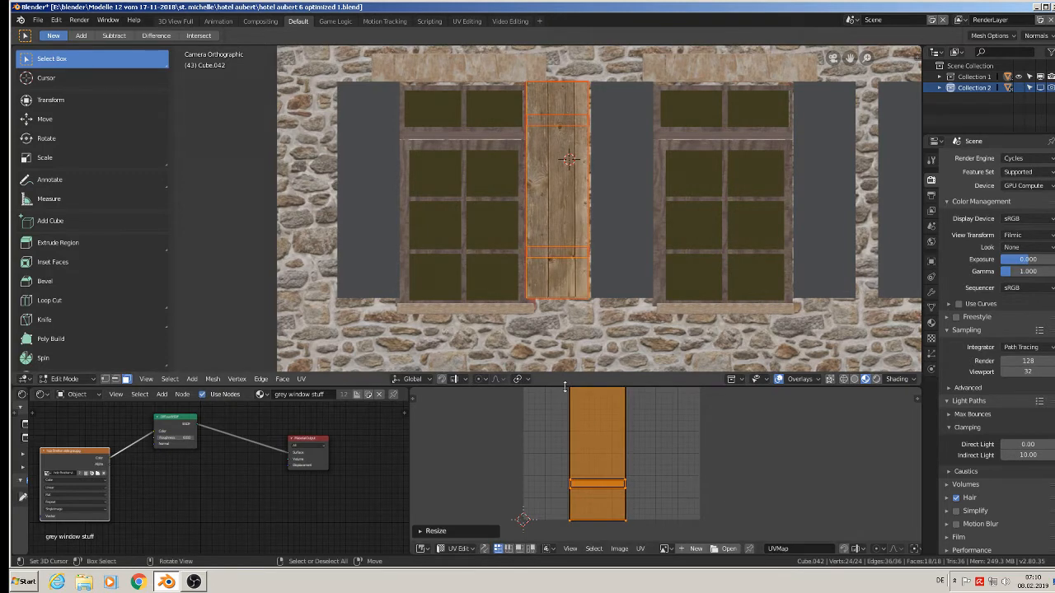
{"action": "key", "text": "g"}
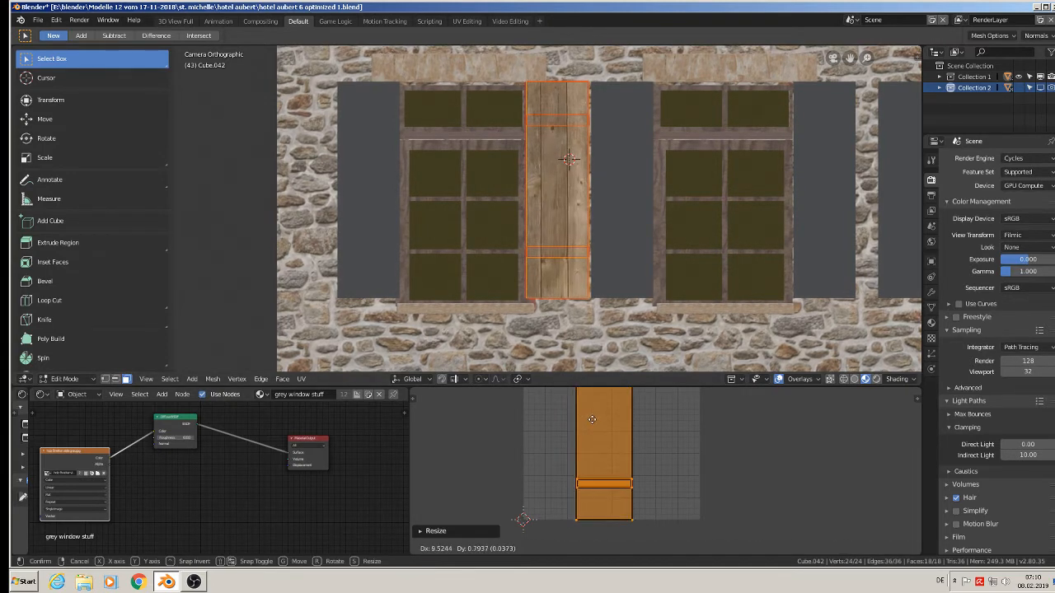
{"action": "left_click", "coordinate": [589, 420]}
{"action": "scroll", "coordinate": [551, 232], "scroll_direction": "down", "scroll_amount": 3}
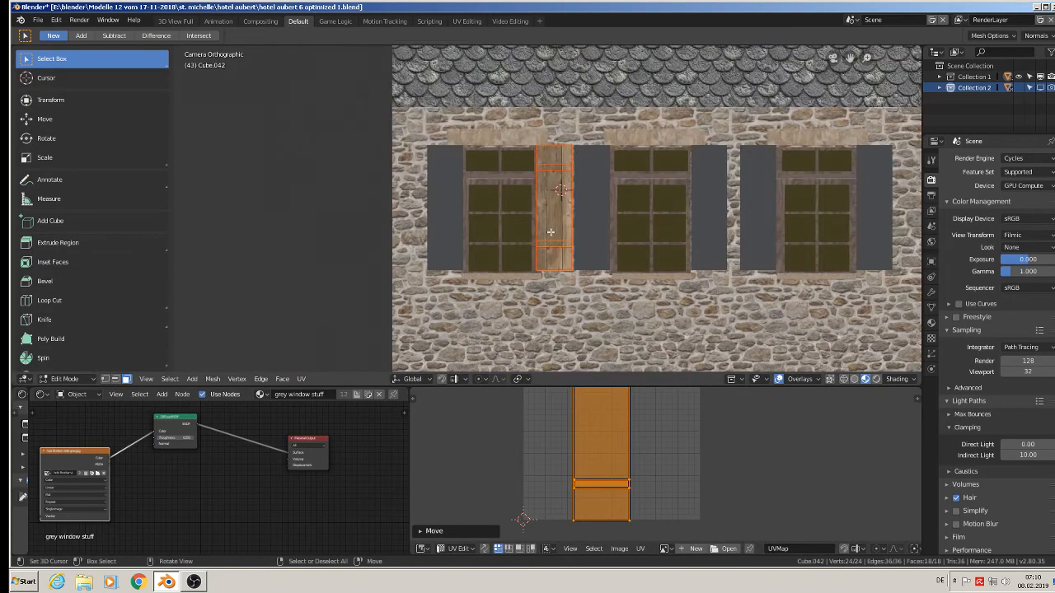
{"action": "key", "text": "Tab"}
{"action": "scroll", "coordinate": [557, 262], "scroll_direction": "down", "scroll_amount": 2}
{"action": "middle_click_drag", "start_coordinate": [557, 264], "coordinate": [557, 292], "text": "shift"}
{"action": "scroll", "coordinate": [491, 213], "scroll_direction": "up", "scroll_amount": 3}
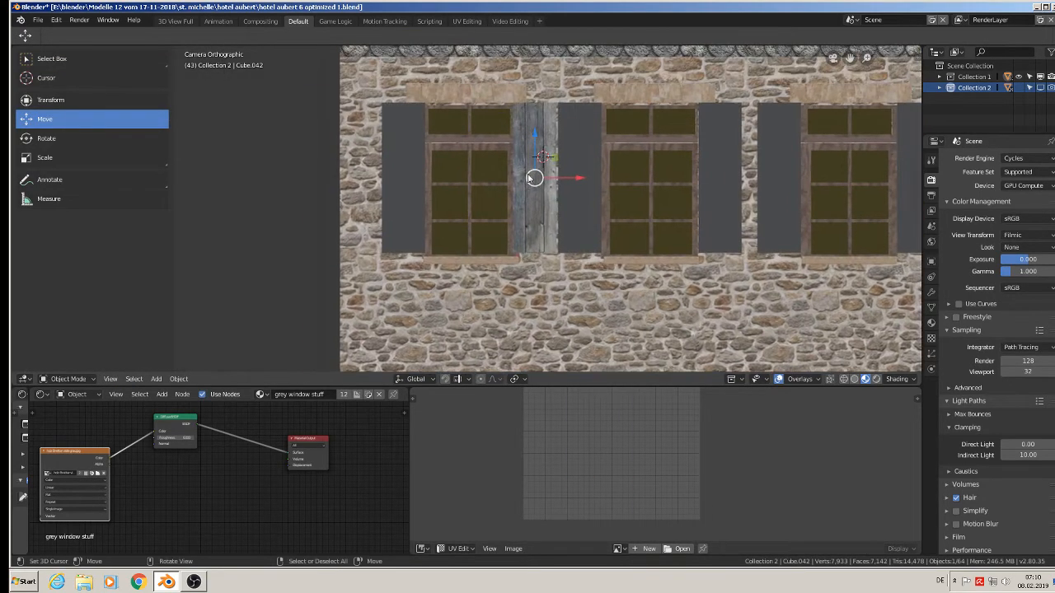
Select the front faces of the shutter's upper and lower crossbars and unwrap them with Project From View.
{"action": "scroll", "coordinate": [534, 134], "scroll_direction": "up", "scroll_amount": 3}
{"action": "key", "text": "Tab"}
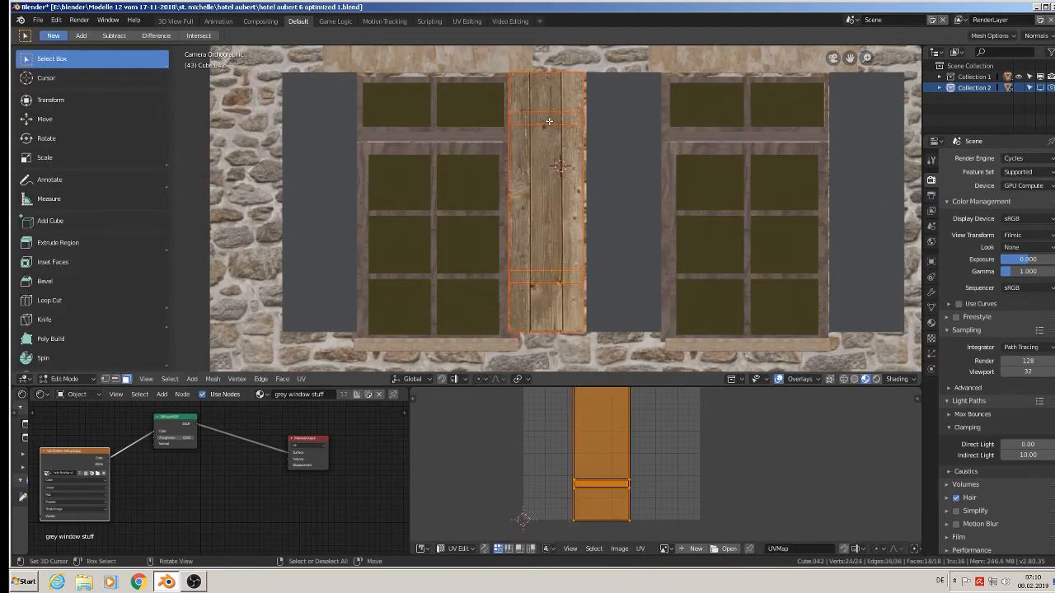
{"action": "left_click", "coordinate": [548, 121]}
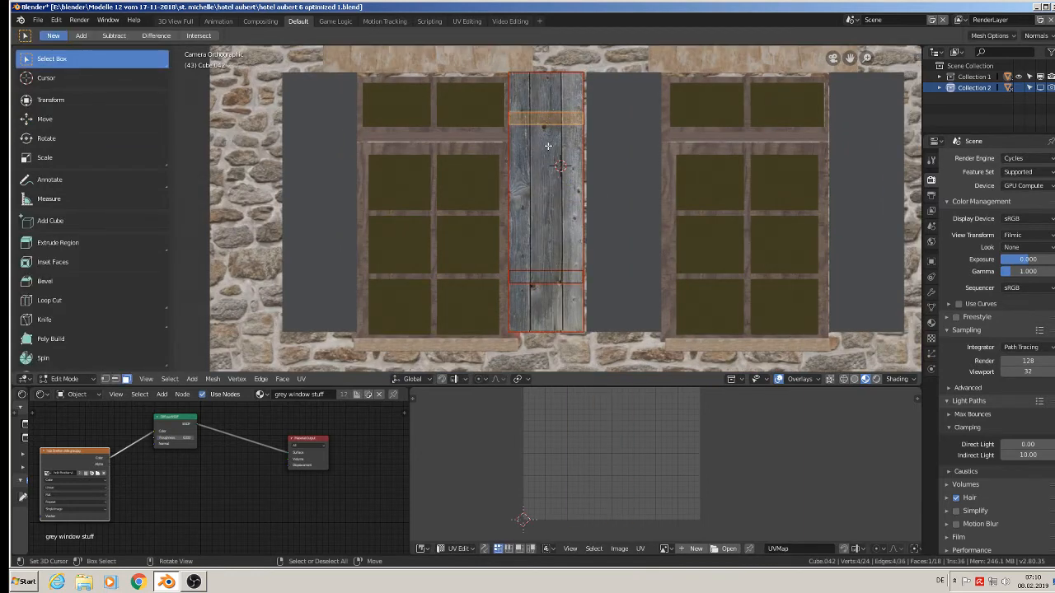
{"action": "left_click", "coordinate": [557, 280], "text": "shift"}
{"action": "mouse_move", "coordinate": [556, 280]}
{"action": "middle_mouse_down"}
{"action": "mouse_move", "coordinate": [525, 290]}
{"action": "mouse_move", "coordinate": [554, 280]}
{"action": "middle_mouse_up"}
{"action": "scroll", "coordinate": [531, 239], "scroll_direction": "up", "scroll_amount": 10}
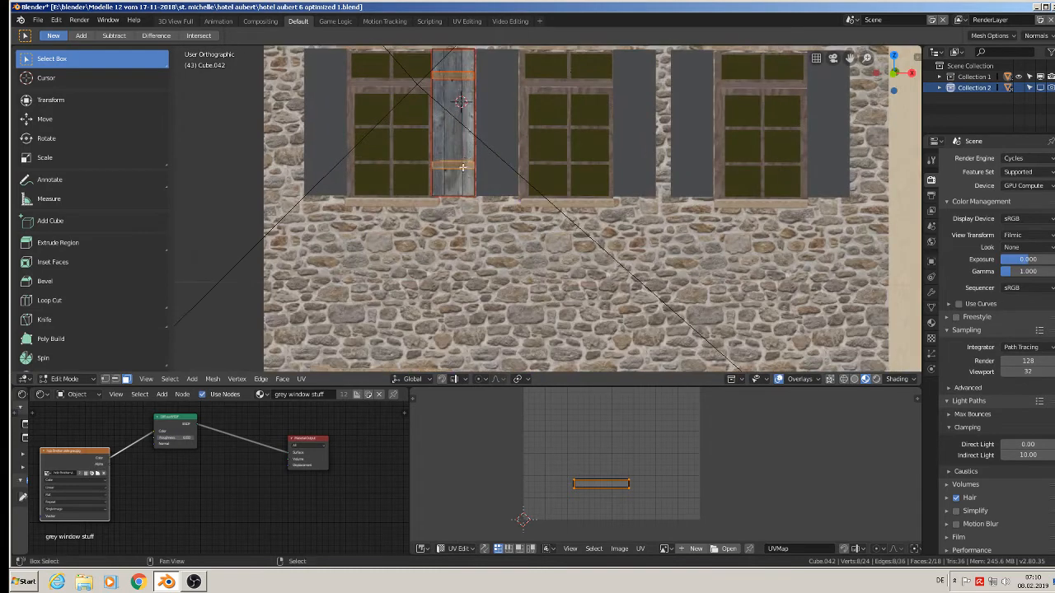
{"action": "key", "text": "u"}
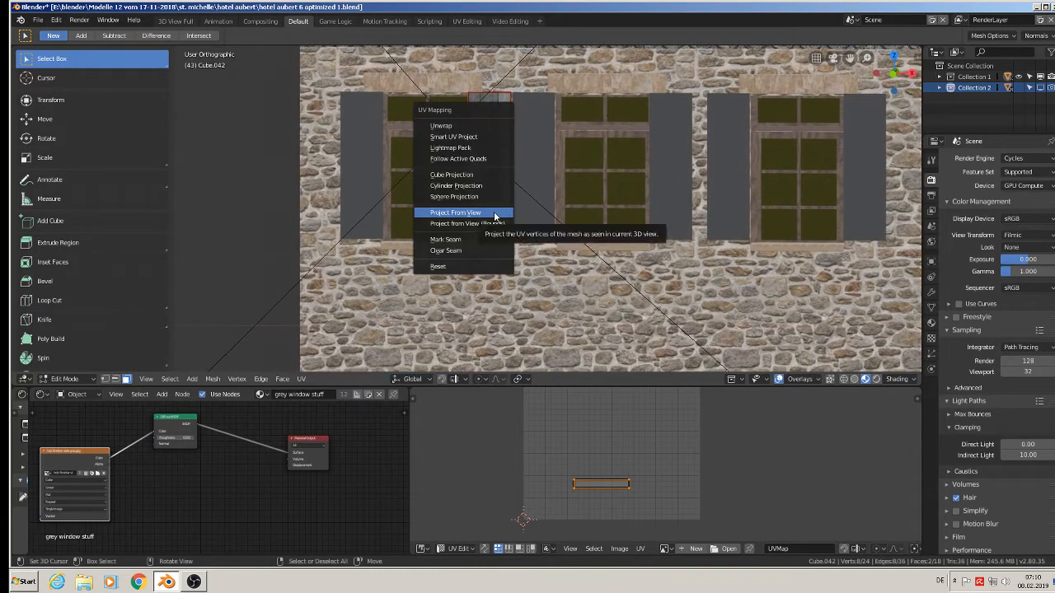
{"action": "left_click", "coordinate": [494, 212]}
{"action": "scroll", "coordinate": [525, 148], "scroll_direction": "up", "scroll_amount": 2}
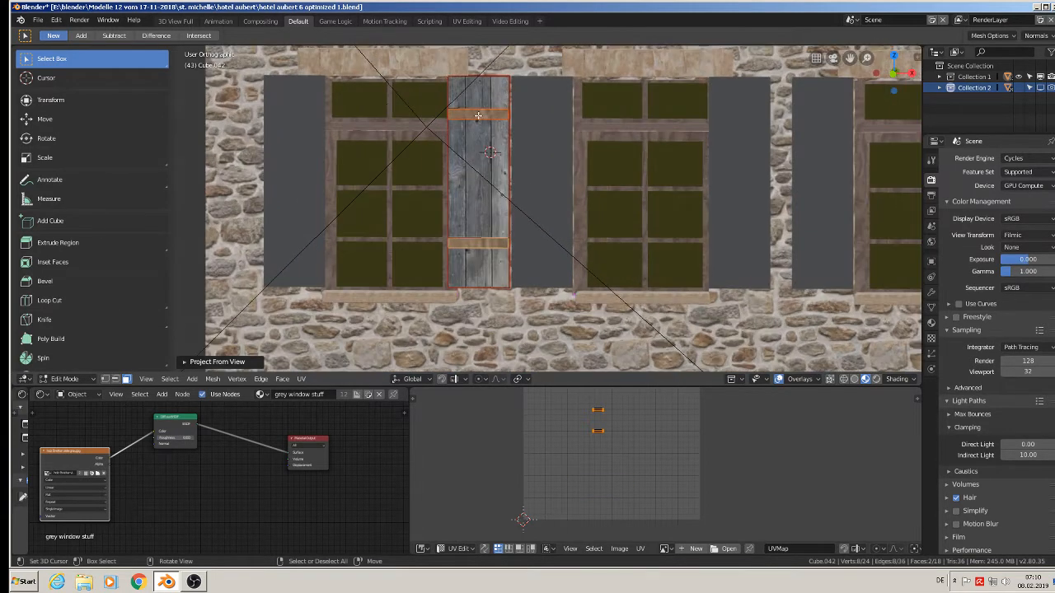
Scale the crossbar UVs up about 4.4 times, rotate them 90° and return to Object Mode.
{"action": "key", "text": "s"}
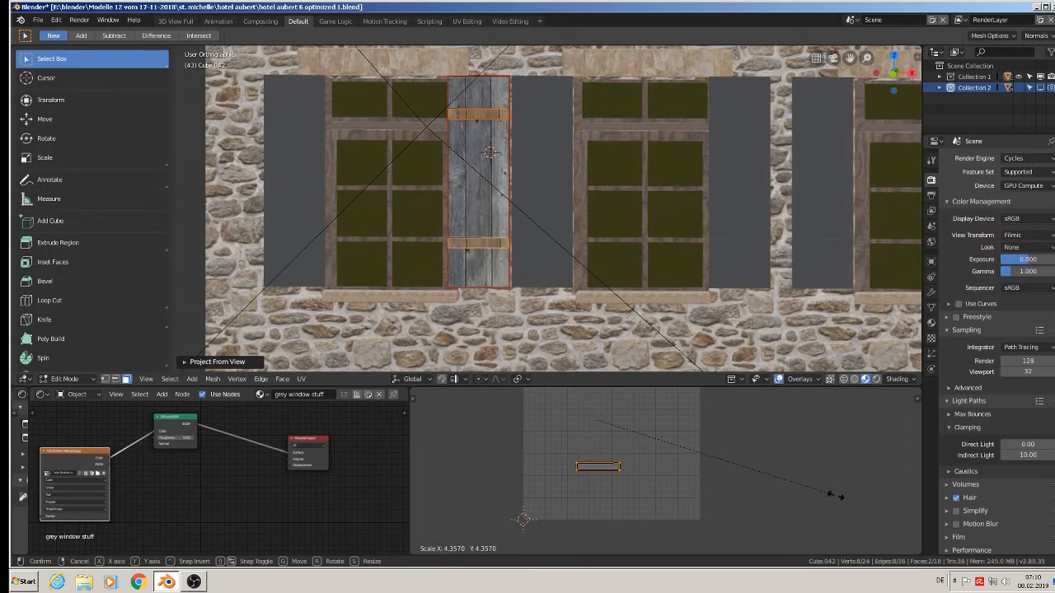
{"action": "left_click", "coordinate": [829, 479]}
{"action": "key", "text": "r"}
{"action": "key", "text": "9"}
{"action": "key", "text": "0"}
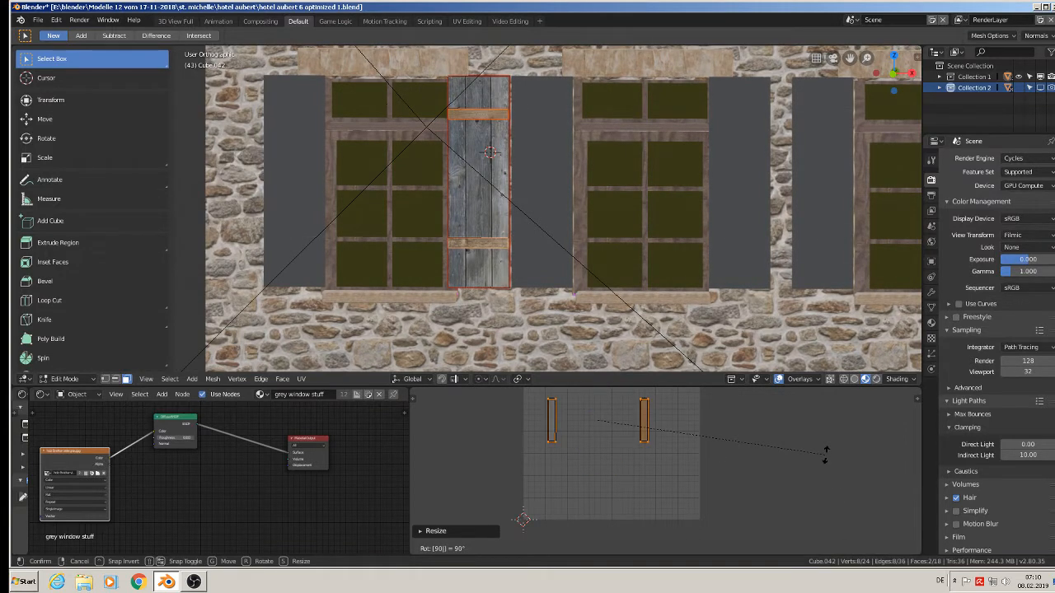
{"action": "key", "text": "Return"}
{"action": "key", "text": "Tab"}
{"action": "scroll", "coordinate": [510, 191], "scroll_direction": "up", "scroll_amount": 3}
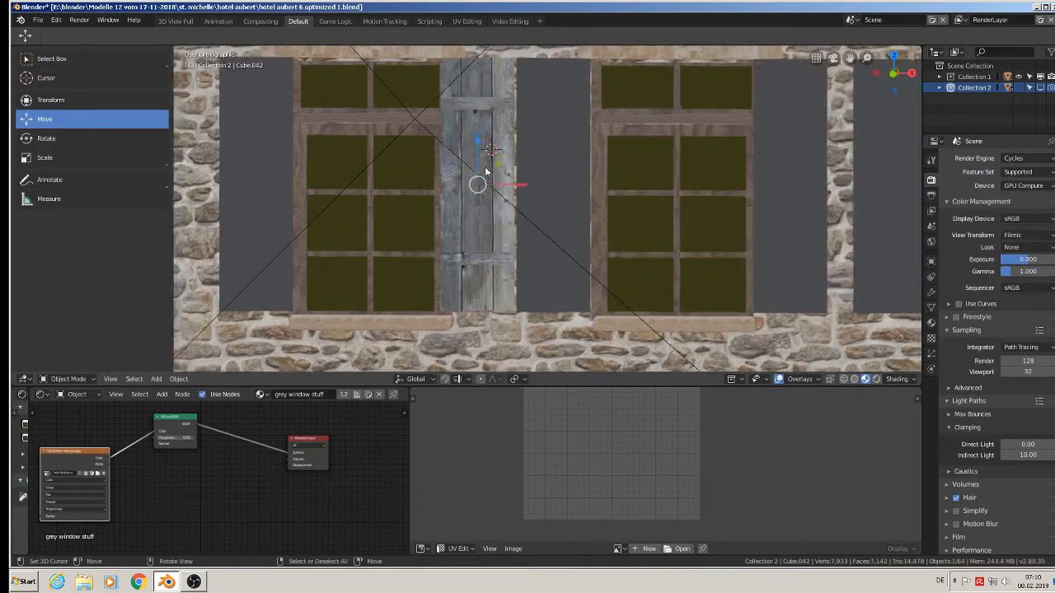
In front view, select the left window's left shutter and unwrap all its faces with Project From View.
{"action": "key", "text": "KP_1"}
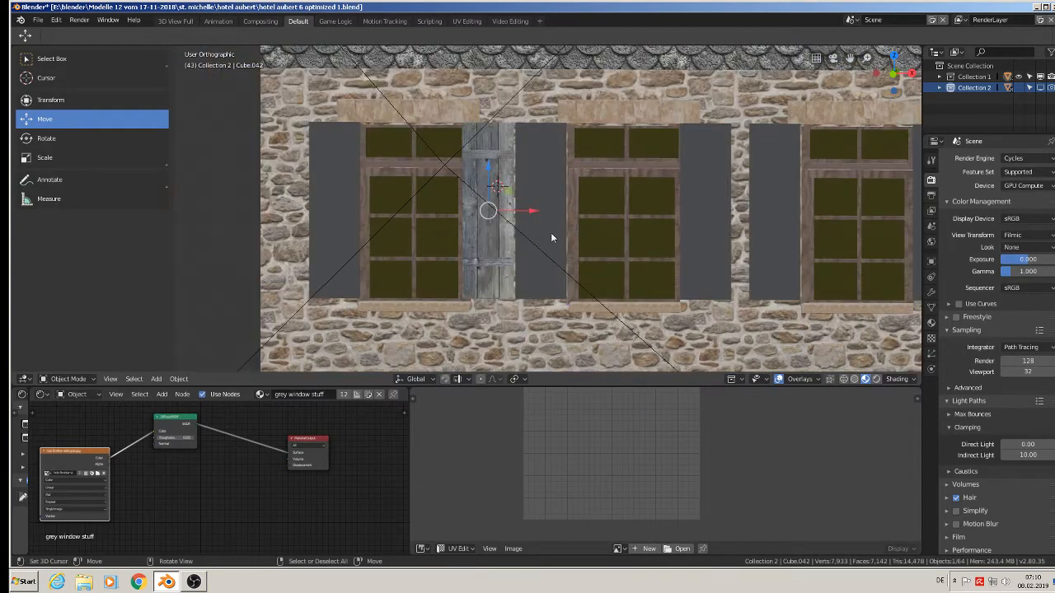
{"action": "scroll", "coordinate": [490, 259], "scroll_direction": "down", "scroll_amount": 1}
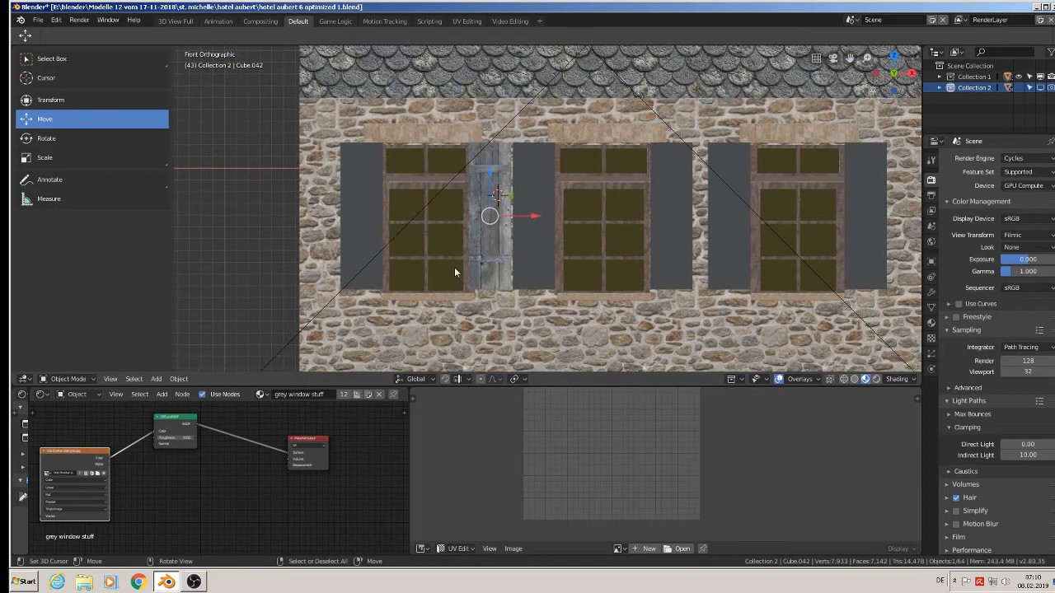
{"action": "left_click", "coordinate": [355, 202]}
{"action": "scroll", "coordinate": [354, 201], "scroll_direction": "down", "scroll_amount": 5}
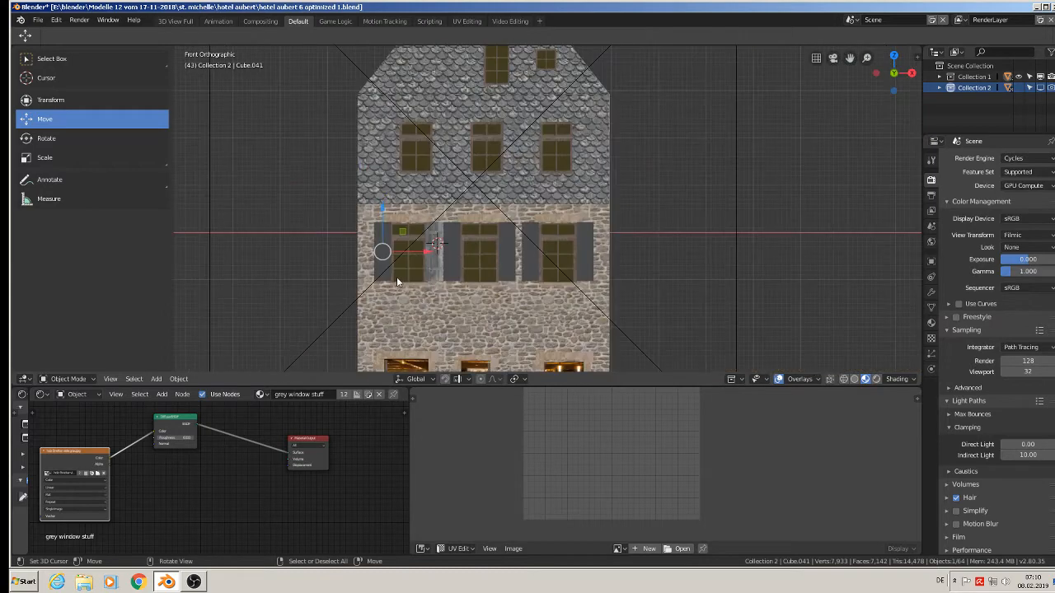
{"action": "middle_click_drag", "start_coordinate": [414, 222], "coordinate": [443, 165]}
{"action": "scroll", "coordinate": [499, 267], "scroll_direction": "up", "scroll_amount": 4}
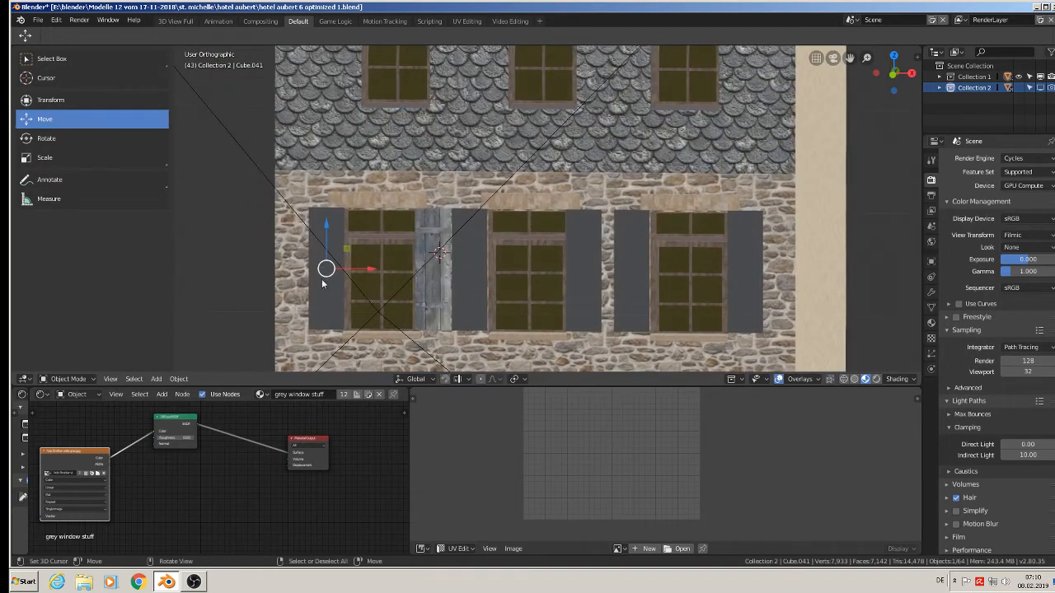
{"action": "key", "text": "Tab"}
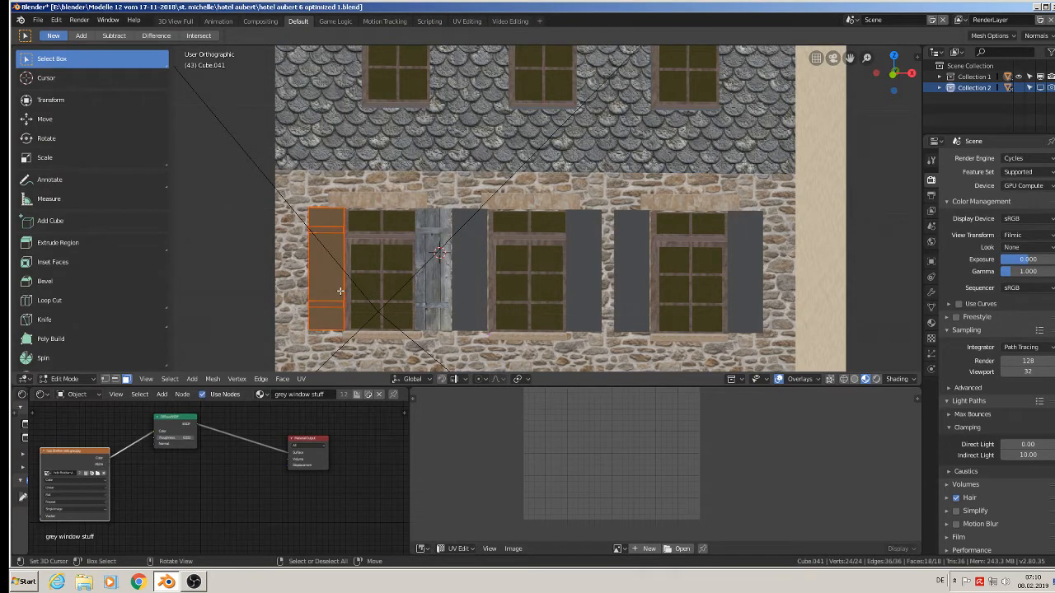
{"action": "key", "text": "u"}
{"action": "left_click", "coordinate": [339, 293]}
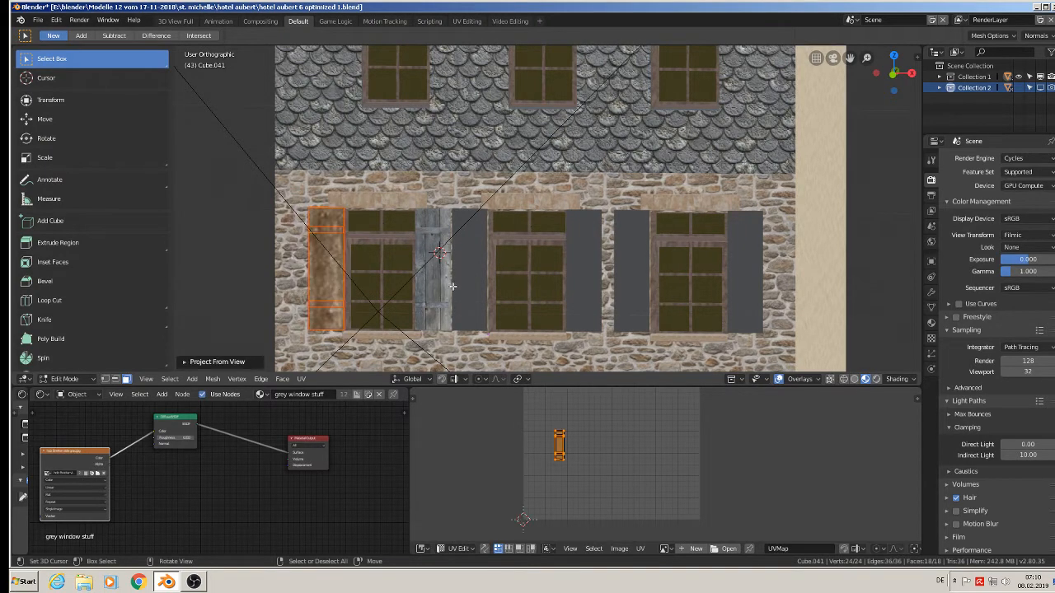
Scale the left window's left shutter UVs up about 9 times and return to Object Mode.
{"action": "key", "text": "s"}
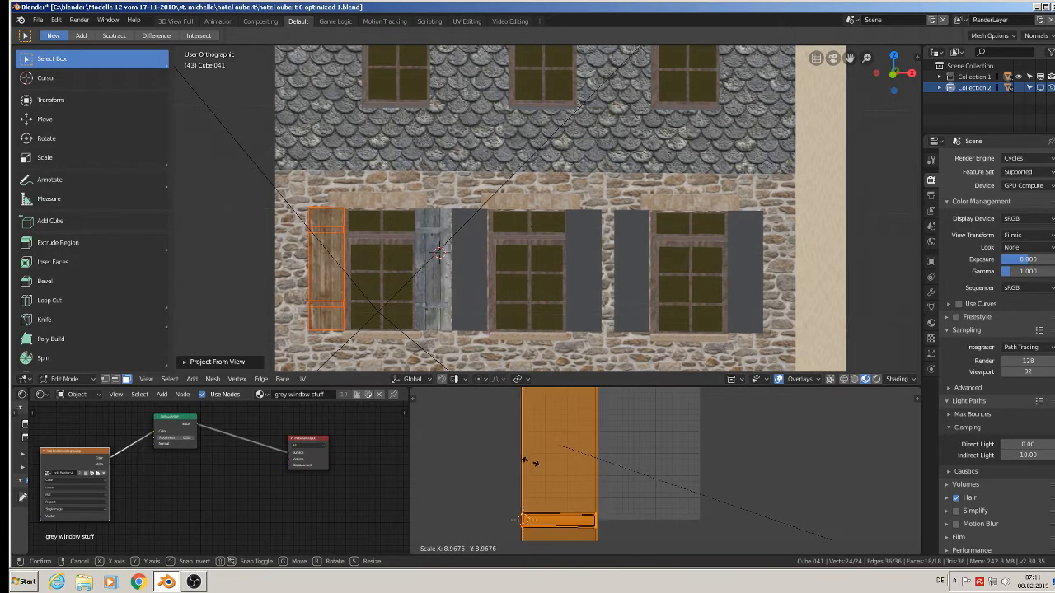
{"action": "left_click", "coordinate": [528, 460]}
{"action": "key", "text": "alt+a"}
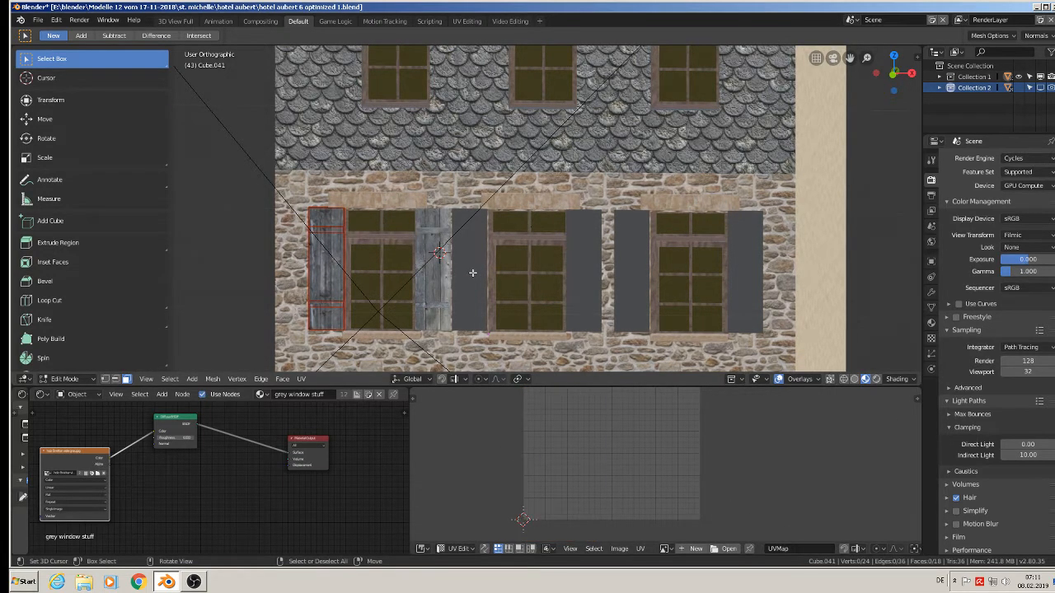
{"action": "key", "text": "Tab"}
Unwrap the middle window's left shutter with Project From View and scale its UVs up about 7.7 times.
{"action": "right_click", "coordinate": [474, 271]}
{"action": "key", "text": "Tab"}
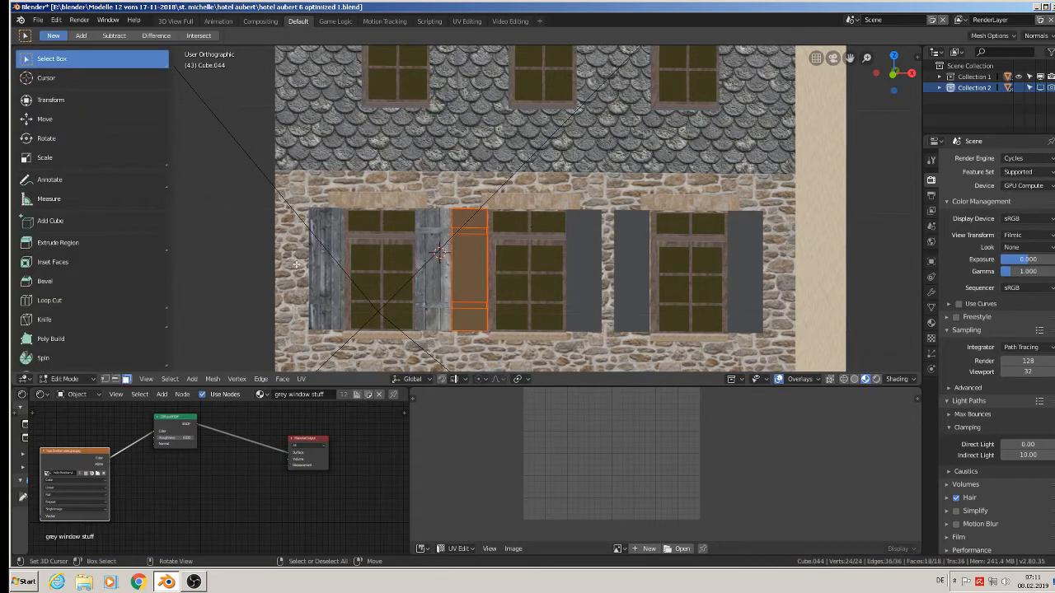
{"action": "key", "text": "Tab"}
{"action": "key", "text": "Tab"}
{"action": "key", "text": "u"}
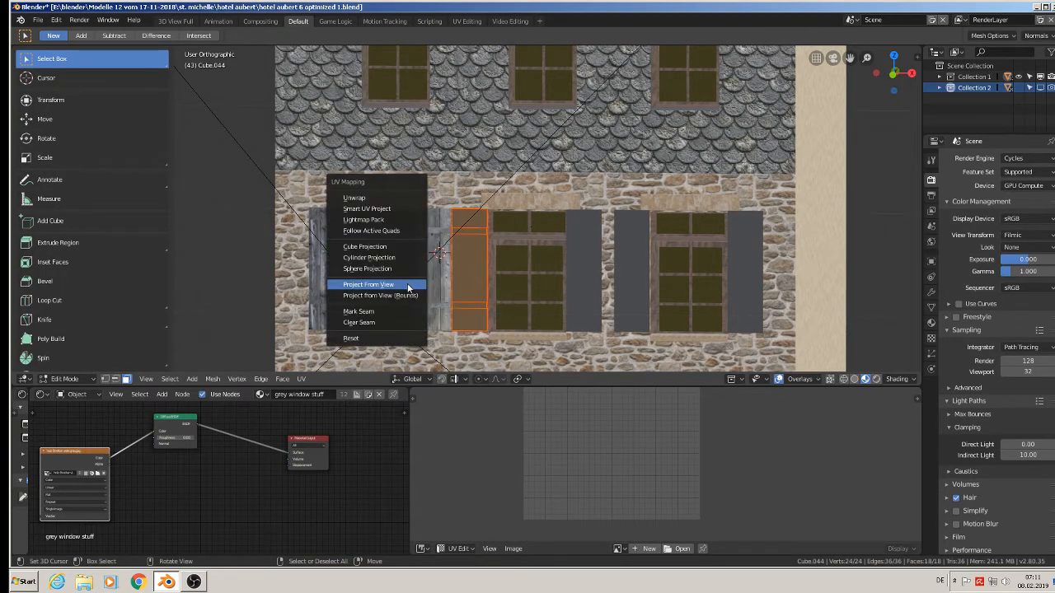
{"action": "left_click", "coordinate": [407, 289]}
{"action": "key", "text": "s"}
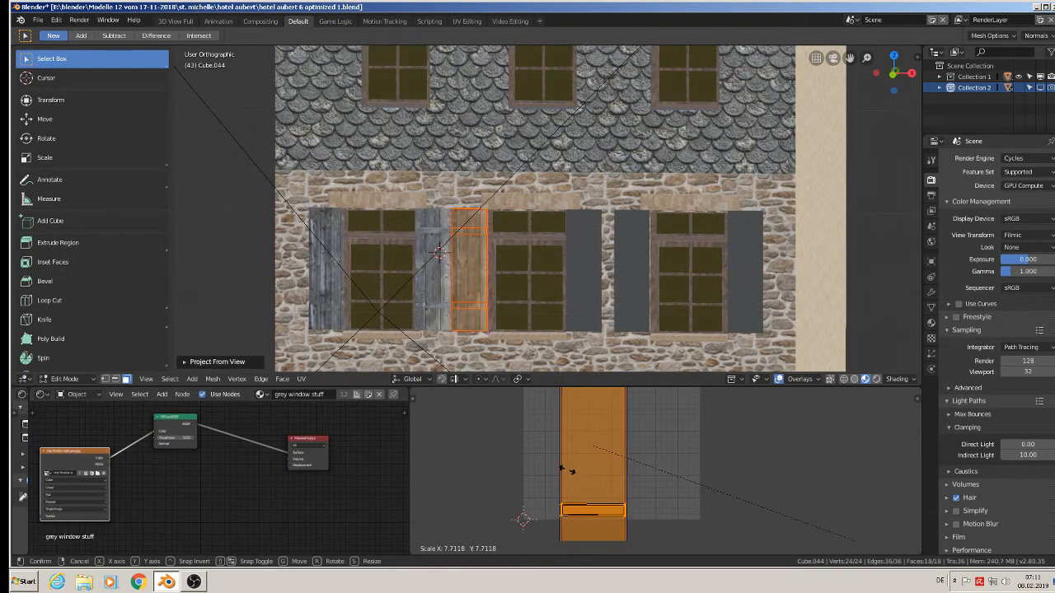
{"action": "left_click", "coordinate": [566, 471]}
Unwrap the middle window's right shutter with Project From View and enlarge its UVs to fit the grey planks.
{"action": "left_click", "coordinate": [571, 272]}
{"action": "key", "text": "Tab"}
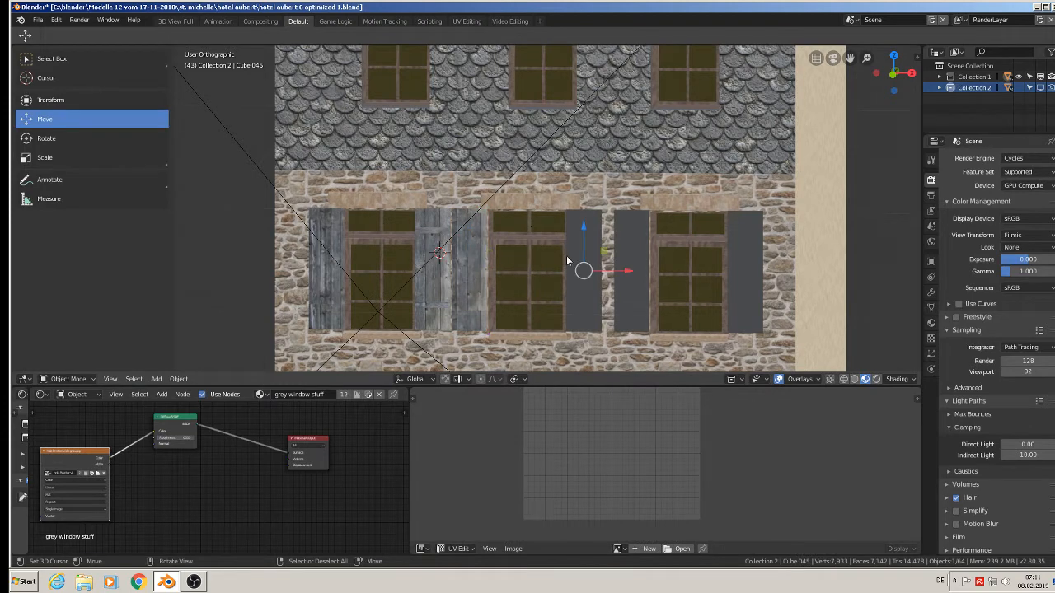
{"action": "key", "text": "Tab"}
{"action": "key", "text": "e"}
{"action": "right_click", "coordinate": [595, 286]}
{"action": "key", "text": "u"}
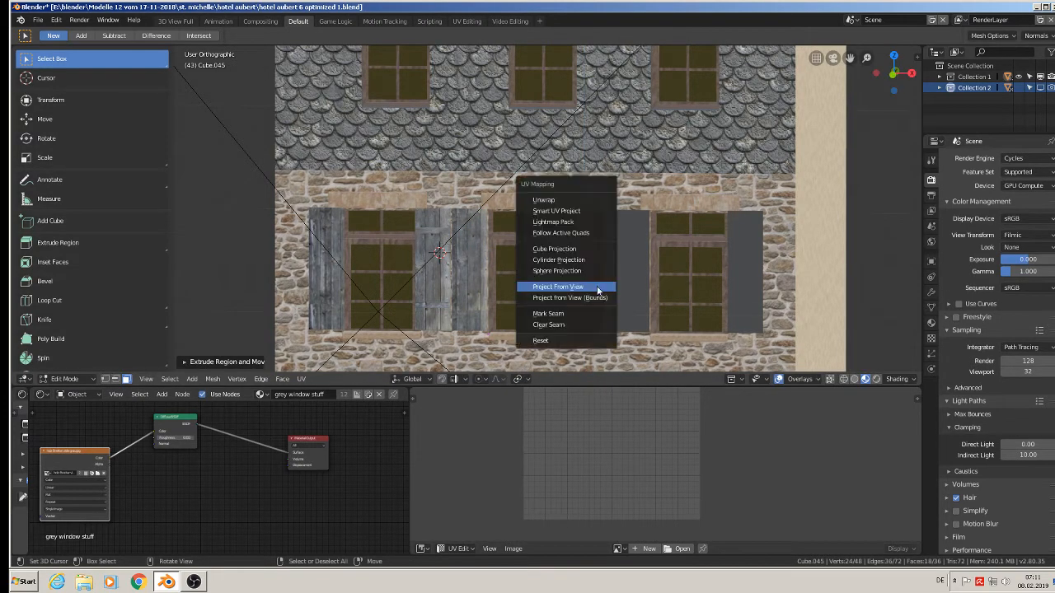
{"action": "left_click", "coordinate": [603, 287]}
{"action": "key", "text": "s"}
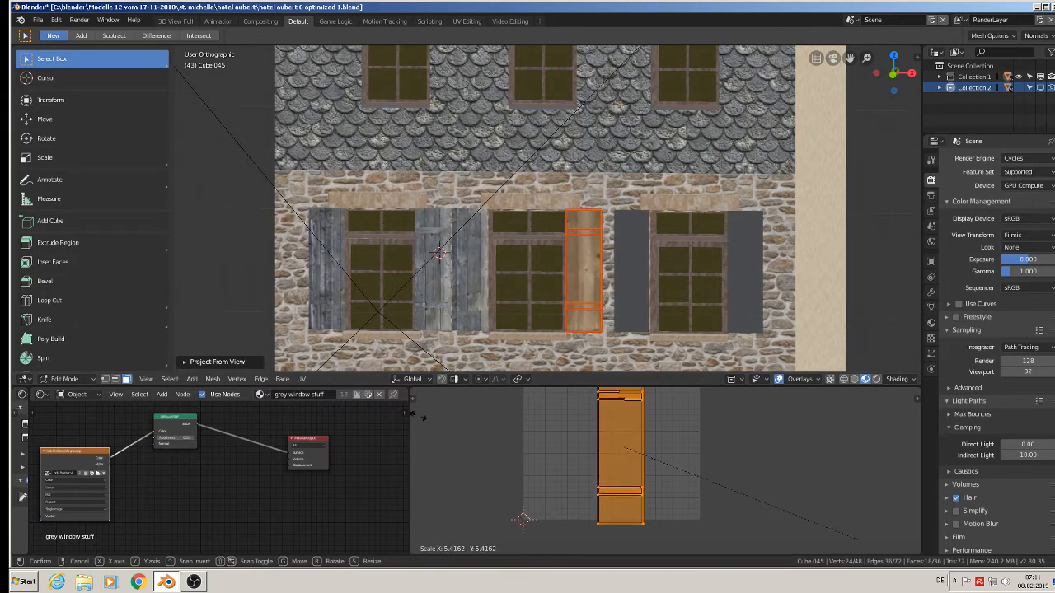
{"action": "left_click", "coordinate": [540, 453]}
{"action": "key", "text": "Tab"}
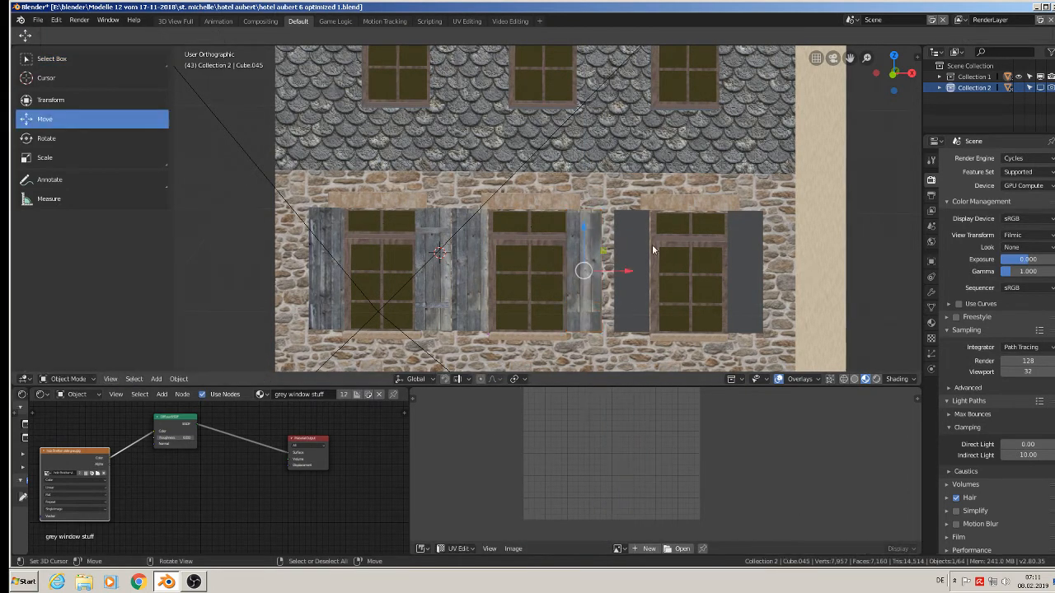
Unwrap the right window's left shutter with Project From View and enlarge its UVs to fit the grey planks.
{"action": "left_click", "coordinate": [637, 258]}
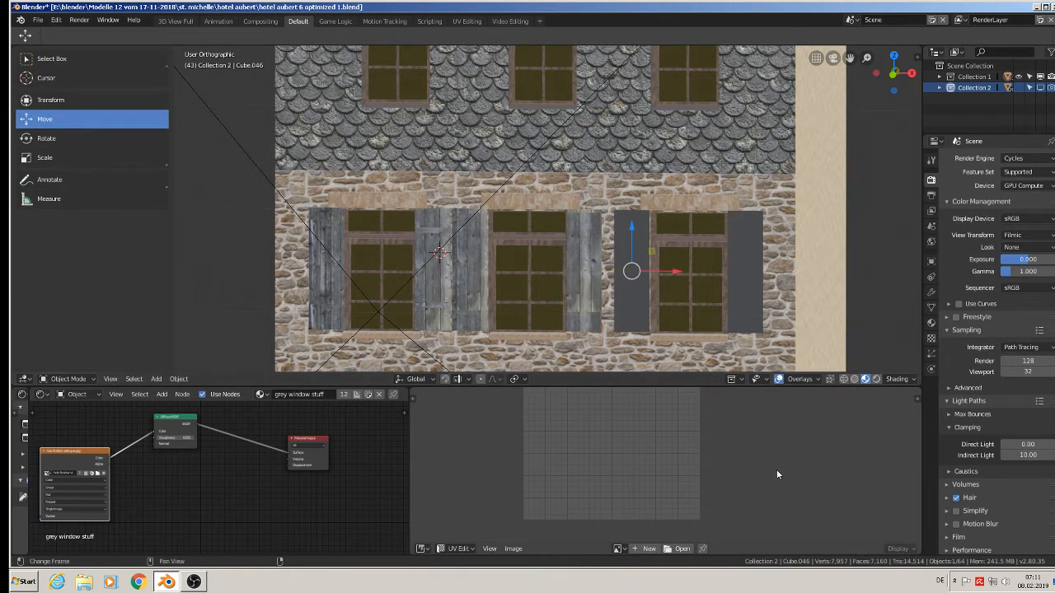
{"action": "key", "text": "Tab"}
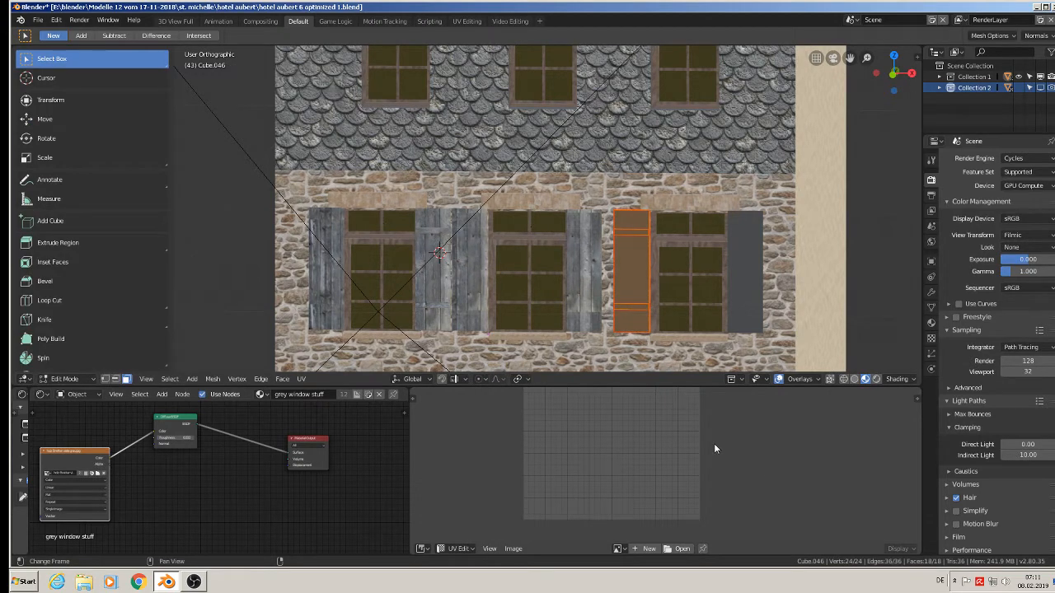
{"action": "key", "text": "u"}
{"action": "left_click", "coordinate": [669, 293]}
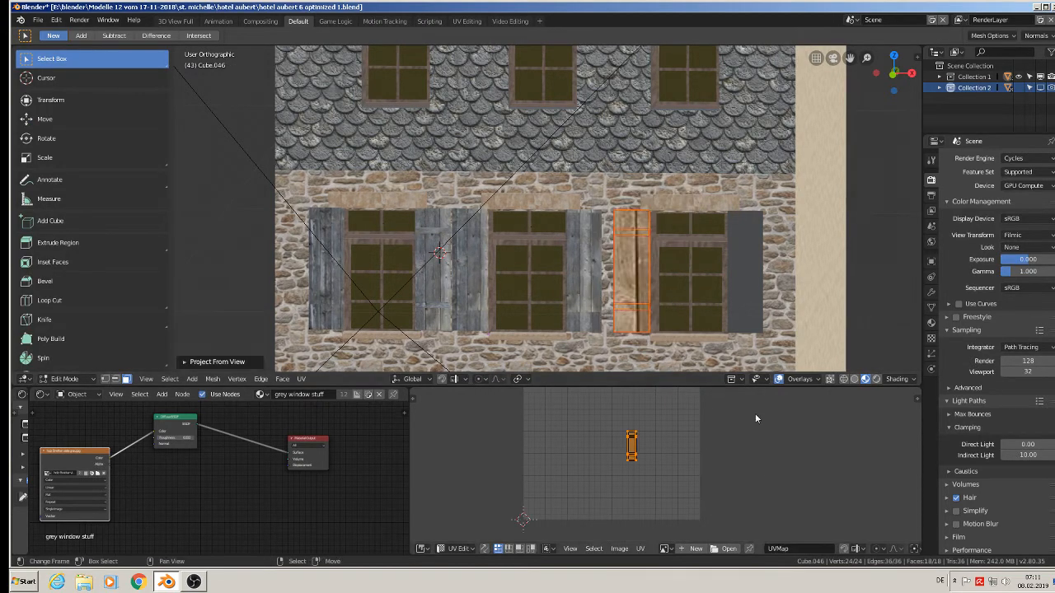
{"action": "key", "text": "s"}
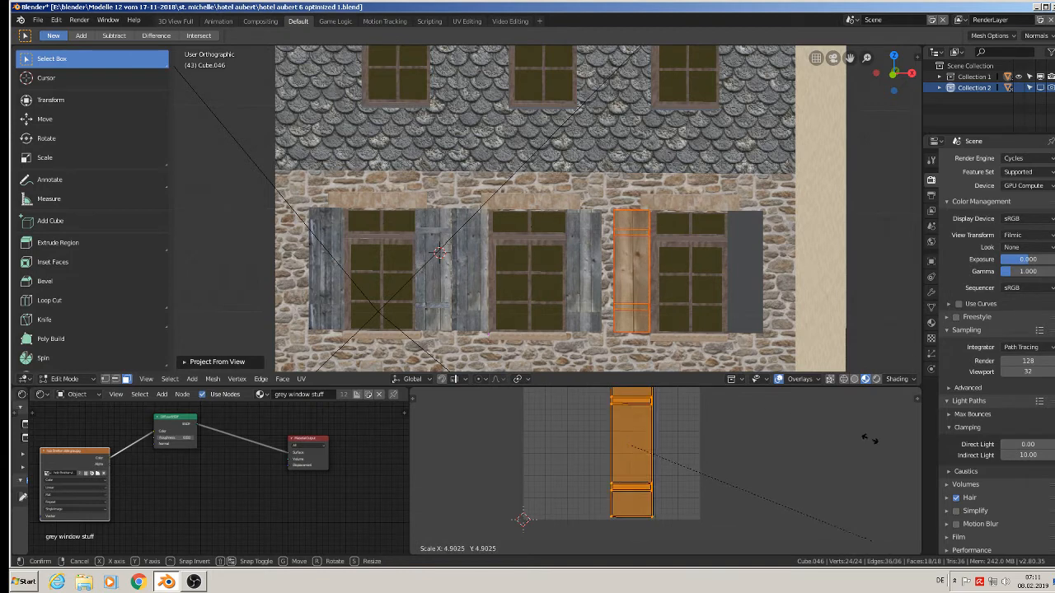
{"action": "left_click", "coordinate": [690, 502]}
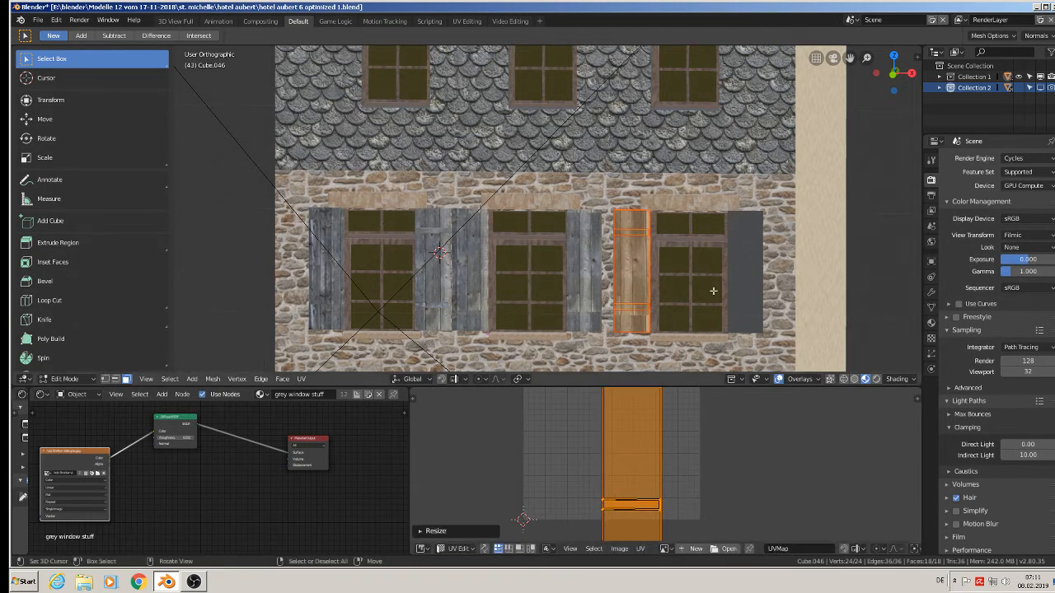
{"action": "key", "text": "Tab"}
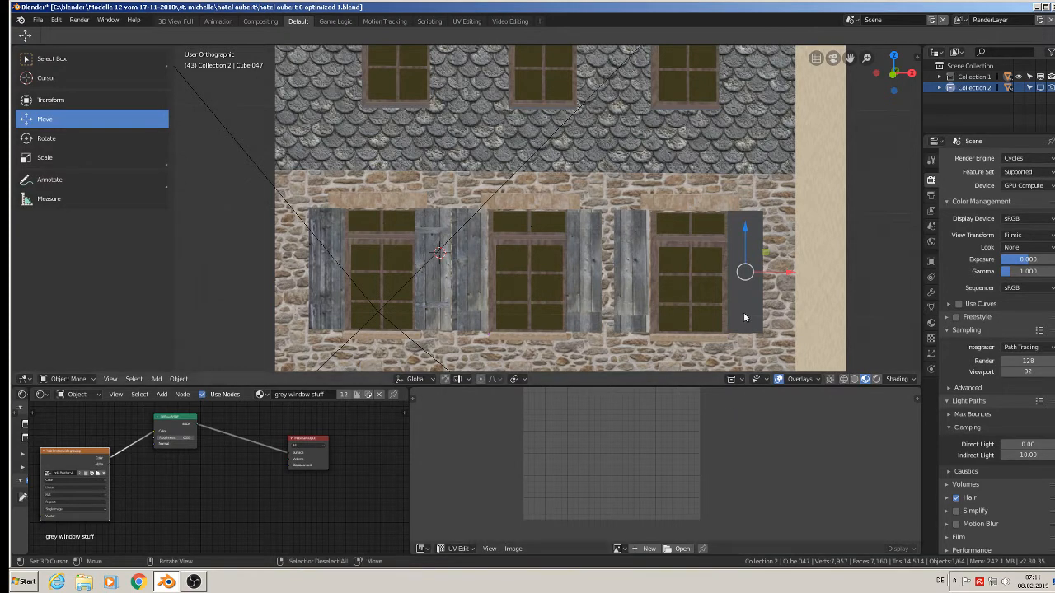
Unwrap the right window's right shutter with Project From View, enlarge its UVs over the planks and return to Object Mode.
{"action": "key", "text": "Tab"}
{"action": "key", "text": "u"}
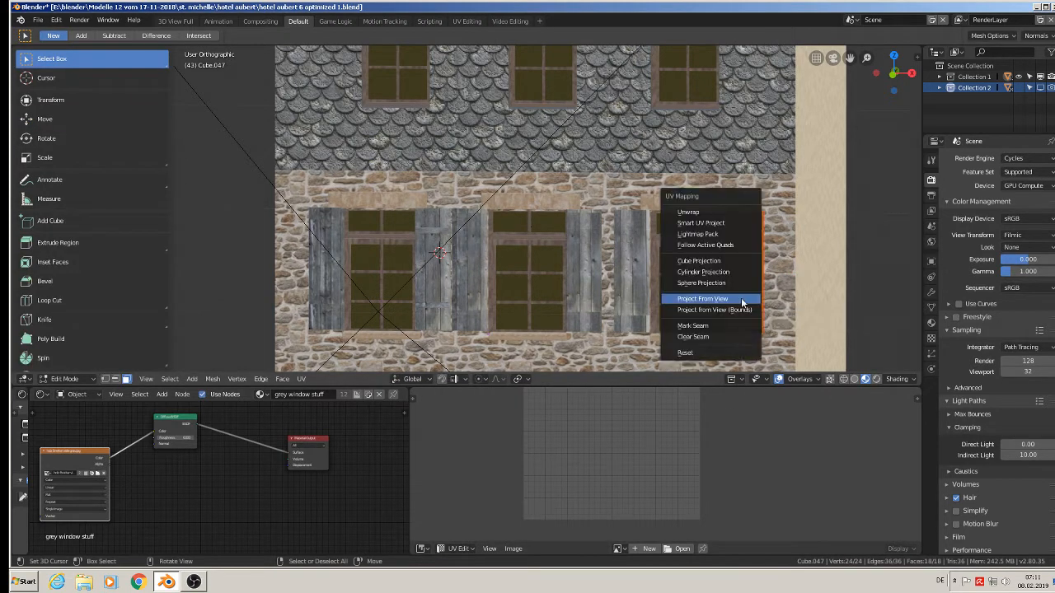
{"action": "left_click", "coordinate": [741, 297]}
{"action": "key", "text": "s"}
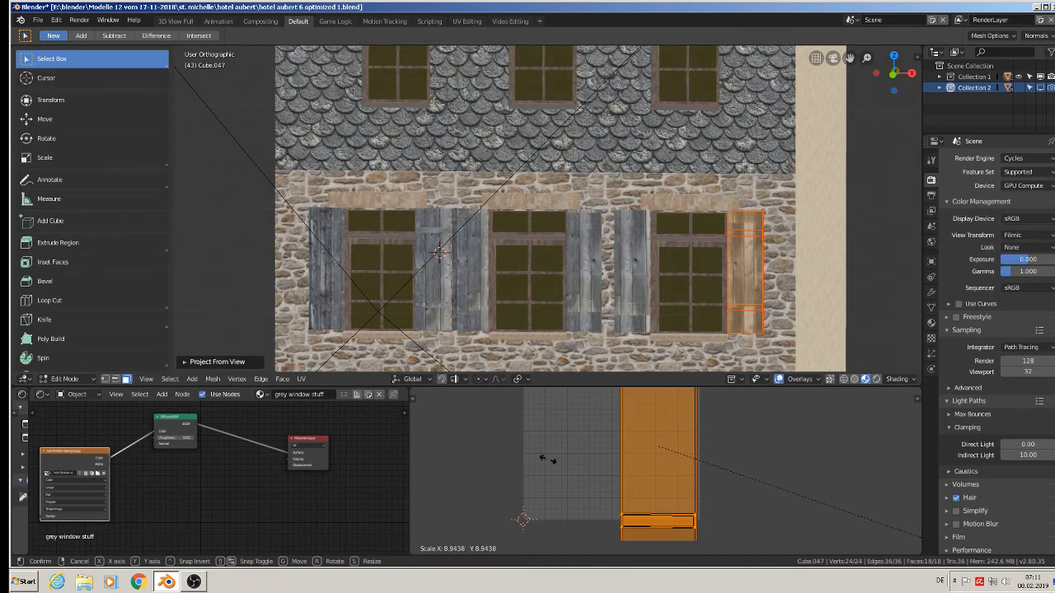
{"action": "left_click", "coordinate": [495, 412]}
{"action": "scroll", "coordinate": [586, 214], "scroll_direction": "down", "scroll_amount": 3}
{"action": "key", "text": "Tab"}
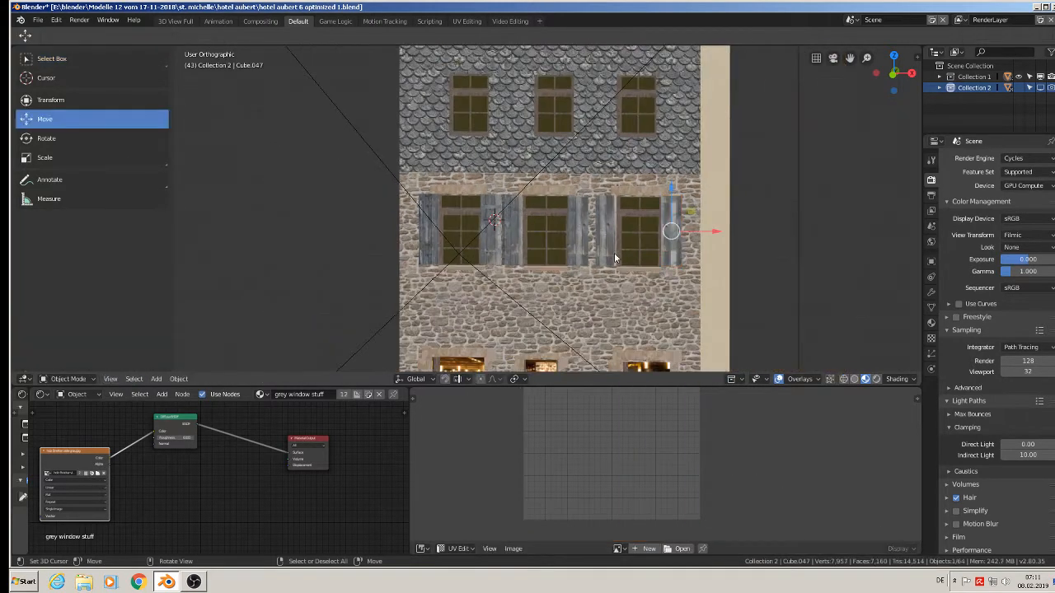
Select the upper and lower crossbar faces of the left window's left shutter and unwrap them with Project From View.
{"action": "scroll", "coordinate": [613, 258], "scroll_direction": "up", "scroll_amount": 4}
{"action": "middle_click_drag", "start_coordinate": [463, 208], "coordinate": [584, 318], "text": "shift"}
{"action": "scroll", "coordinate": [584, 318], "scroll_direction": "up", "scroll_amount": 2}
{"action": "middle_click_drag", "start_coordinate": [548, 254], "coordinate": [543, 206], "text": "shift"}
{"action": "left_click", "coordinate": [517, 201]}
{"action": "key", "text": "Tab"}
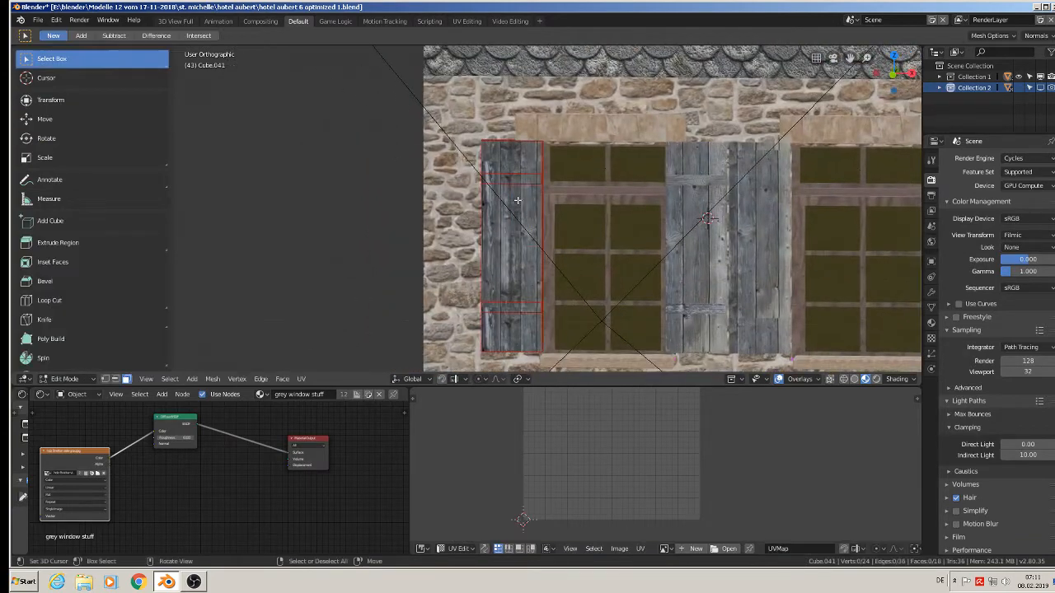
{"action": "left_click", "coordinate": [509, 307], "text": "shift"}
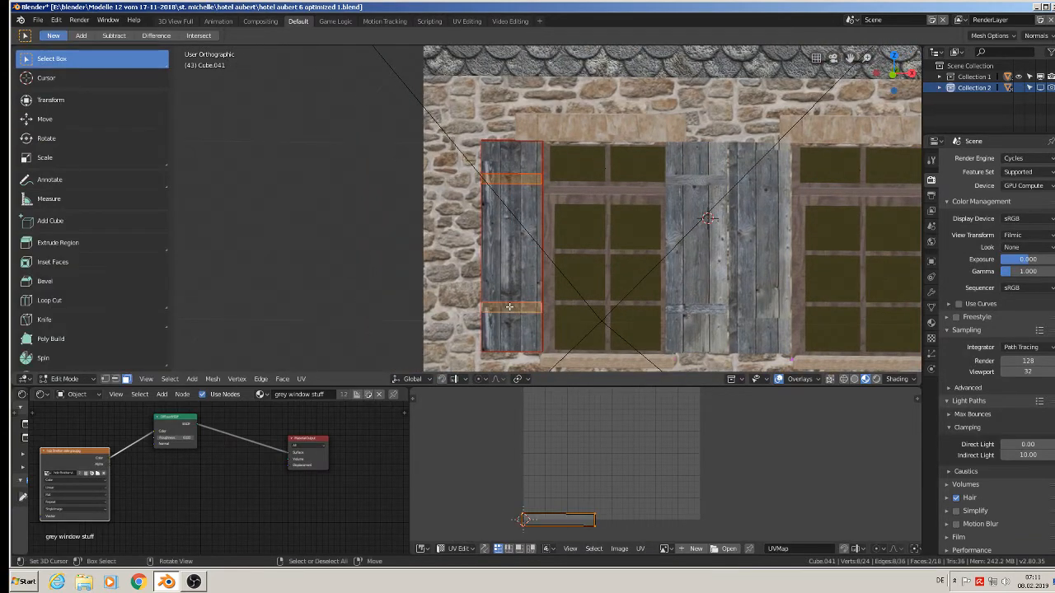
{"action": "key", "text": "u"}
{"action": "left_click", "coordinate": [510, 303]}
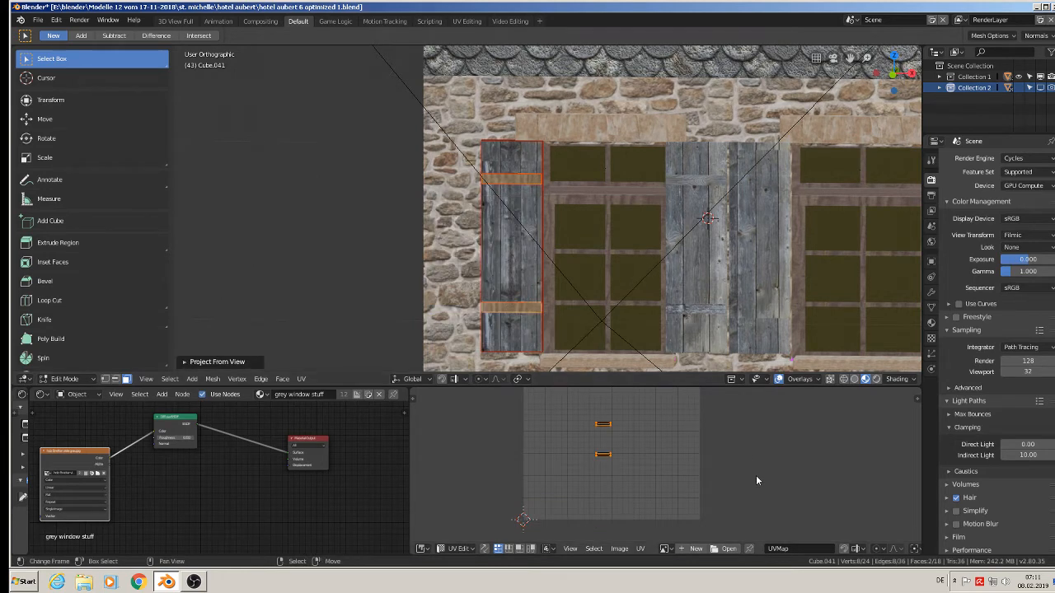
Rotate the crossbar UVs 90°, scale them up about 3 times and return to Object Mode.
{"action": "type", "text": "r90"}
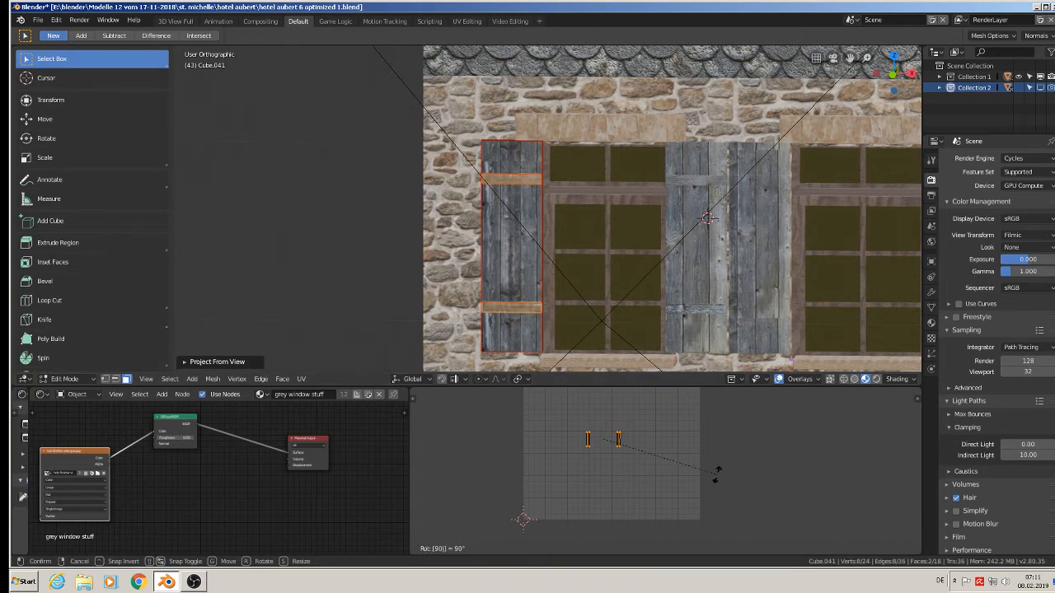
{"action": "key", "text": "Return"}
{"action": "key", "text": "s"}
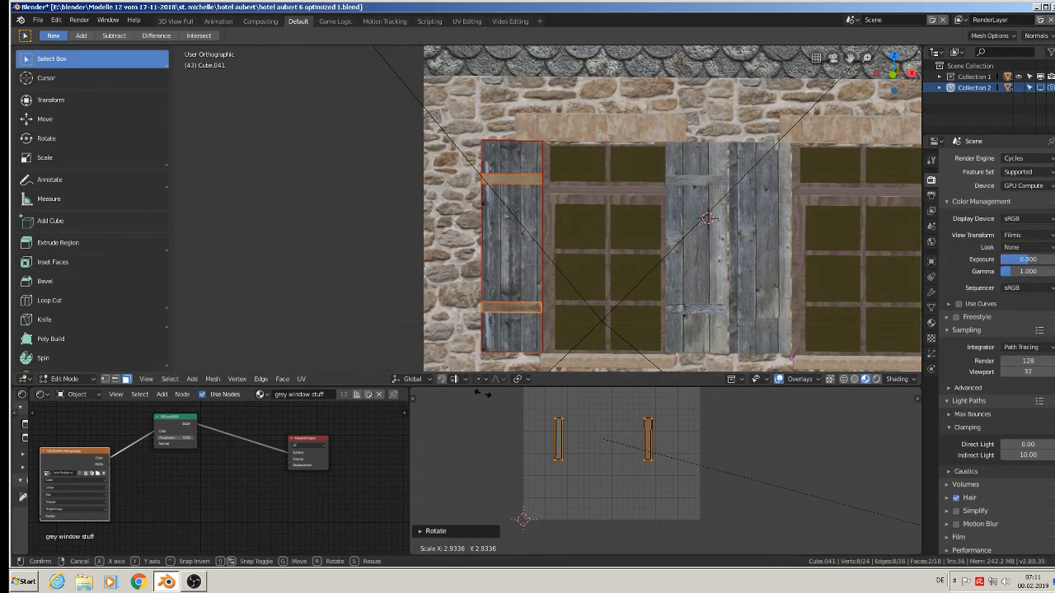
{"action": "left_click", "coordinate": [504, 397]}
{"action": "key", "text": "Tab"}
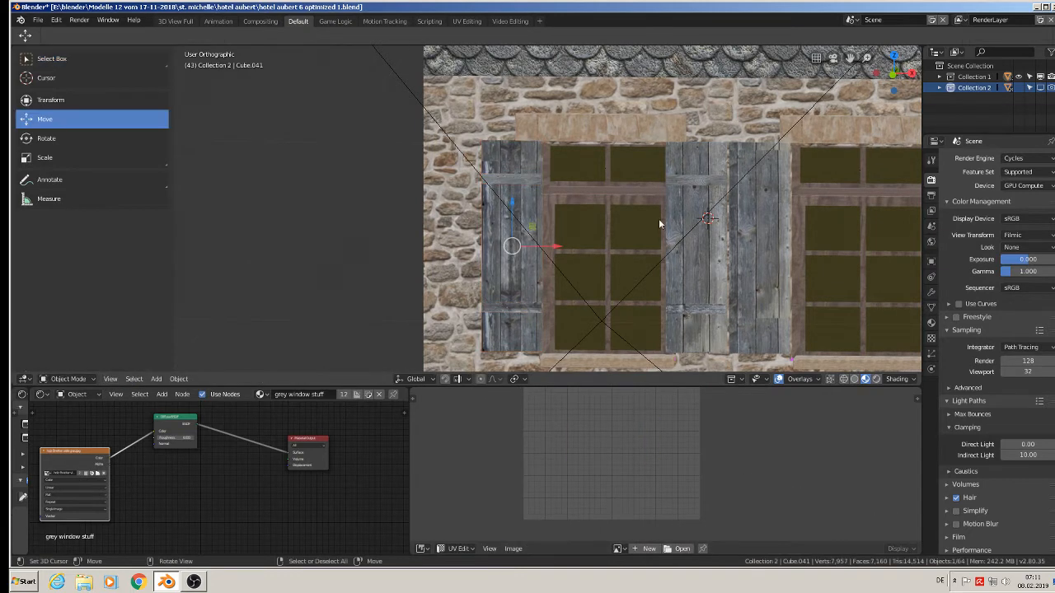
Select both crossbar faces of the middle window's left shutter, rotate their UVs 90° and scale them up about 1.48 times.
{"action": "middle_click_drag", "start_coordinate": [595, 253], "coordinate": [339, 237], "text": "shift"}
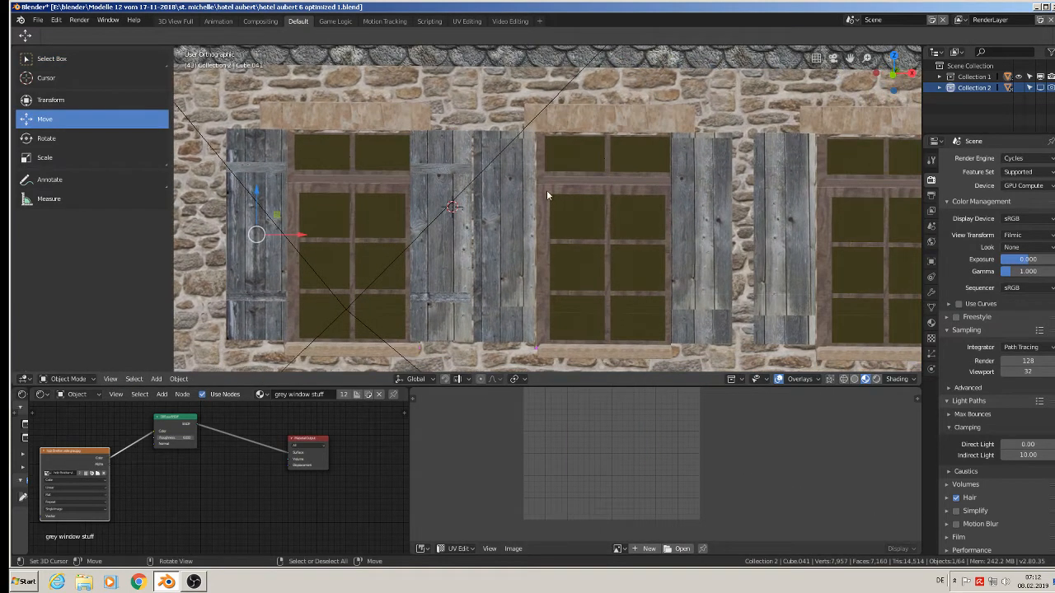
{"action": "key", "text": "Tab"}
{"action": "left_click", "coordinate": [504, 169]}
{"action": "left_click", "coordinate": [503, 297], "text": "shift"}
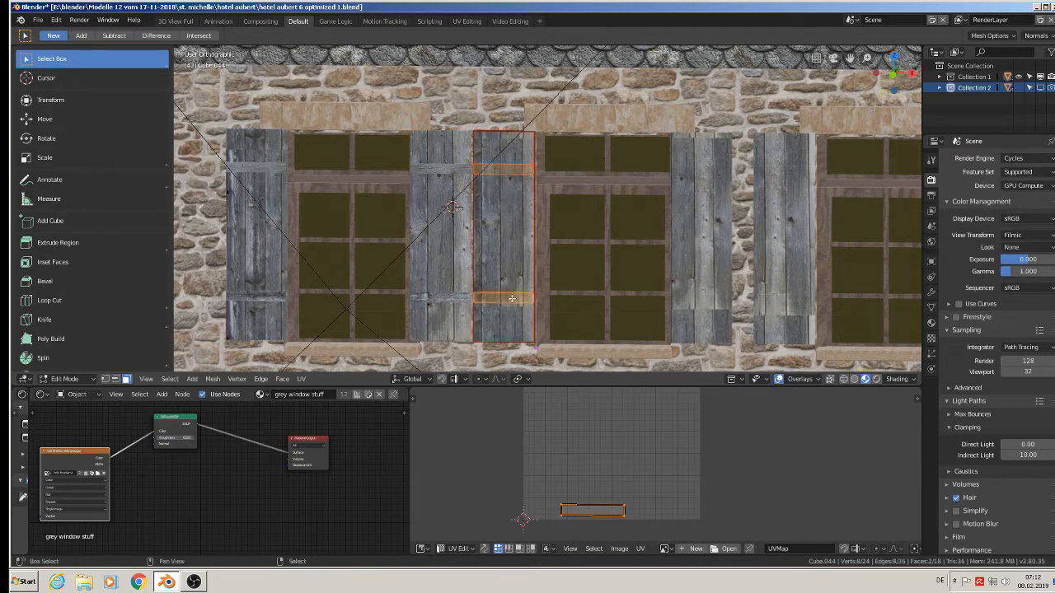
{"action": "type", "text": "r90"}
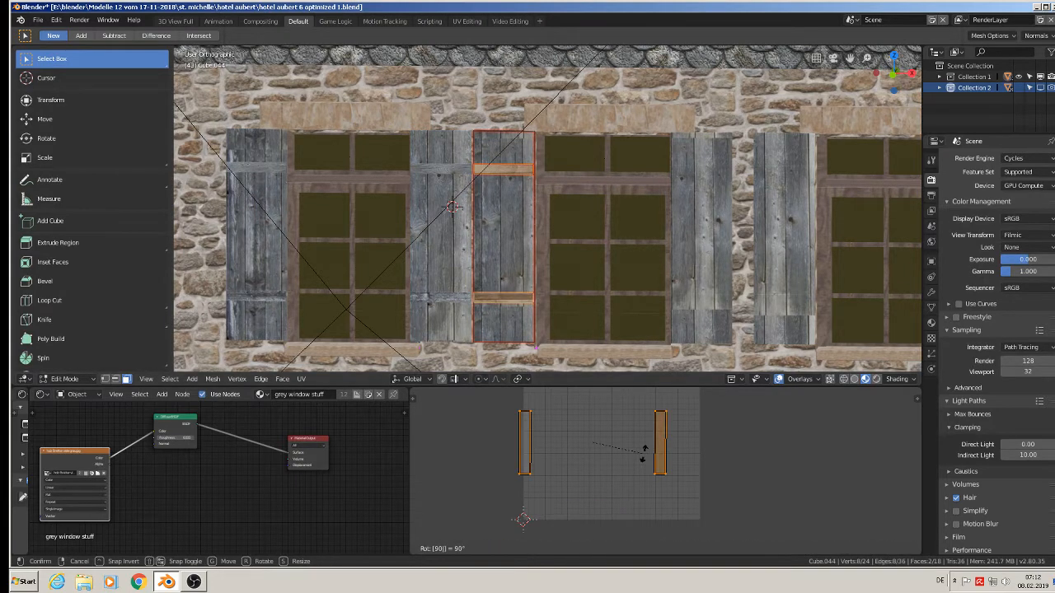
{"action": "key", "text": "Return"}
{"action": "key", "text": "s"}
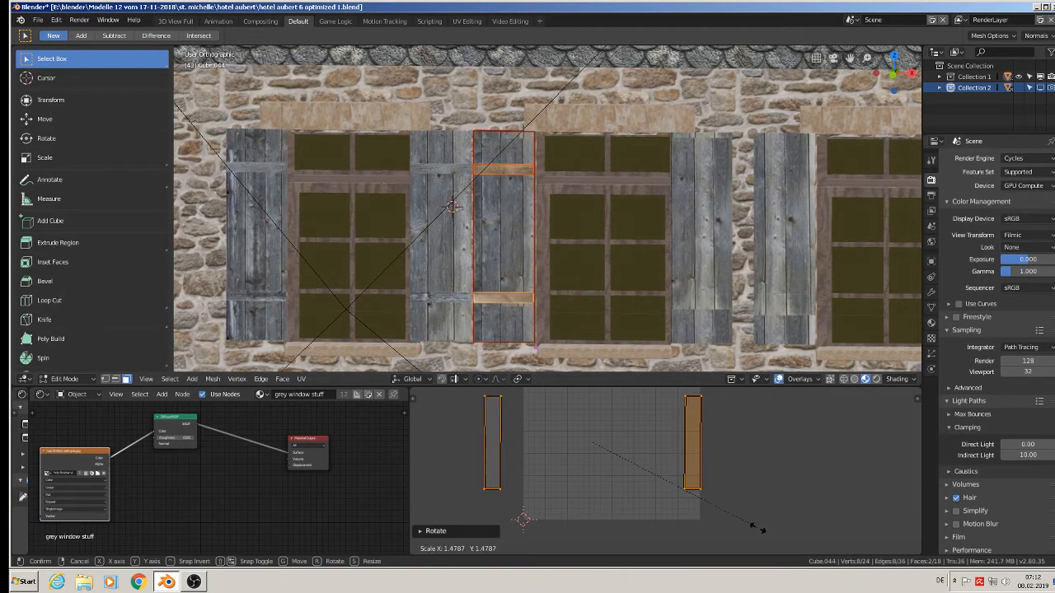
{"action": "left_click", "coordinate": [758, 528]}
{"action": "key", "text": "Tab"}
{"action": "middle_click_drag", "start_coordinate": [763, 290], "coordinate": [507, 307], "text": "shift"}
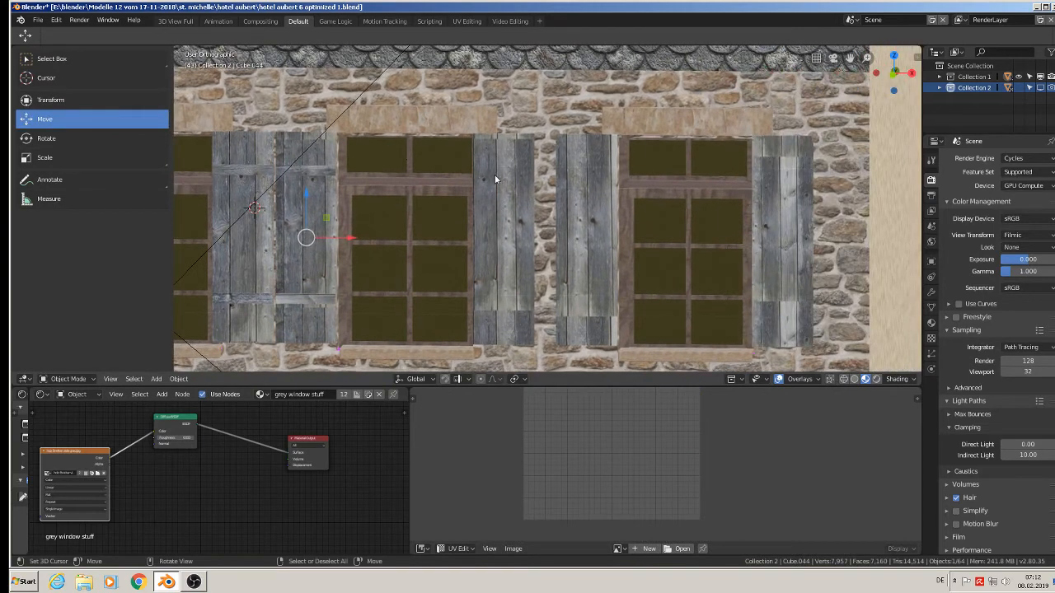
Select the upper and lower crossbar faces of the middle window's right shutter, rotate their UVs 90° and return to Object Mode.
{"action": "left_click", "coordinate": [494, 173]}
{"action": "key", "text": "Tab"}
{"action": "left_click", "coordinate": [501, 170]}
{"action": "left_click", "coordinate": [502, 301], "text": "shift"}
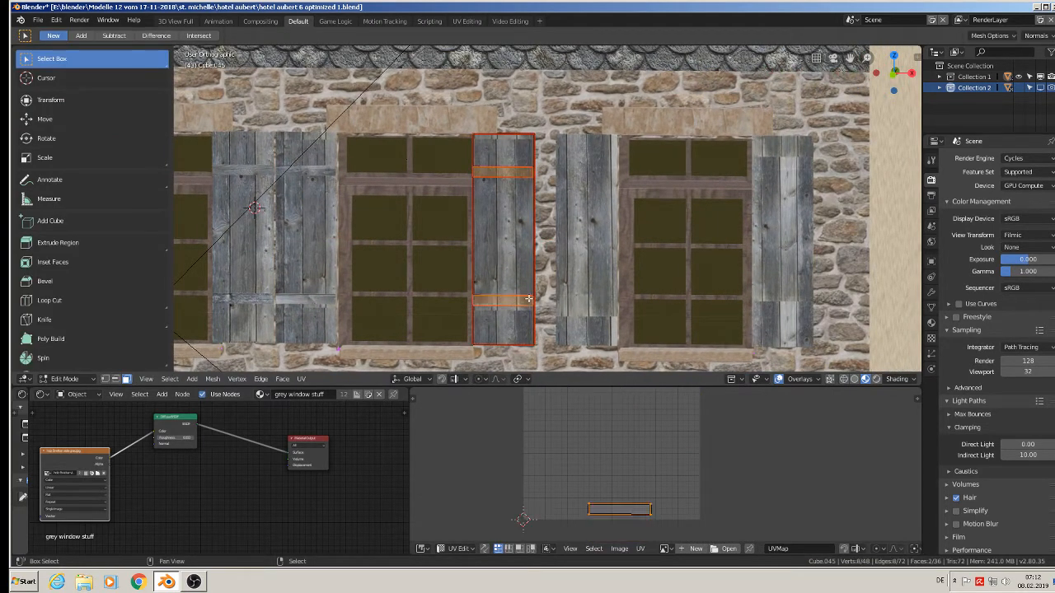
{"action": "type", "text": "r90"}
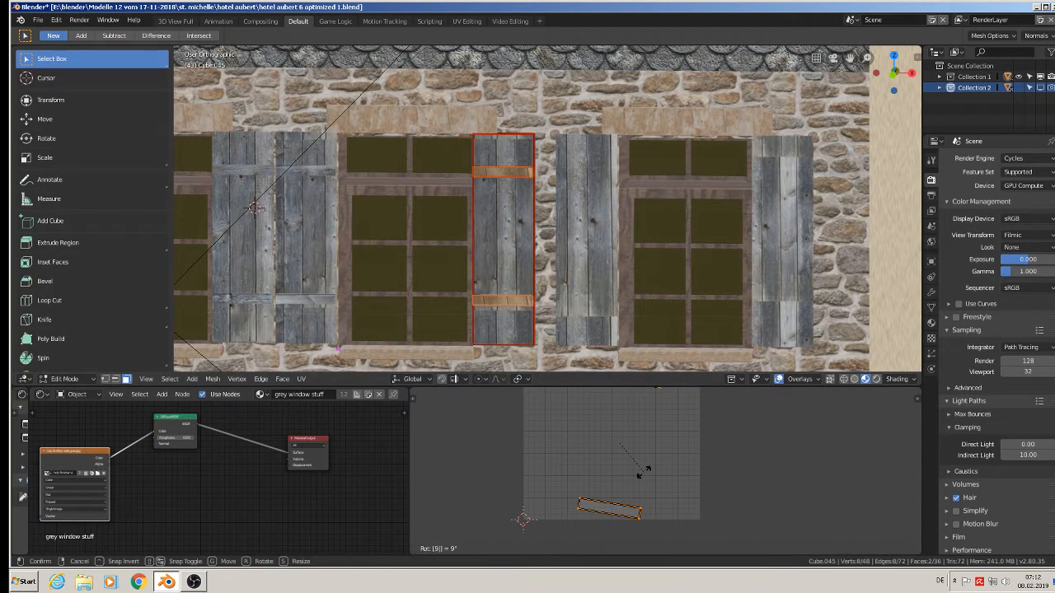
{"action": "key", "text": "Return"}
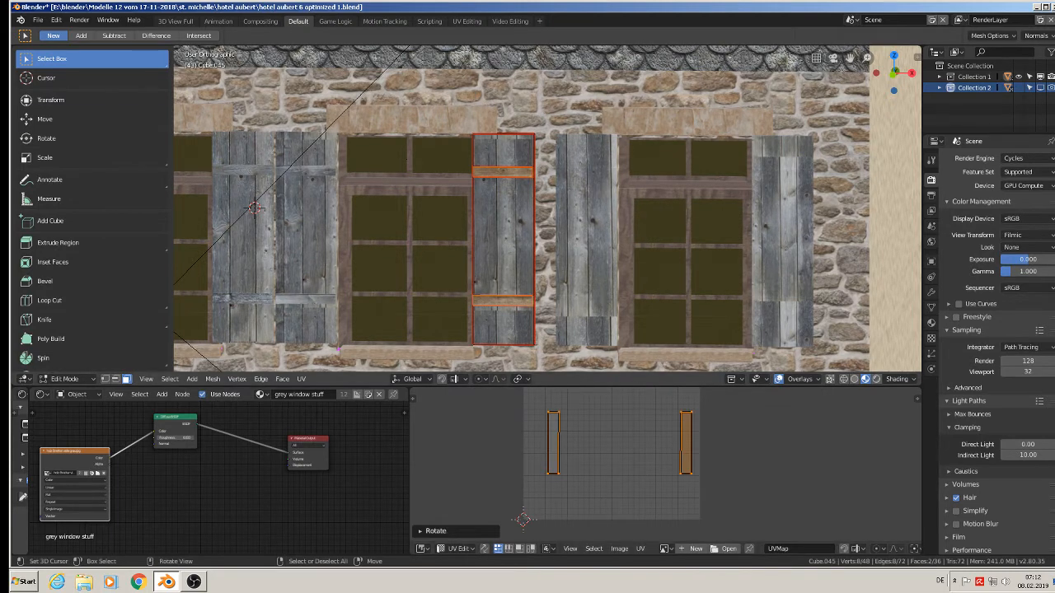
{"action": "key", "text": "Tab"}
Select both crossbar faces of the right window's left shutter, rotate their UVs 90° and return to Object Mode.
{"action": "left_click", "coordinate": [587, 239]}
{"action": "key", "text": "Tab"}
{"action": "left_click", "coordinate": [588, 171]}
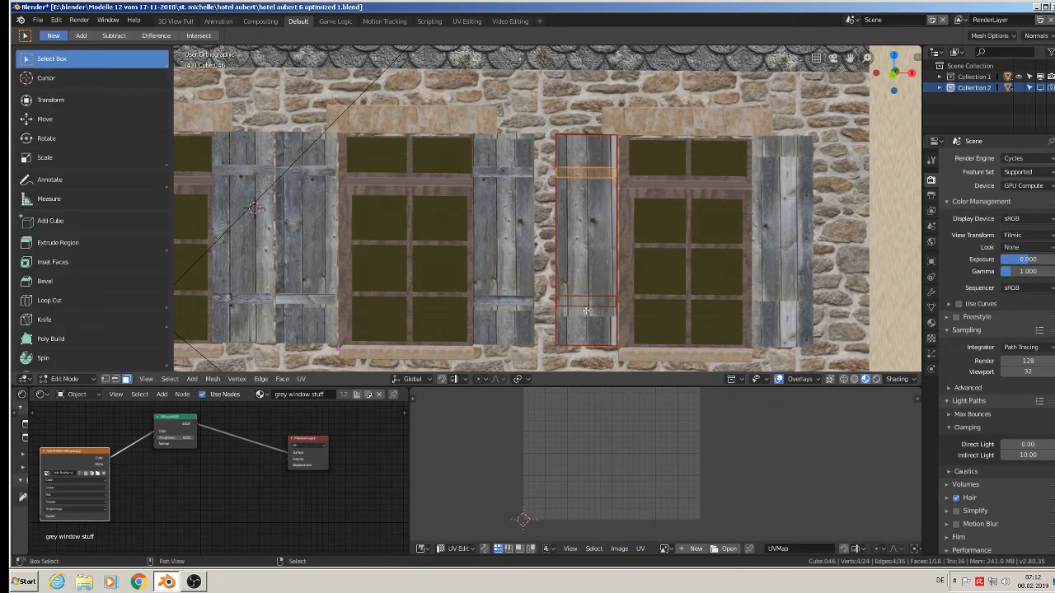
{"action": "left_click", "coordinate": [586, 309], "text": "shift"}
{"action": "type", "text": "r"}
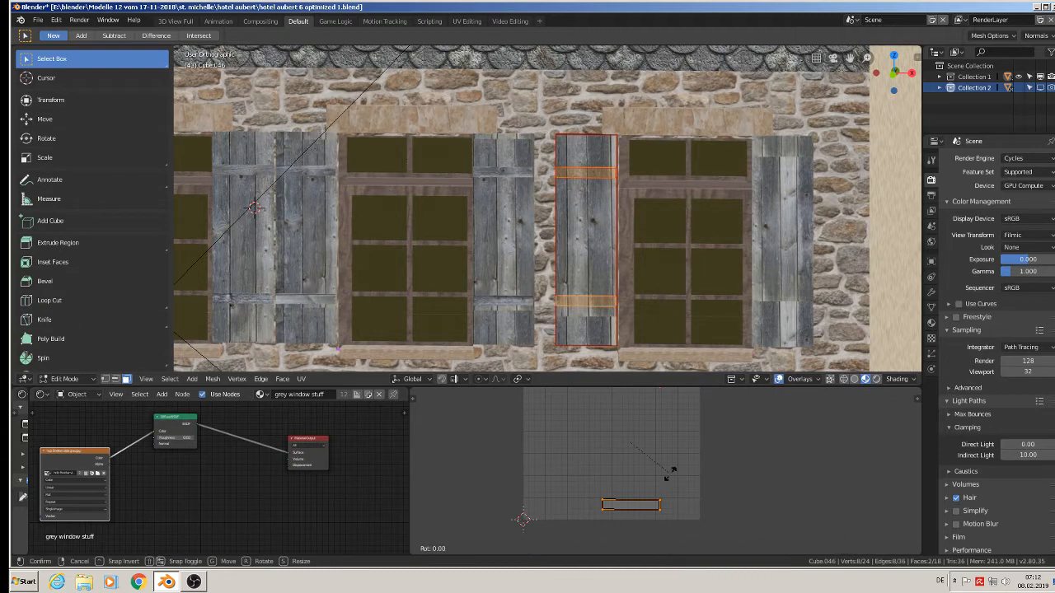
{"action": "type", "text": "90°"}
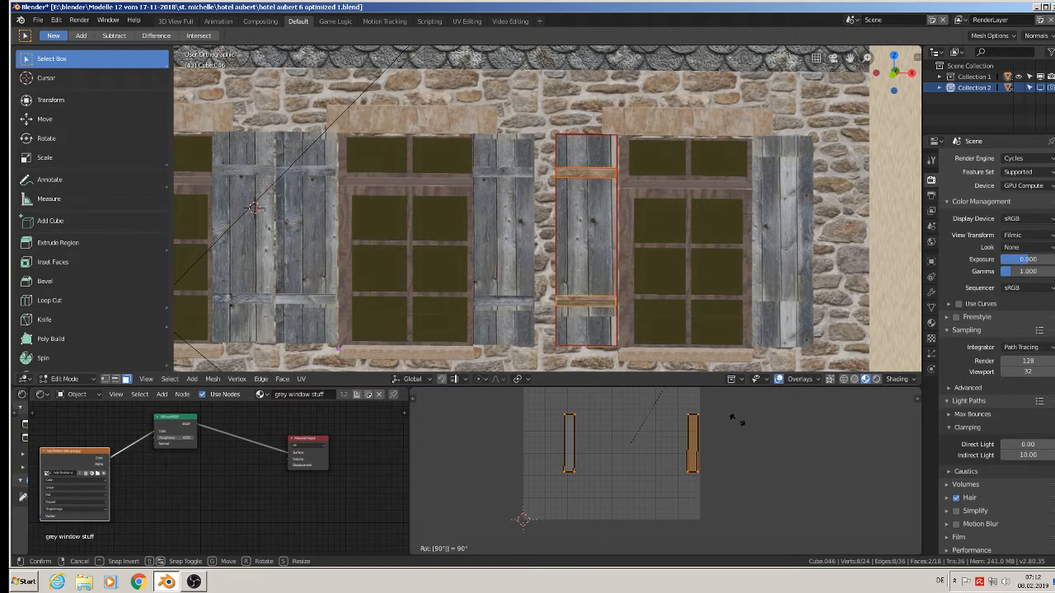
{"action": "key", "text": "Return"}
{"action": "key", "text": "Tab"}
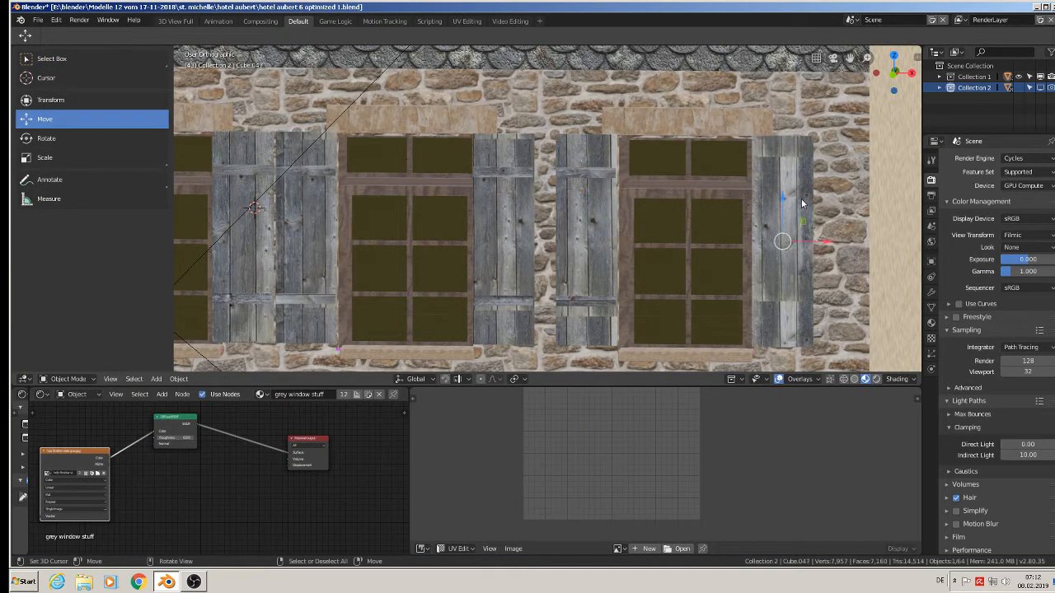
Select both crossbar faces of the right window's right shutter and rotate their UVs 90°.
{"action": "key", "text": "Tab"}
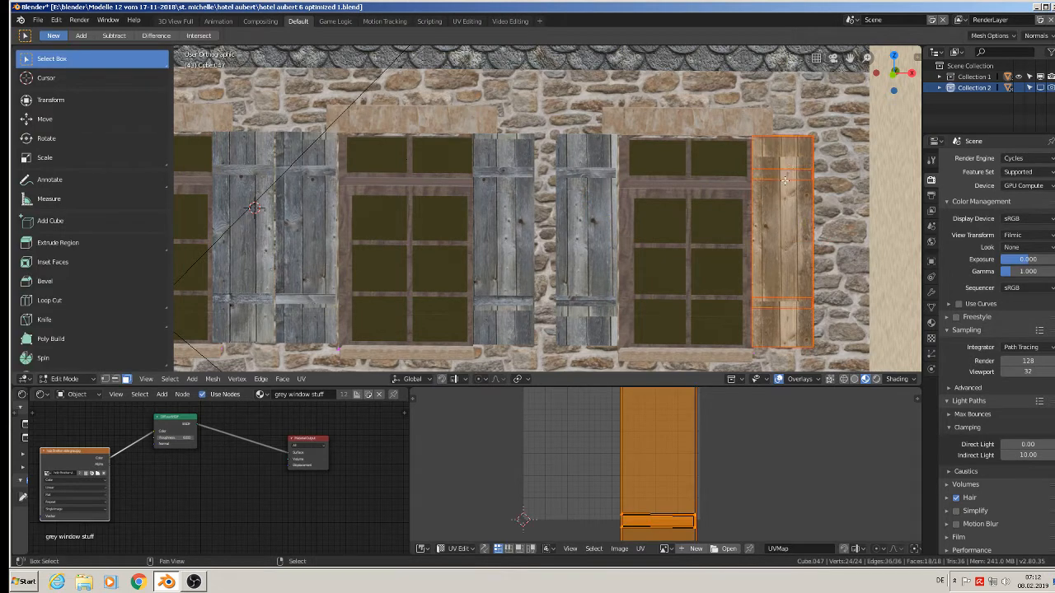
{"action": "left_click", "coordinate": [782, 175]}
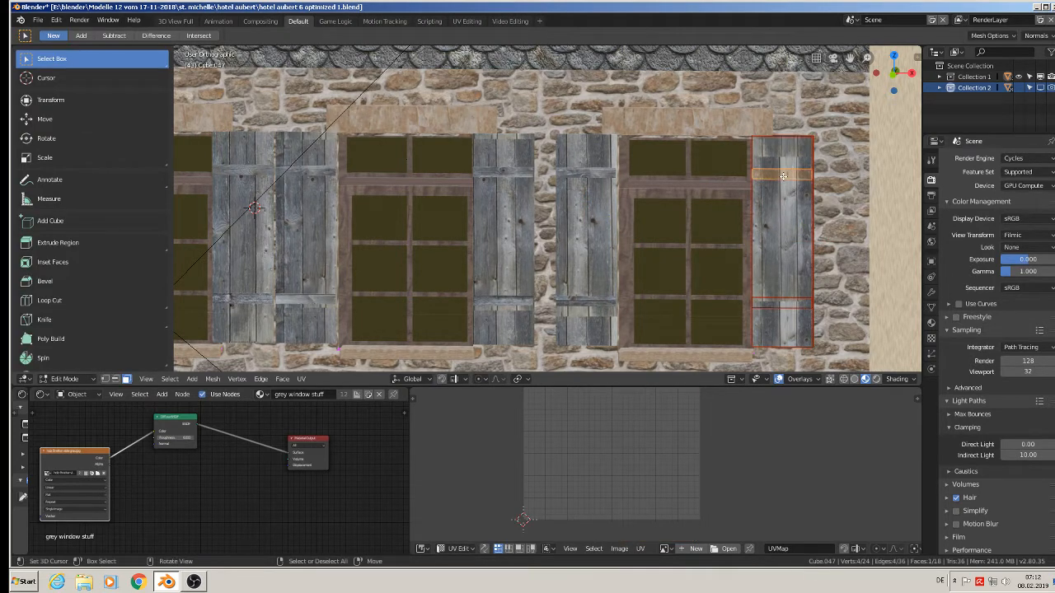
{"action": "left_click", "coordinate": [772, 310], "text": "shift"}
{"action": "type", "text": "r9"}
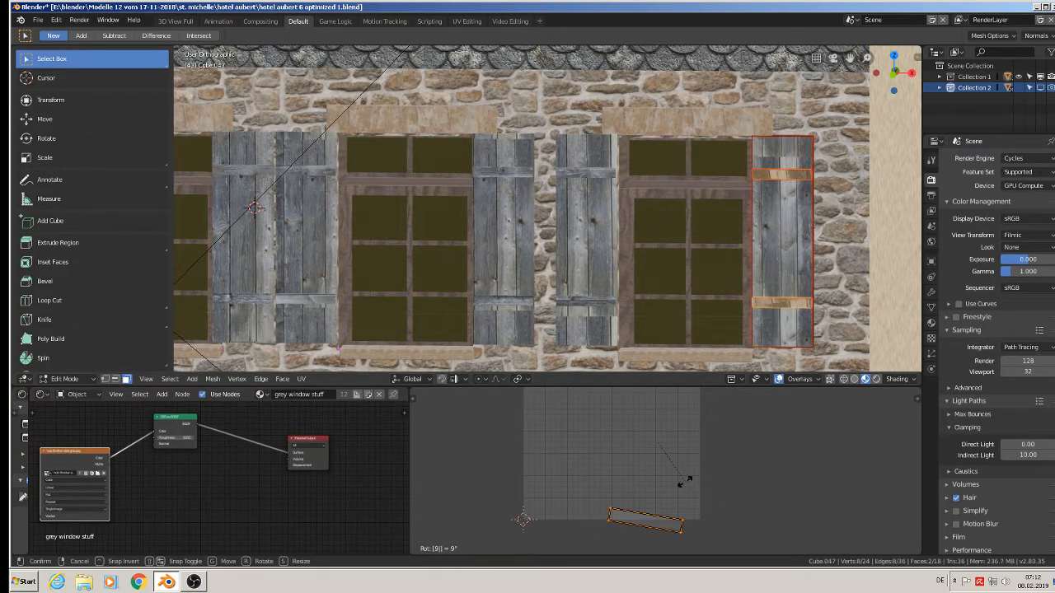
{"action": "type", "text": "0"}
{"action": "key", "text": "Return"}
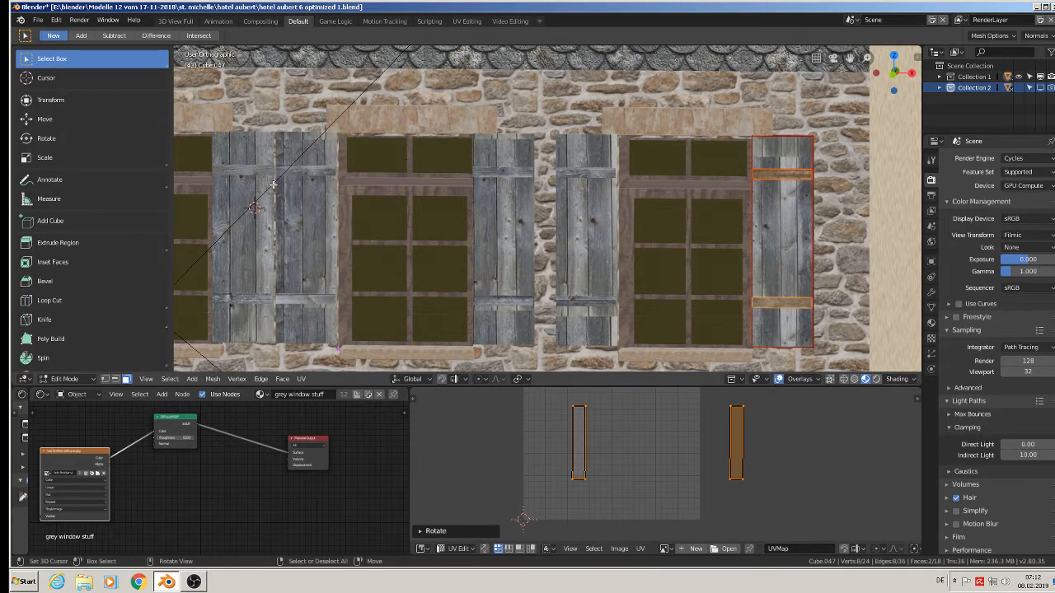
{"action": "key", "text": "Tab"}
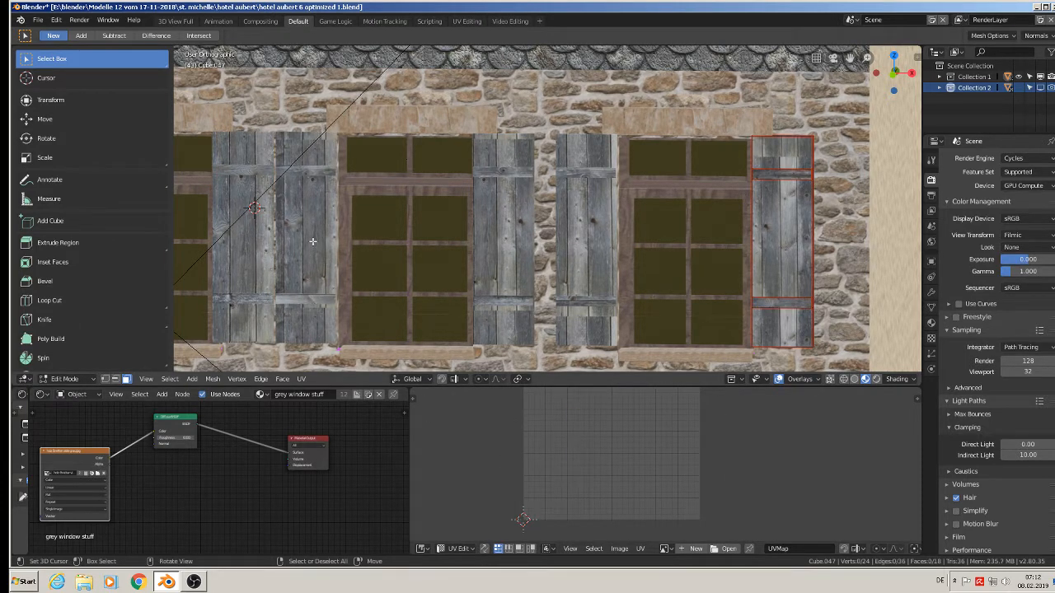
Select the plank face of the middle window's left shutter, shrink its UVs and shift them to vary the wood pattern.
{"action": "left_click", "coordinate": [308, 221]}
{"action": "key", "text": "Tab"}
{"action": "left_click", "coordinate": [308, 222]}
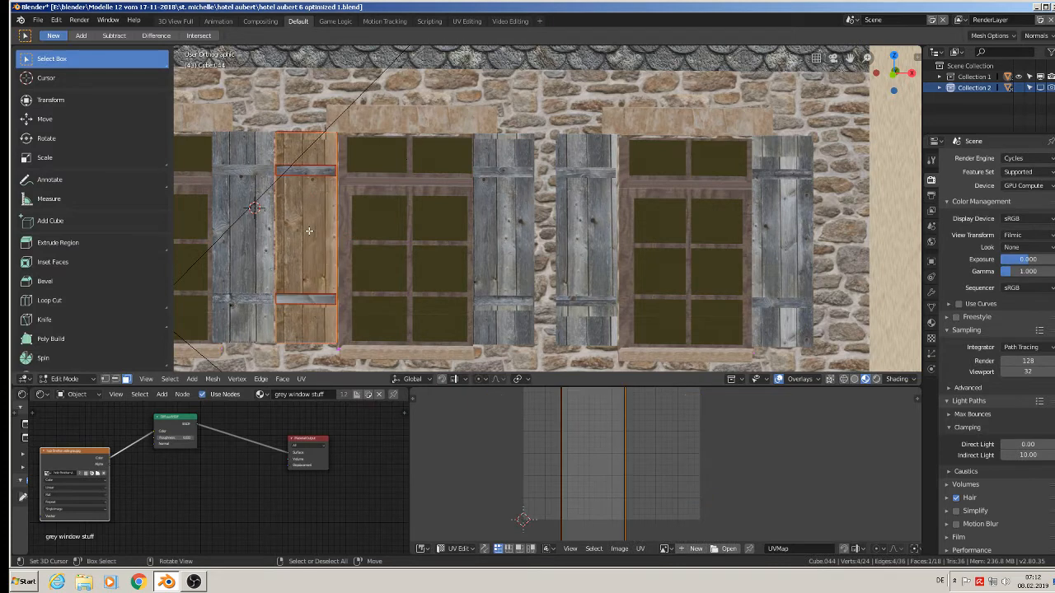
{"action": "key", "text": "s"}
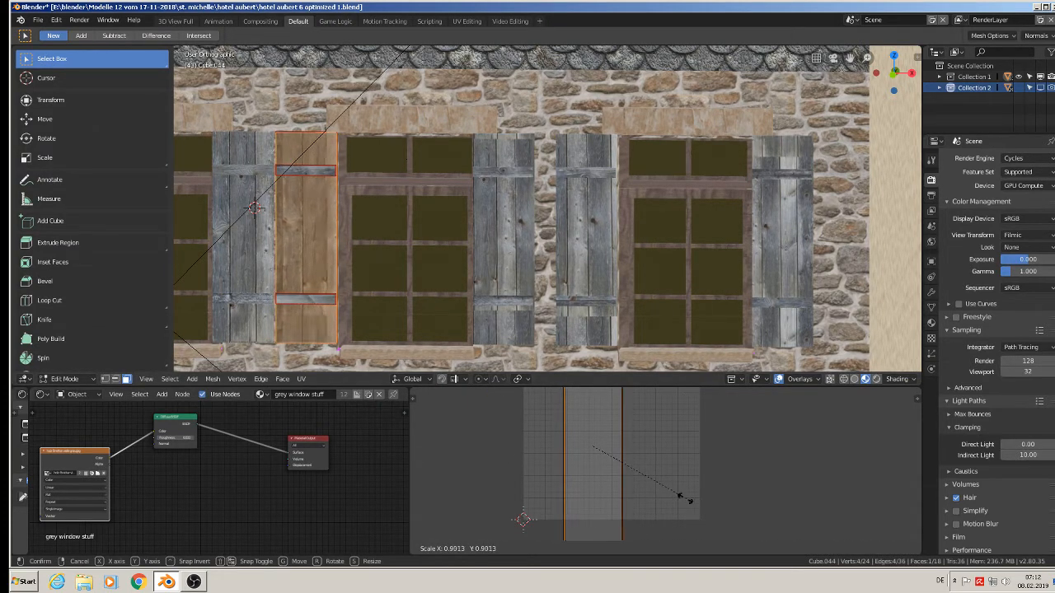
{"action": "left_click", "coordinate": [675, 489]}
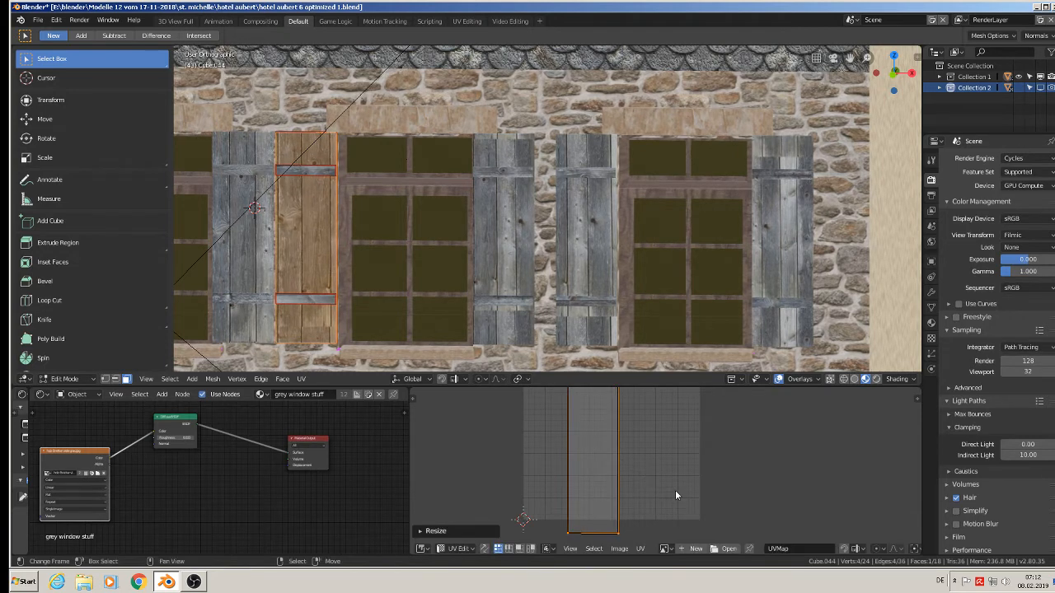
{"action": "key", "text": "g"}
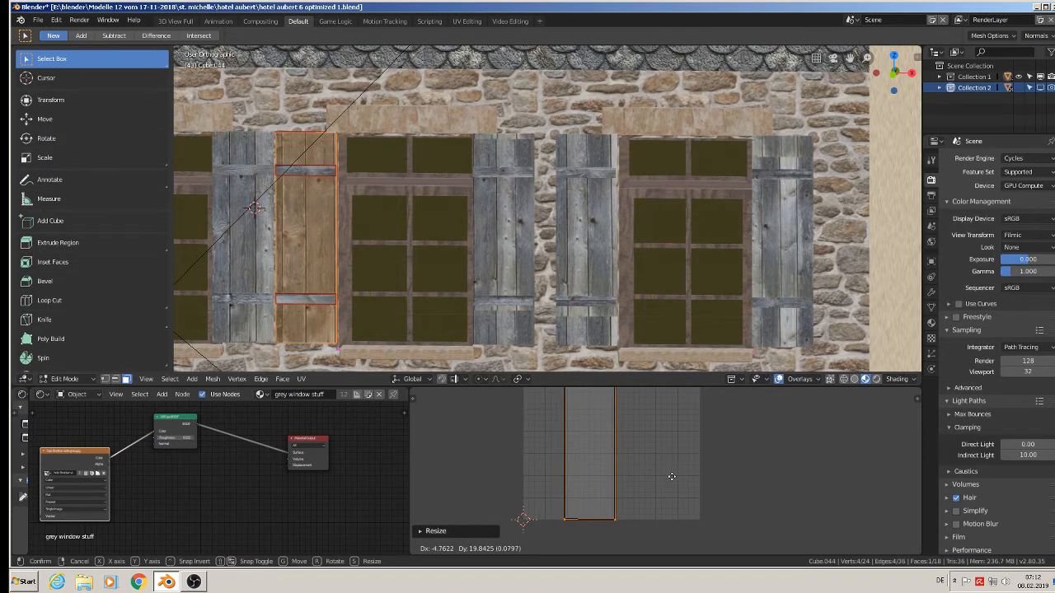
{"action": "left_click", "coordinate": [670, 477]}
{"action": "key", "text": "Tab"}
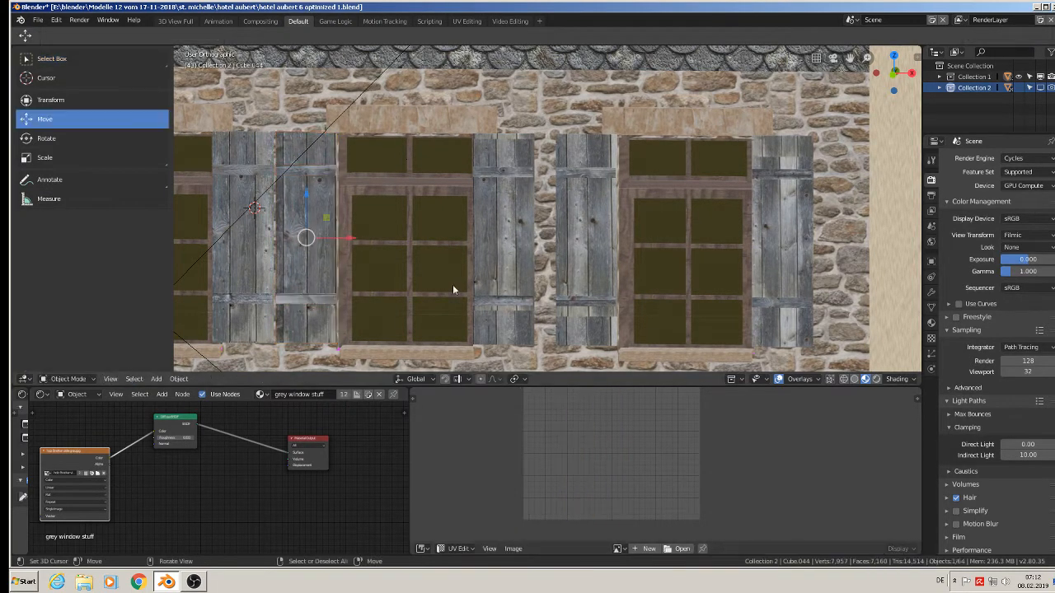
Select the plank face of the middle window's right shutter and shift its UVs to a different part of the wood texture.
{"action": "middle_click_drag", "start_coordinate": [403, 285], "coordinate": [525, 276], "text": "shift"}
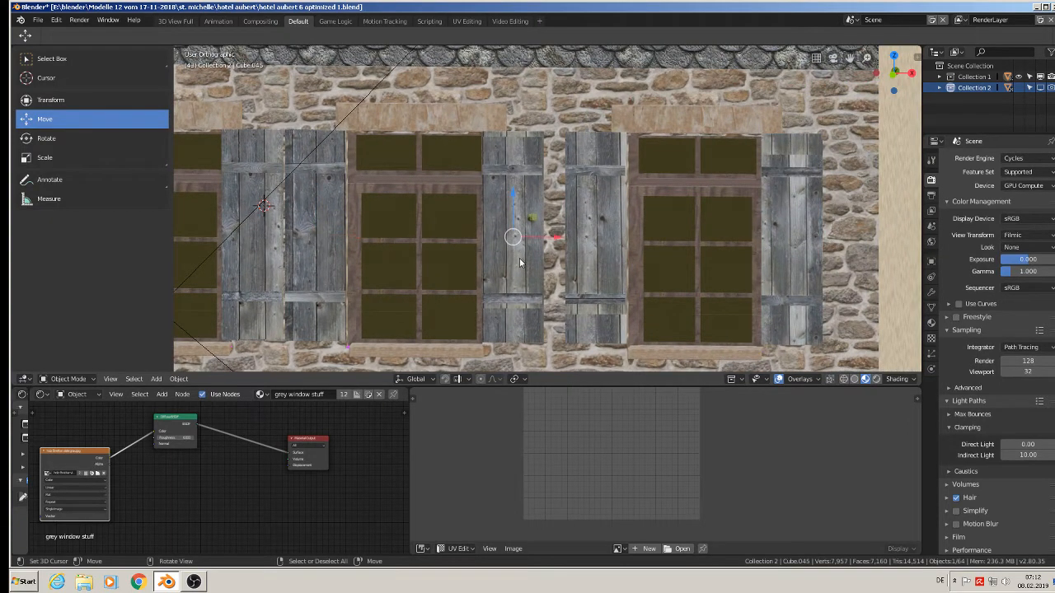
{"action": "left_click", "coordinate": [522, 262]}
{"action": "key", "text": "Tab"}
{"action": "left_click", "coordinate": [488, 230]}
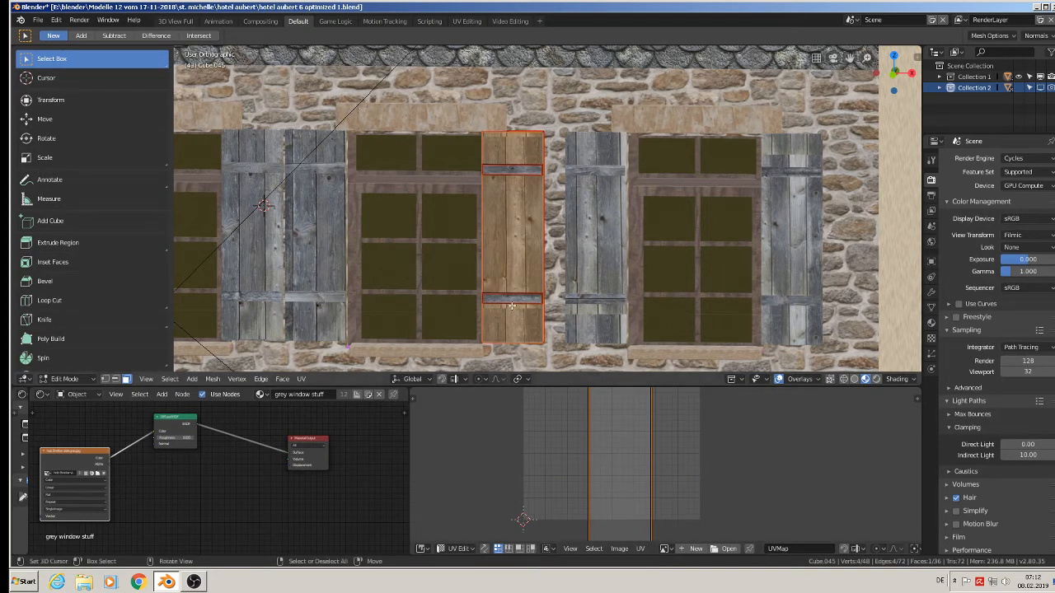
{"action": "key", "text": "g"}
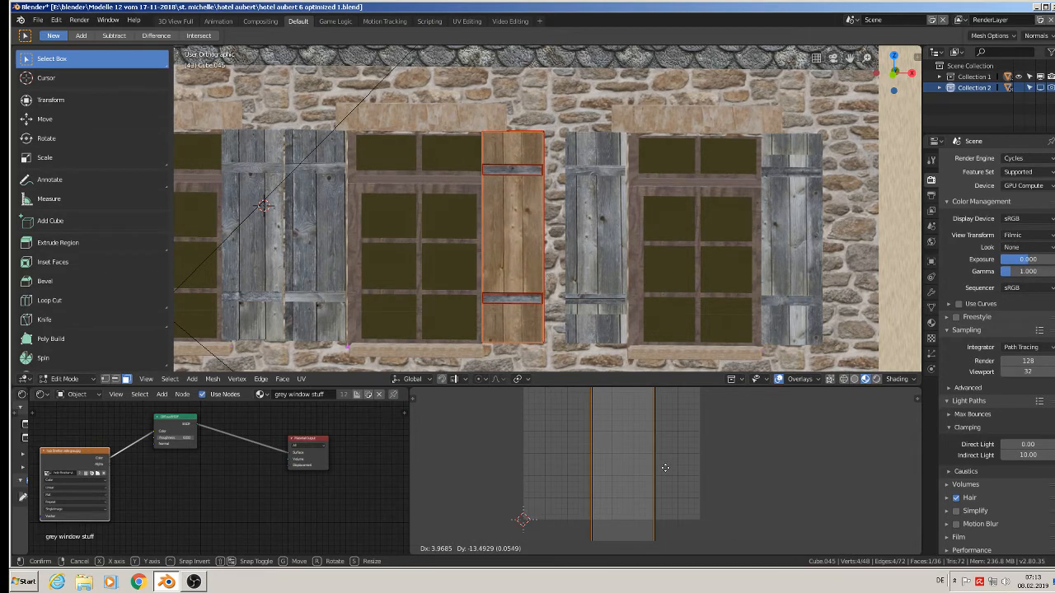
{"action": "left_click", "coordinate": [666, 467]}
{"action": "key", "text": "Tab"}
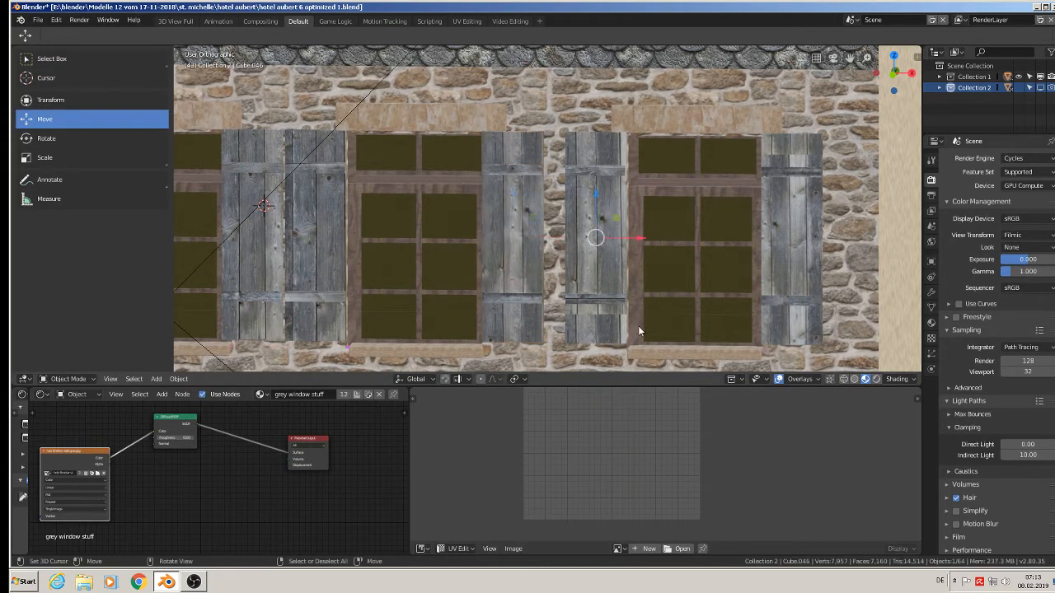
Select the plank face of the right window's left shutter and shift its UVs slightly left and down.
{"action": "key", "text": "Tab"}
{"action": "right_click", "coordinate": [593, 276]}
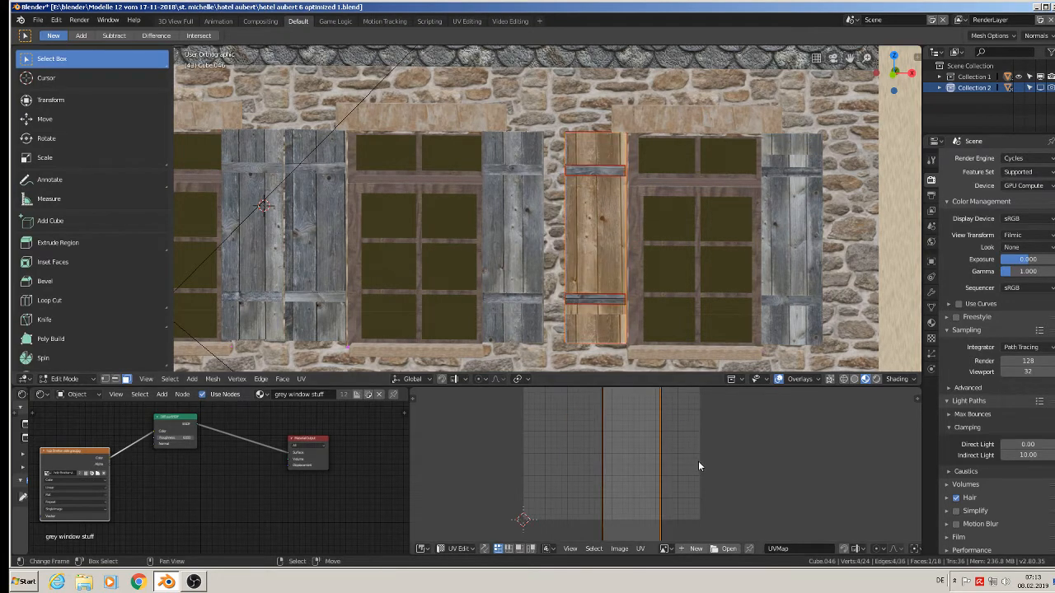
{"action": "key", "text": "g"}
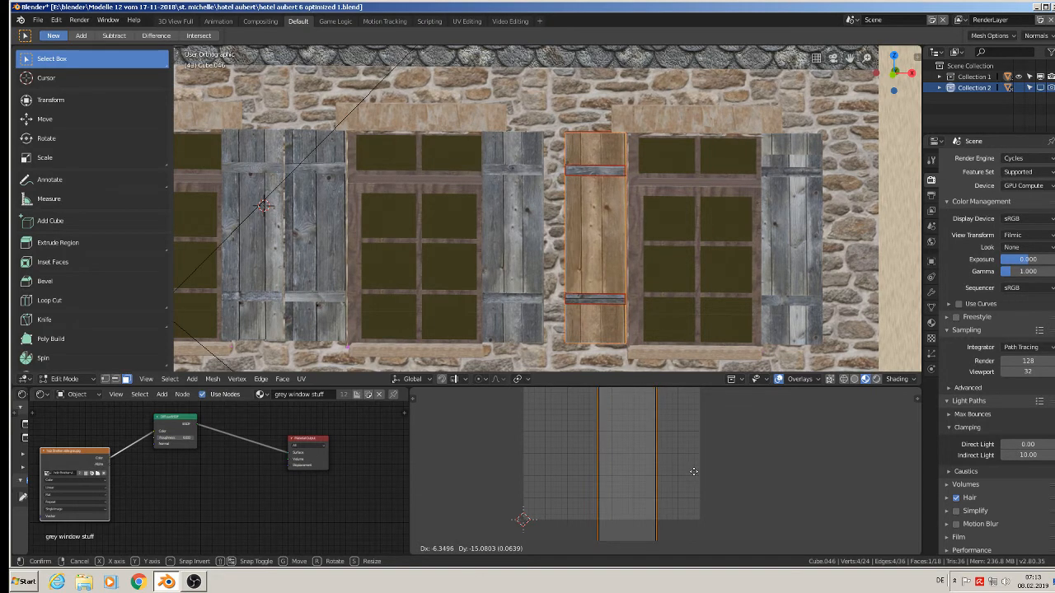
{"action": "left_click", "coordinate": [694, 476]}
{"action": "key", "text": "Tab"}
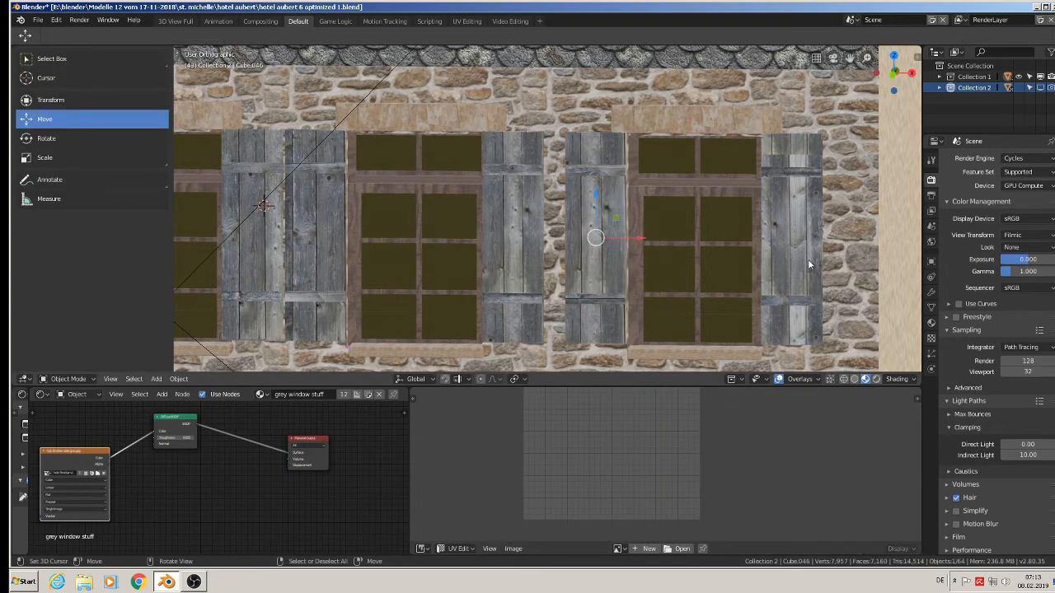
Select the plank face of the right window's right shutter, shift its UVs and enlarge them slightly.
{"action": "key", "text": "Tab"}
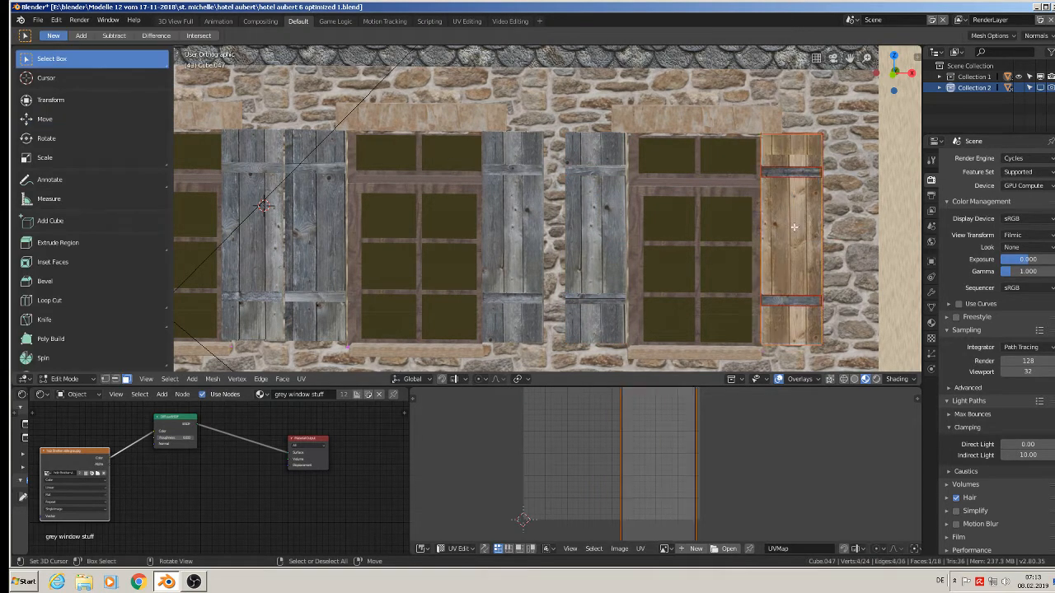
{"action": "key", "text": "g"}
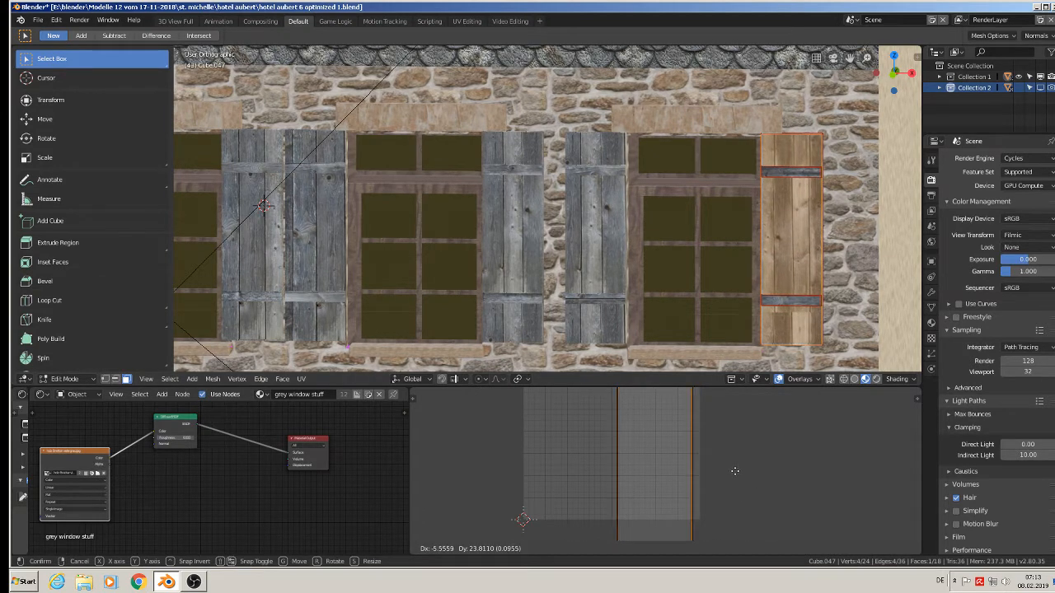
{"action": "left_click", "coordinate": [734, 471]}
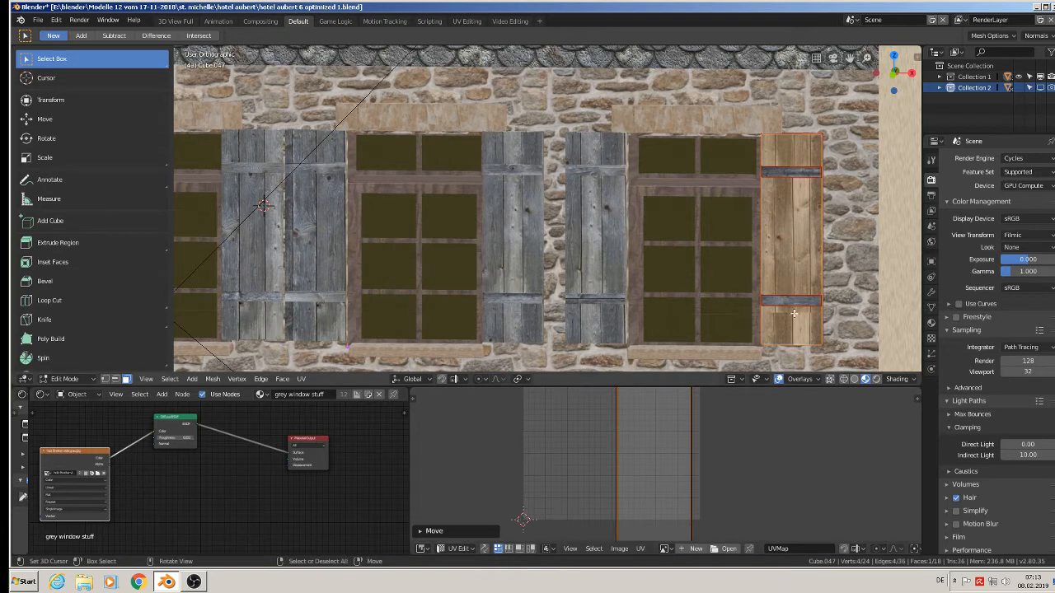
{"action": "key", "text": "s"}
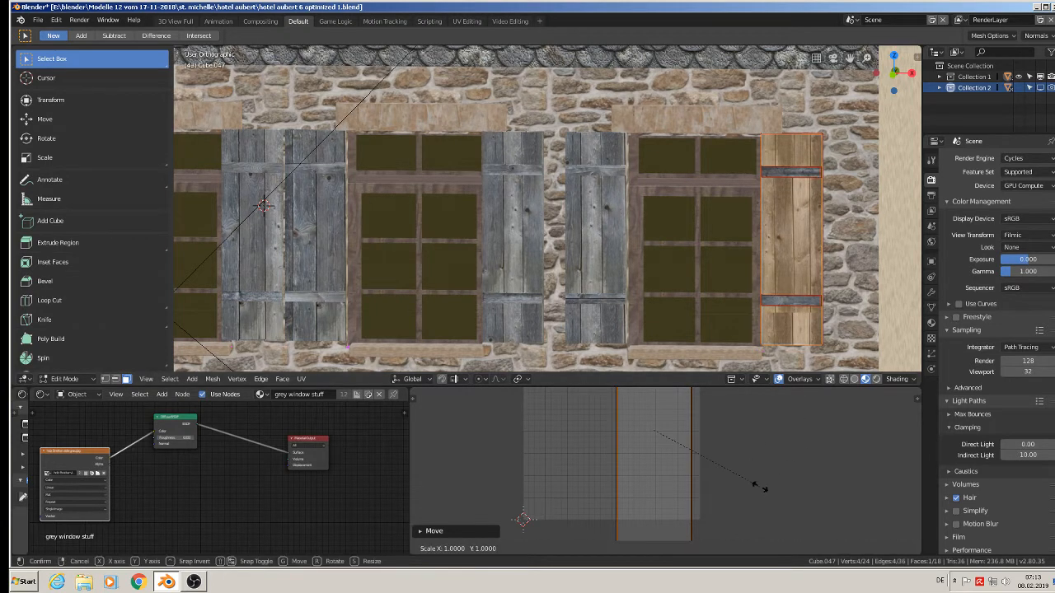
{"action": "left_click", "coordinate": [772, 496]}
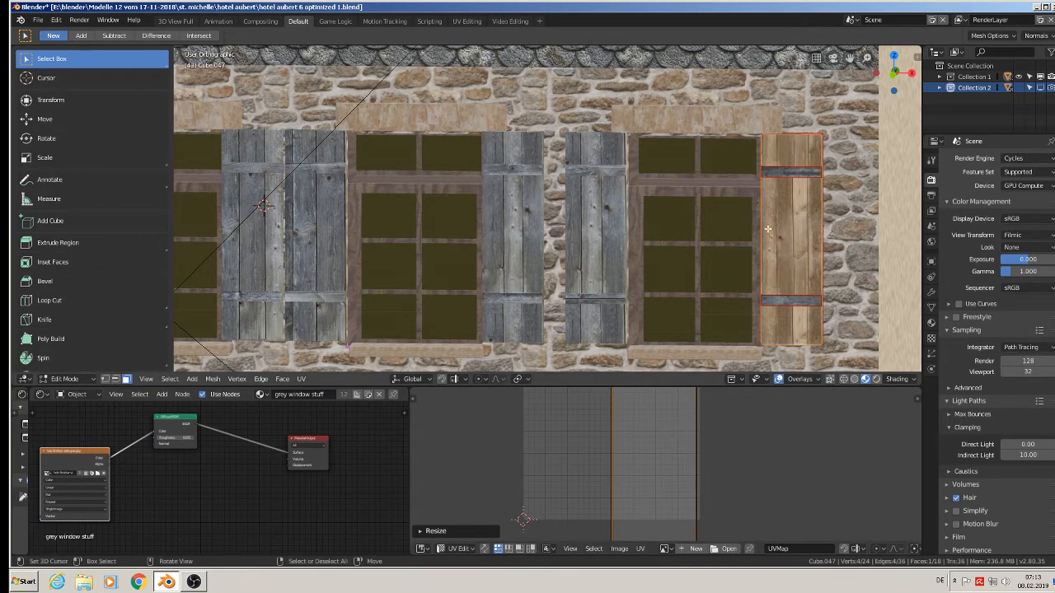
{"action": "key", "text": "Tab"}
Save the hotel model file with the reworked front shutters.
{"action": "scroll", "coordinate": [745, 248], "scroll_direction": "down", "scroll_amount": 9}
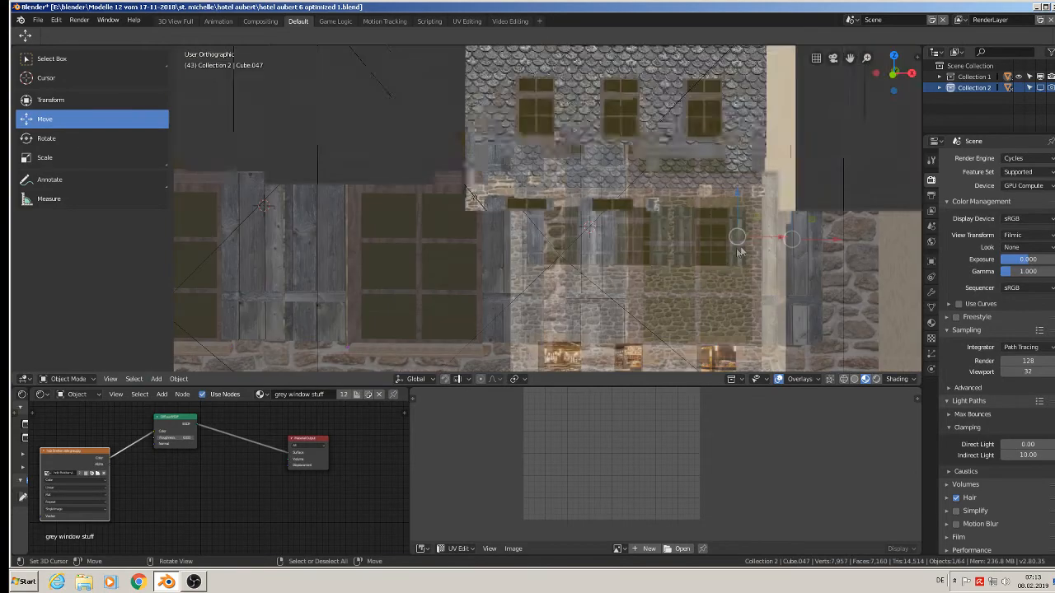
{"action": "middle_click_drag", "start_coordinate": [684, 244], "coordinate": [557, 211], "text": "shift"}
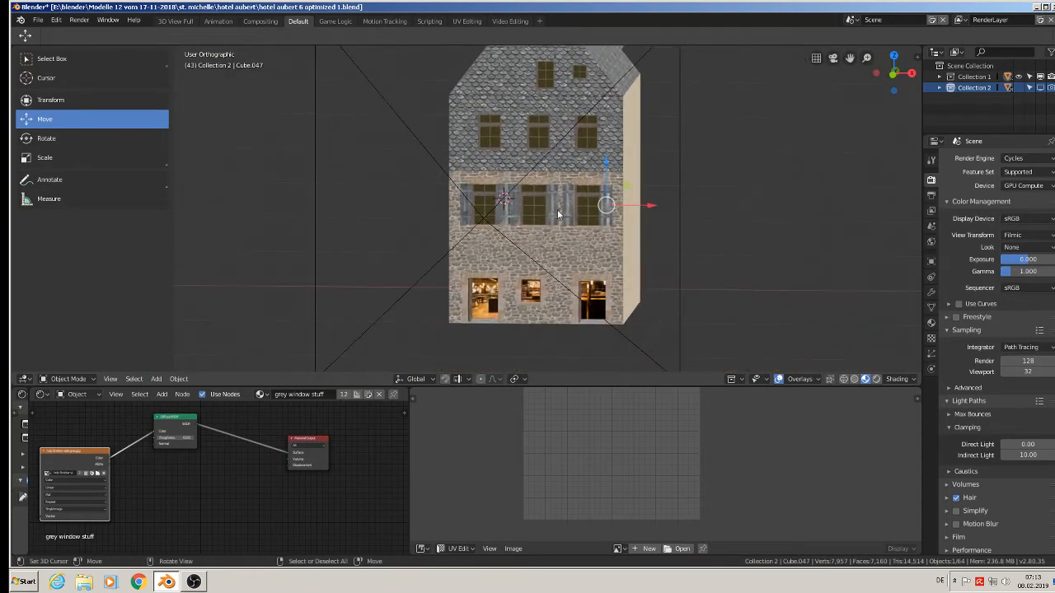
{"action": "left_click", "coordinate": [46, 21]}
{"action": "left_click", "coordinate": [58, 104]}
Select the leftmost shutter on the building's rear wall and unwrap all its faces with Project From View.
{"action": "middle_click_drag", "start_coordinate": [651, 198], "coordinate": [417, 165]}
{"action": "scroll", "coordinate": [742, 145], "scroll_direction": "up", "scroll_amount": 1}
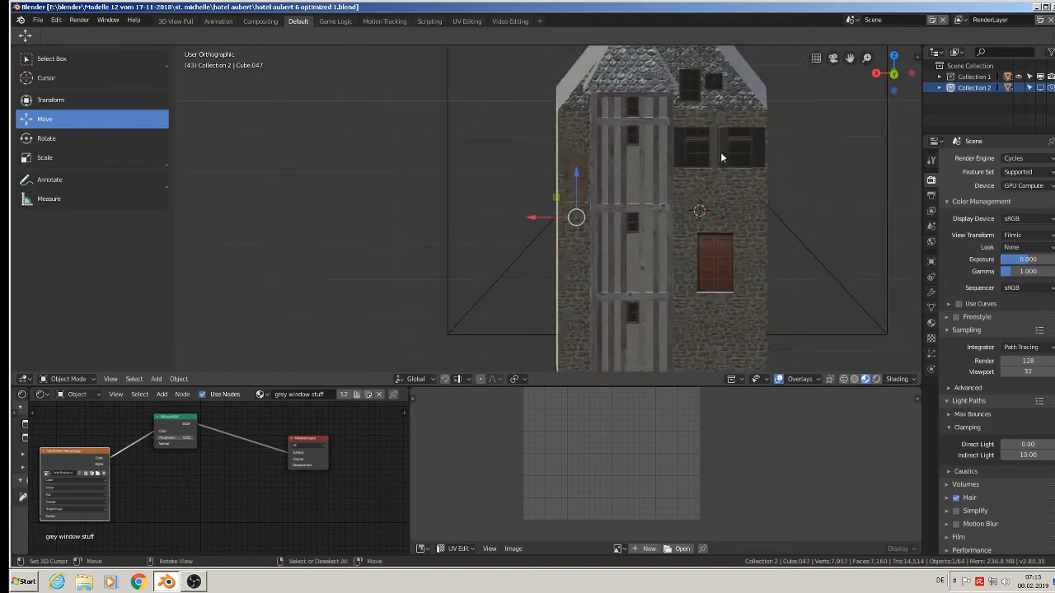
{"action": "scroll", "coordinate": [649, 220], "scroll_direction": "up", "scroll_amount": 6}
{"action": "left_click", "coordinate": [536, 188]}
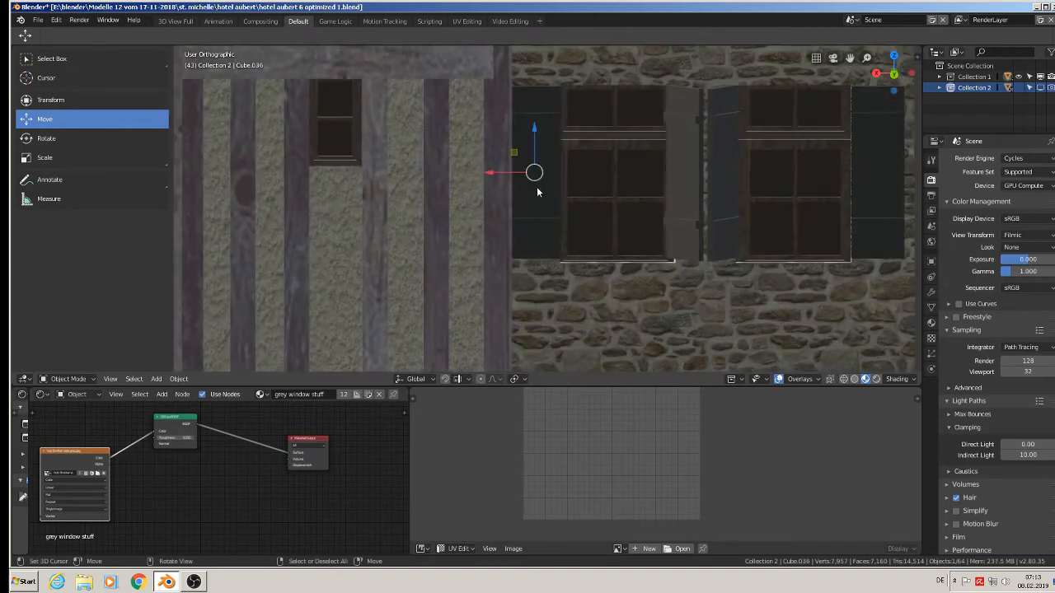
{"action": "middle_click_drag", "start_coordinate": [537, 191], "coordinate": [538, 185]}
{"action": "key", "text": "Tab"}
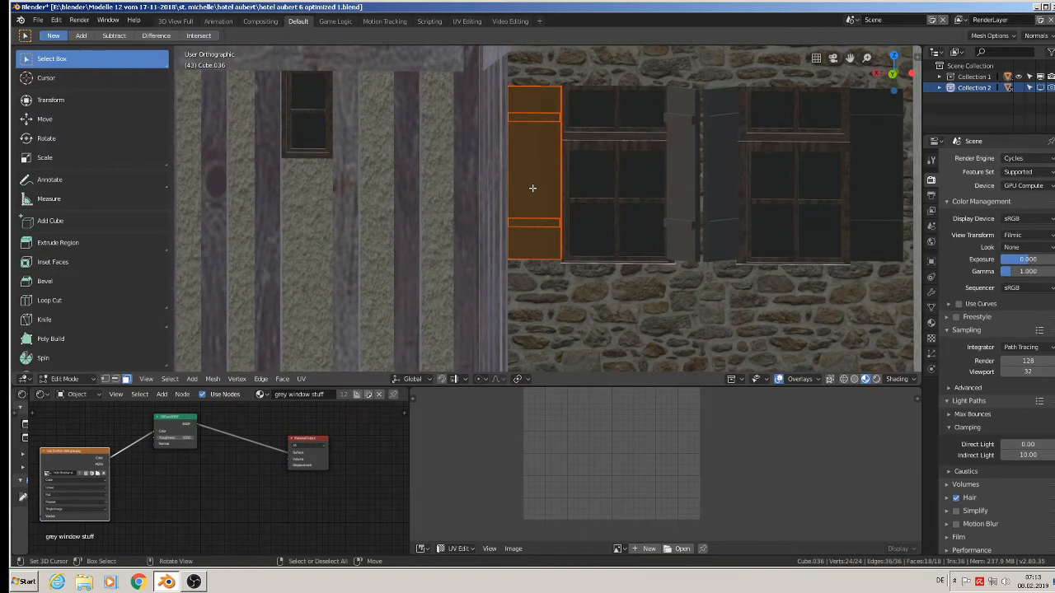
{"action": "key", "text": "u"}
{"action": "left_click", "coordinate": [537, 189]}
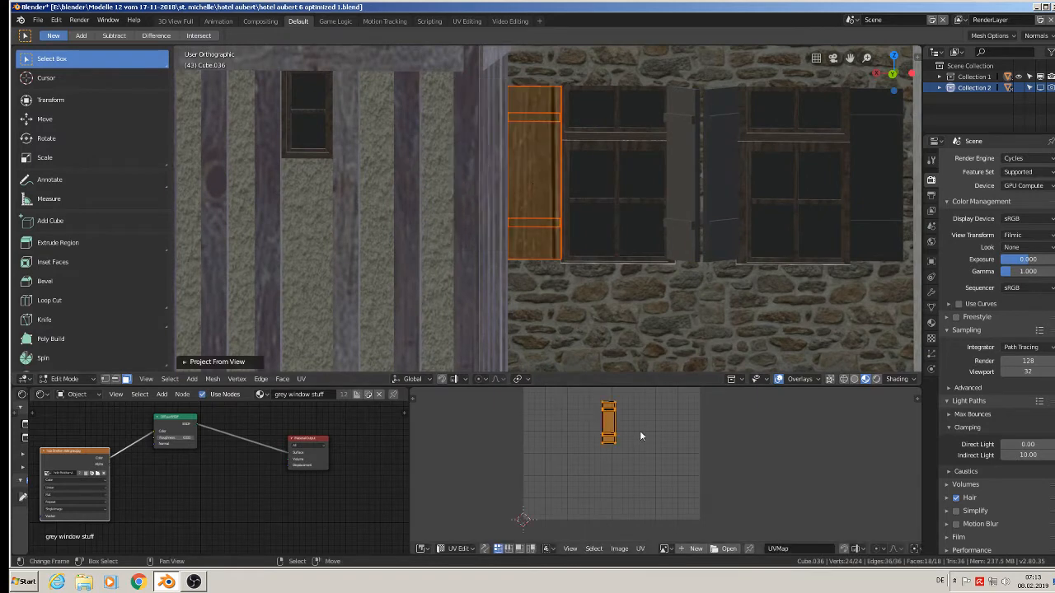
Enlarge the UVs of the rear wall's leftmost shutter several times to bring its plank texture to scale.
{"action": "key", "text": "s"}
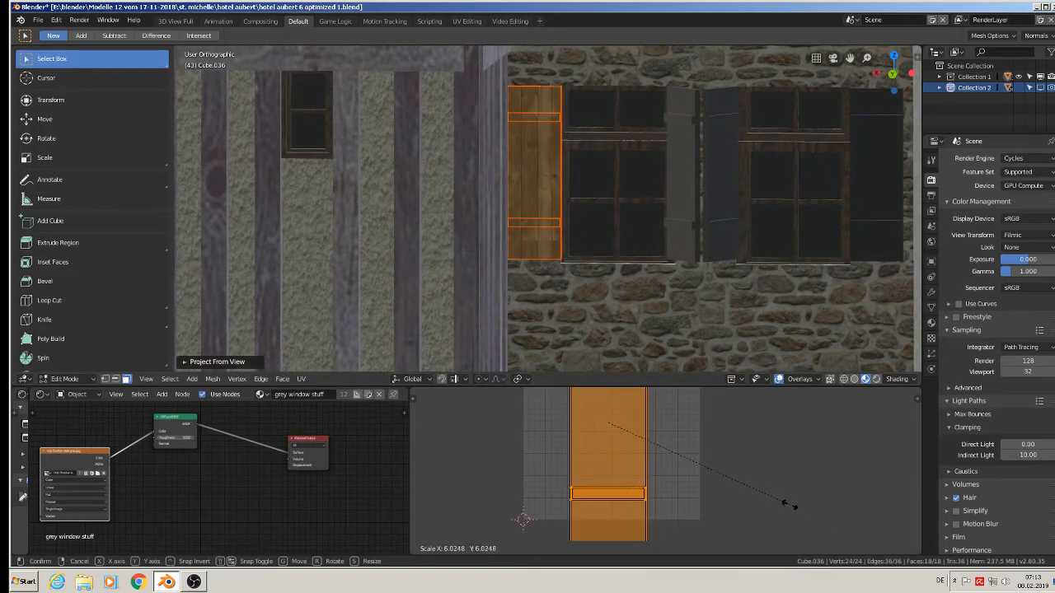
{"action": "left_click", "coordinate": [773, 499]}
{"action": "key", "text": "Tab"}
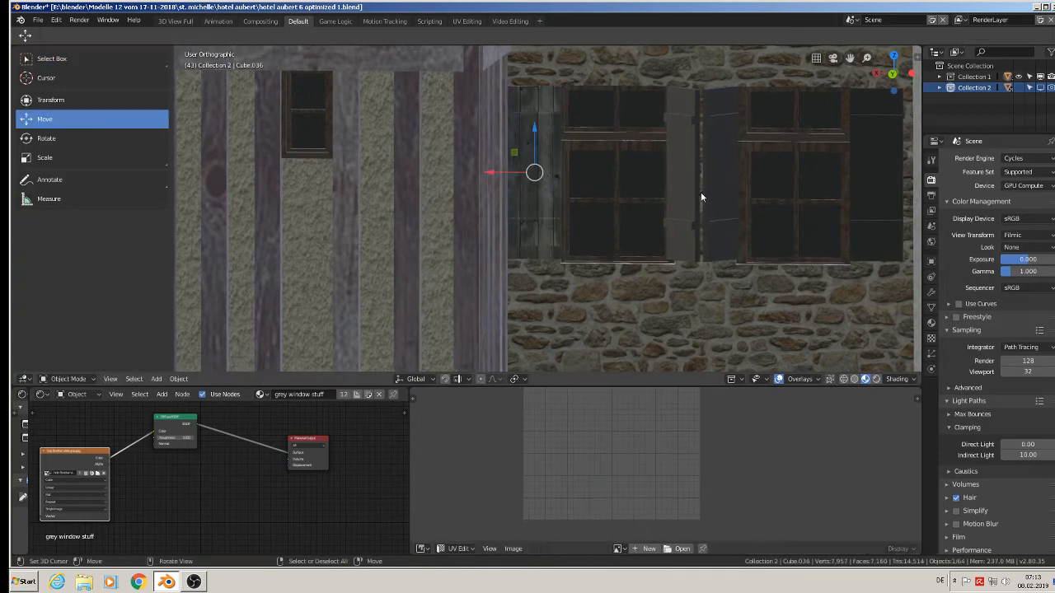
Unwrap the right shutter of the rear wall's left window with Project From View and enlarge its UVs about 4.6 times.
{"action": "key", "text": "Tab"}
{"action": "middle_click_drag", "start_coordinate": [697, 186], "coordinate": [766, 195]}
{"action": "key", "text": "u"}
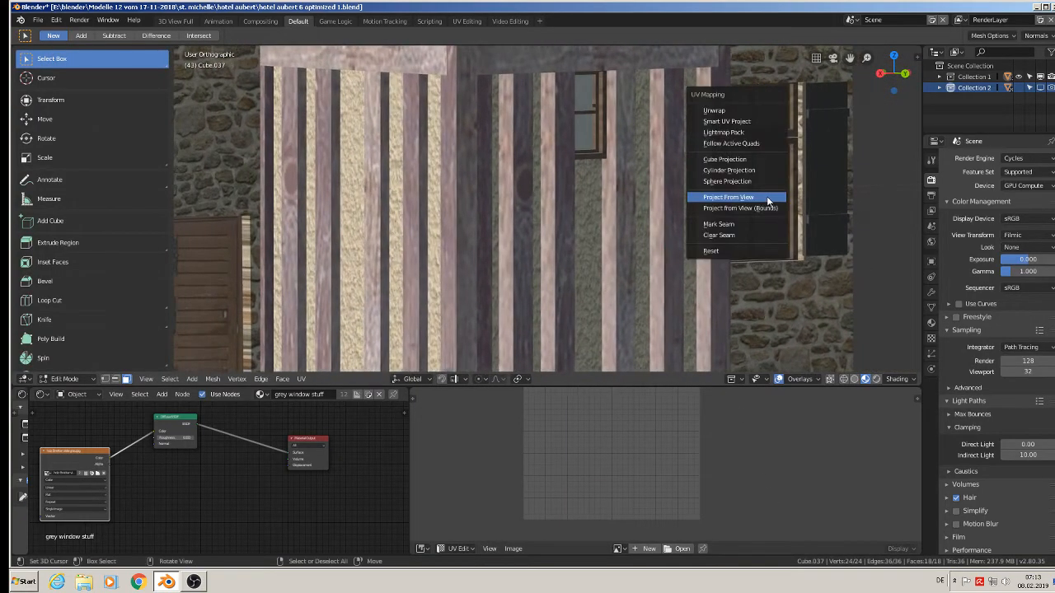
{"action": "left_click", "coordinate": [767, 198]}
{"action": "scroll", "coordinate": [721, 223], "scroll_direction": "up", "scroll_amount": 5}
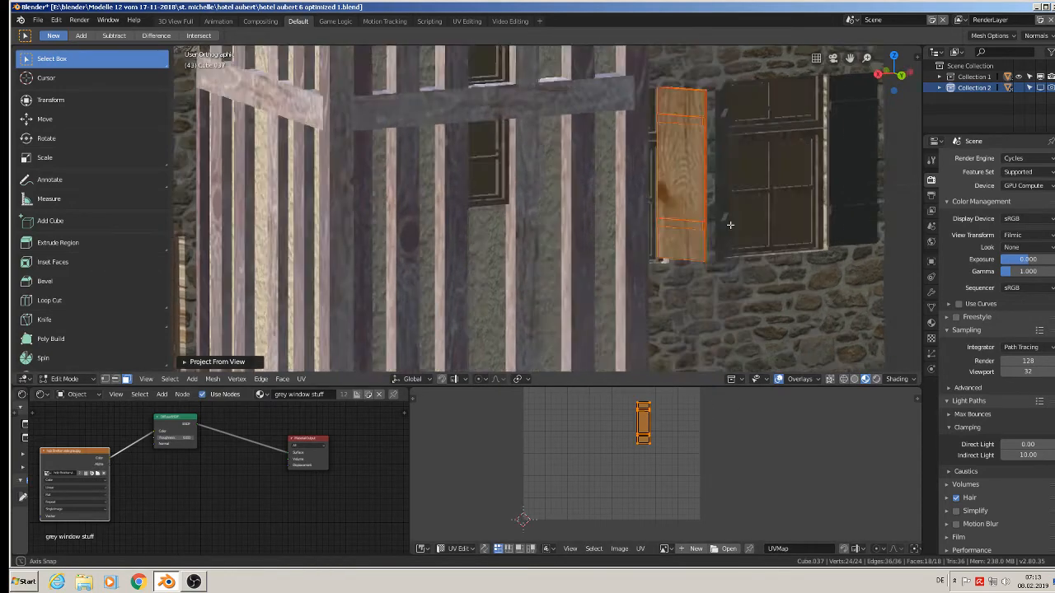
{"action": "key", "text": "s"}
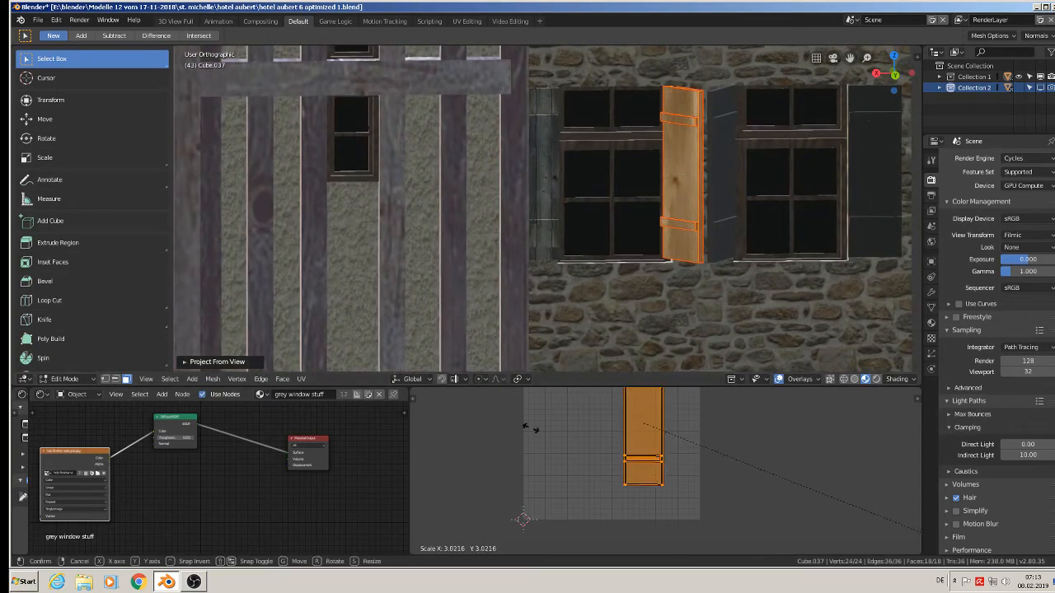
{"action": "left_click", "coordinate": [732, 500]}
{"action": "key", "text": "Tab"}
Unwrap the left shutter of the rear wall's right window with Project From View, seen face-on, and enlarge its UVs several times.
{"action": "right_click", "coordinate": [723, 171]}
{"action": "middle_click_drag", "start_coordinate": [717, 200], "coordinate": [623, 212]}
{"action": "key", "text": "Tab"}
{"action": "key", "text": "u"}
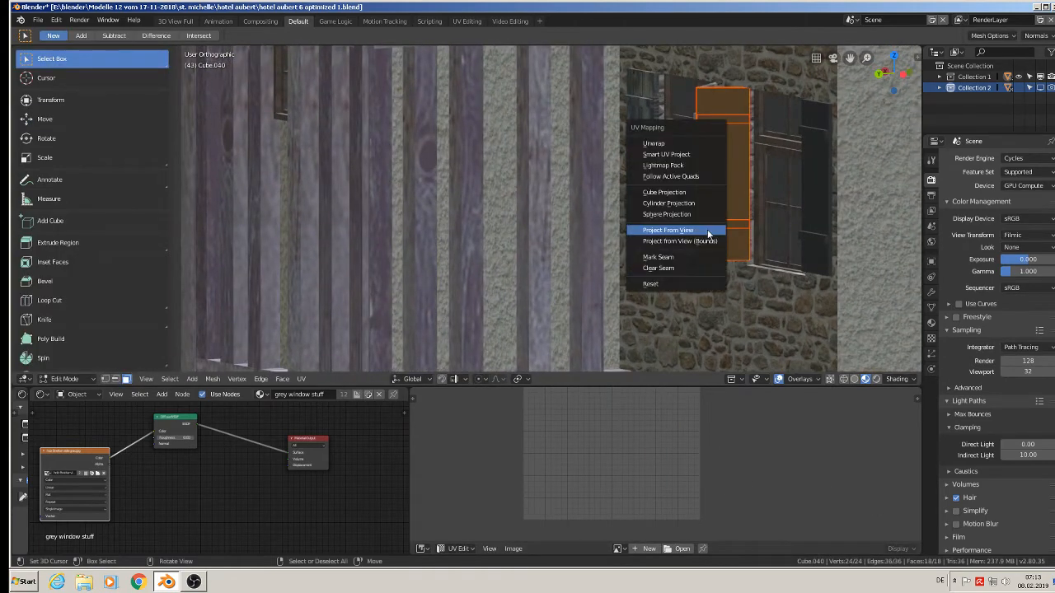
{"action": "left_click", "coordinate": [707, 231]}
{"action": "key", "text": "s"}
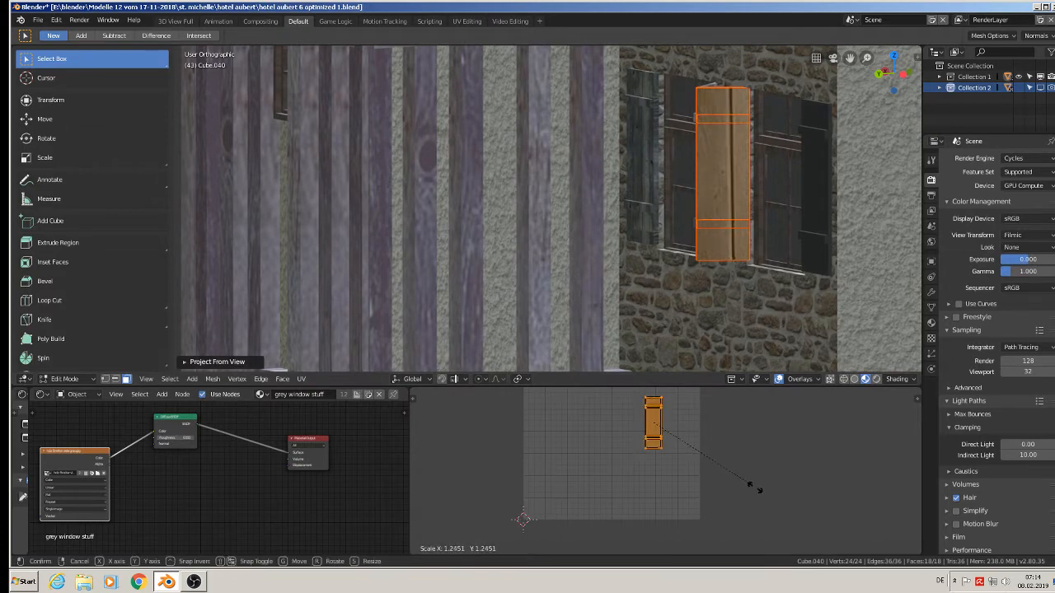
{"action": "left_click", "coordinate": [545, 434]}
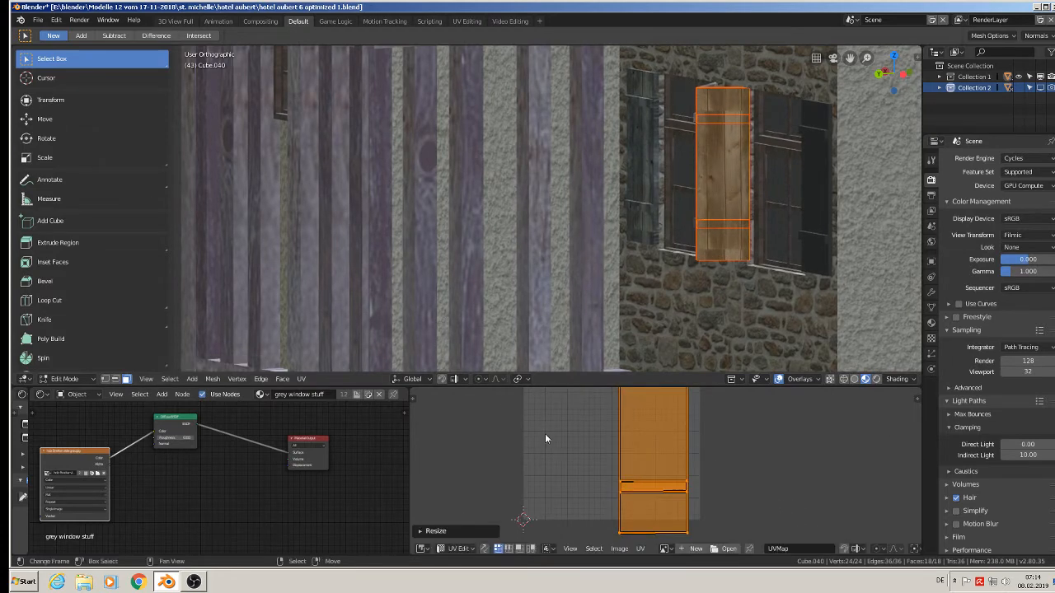
{"action": "key", "text": "Tab"}
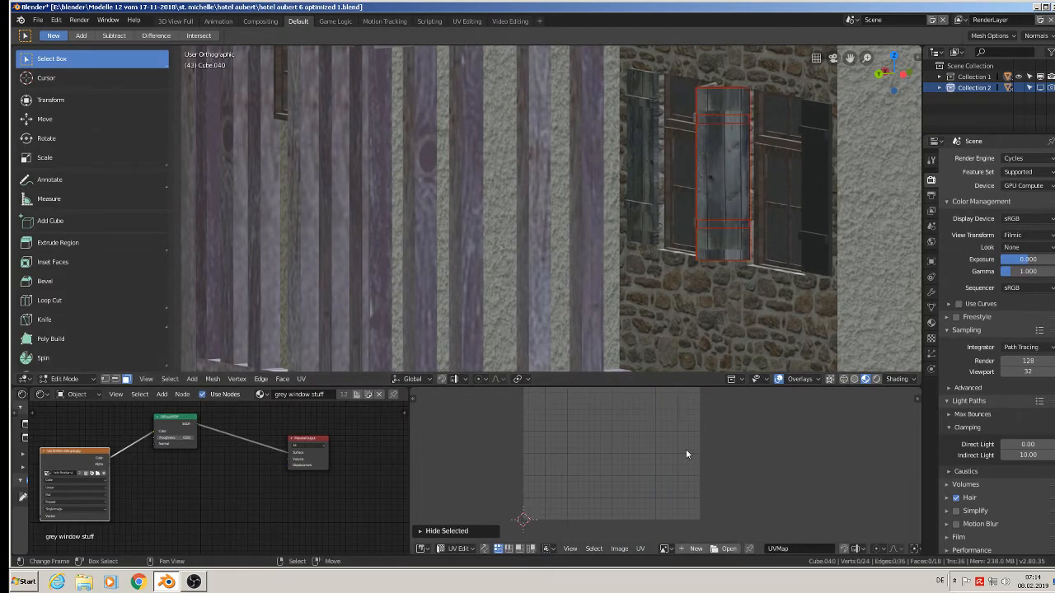
Unwrap the rear wall's rightmost shutter with Project From View and enlarge its UVs several times.
{"action": "left_click", "coordinate": [810, 192]}
{"action": "middle_click_drag", "start_coordinate": [815, 222], "coordinate": [862, 239]}
{"action": "key", "text": "Tab"}
{"action": "key", "text": "u"}
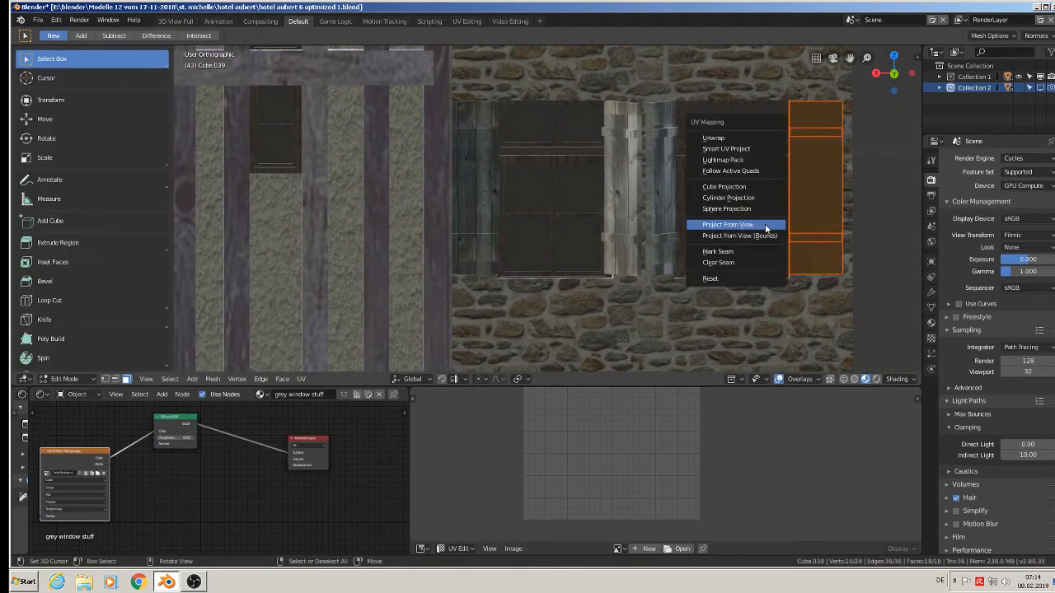
{"action": "left_click", "coordinate": [765, 224]}
{"action": "key", "text": "s"}
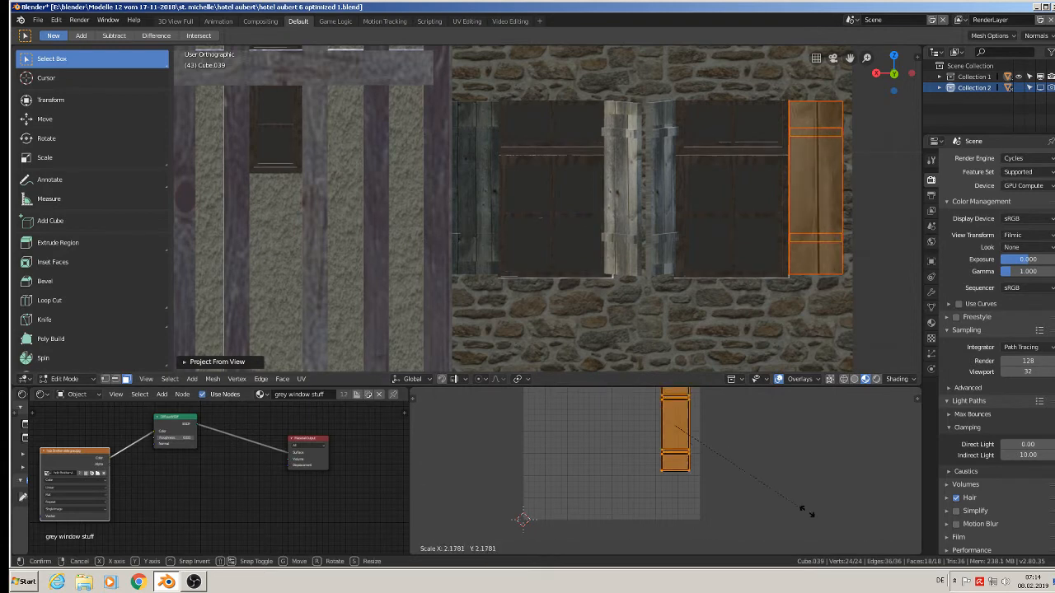
{"action": "left_click", "coordinate": [492, 452]}
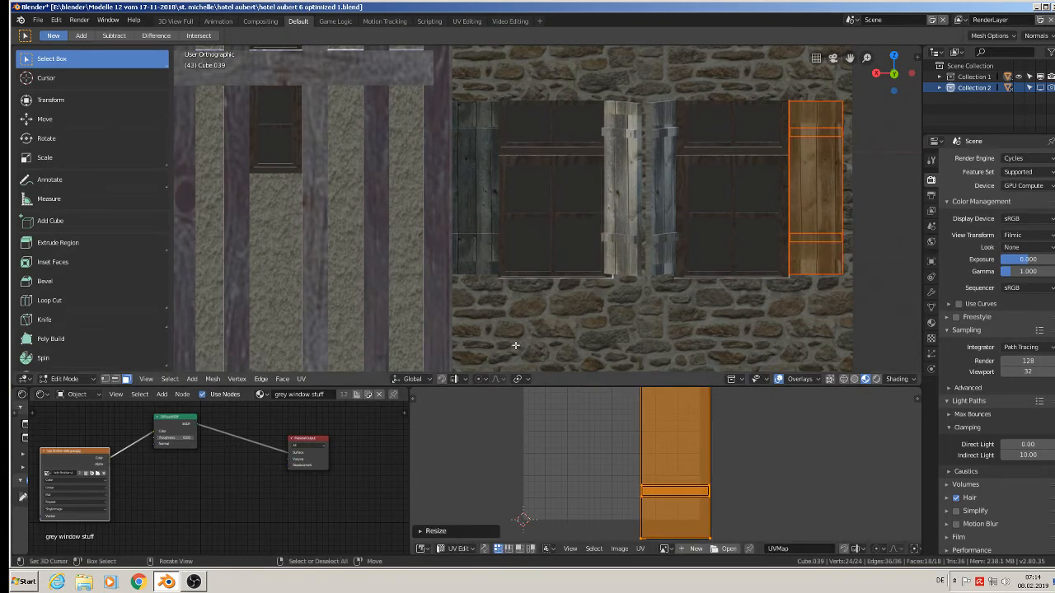
Shift the rightmost rear shutter's UVs slightly left and down to line up its planks.
{"action": "key", "text": "g"}
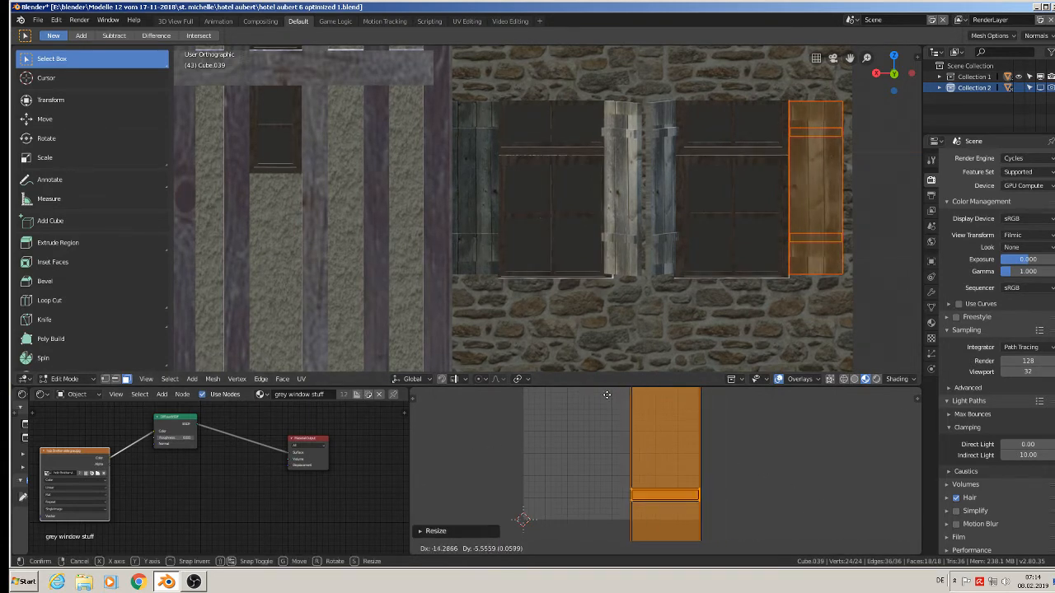
{"action": "left_click", "coordinate": [606, 394]}
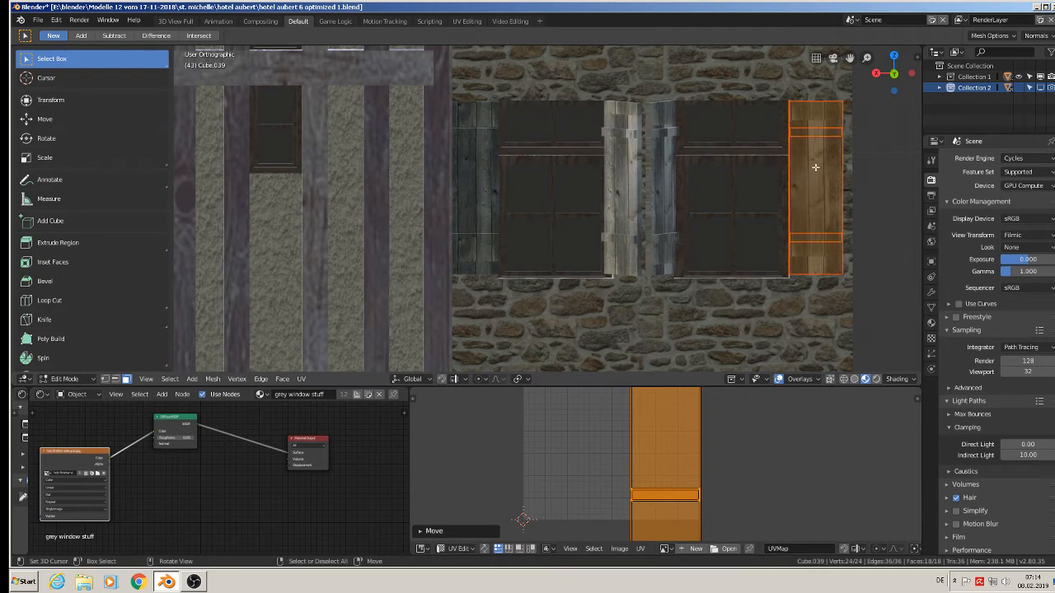
{"action": "key", "text": "Tab"}
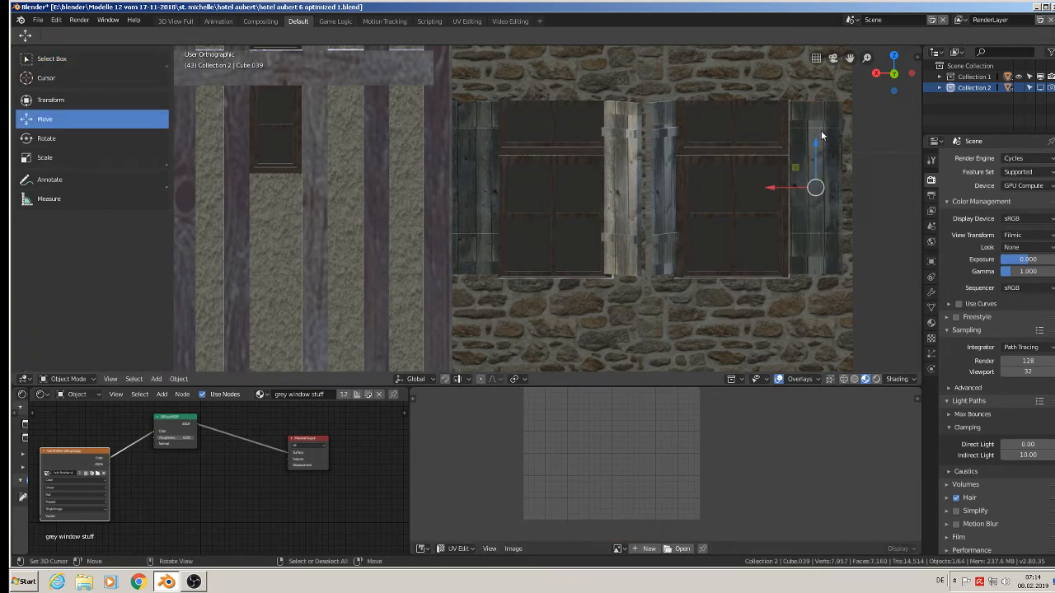
Select the two crossbar faces of the rightmost rear shutter, rotate their UVs 90° and enlarge them.
{"action": "key", "text": "Tab"}
{"action": "right_click", "coordinate": [820, 131]}
{"action": "right_click", "coordinate": [815, 237], "text": "shift"}
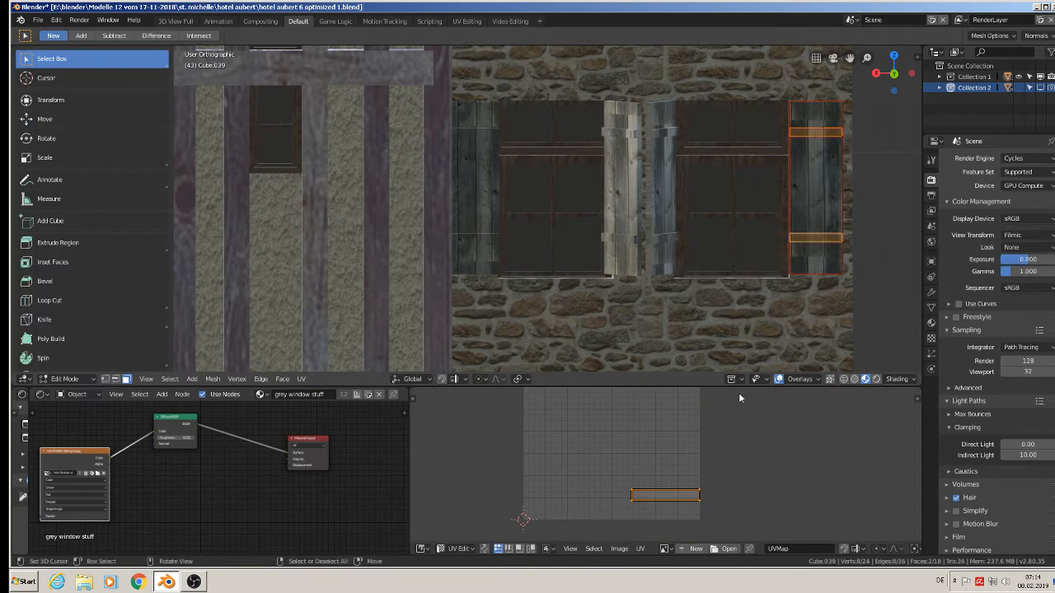
{"action": "type", "text": "r90"}
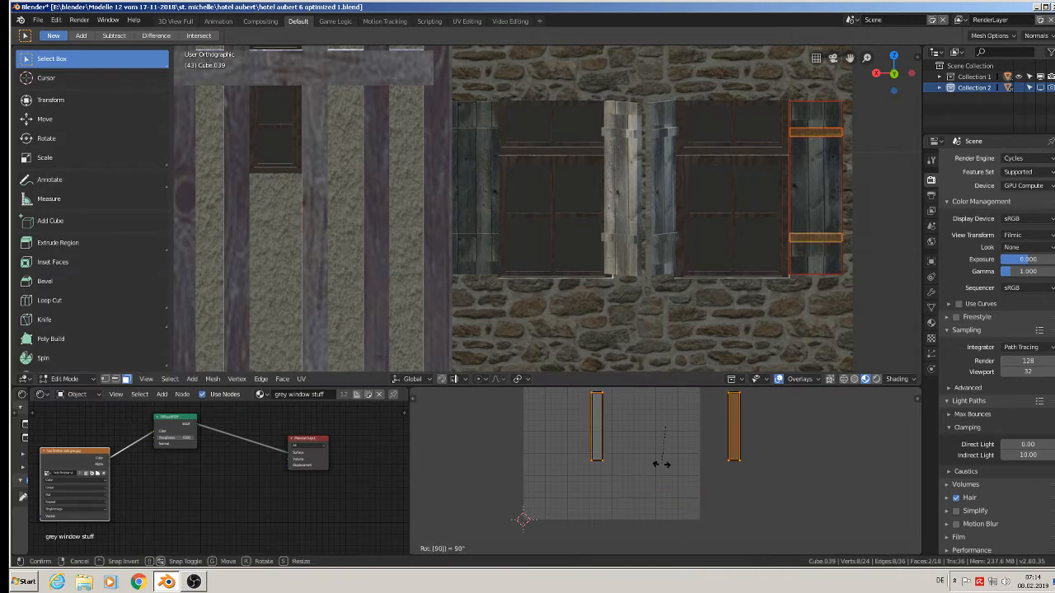
{"action": "key", "text": "Return"}
{"action": "key", "text": "s"}
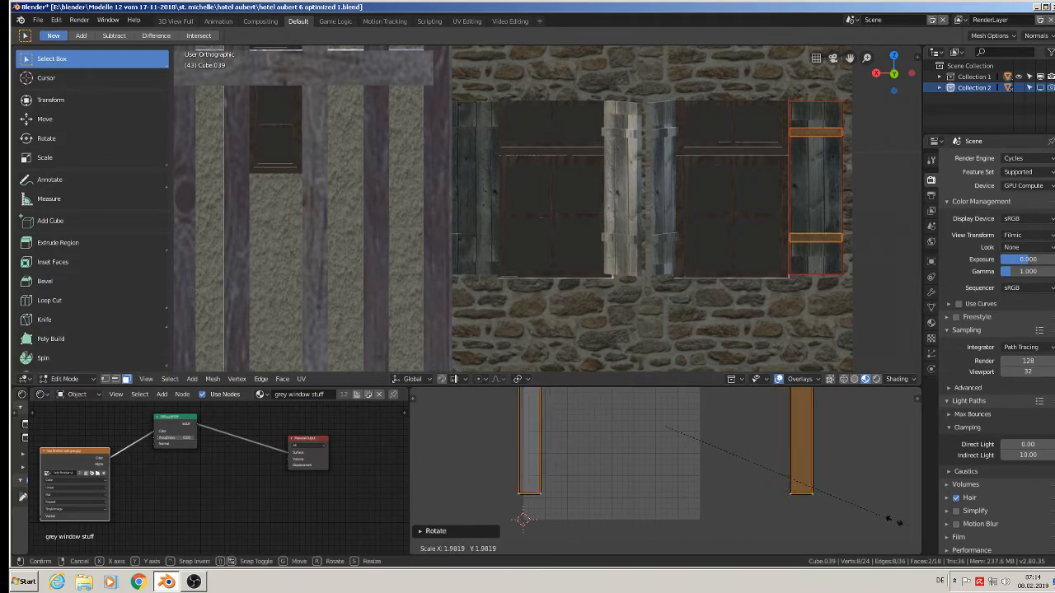
{"action": "left_click", "coordinate": [494, 406]}
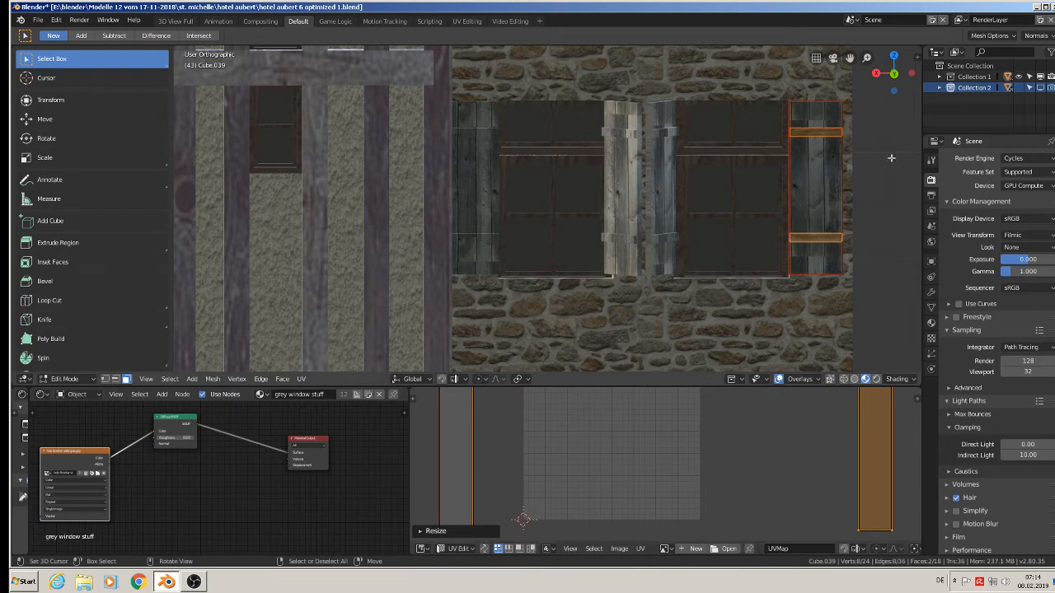
Select the plank face of the rightmost rear shutter and enlarge its UVs slightly.
{"action": "key", "text": "ctrl+z"}
{"action": "key", "text": "ctrl+z"}
{"action": "key", "text": "ctrl+z"}
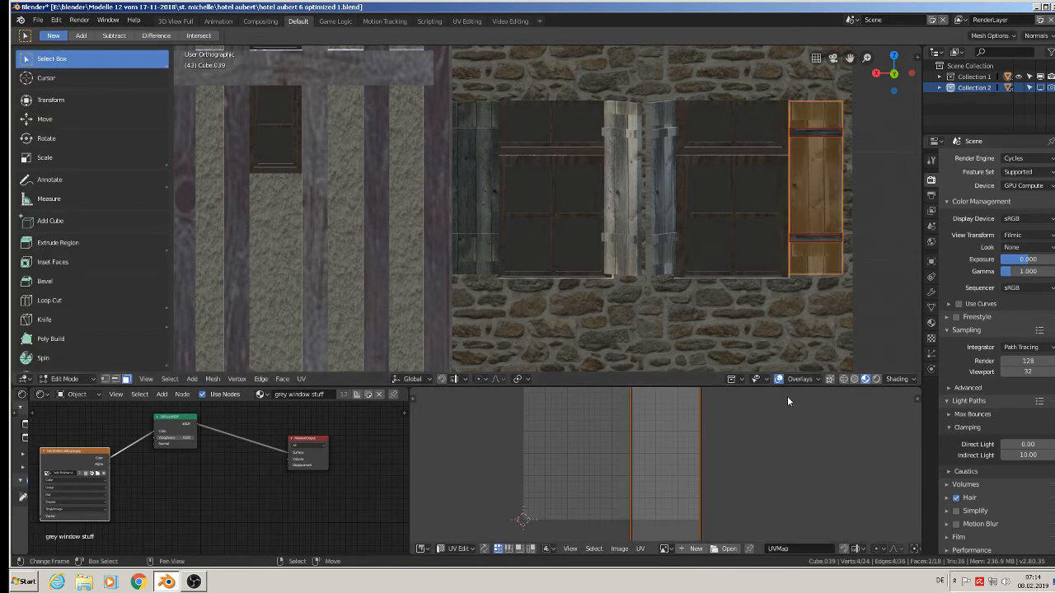
{"action": "key", "text": "s"}
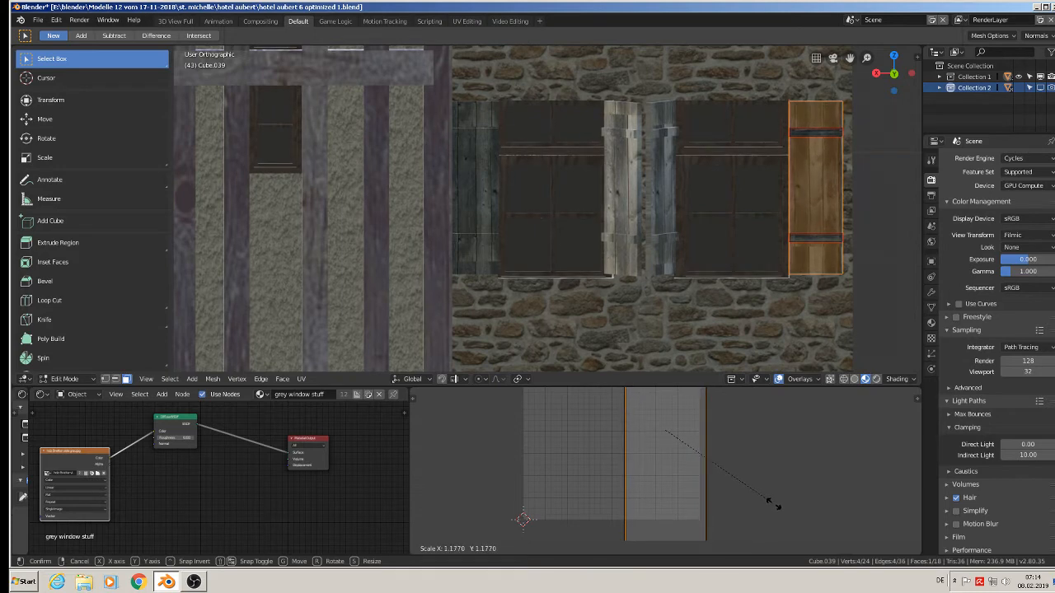
{"action": "left_click", "coordinate": [784, 519]}
{"action": "key", "text": "Tab"}
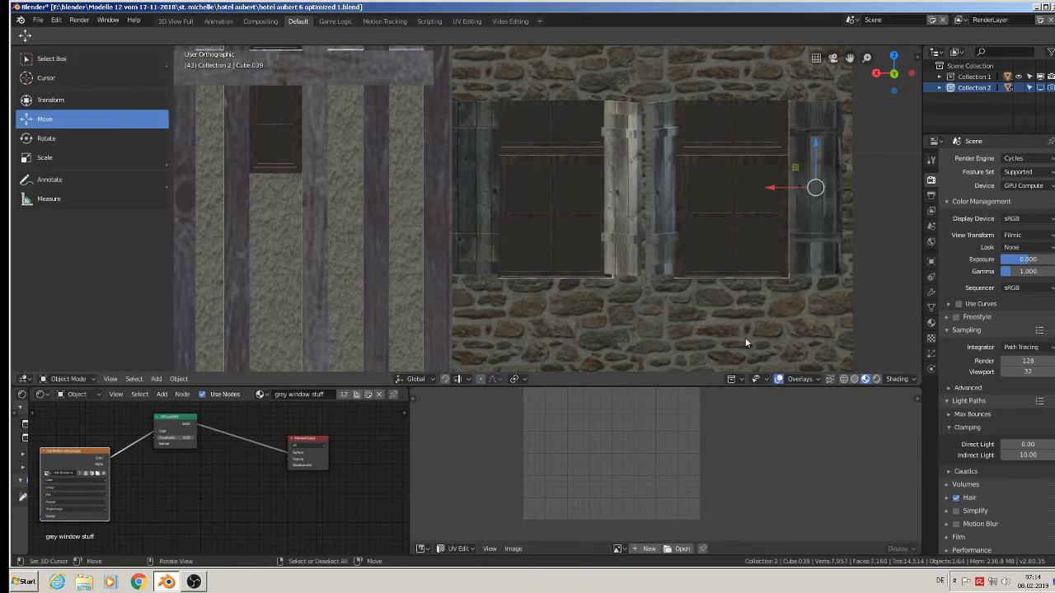
Select both crossbar faces on the left shutter of the rear wall's right window, rotate their UVs 90° and shift them slightly.
{"action": "left_click", "coordinate": [654, 170]}
{"action": "middle_click_drag", "start_coordinate": [654, 170], "coordinate": [678, 145]}
{"action": "key", "text": "Tab"}
{"action": "left_click", "coordinate": [683, 126]}
{"action": "left_click", "coordinate": [679, 247], "text": "shift"}
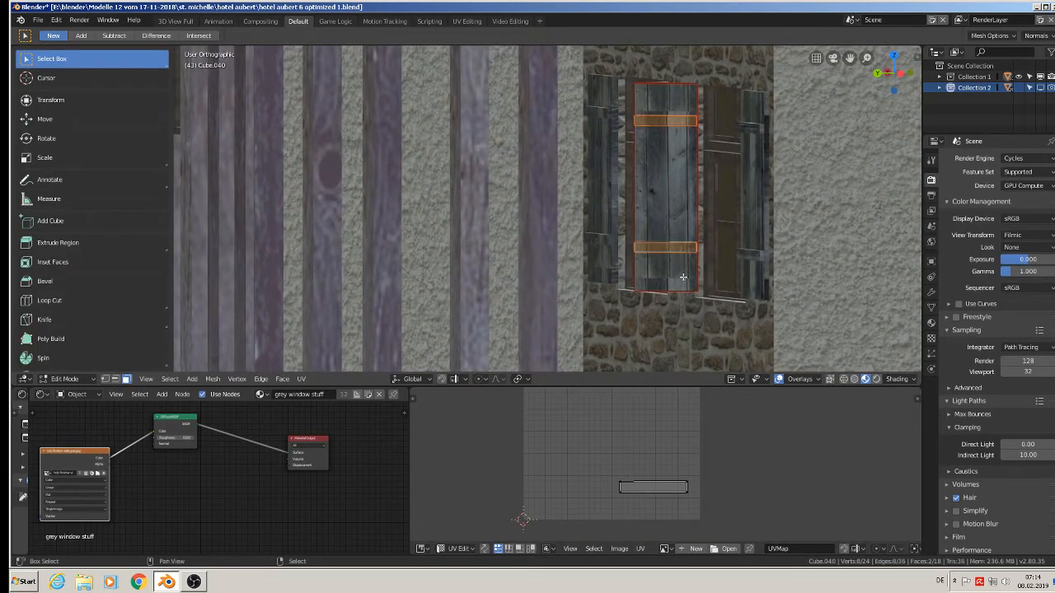
{"action": "key", "text": "a"}
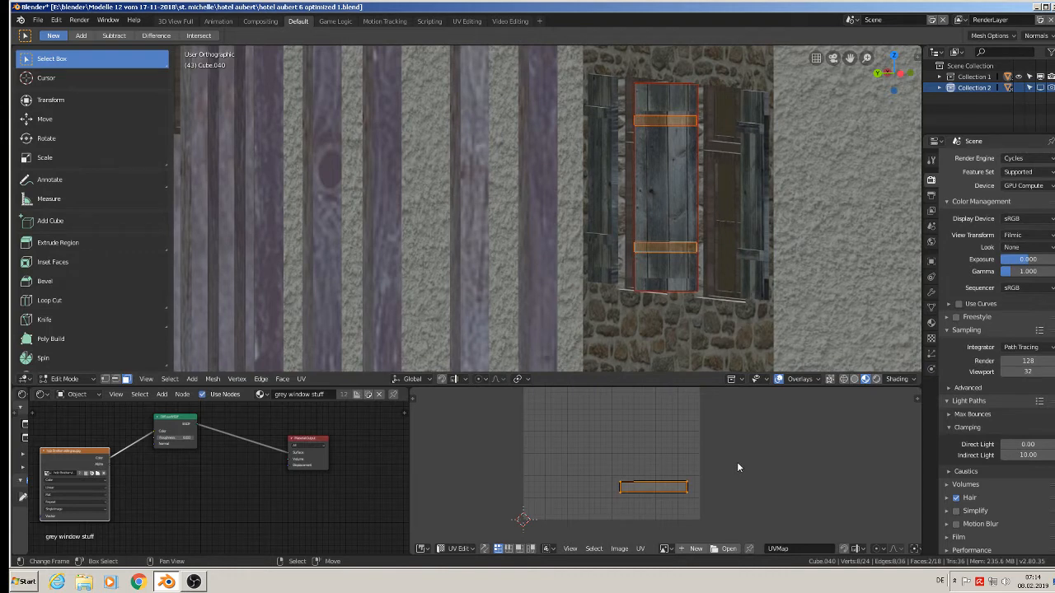
{"action": "key", "text": "r"}
{"action": "key", "text": "9"}
{"action": "key", "text": "0"}
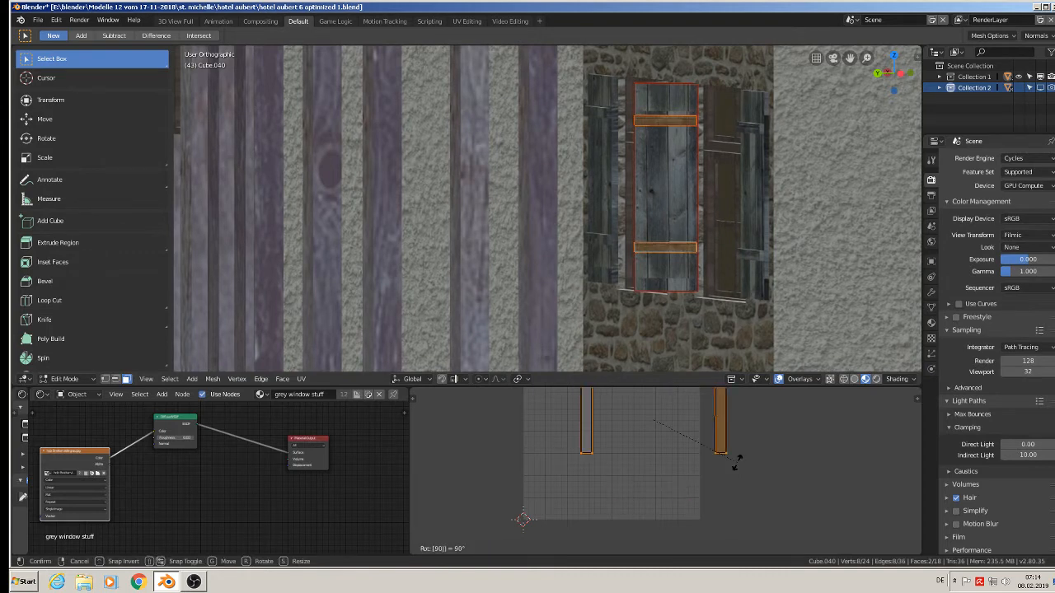
{"action": "key", "text": "Return"}
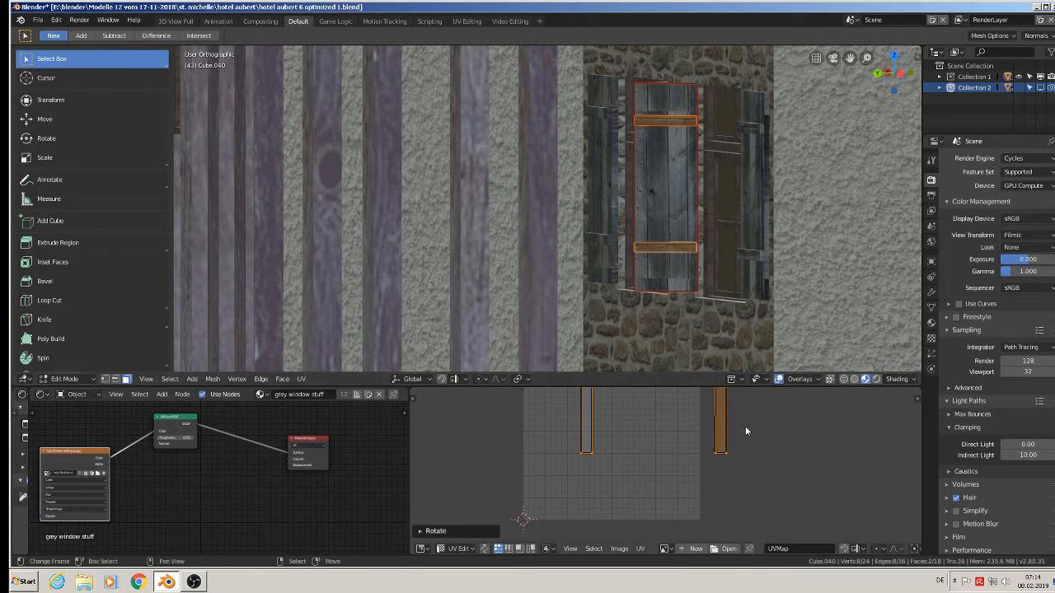
{"action": "key", "text": "g"}
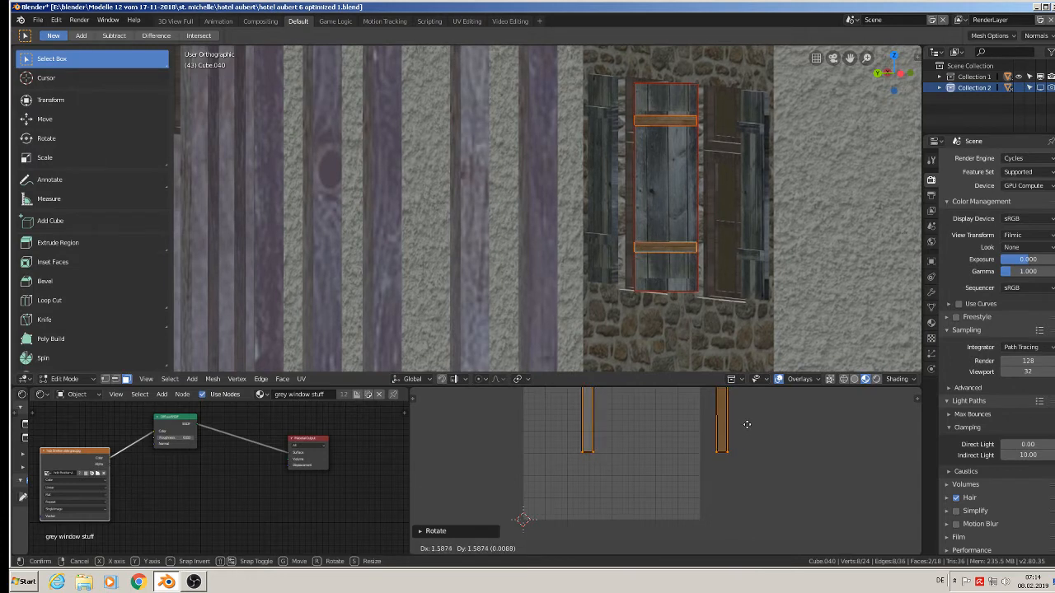
{"action": "left_click", "coordinate": [751, 431]}
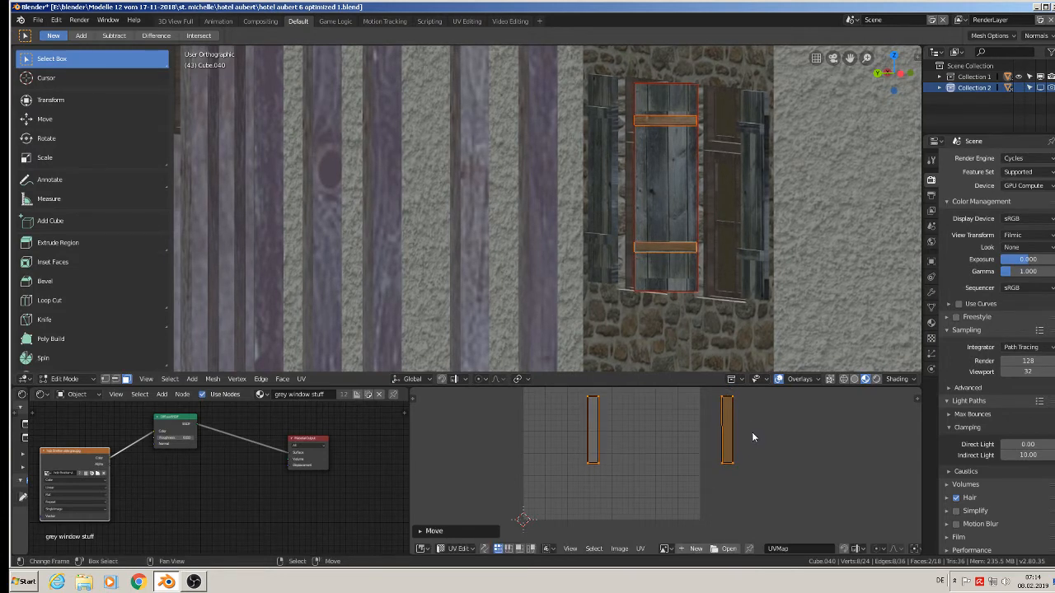
Select the plank face of the right rear window's left shutter, shift its UVs slightly down and enlarge them slightly.
{"action": "left_click", "coordinate": [667, 101]}
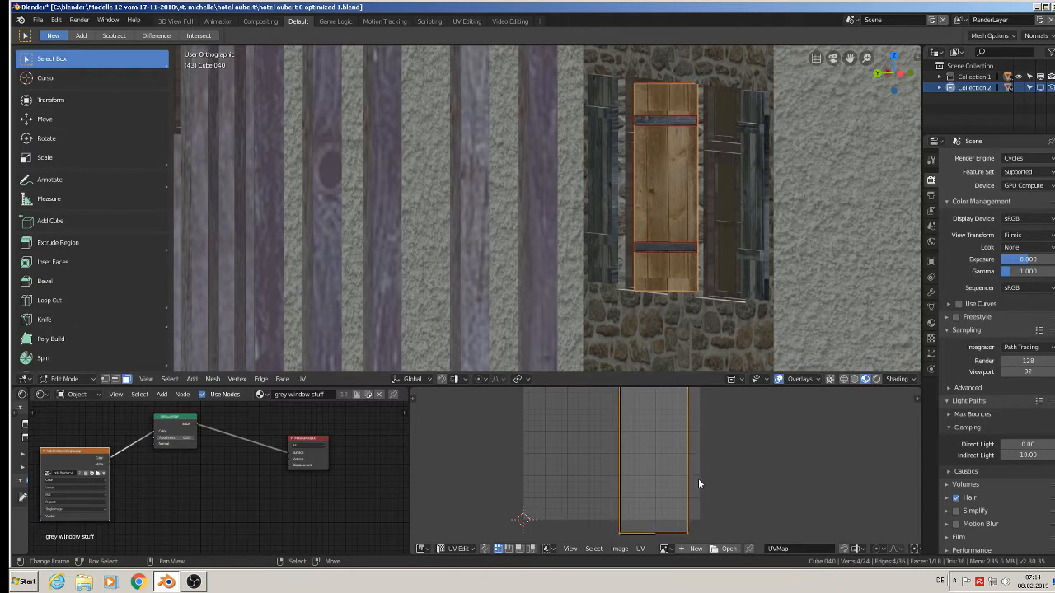
{"action": "key", "text": "g"}
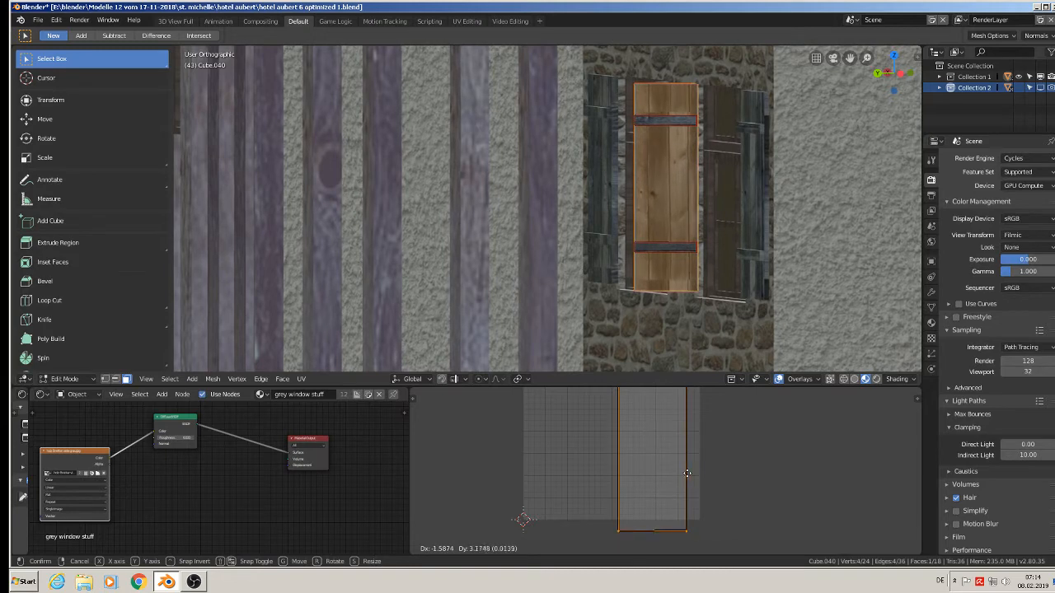
{"action": "left_click", "coordinate": [688, 488]}
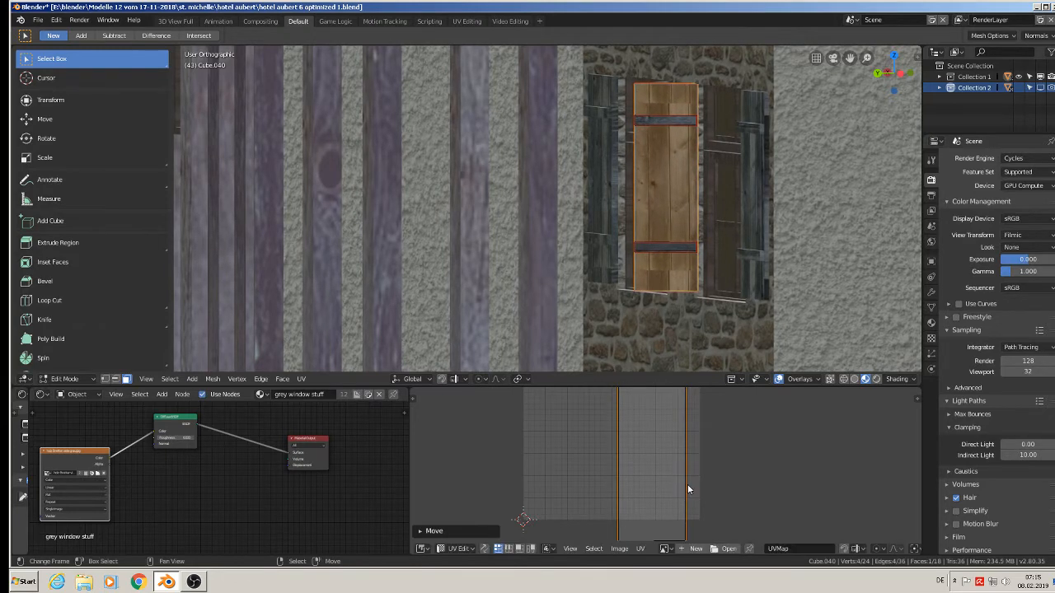
{"action": "key", "text": "s"}
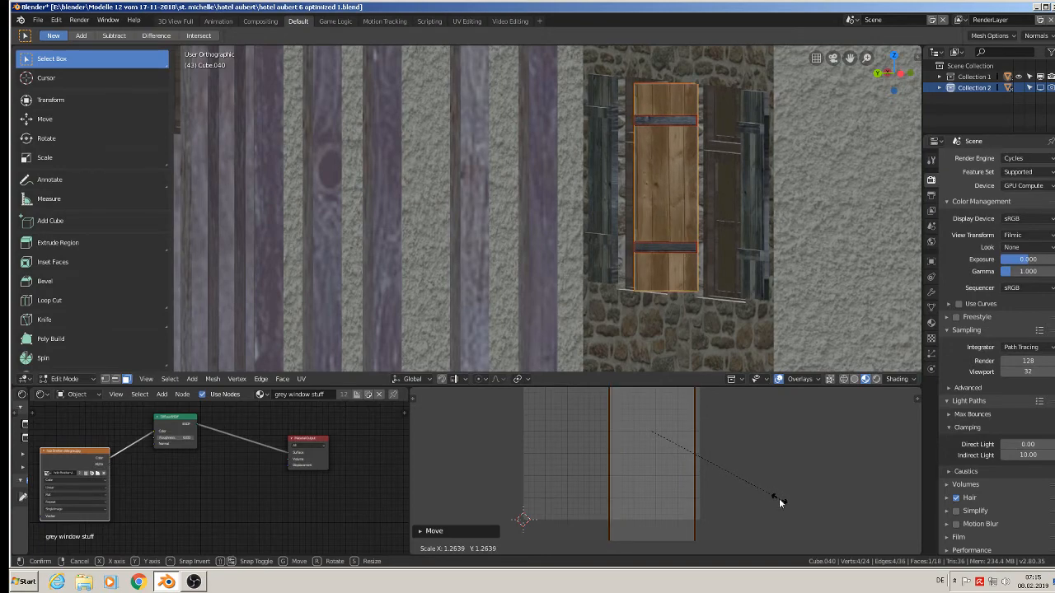
{"action": "left_click", "coordinate": [762, 490]}
{"action": "key", "text": "Tab"}
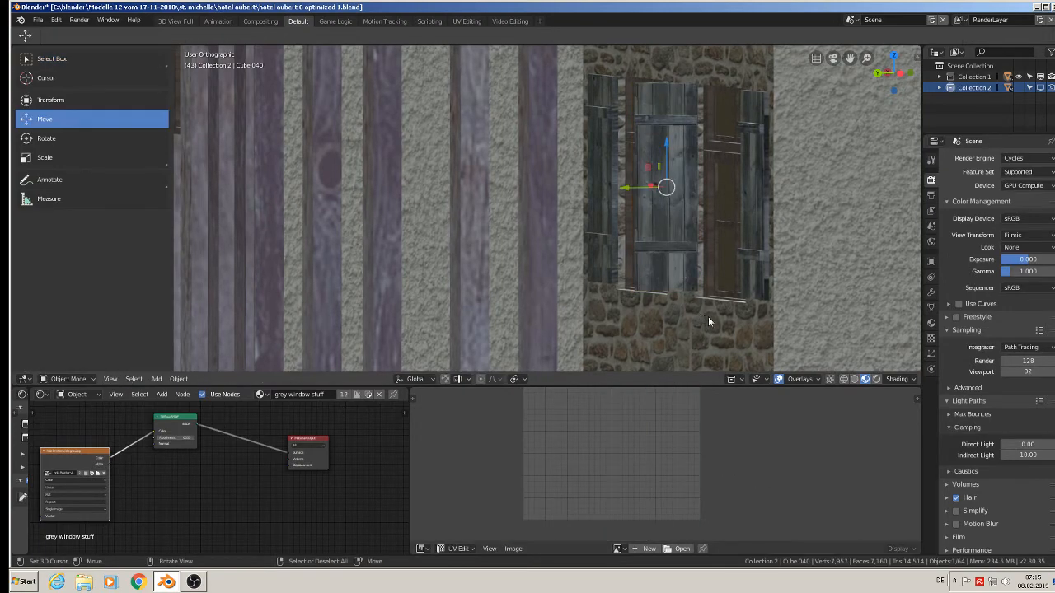
Select the plank face on the right shutter of the rear wall's left window, shift its UVs slightly down and shrink them slightly.
{"action": "middle_click_drag", "start_coordinate": [708, 318], "coordinate": [784, 289]}
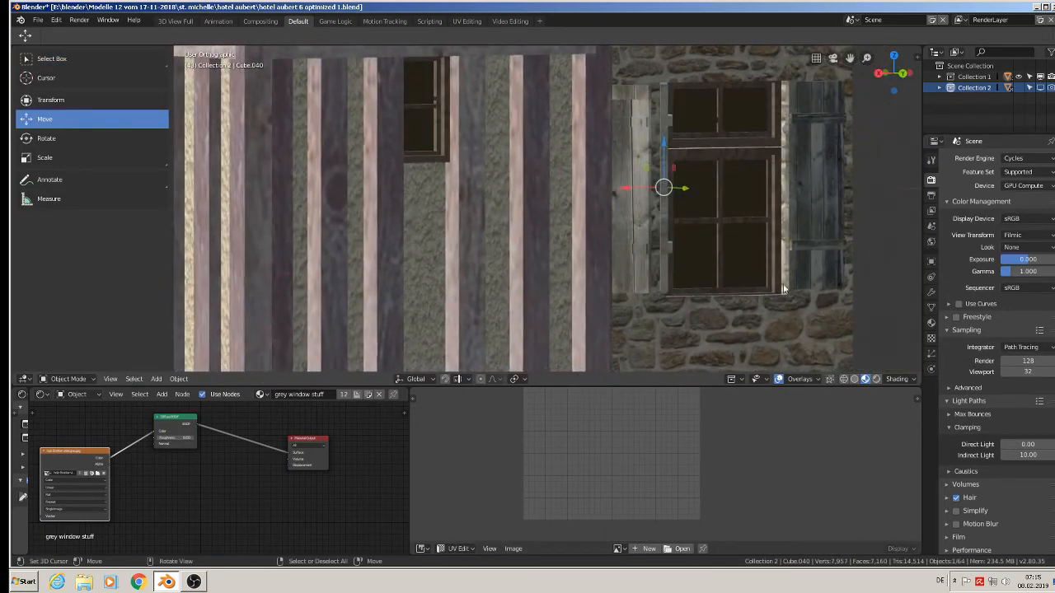
{"action": "left_click", "coordinate": [626, 188]}
{"action": "key", "text": "Tab"}
{"action": "middle_click_drag", "start_coordinate": [626, 188], "coordinate": [613, 173]}
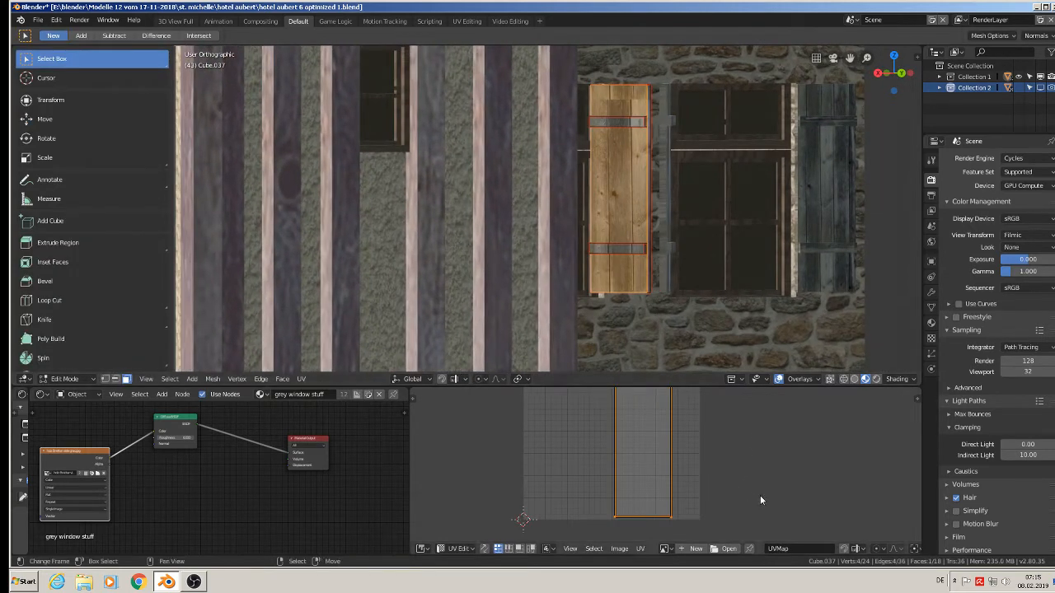
{"action": "key", "text": "g"}
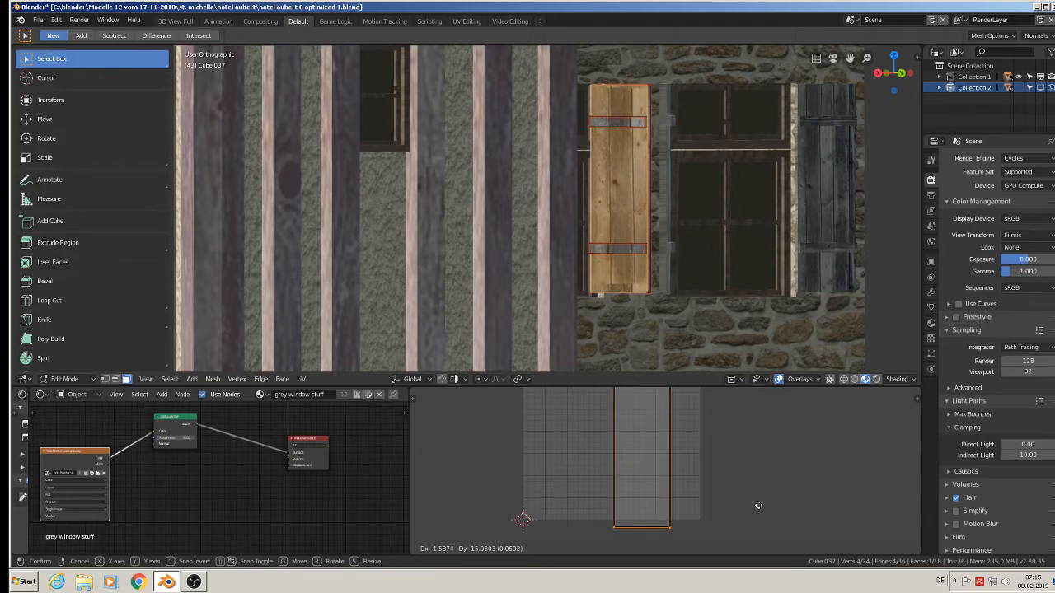
{"action": "left_click", "coordinate": [758, 505]}
{"action": "key", "text": "s"}
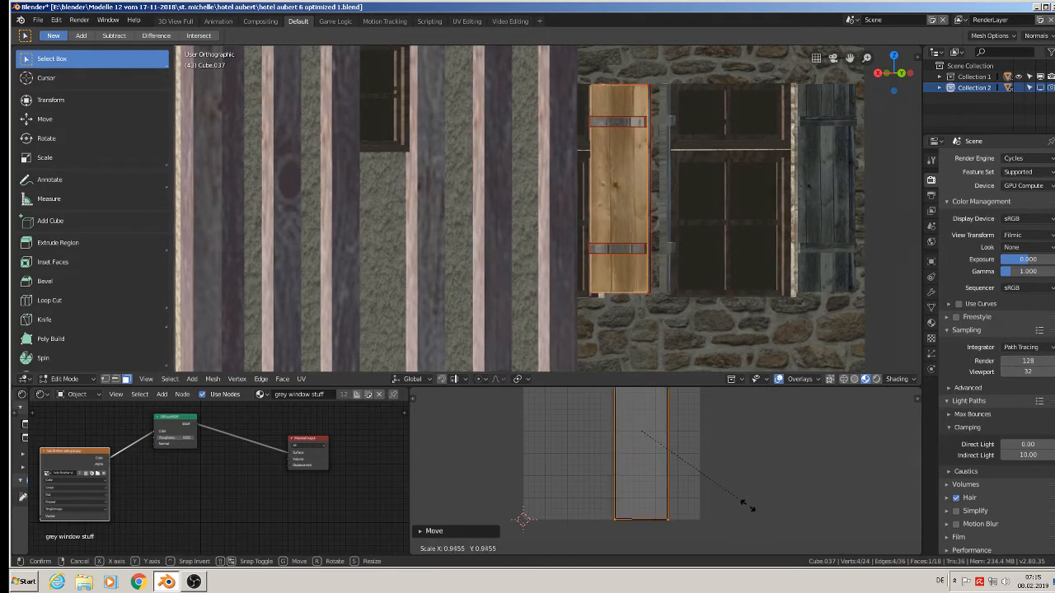
{"action": "left_click", "coordinate": [744, 504]}
{"action": "key", "text": "ctrl+z"}
{"action": "key", "text": "ctrl+z"}
{"action": "key", "text": "ctrl+z"}
{"action": "key", "text": "ctrl+z"}
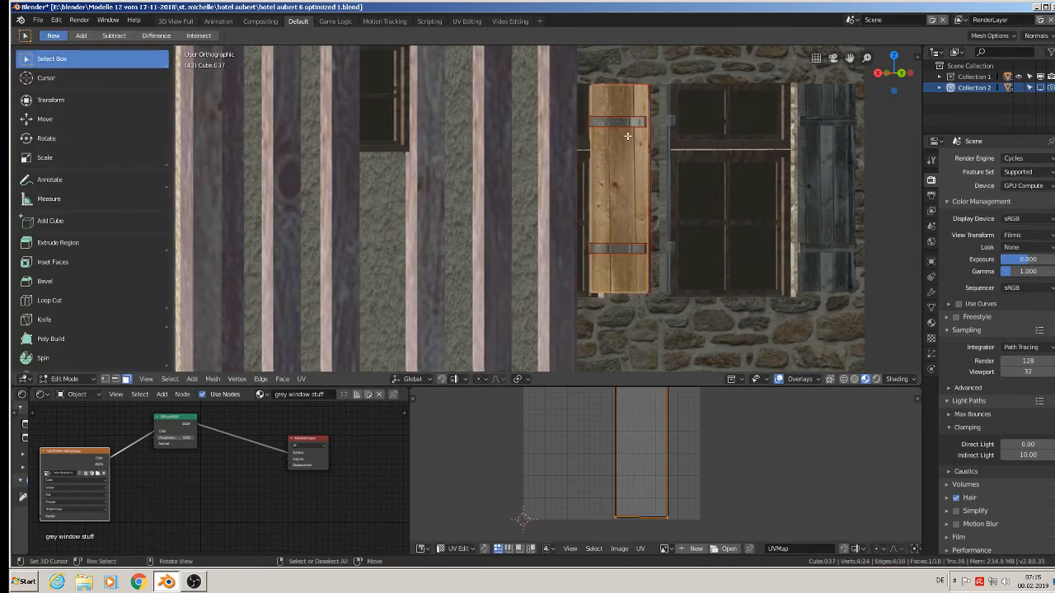
Select both crossbar faces on the left rear window's right shutter and rotate their UVs 90°.
{"action": "right_click", "coordinate": [619, 257], "text": "shift"}
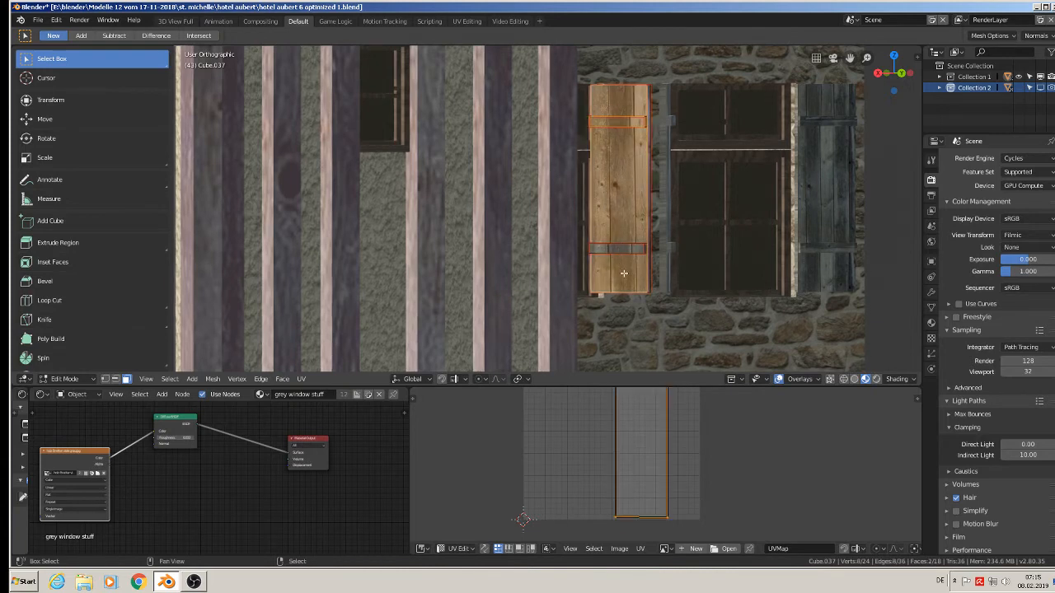
{"action": "right_click", "coordinate": [620, 249]}
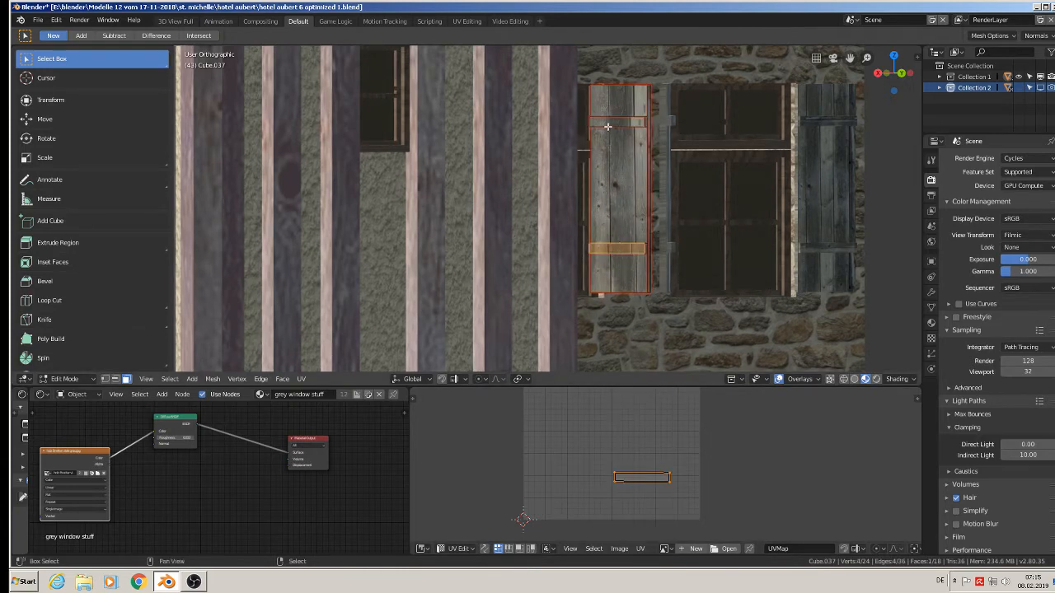
{"action": "right_click", "coordinate": [611, 124], "text": "shift"}
{"action": "type", "text": "r90"}
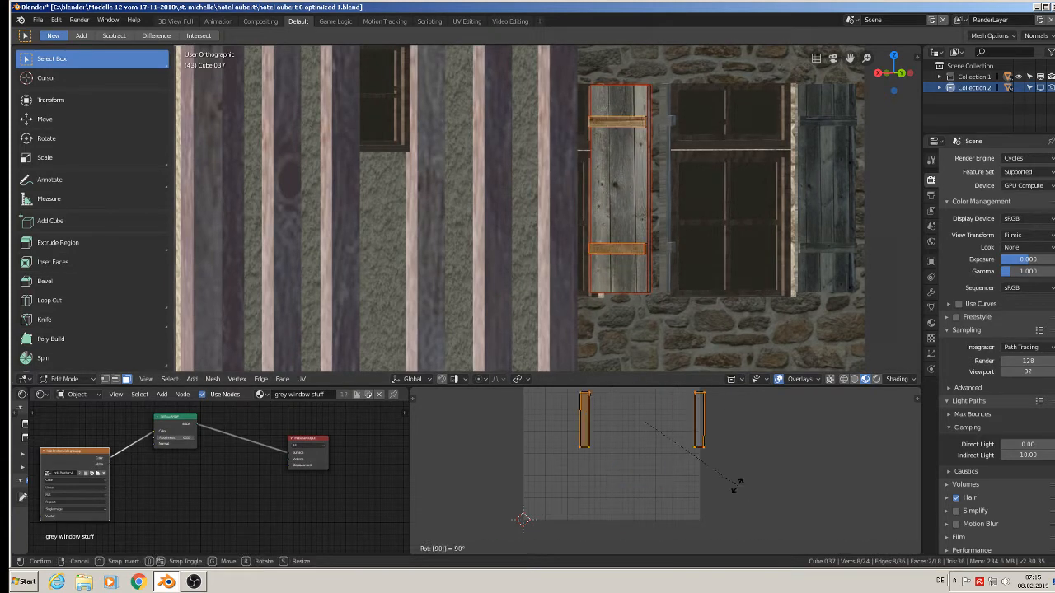
{"action": "key", "text": "Return"}
{"action": "key", "text": "Tab"}
Select both crossbar faces on the left shutter of the rear wall's left window and rotate their UVs 90°.
{"action": "middle_click_drag", "start_coordinate": [684, 348], "coordinate": [518, 205]}
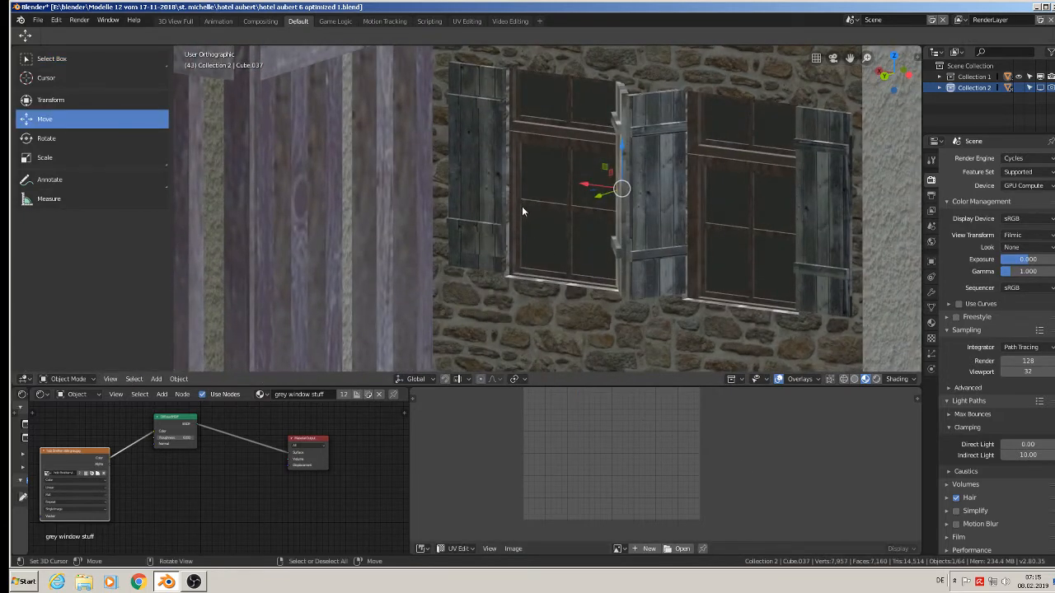
{"action": "right_click", "coordinate": [476, 197]}
{"action": "key", "text": "Tab"}
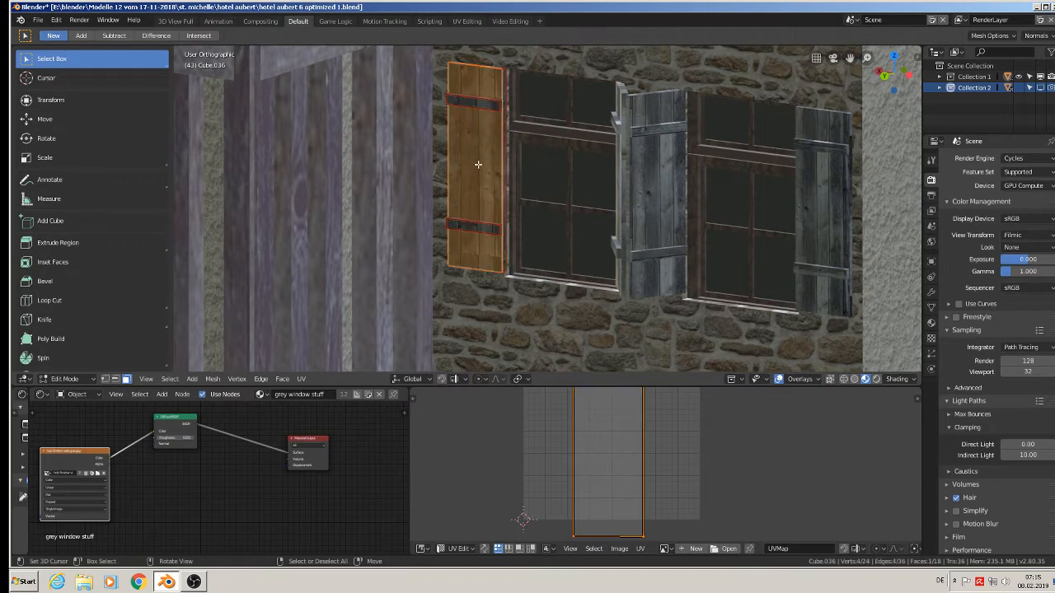
{"action": "right_click", "coordinate": [470, 97]}
{"action": "right_click", "coordinate": [470, 226], "text": "shift"}
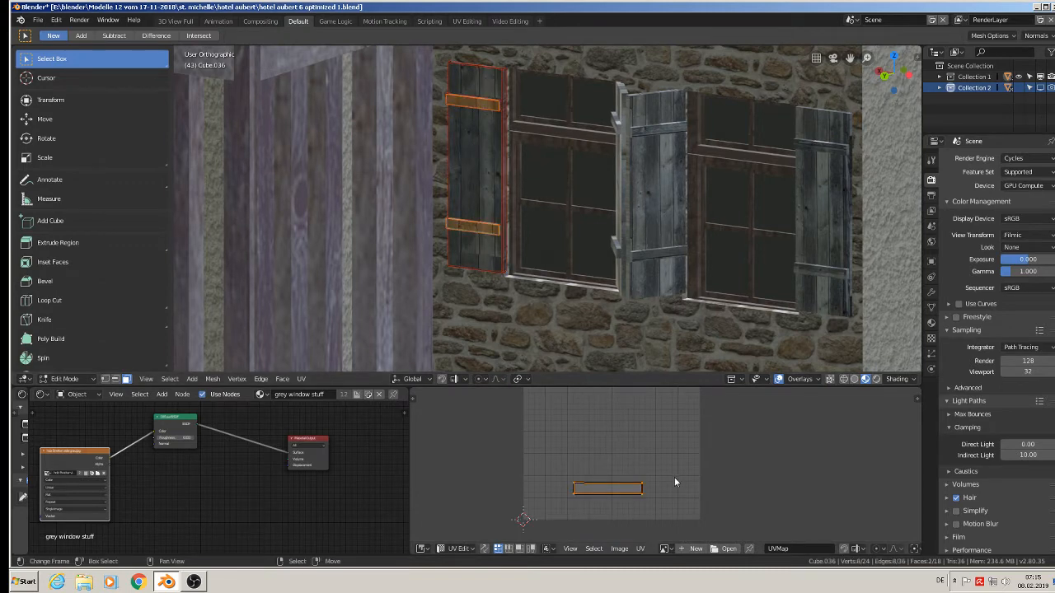
{"action": "key", "text": "r"}
{"action": "key", "text": "9"}
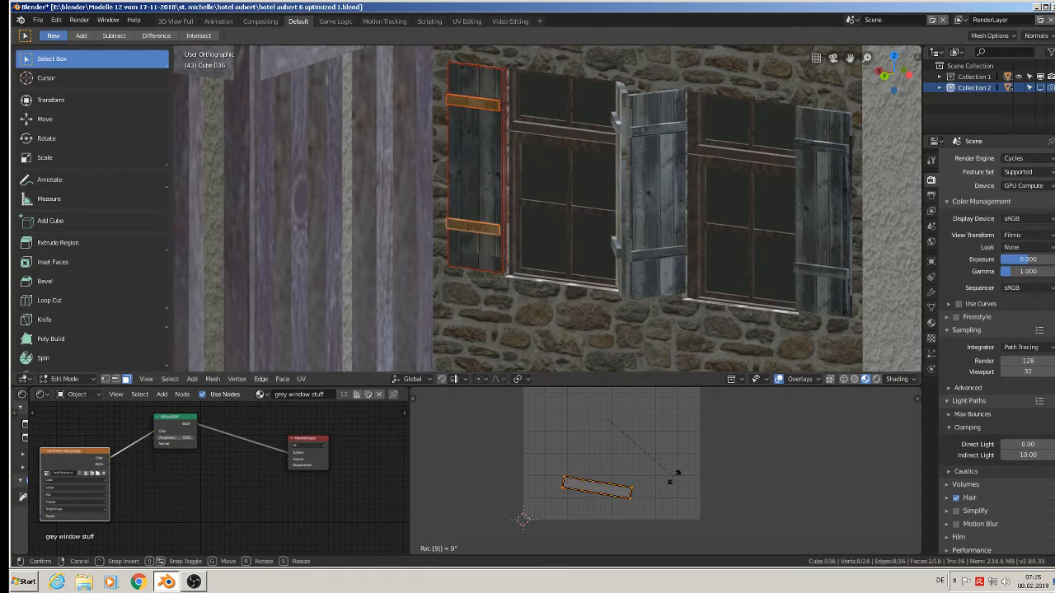
{"action": "key", "text": "0"}
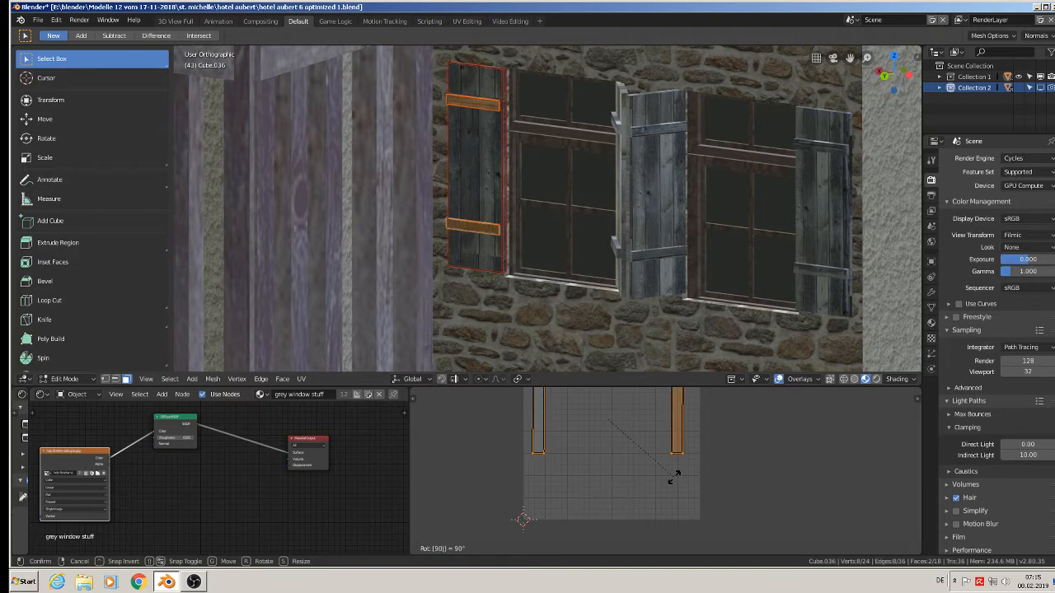
{"action": "key", "text": "Return"}
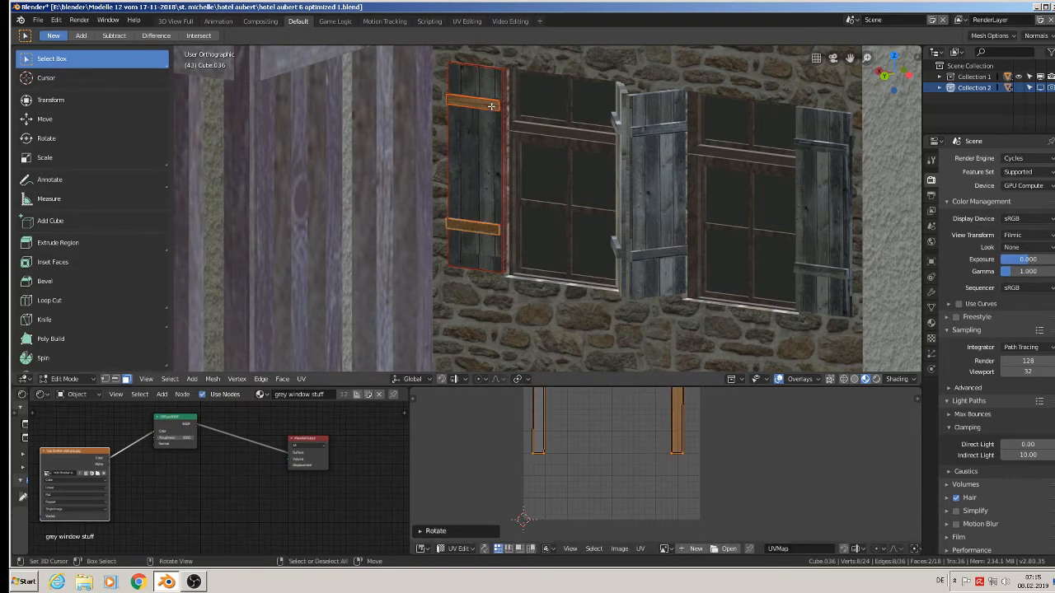
Select the plank face of the left rear window's left shutter, enlarge its UVs and shift them slightly down.
{"action": "left_click", "coordinate": [475, 167]}
{"action": "key", "text": "s"}
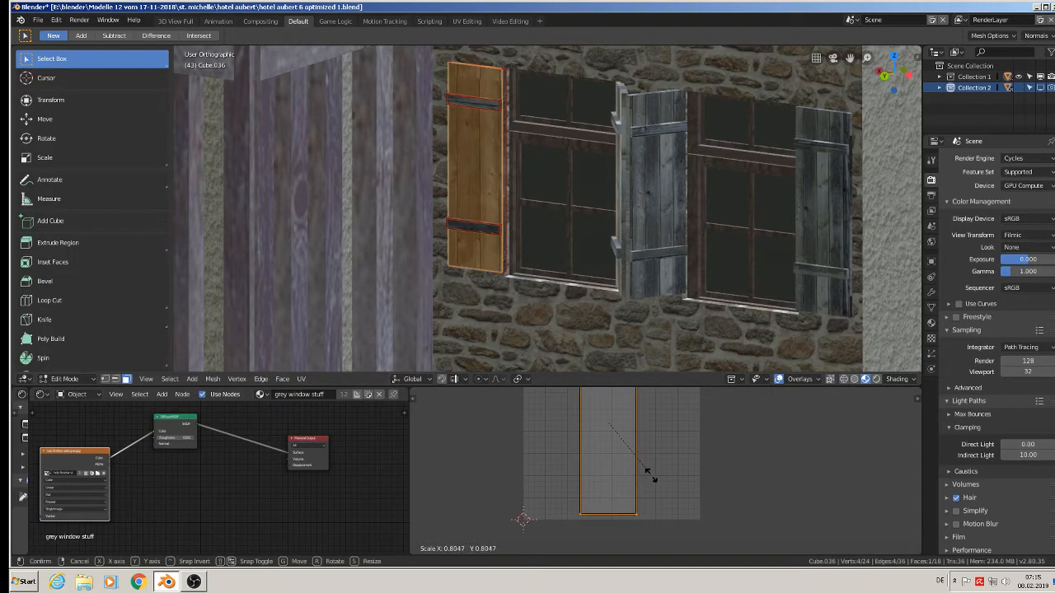
{"action": "left_click", "coordinate": [678, 508]}
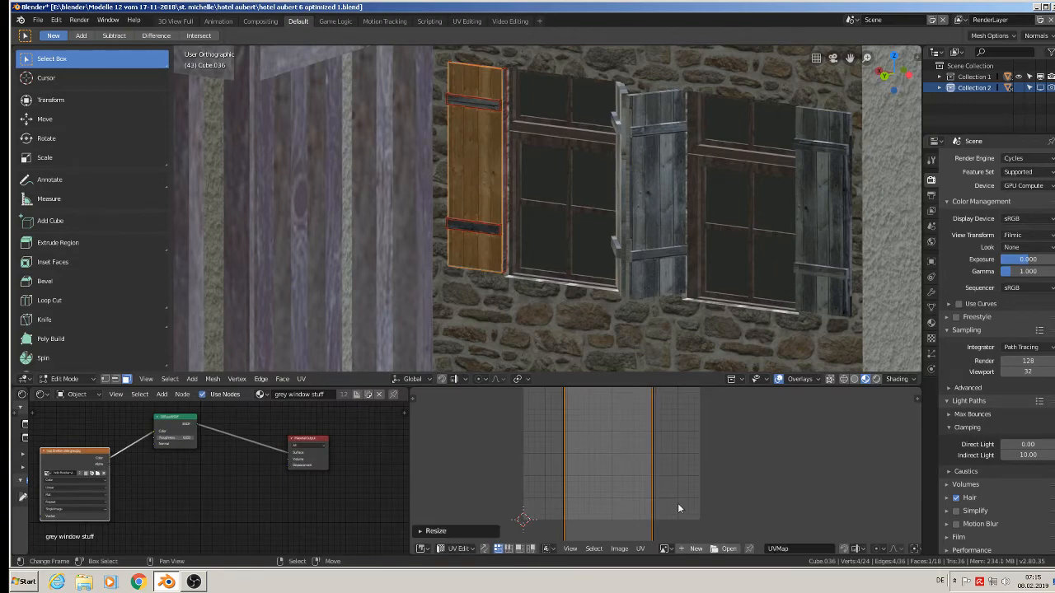
{"action": "key", "text": "g"}
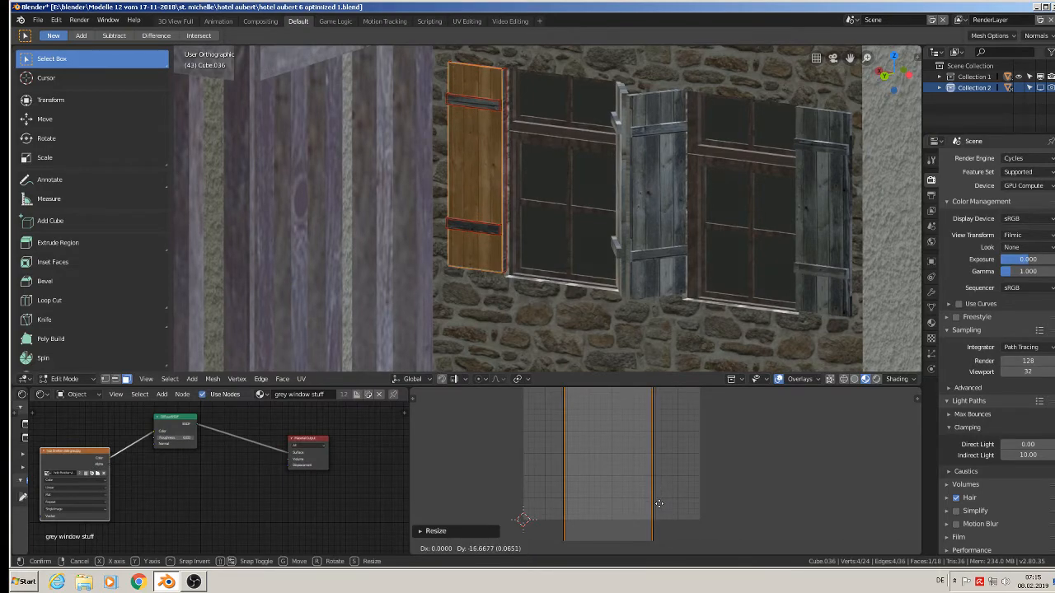
{"action": "left_click", "coordinate": [660, 509]}
{"action": "scroll", "coordinate": [593, 239], "scroll_direction": "down", "scroll_amount": 6}
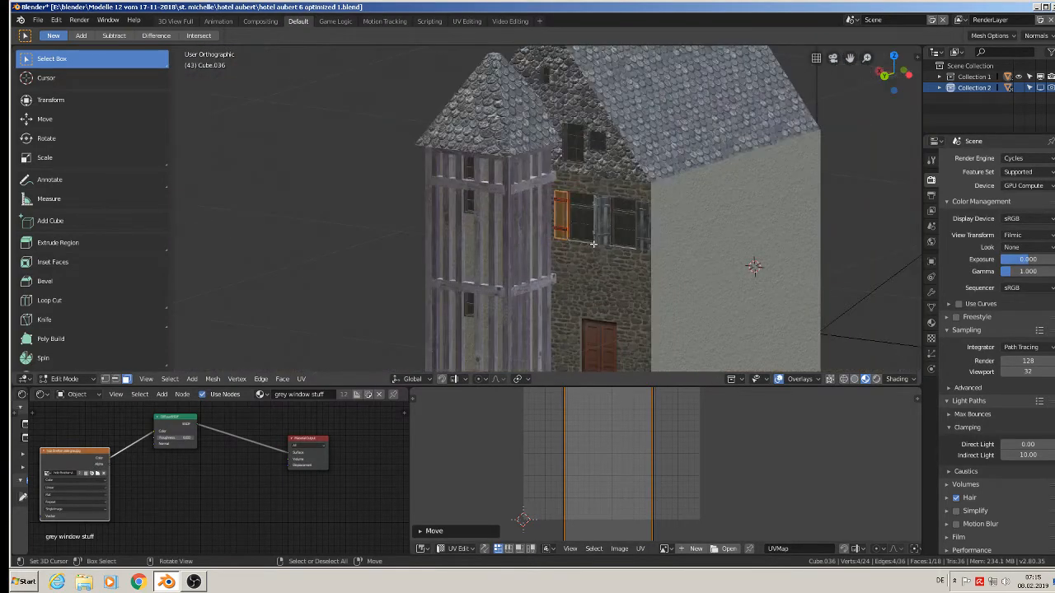
{"action": "key", "text": "Tab"}
Save the hotel model to its existing file.
{"action": "middle_click_drag", "start_coordinate": [598, 256], "coordinate": [599, 234]}
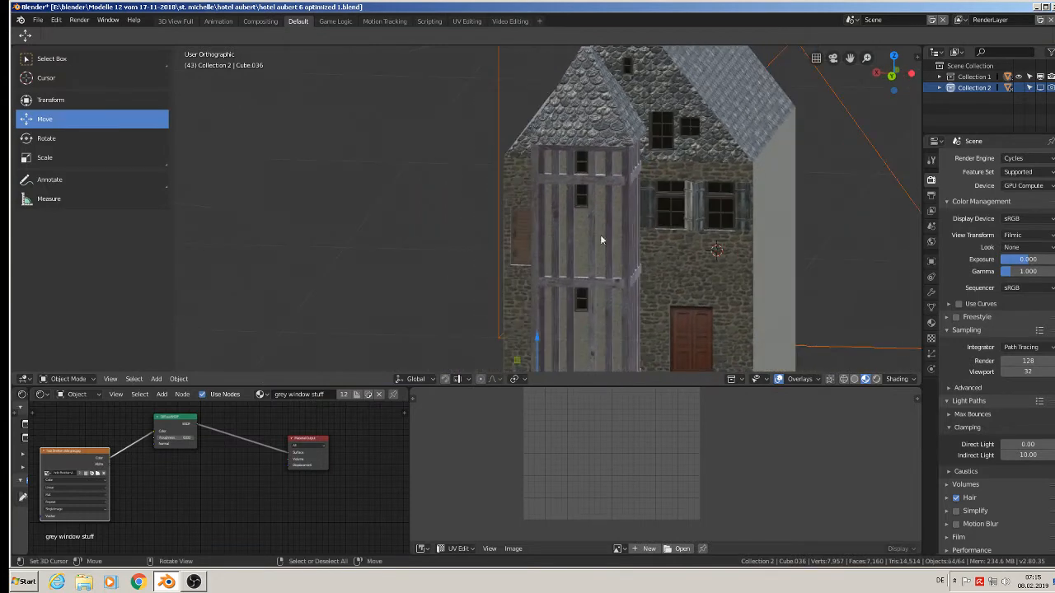
{"action": "left_click", "coordinate": [38, 20]}
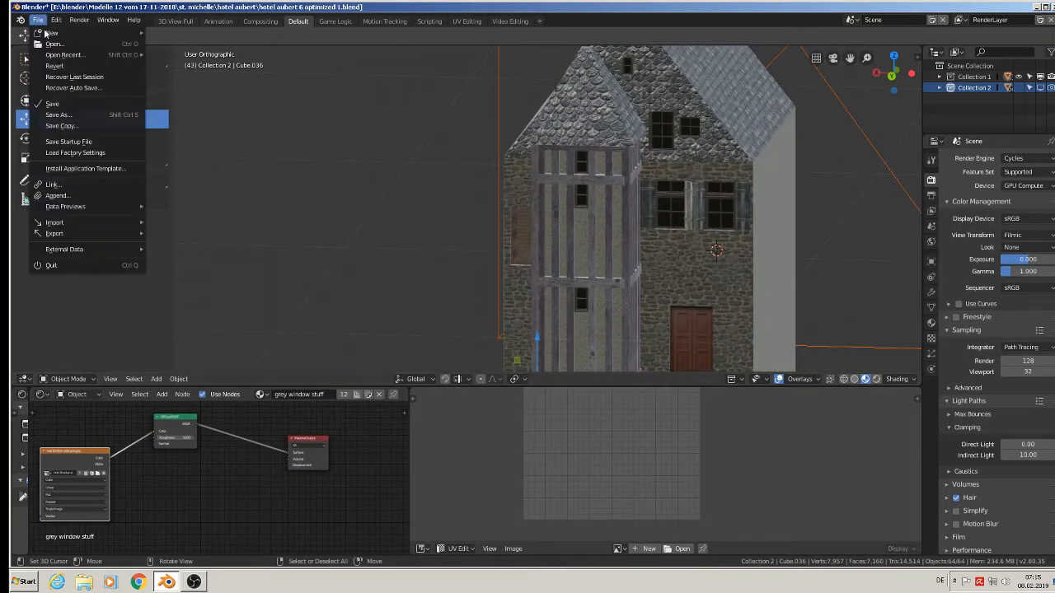
{"action": "left_click", "coordinate": [62, 104]}
Show the hotel straight from the front and save the file again.
{"action": "key", "text": "KP_1"}
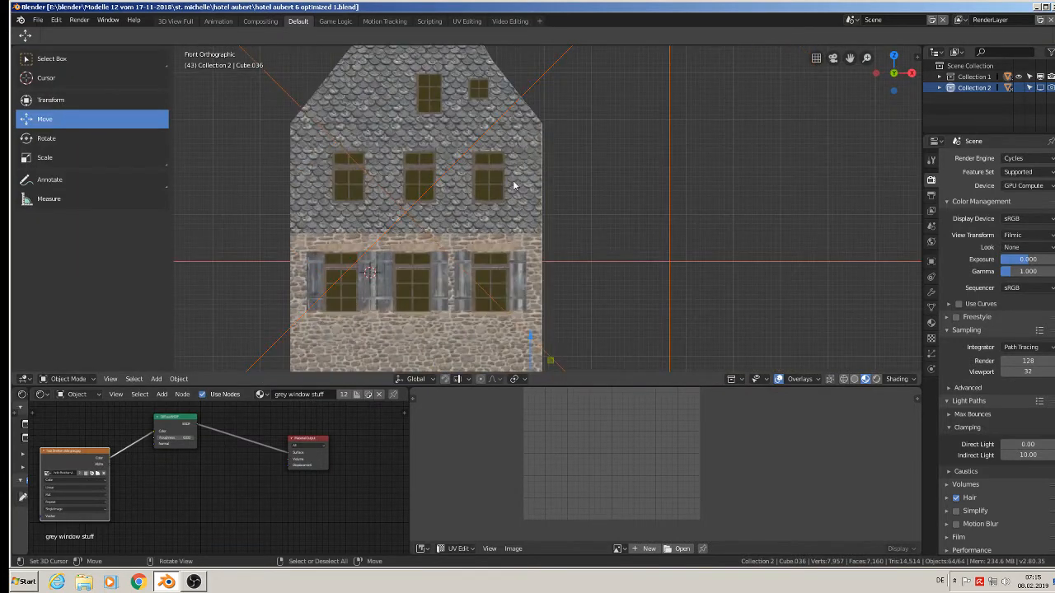
{"action": "scroll", "coordinate": [463, 140], "scroll_direction": "down", "scroll_amount": 3}
{"action": "middle_click_drag", "start_coordinate": [491, 216], "coordinate": [578, 200], "text": "shift"}
{"action": "scroll", "coordinate": [578, 214], "scroll_direction": "up", "scroll_amount": 2}
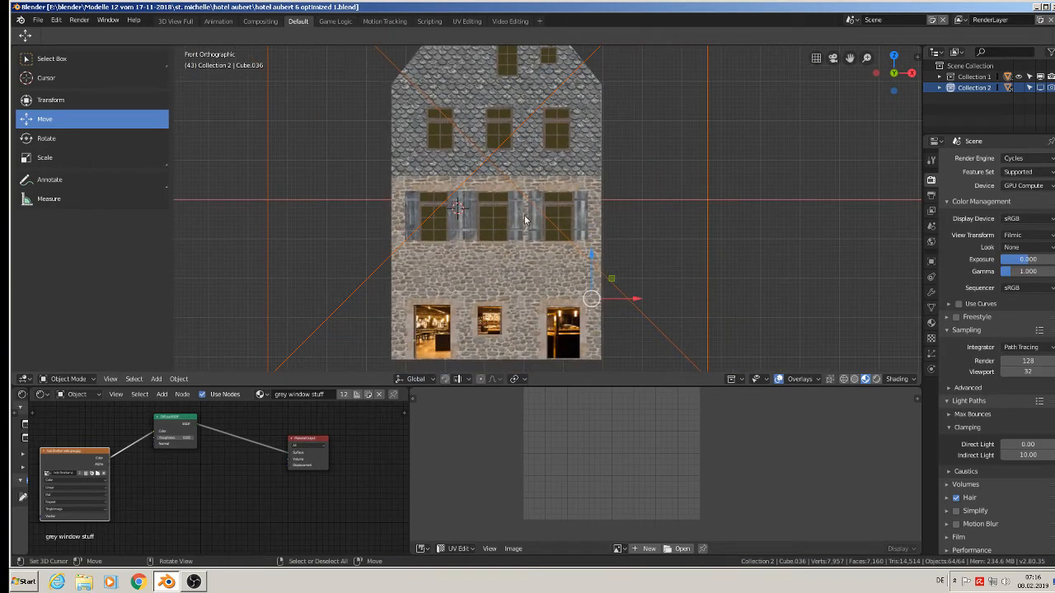
{"action": "left_click", "coordinate": [38, 20]}
{"action": "left_click", "coordinate": [74, 104]}
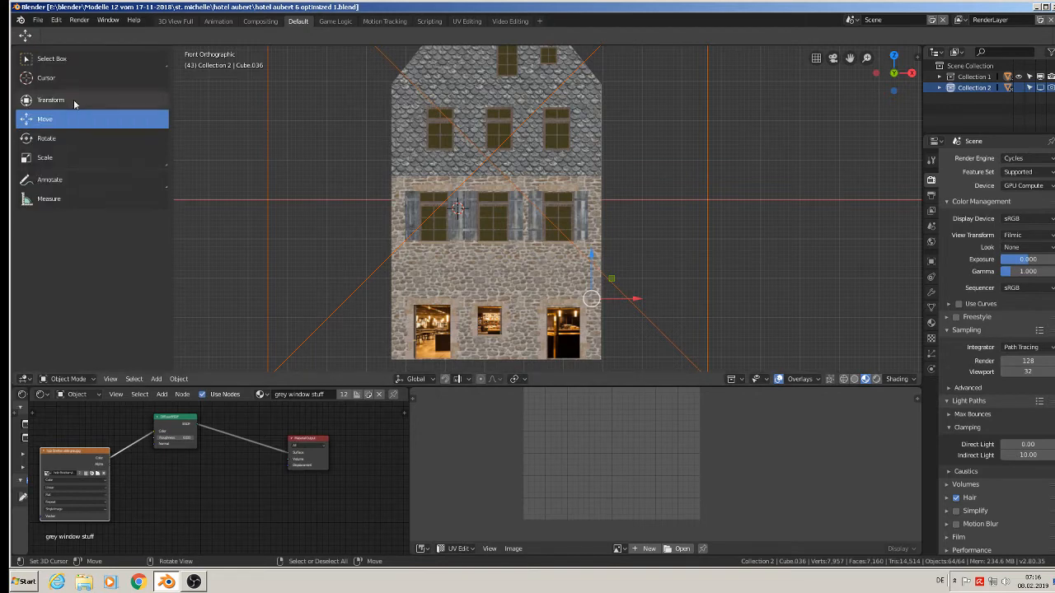
Render the current frame and enlarge the image editor area to show more of the result.
{"action": "key", "text": "F12"}
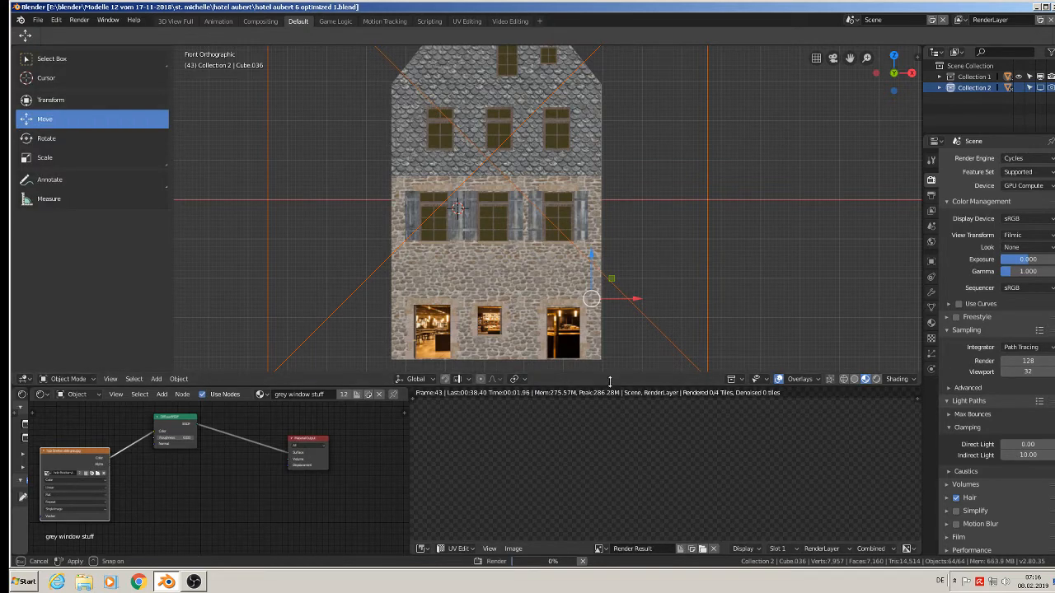
{"action": "left_click_drag", "start_coordinate": [621, 373], "coordinate": [600, 261]}
{"action": "middle_click_drag", "start_coordinate": [599, 261], "coordinate": [670, 389]}
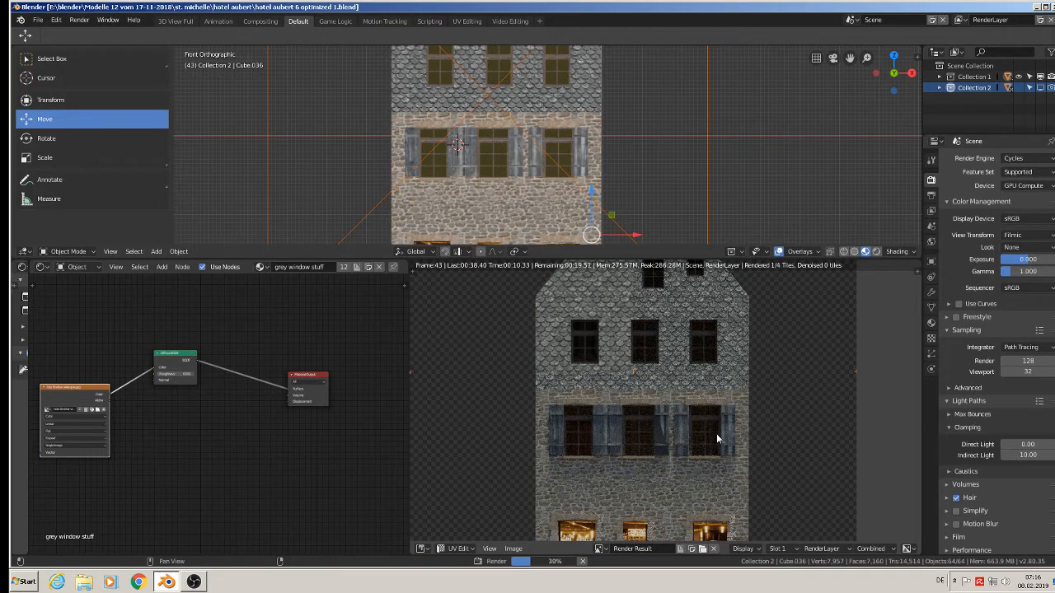
Examine the rendered front facade up close and as a whole, especially the wood grain on the window shutters.
{"action": "middle_click_drag", "start_coordinate": [717, 439], "coordinate": [720, 382]}
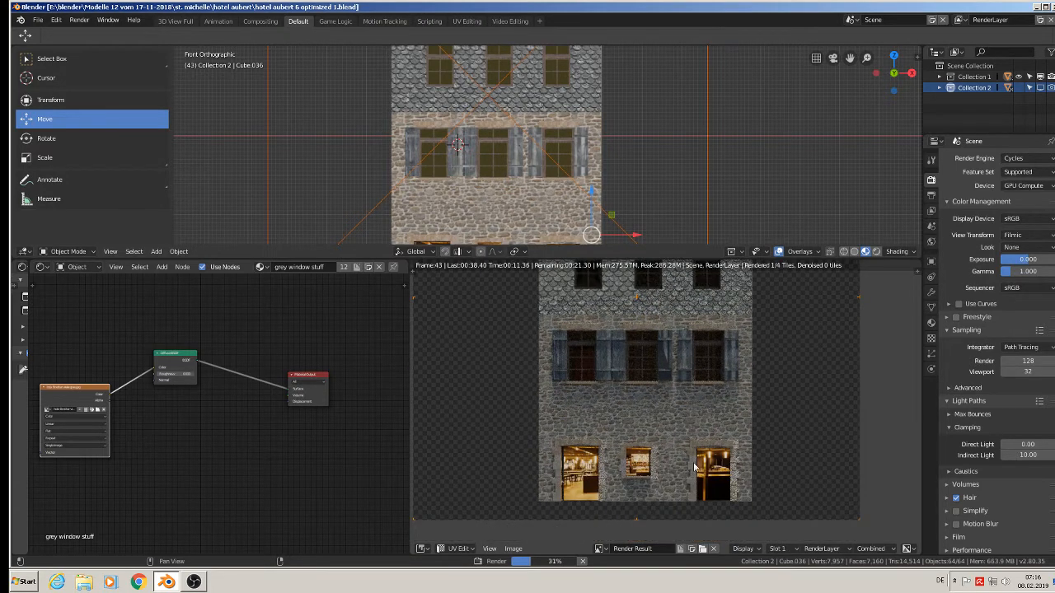
{"action": "middle_click_drag", "start_coordinate": [783, 456], "coordinate": [782, 516]}
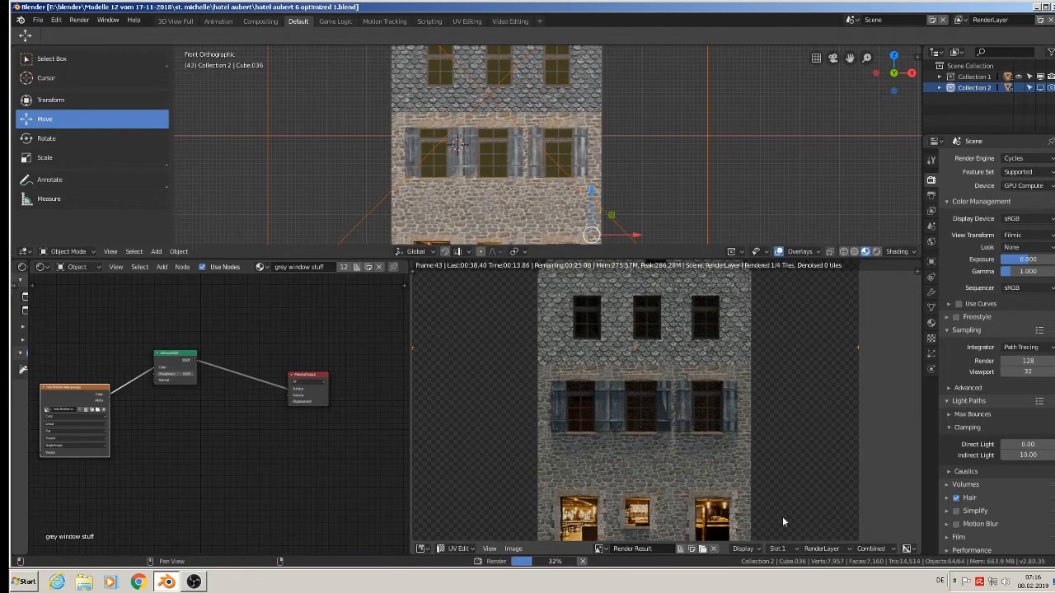
{"action": "scroll", "coordinate": [717, 407], "scroll_direction": "up", "scroll_amount": 5}
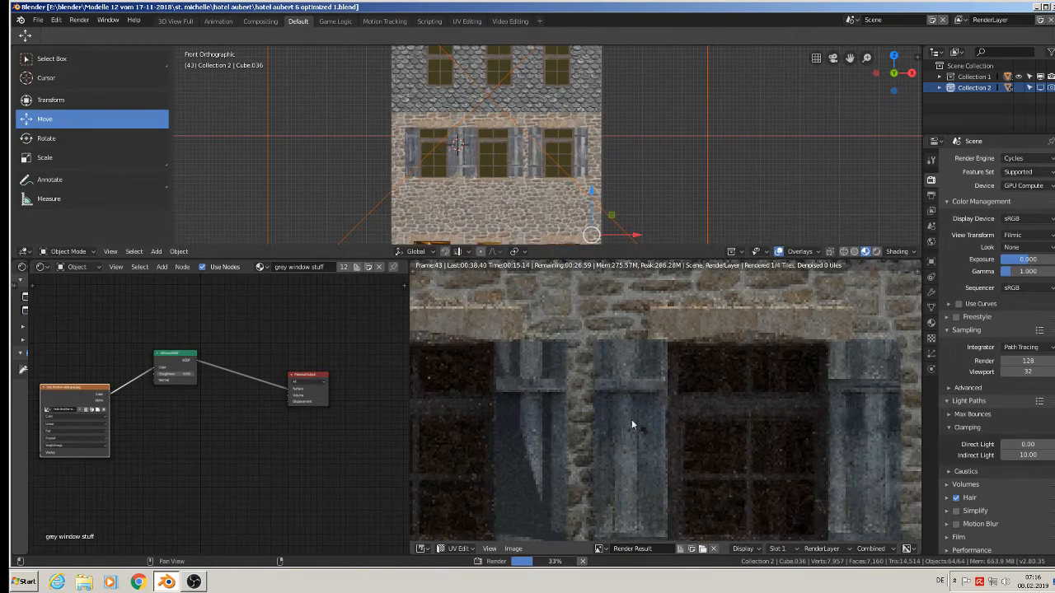
{"action": "scroll", "coordinate": [635, 421], "scroll_direction": "down", "scroll_amount": 6}
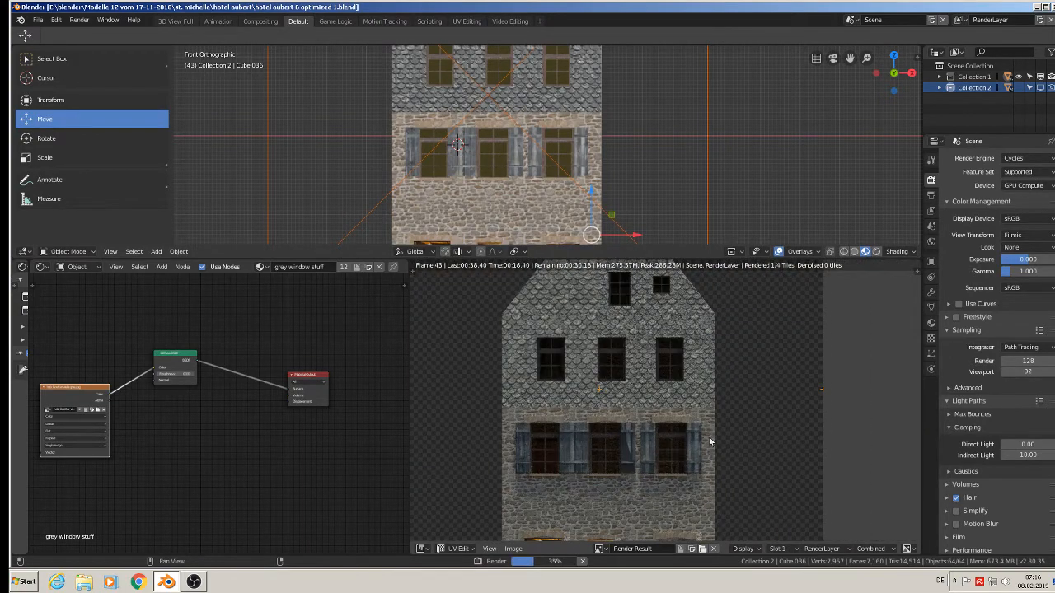
{"action": "scroll", "coordinate": [718, 444], "scroll_direction": "down", "scroll_amount": 2}
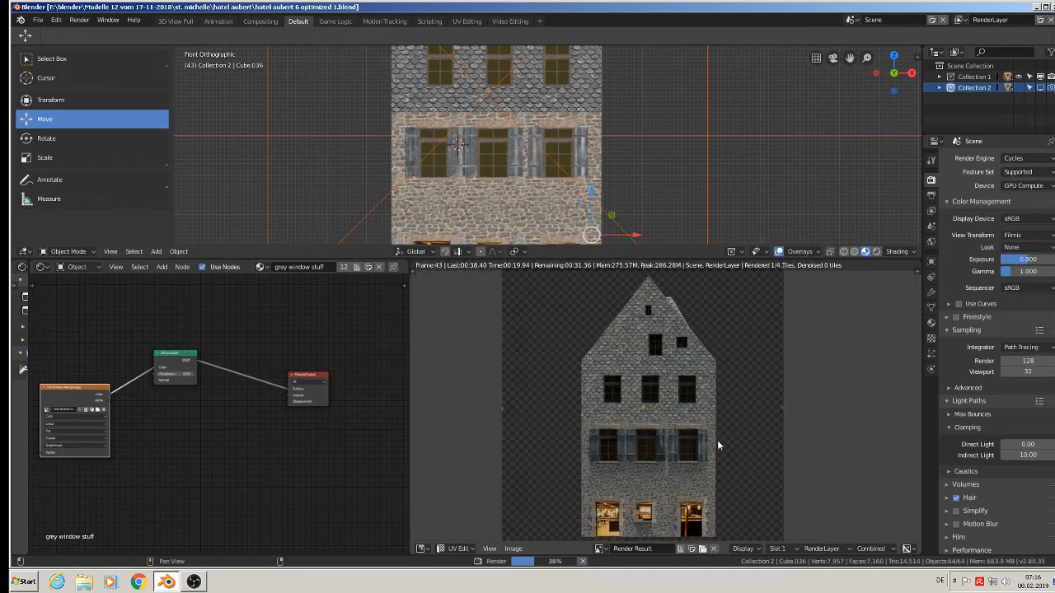
{"action": "middle_click_drag", "start_coordinate": [730, 452], "coordinate": [699, 433]}
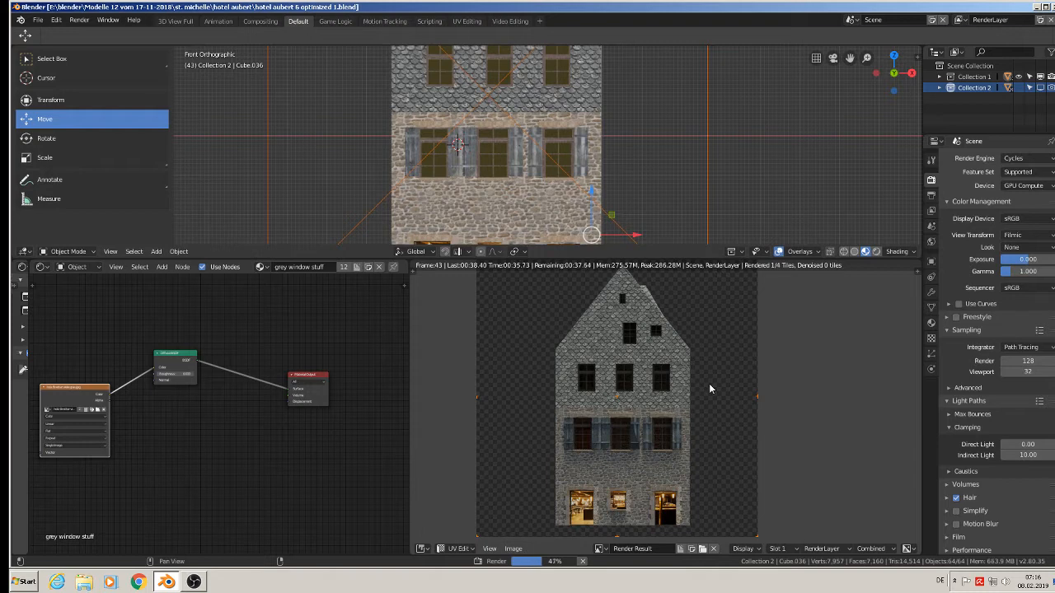
{"action": "left_click", "coordinate": [512, 548]}
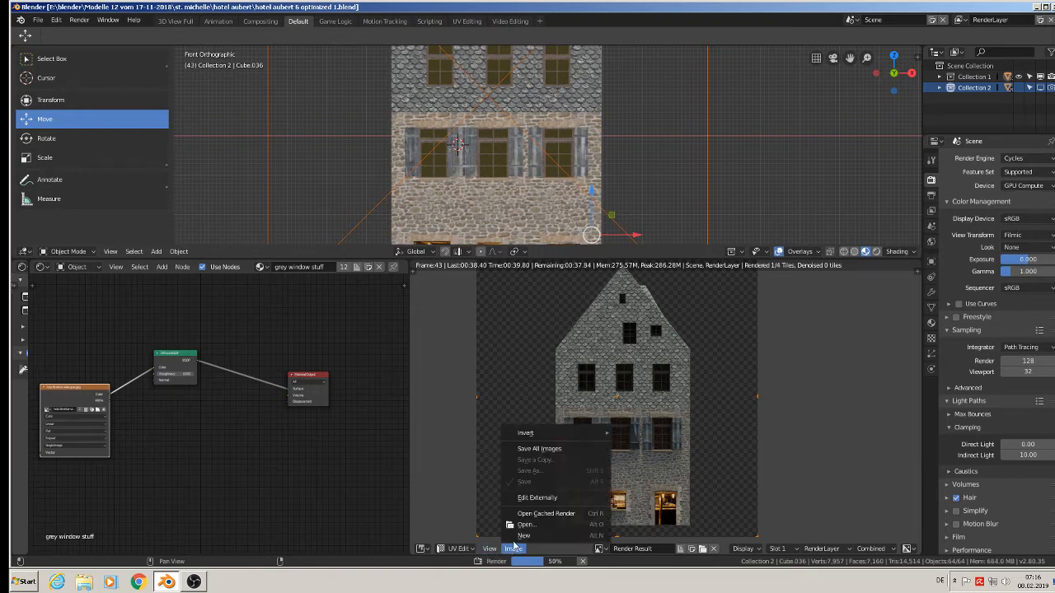
{"action": "mouse_move", "coordinate": [497, 549]}
{"action": "left_click", "coordinate": [518, 551]}
{"action": "left_click", "coordinate": [519, 551]}
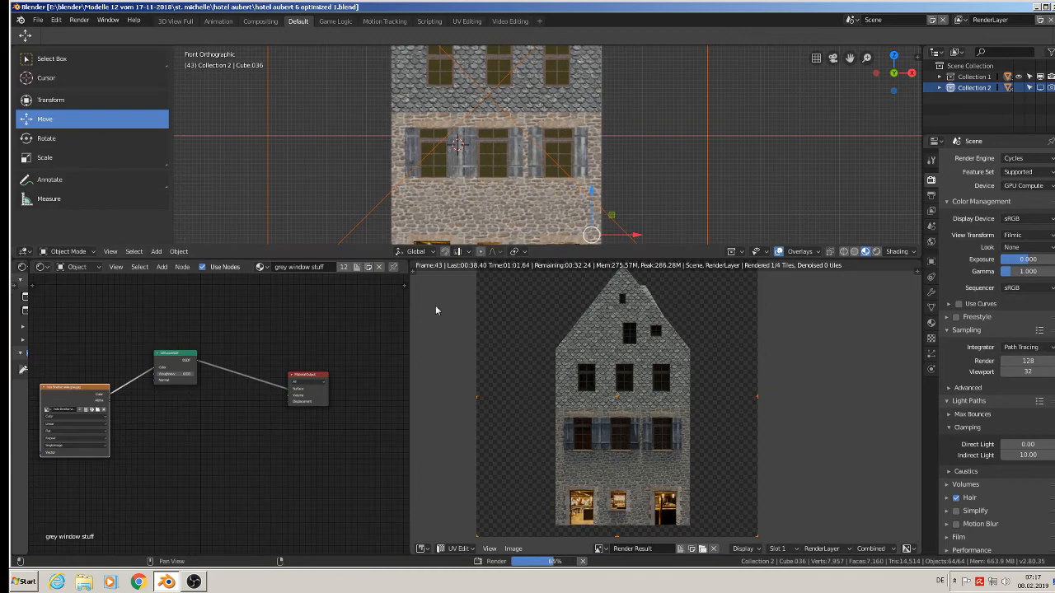
{"action": "scroll", "coordinate": [609, 419], "scroll_direction": "up", "scroll_amount": 5}
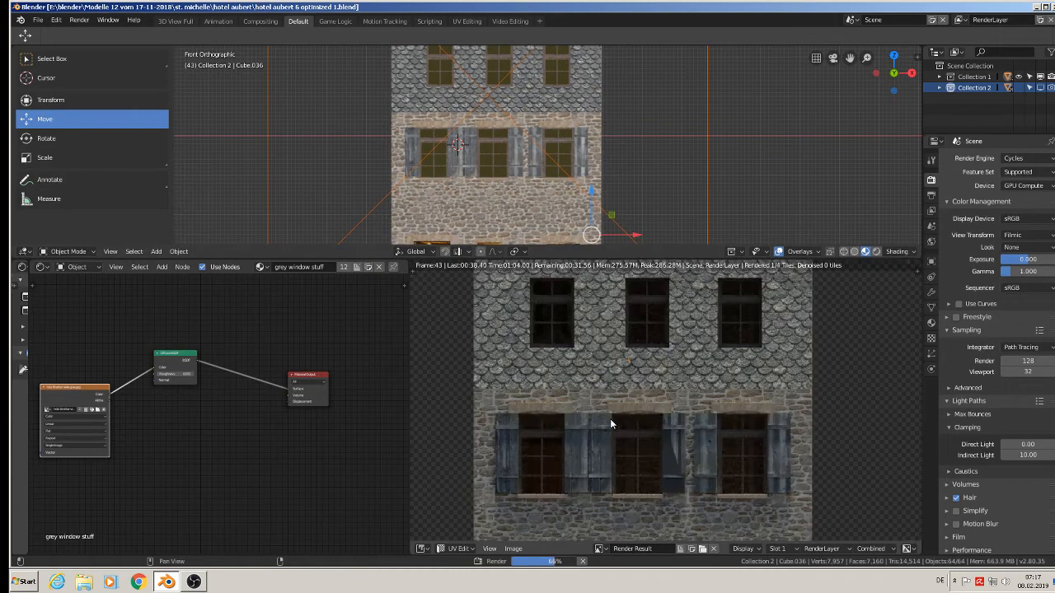
{"action": "scroll", "coordinate": [616, 423], "scroll_direction": "down", "scroll_amount": 5}
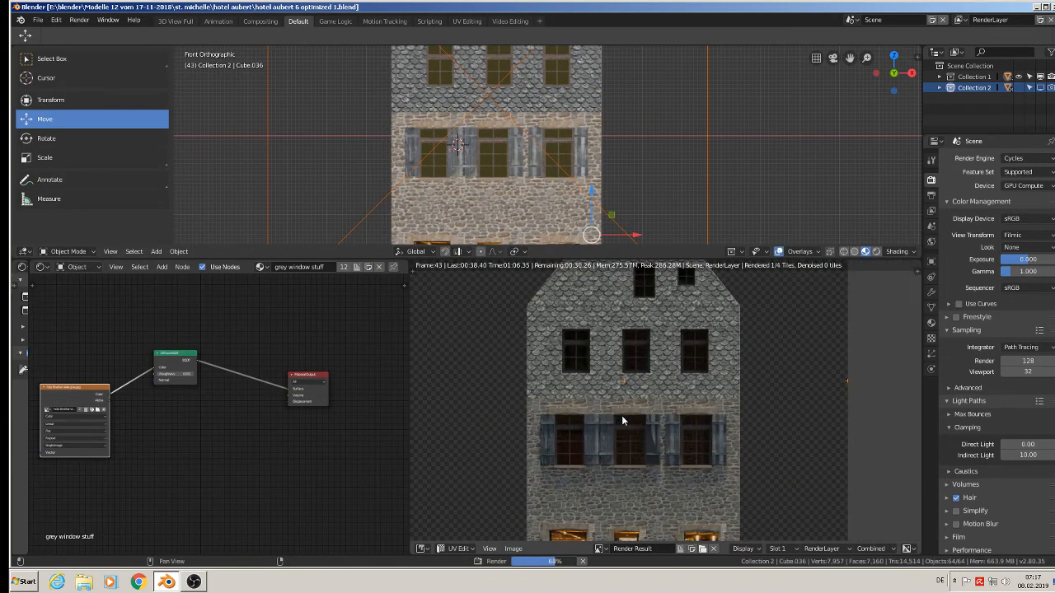
Review the output dimensions and file format settings, and bring the whole front render into view to inspect it.
{"action": "scroll", "coordinate": [621, 407], "scroll_direction": "up", "scroll_amount": 8}
{"action": "scroll", "coordinate": [694, 381], "scroll_direction": "down", "scroll_amount": 4}
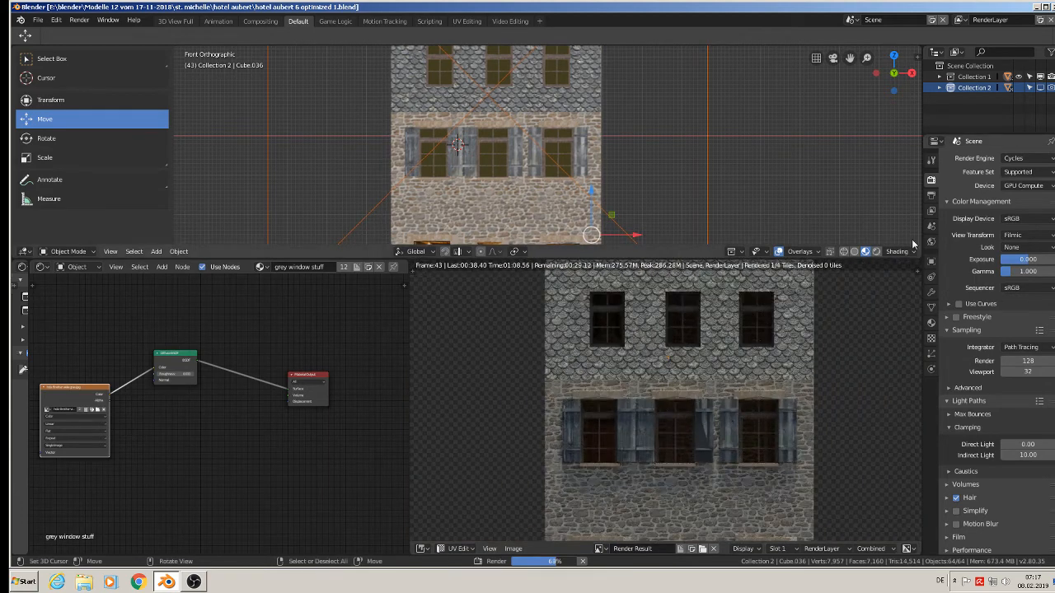
{"action": "left_click", "coordinate": [931, 195]}
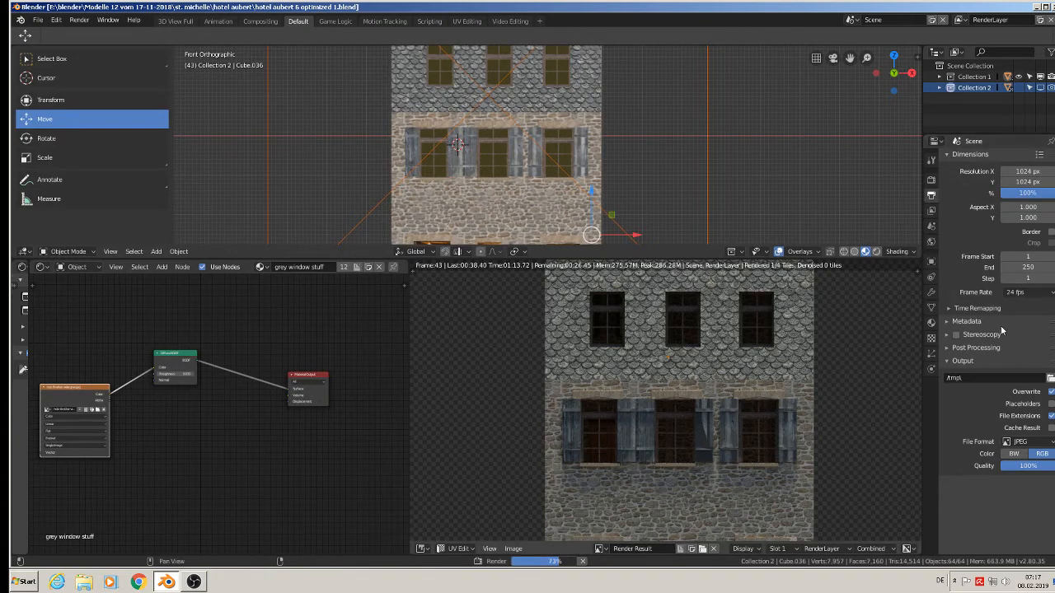
{"action": "scroll", "coordinate": [806, 399], "scroll_direction": "down", "scroll_amount": 3}
{"action": "scroll", "coordinate": [835, 412], "scroll_direction": "down", "scroll_amount": 5}
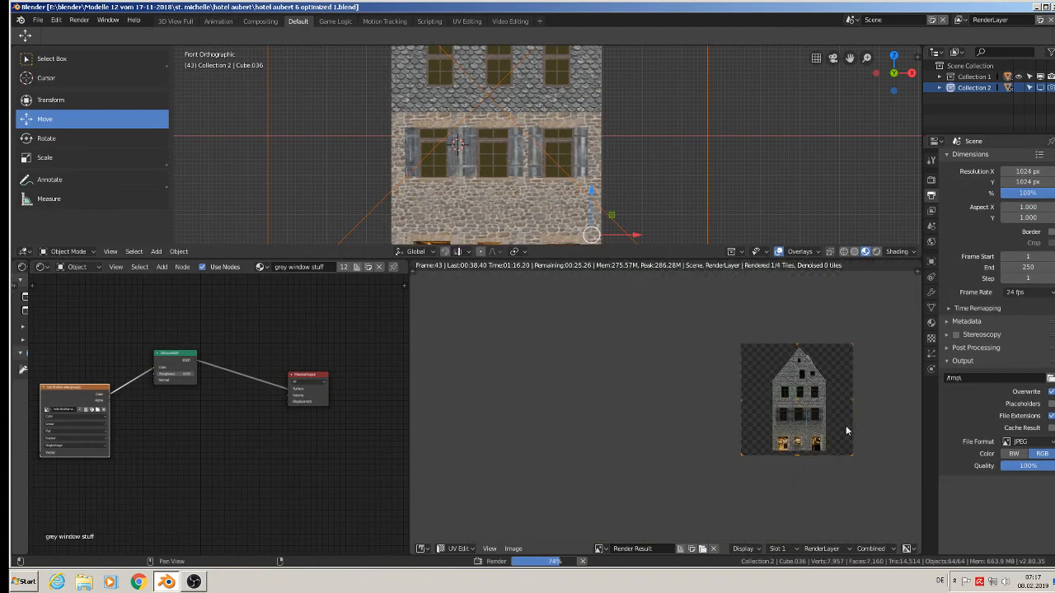
{"action": "scroll", "coordinate": [842, 421], "scroll_direction": "up", "scroll_amount": 3}
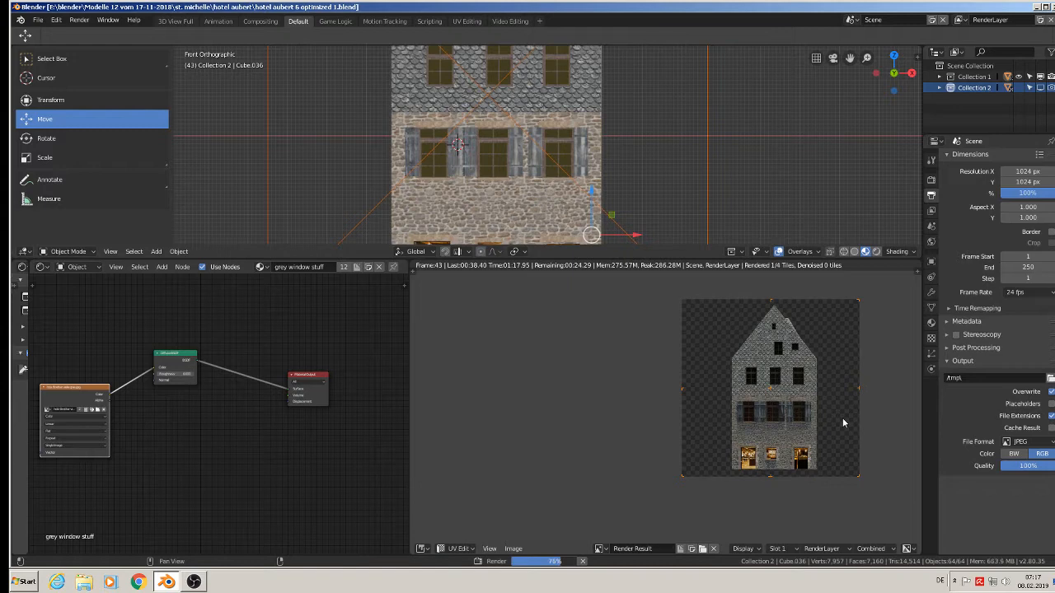
{"action": "scroll", "coordinate": [843, 418], "scroll_direction": "up", "scroll_amount": 1}
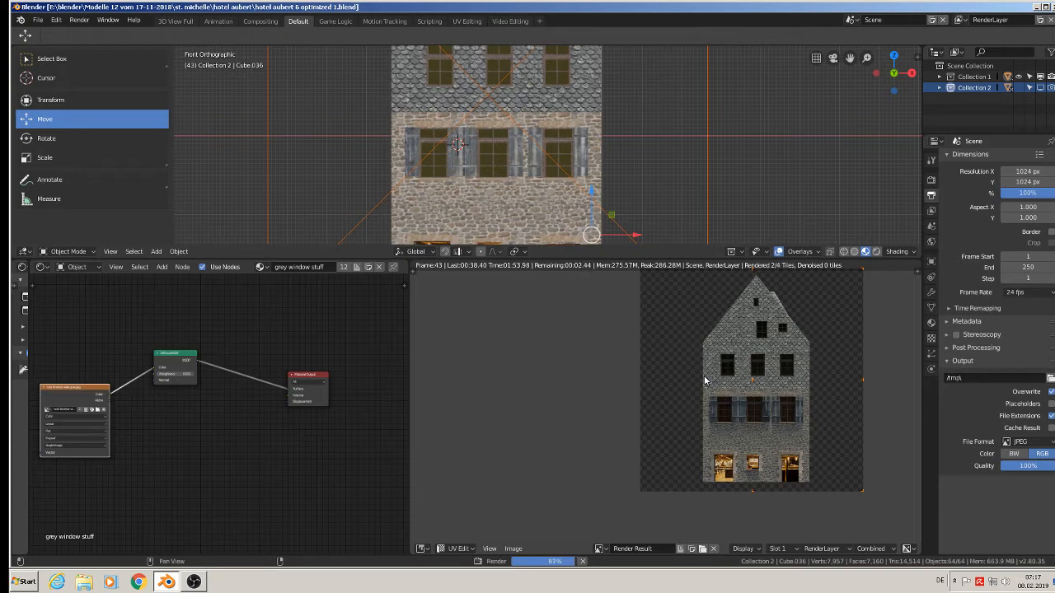
{"action": "middle_click_drag", "start_coordinate": [703, 379], "coordinate": [598, 379]}
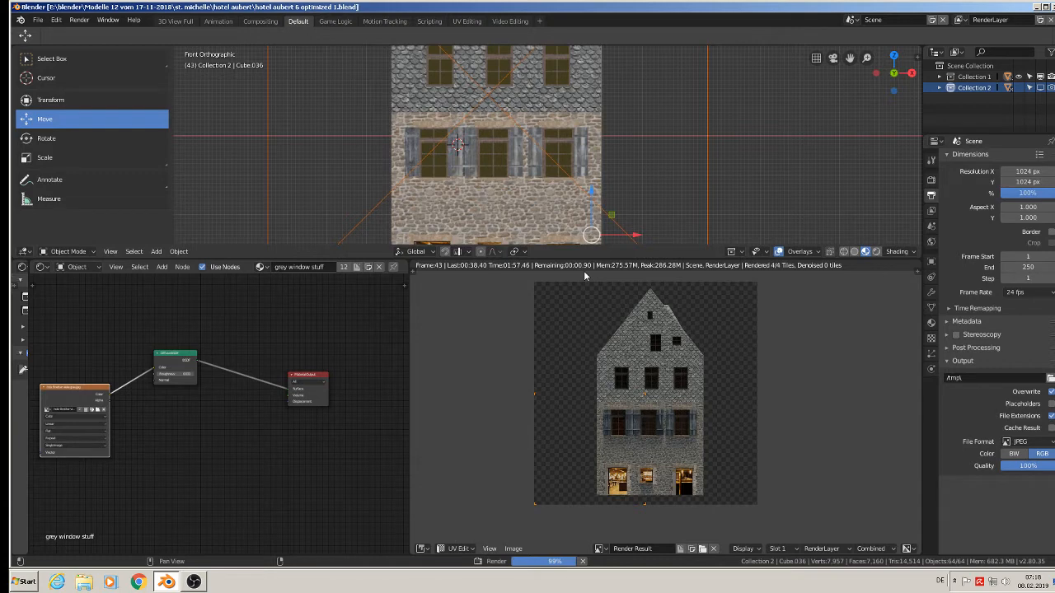
Begin saving the finished front render as a JPEG image and name the file hotel aubert front render.jpg.
{"action": "left_click", "coordinate": [514, 548]}
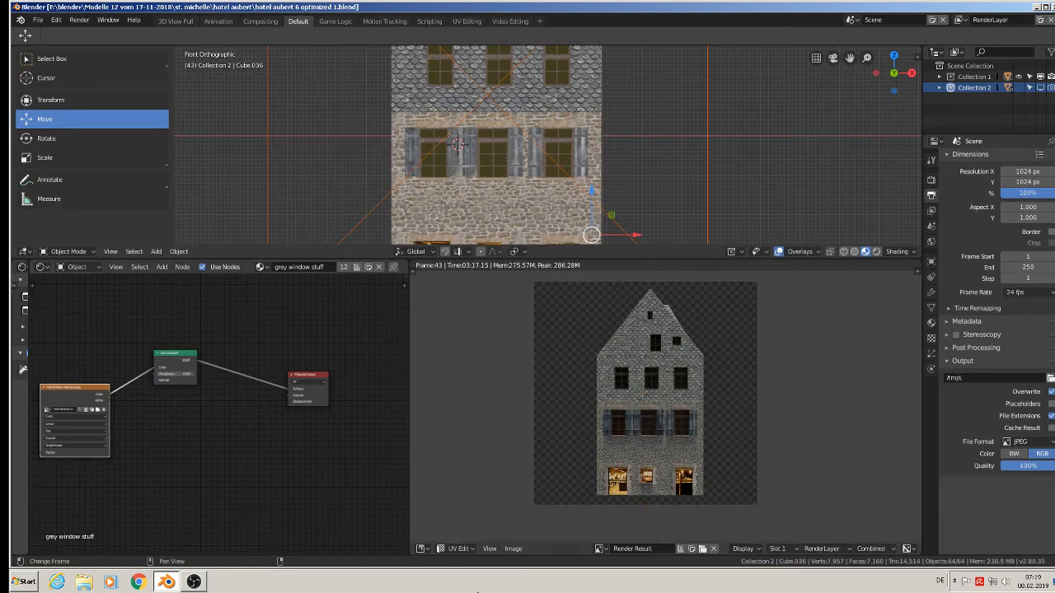
{"action": "left_click", "coordinate": [514, 548]}
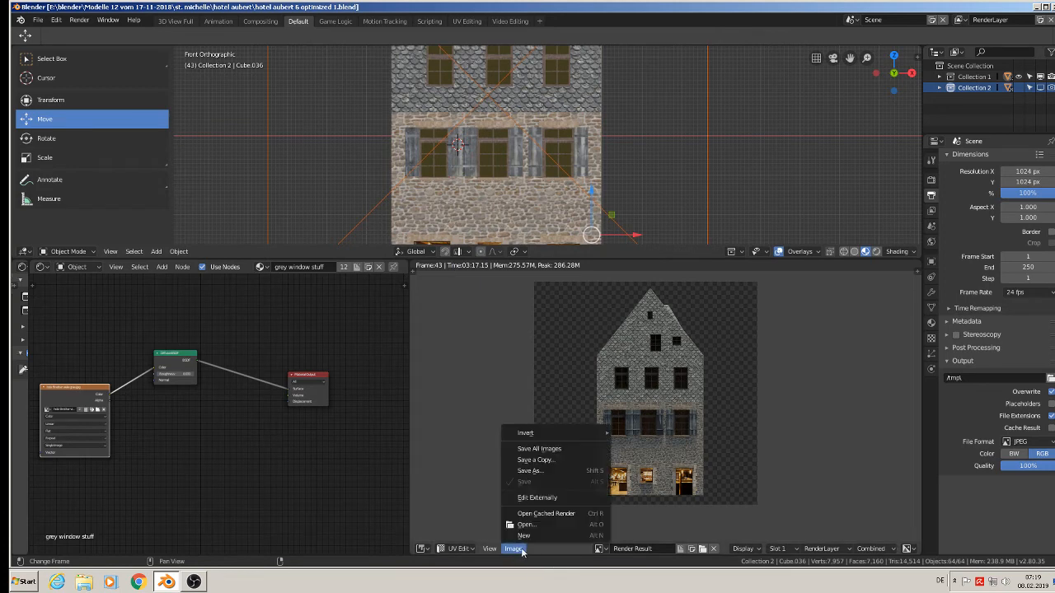
{"action": "left_click", "coordinate": [532, 471]}
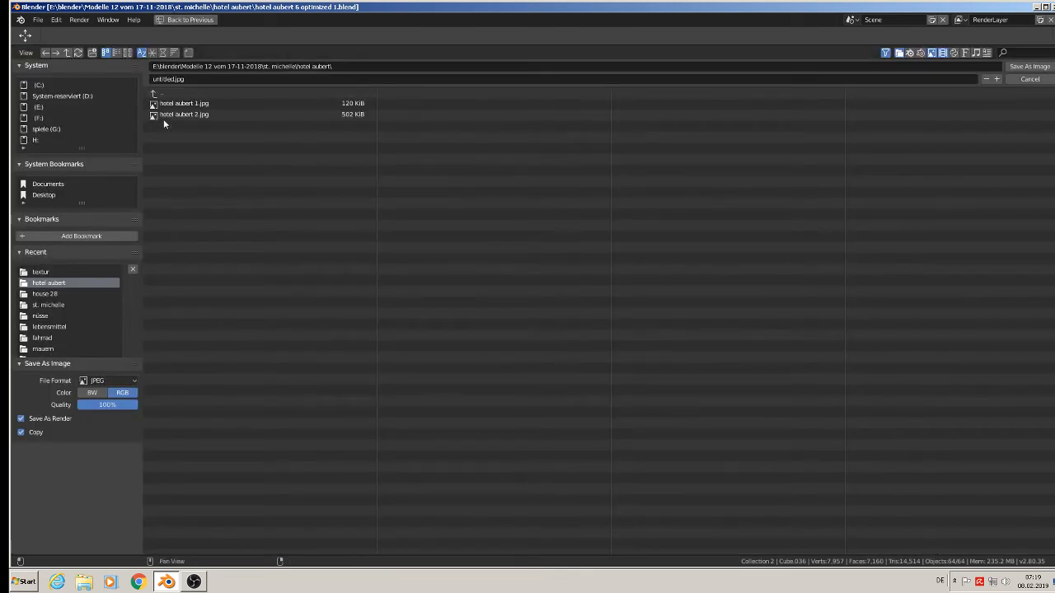
{"action": "left_click", "coordinate": [176, 79]}
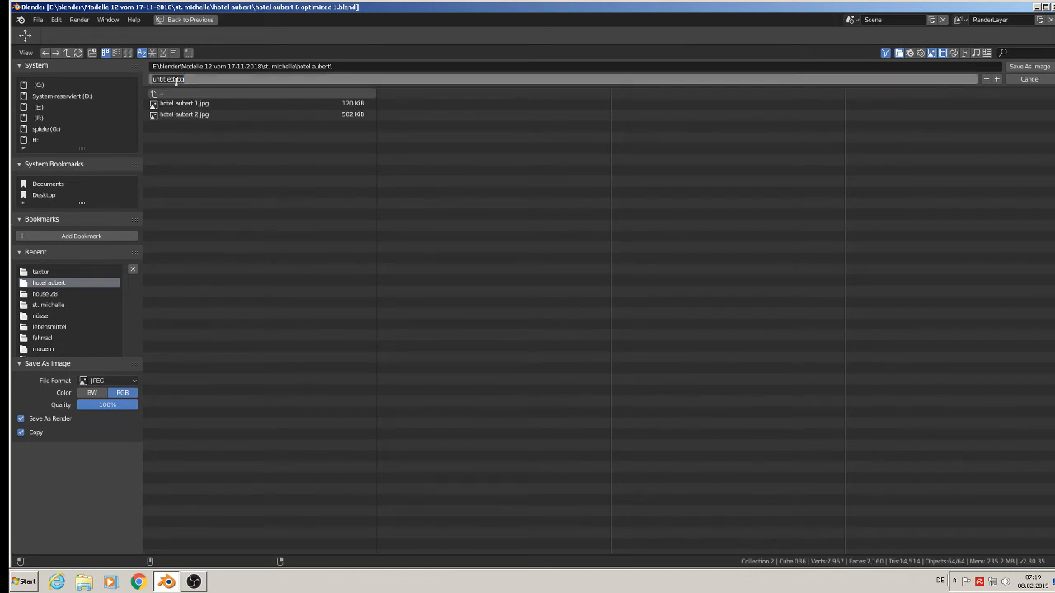
{"action": "left_click_drag", "start_coordinate": [174, 77], "coordinate": [102, 70]}
{"action": "left_click", "coordinate": [157, 84]}
{"action": "key", "text": "BackSpace"}
{"action": "key", "text": "BackSpace"}
{"action": "key", "text": "BackSpace"}
{"action": "key", "text": "BackSpace"}
{"action": "key", "text": "BackSpace"}
{"action": "key", "text": "BackSpace"}
{"action": "key", "text": "BackSpace"}
{"action": "key", "text": "BackSpace"}
{"action": "type", "text": "hotel aa"}
{"action": "type", "text": "bert fro"}
{"action": "type", "text": "nt render"}
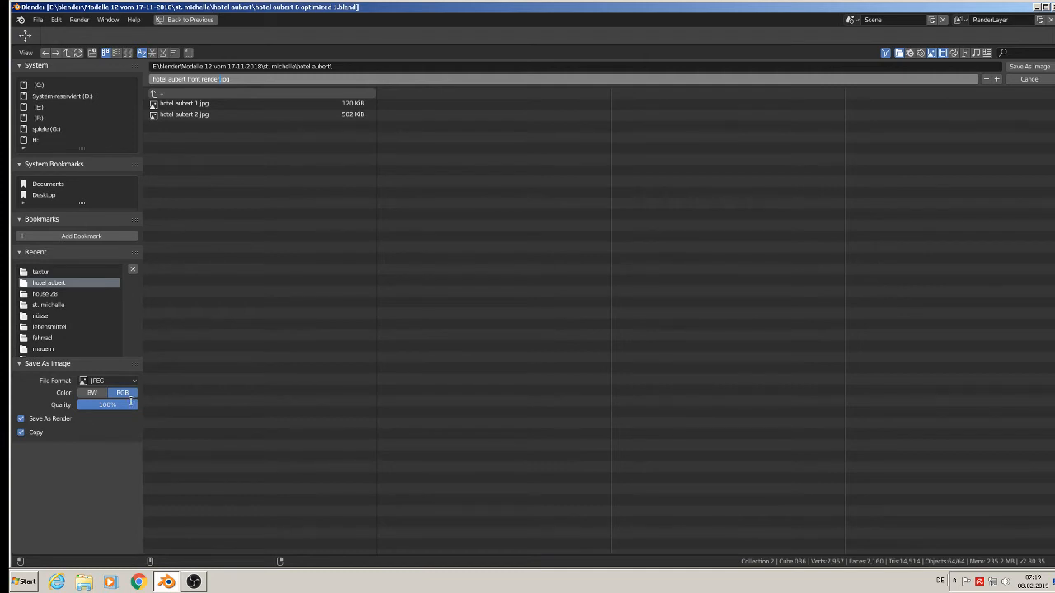
Choose the textur folder as the destination and save the front render there.
{"action": "left_click", "coordinate": [1038, 71]}
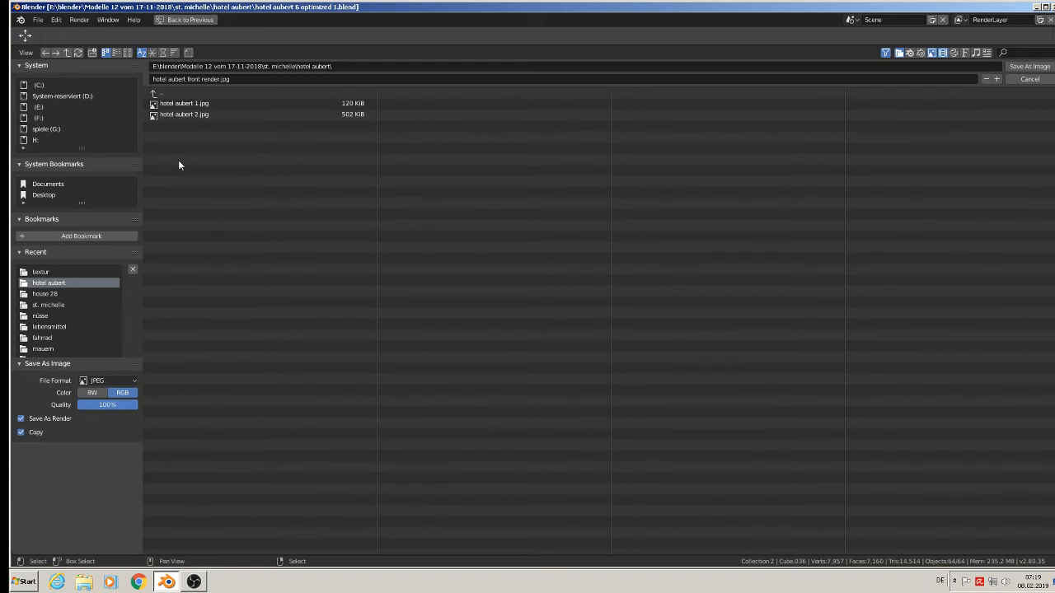
{"action": "left_click", "coordinate": [51, 273]}
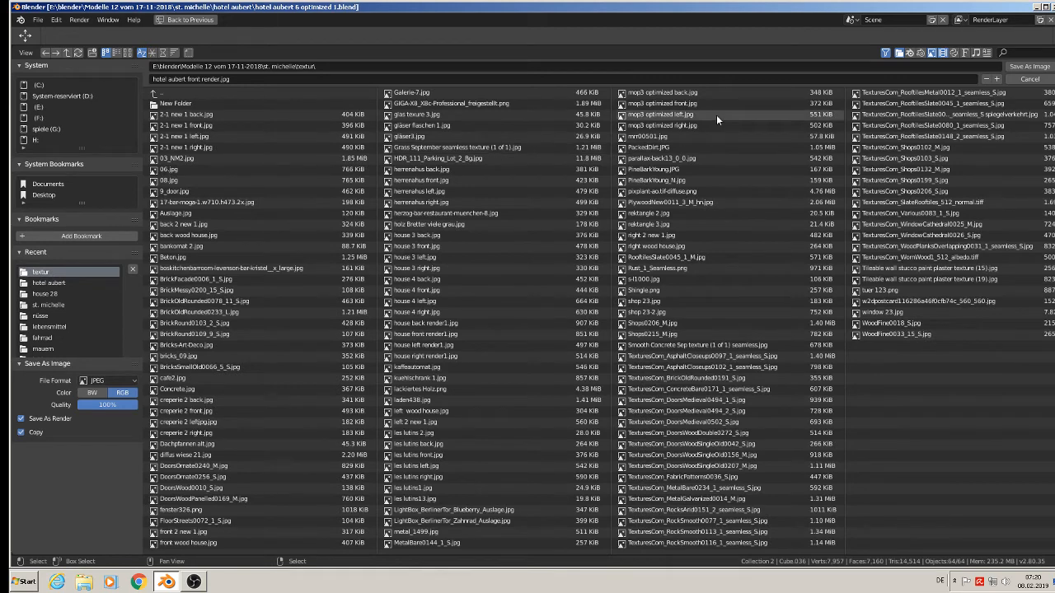
{"action": "left_click", "coordinate": [1022, 79]}
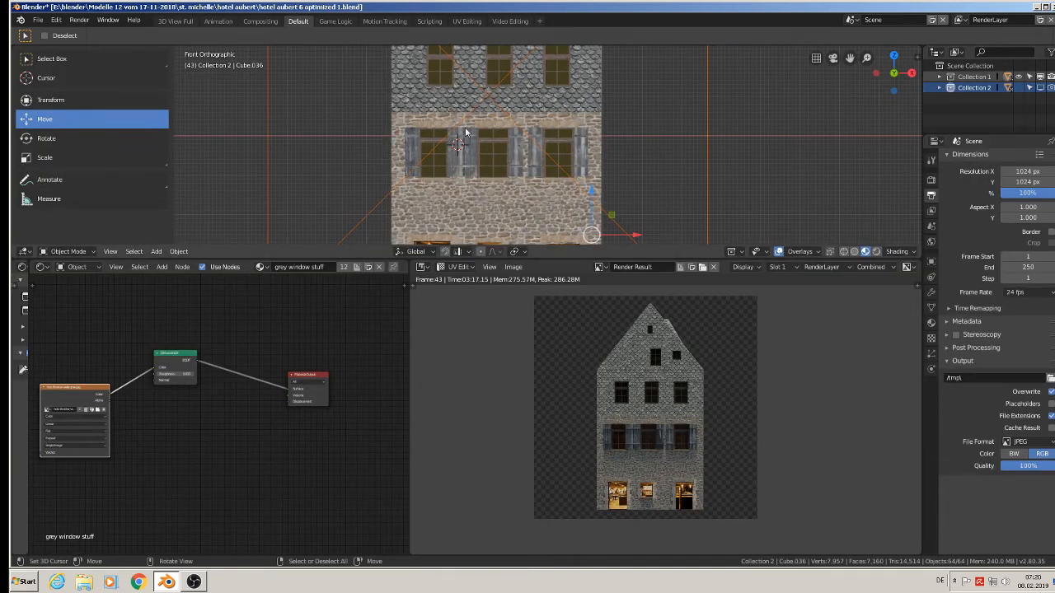
Move the camera along the Y axis from in front of the hotel to behind its rear wall.
{"action": "scroll", "coordinate": [488, 179], "scroll_direction": "down", "scroll_amount": 4}
{"action": "scroll", "coordinate": [489, 180], "scroll_direction": "down", "scroll_amount": 2}
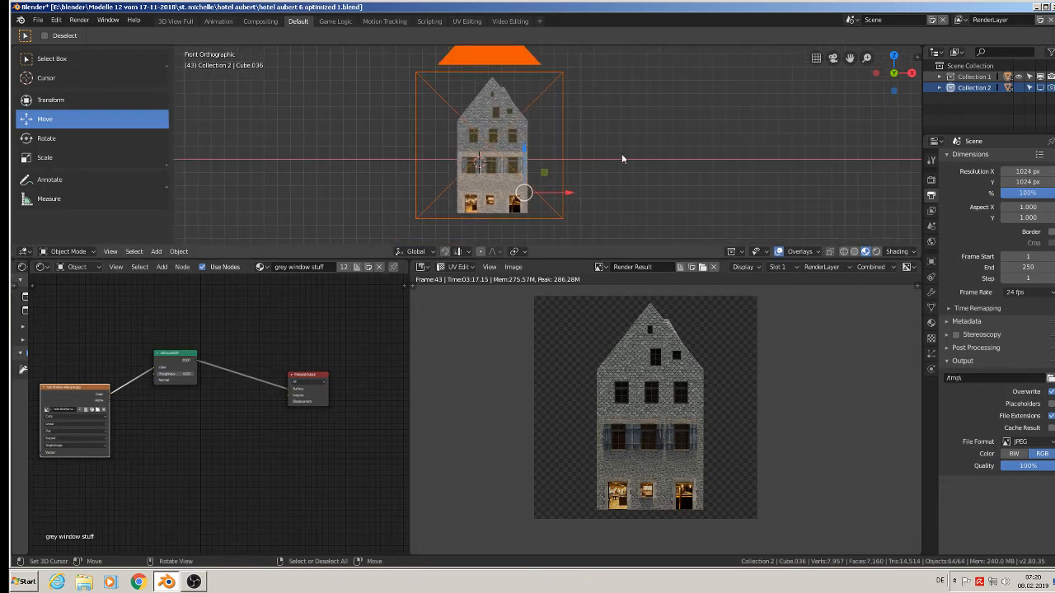
{"action": "middle_click_drag", "start_coordinate": [601, 157], "coordinate": [490, 192]}
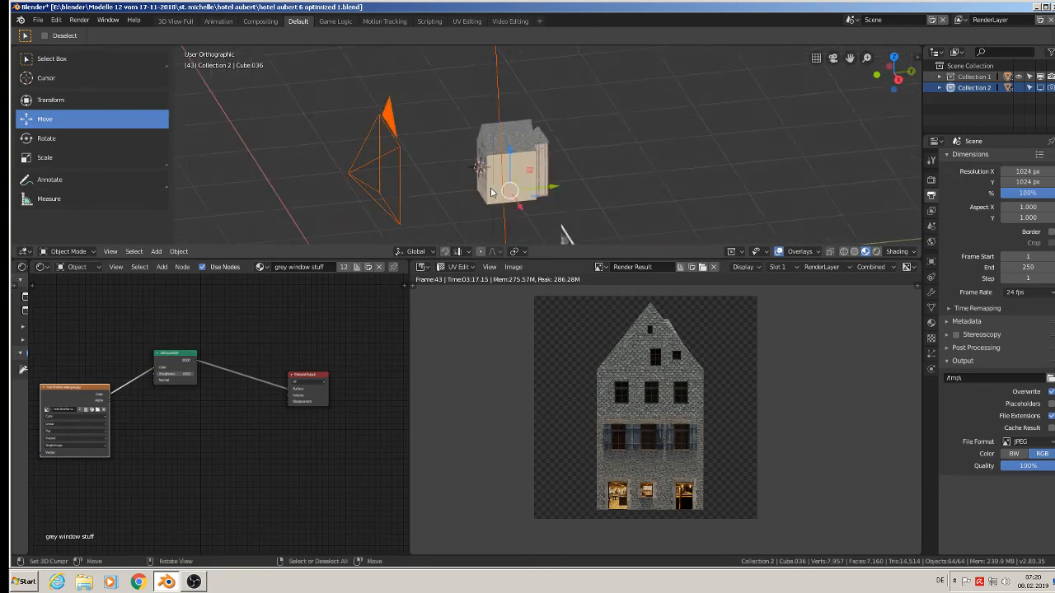
{"action": "left_click", "coordinate": [399, 178]}
{"action": "left_click_drag", "start_coordinate": [429, 173], "coordinate": [525, 159]}
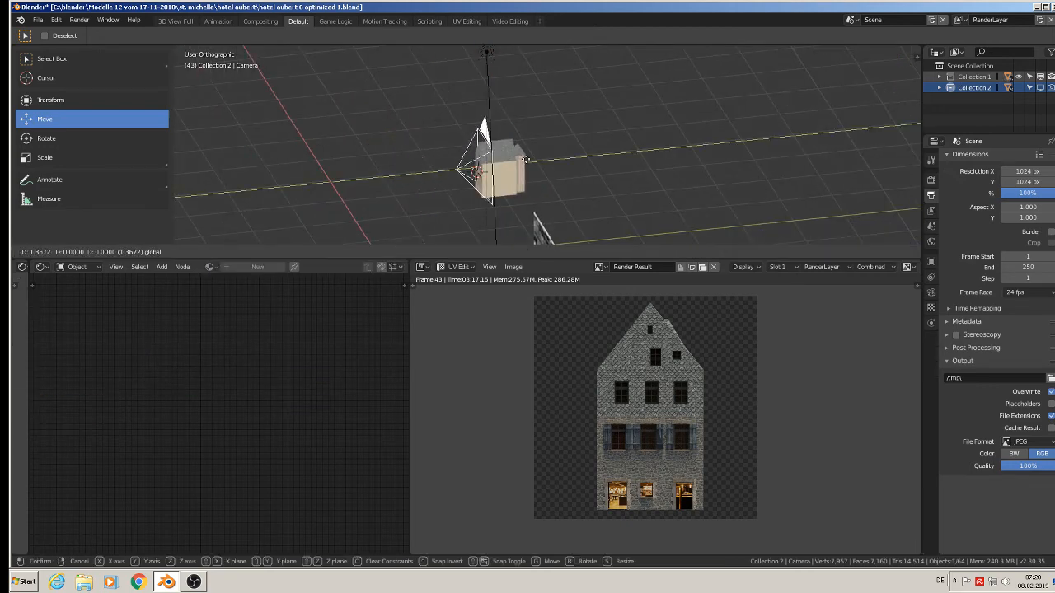
{"action": "key", "text": "Escape"}
Rotate the camera 180° about the global Z axis and move it slightly farther from the hotel along Y.
{"action": "key", "text": "r"}
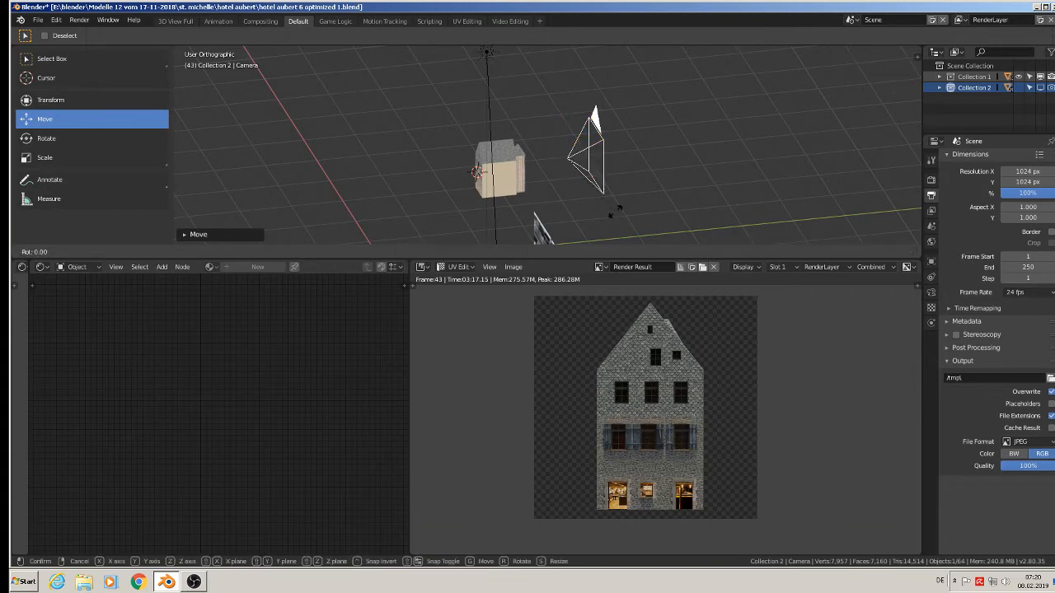
{"action": "type", "text": "z1"}
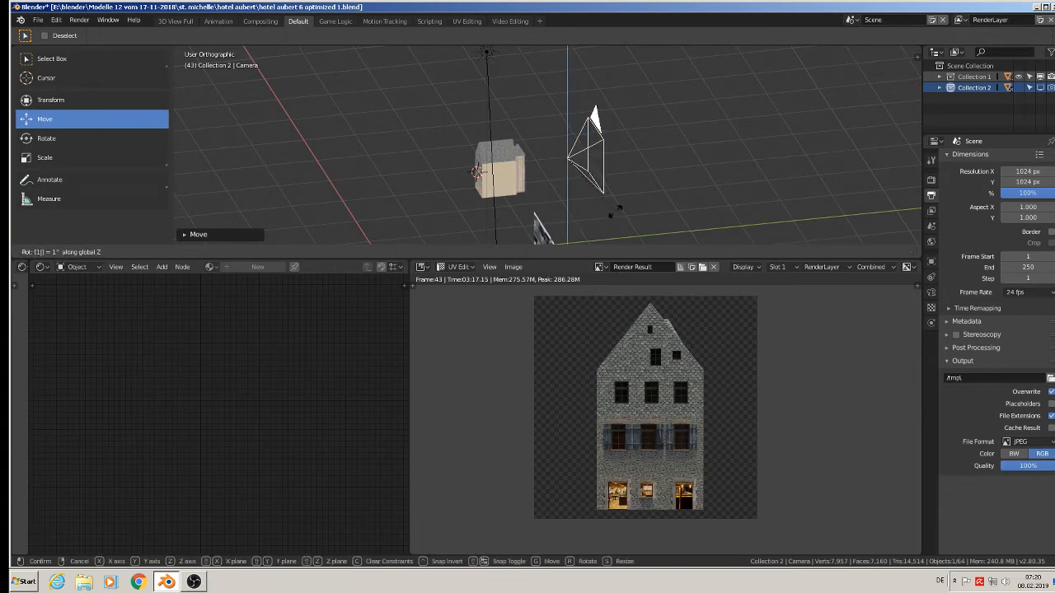
{"action": "type", "text": "80"}
{"action": "key", "text": "Return"}
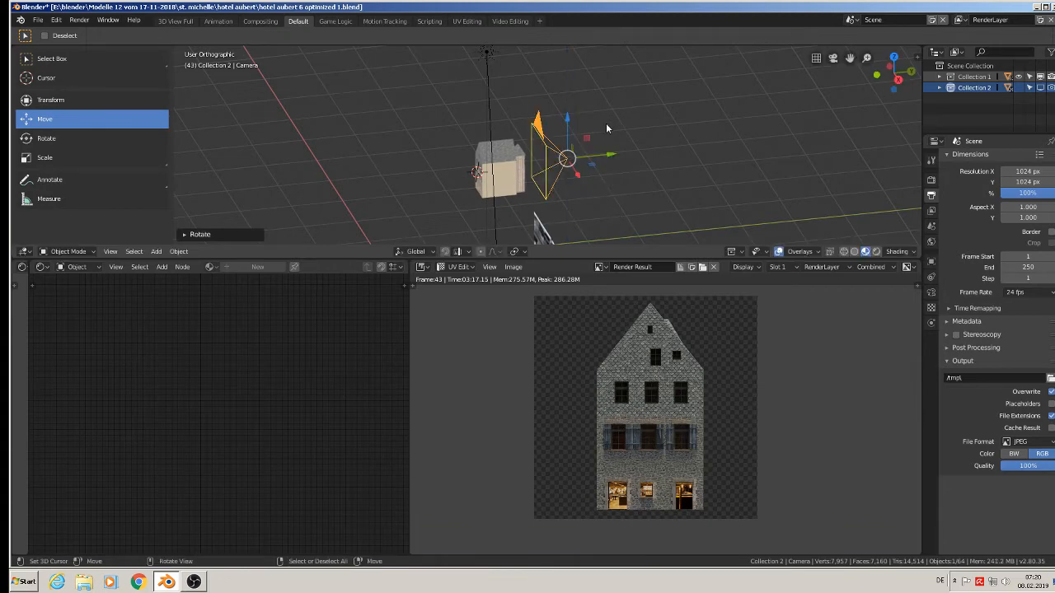
{"action": "mouse_move", "coordinate": [610, 155]}
{"action": "left_mouse_down"}
{"action": "mouse_move", "coordinate": [592, 157]}
{"action": "mouse_move", "coordinate": [629, 160]}
{"action": "left_mouse_up"}
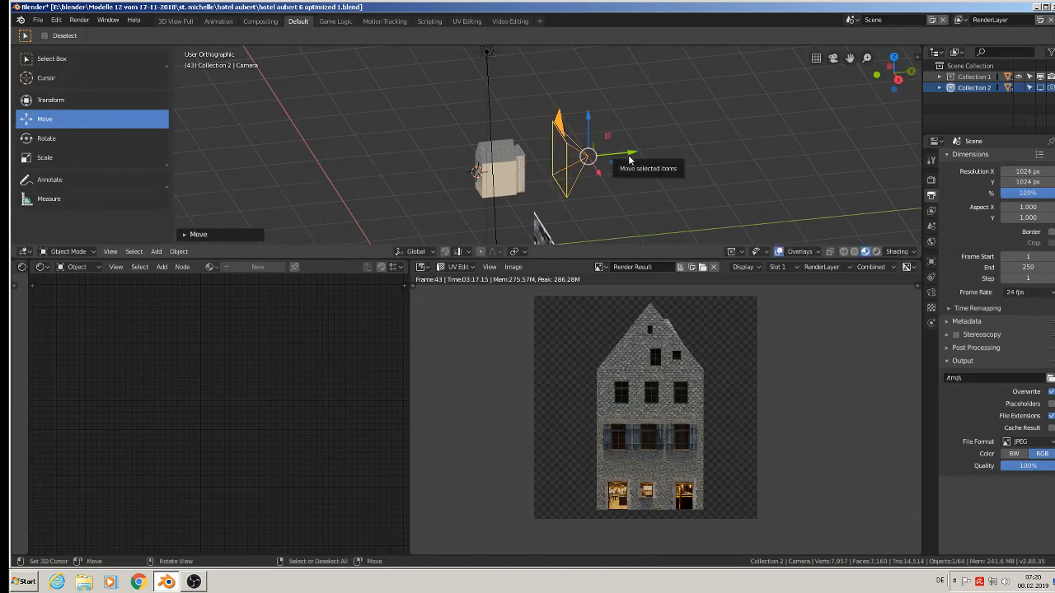
Look through the camera, check that the whole rear facade is framed, and render the frame.
{"action": "key", "text": "KP_0"}
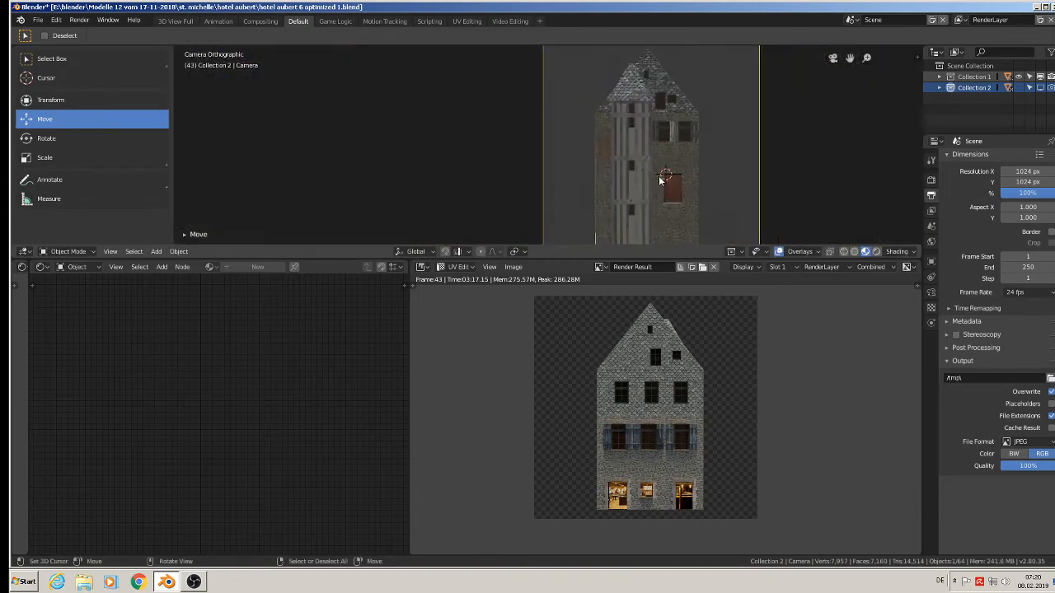
{"action": "scroll", "coordinate": [660, 181], "scroll_direction": "down", "scroll_amount": 1}
{"action": "middle_click_drag", "start_coordinate": [660, 179], "coordinate": [616, 174], "text": "shift"}
{"action": "scroll", "coordinate": [615, 174], "scroll_direction": "up", "scroll_amount": 1}
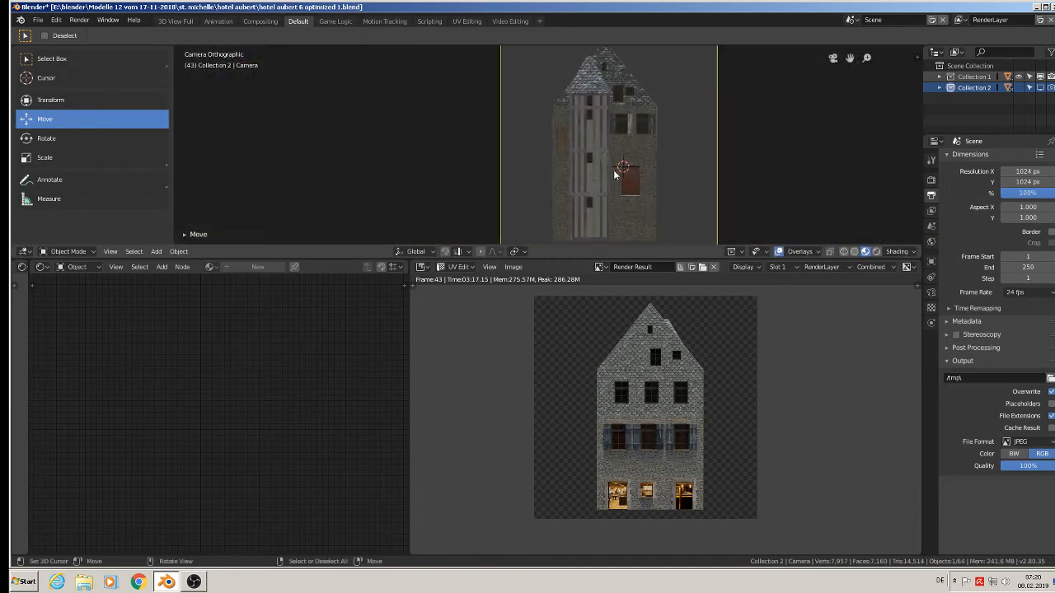
{"action": "scroll", "coordinate": [613, 174], "scroll_direction": "up", "scroll_amount": 3}
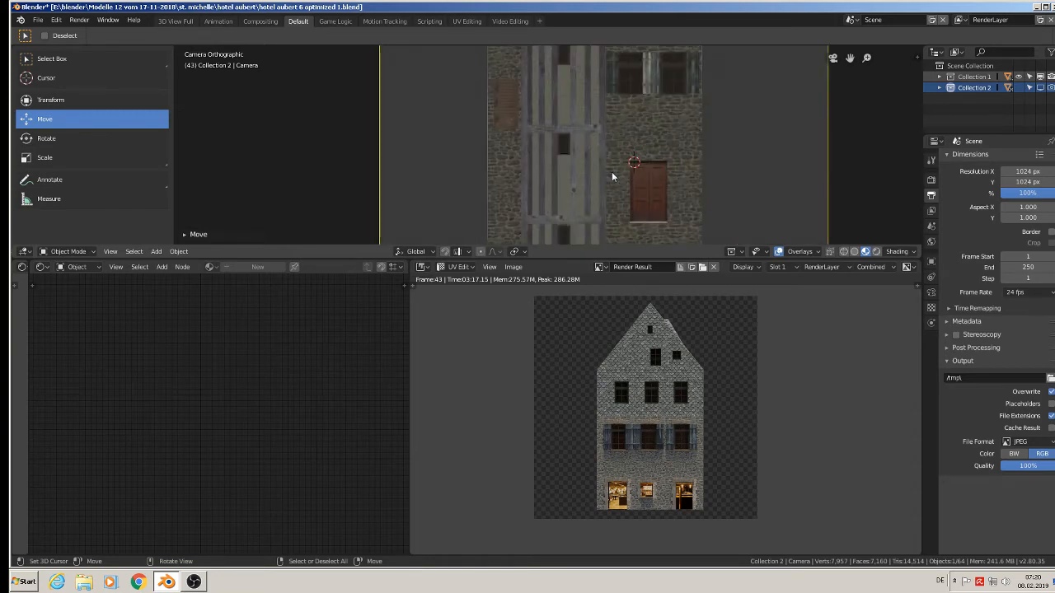
{"action": "scroll", "coordinate": [612, 177], "scroll_direction": "down", "scroll_amount": 3}
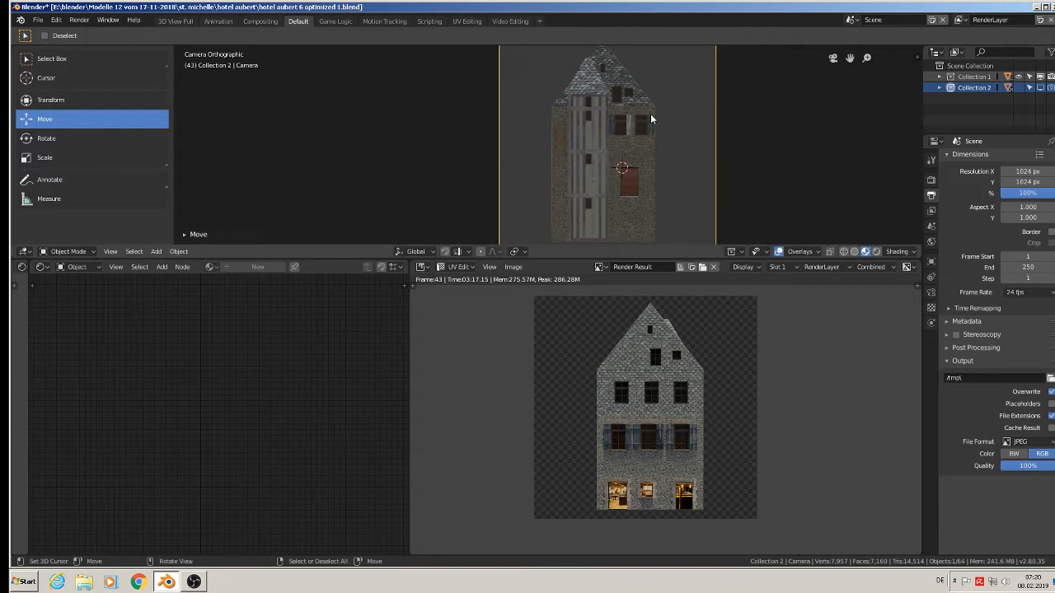
{"action": "scroll", "coordinate": [662, 127], "scroll_direction": "down", "scroll_amount": 2}
{"action": "middle_click_drag", "start_coordinate": [662, 127], "coordinate": [602, 132], "text": "shift"}
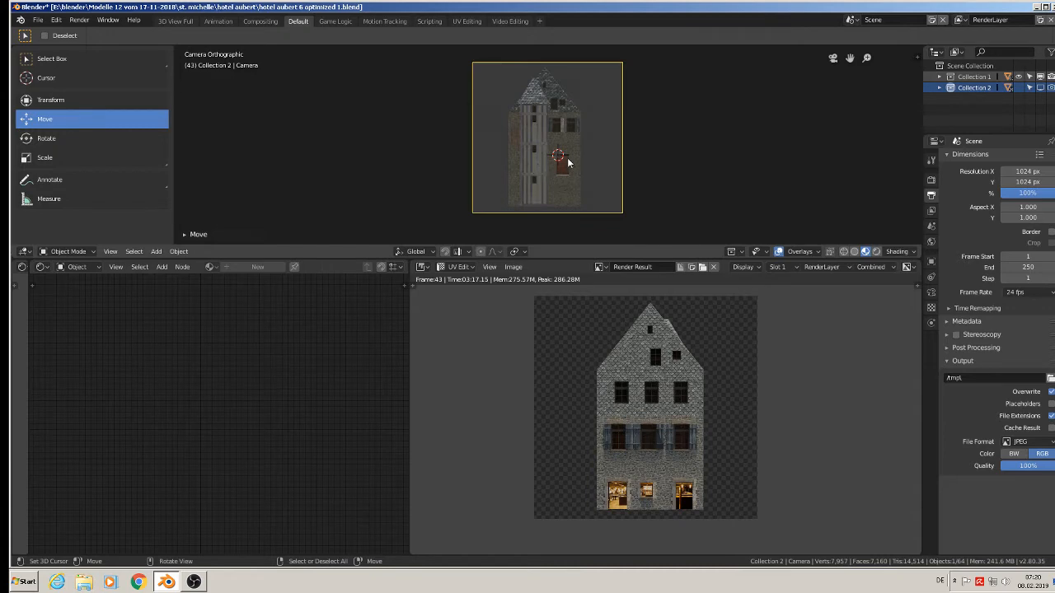
{"action": "key", "text": "F12"}
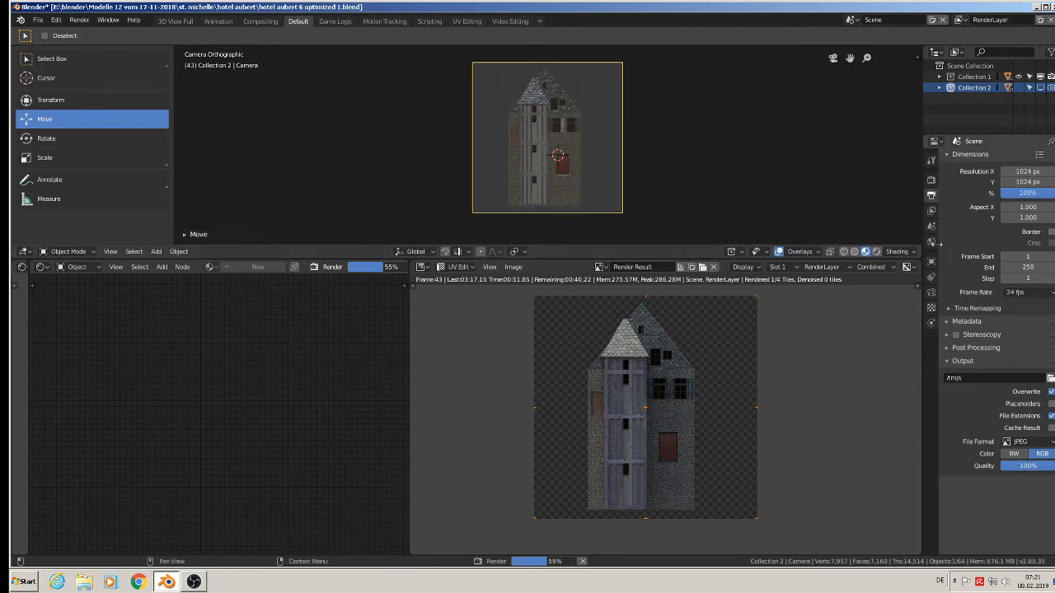
Turn off Denoising for the view layer and disable Hair in the render settings.
{"action": "left_click", "coordinate": [932, 211]}
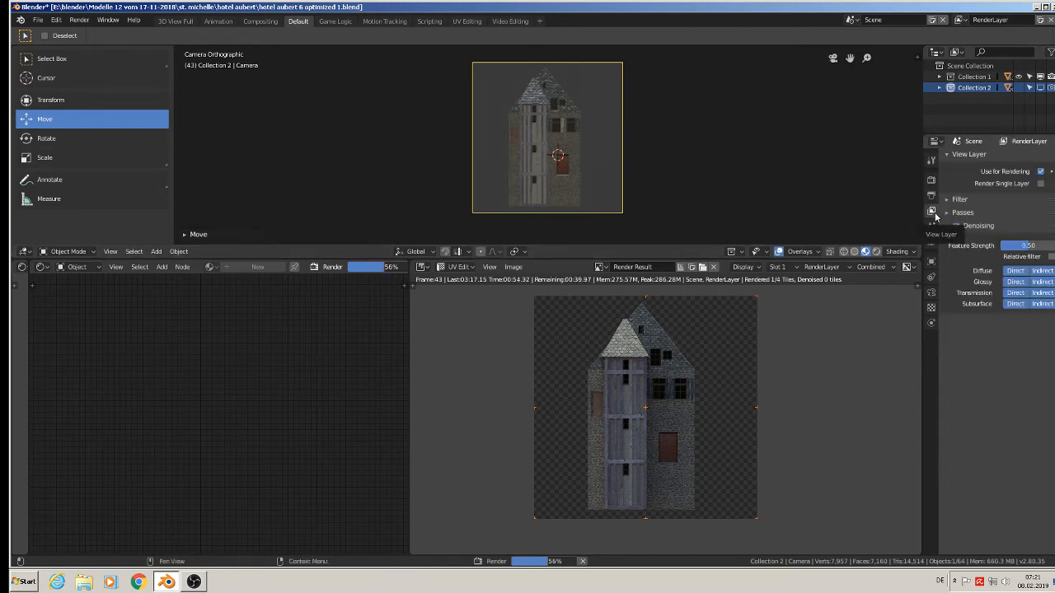
{"action": "left_click", "coordinate": [956, 226]}
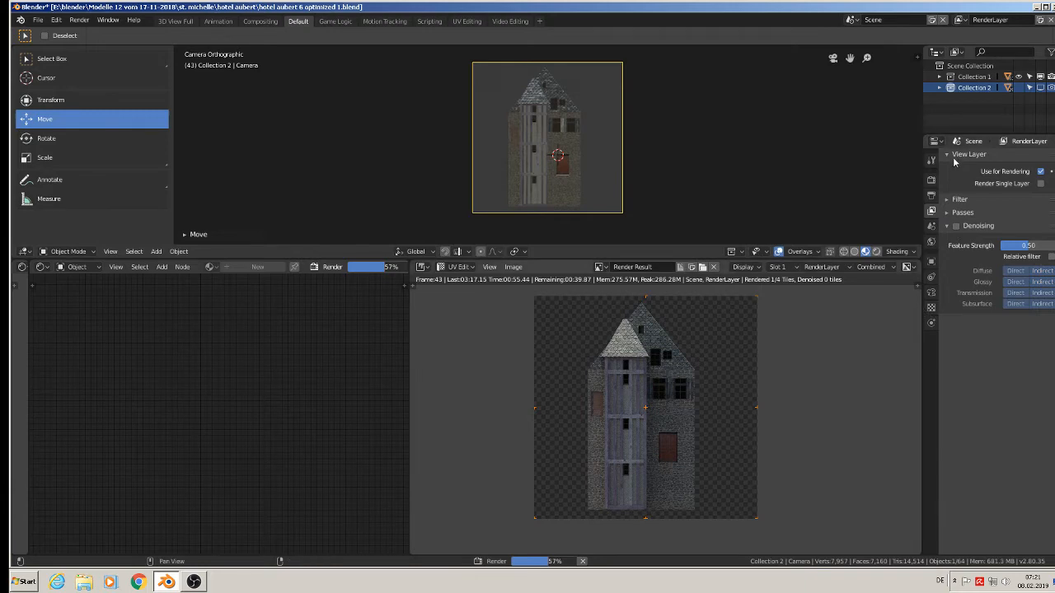
{"action": "left_click", "coordinate": [932, 196]}
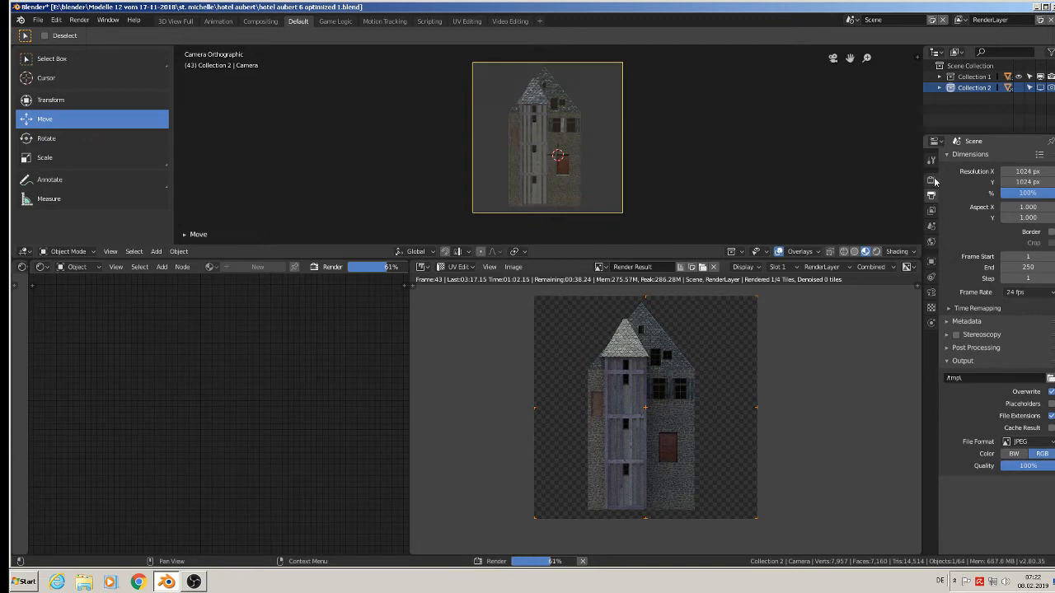
{"action": "left_click", "coordinate": [932, 180]}
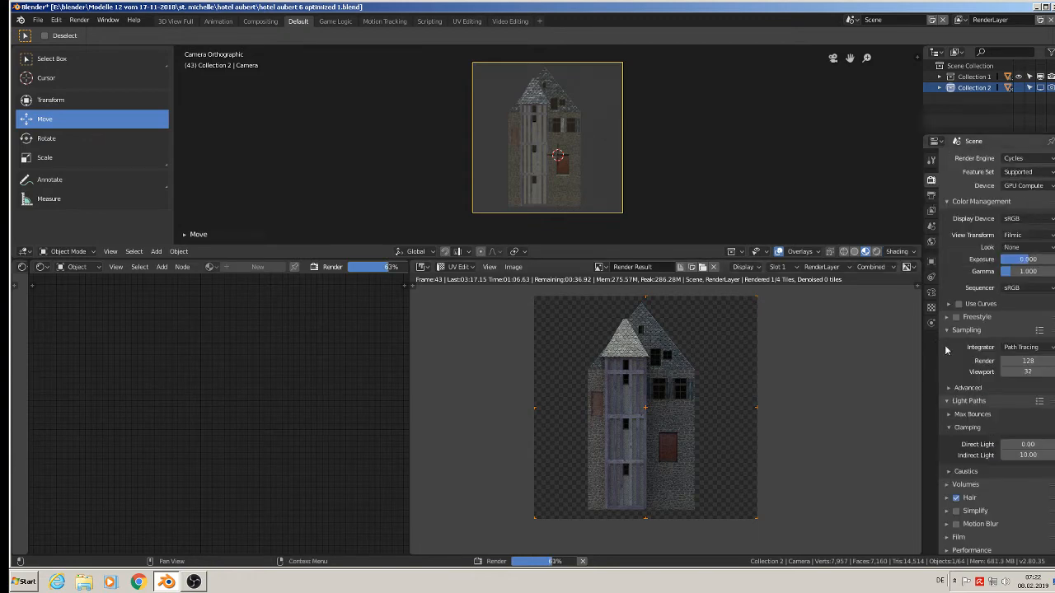
{"action": "left_click", "coordinate": [955, 497]}
Review the view layer, scene, object and camera settings, and check the Cycles render device option.
{"action": "left_click", "coordinate": [932, 212]}
{"action": "left_click", "coordinate": [932, 227]}
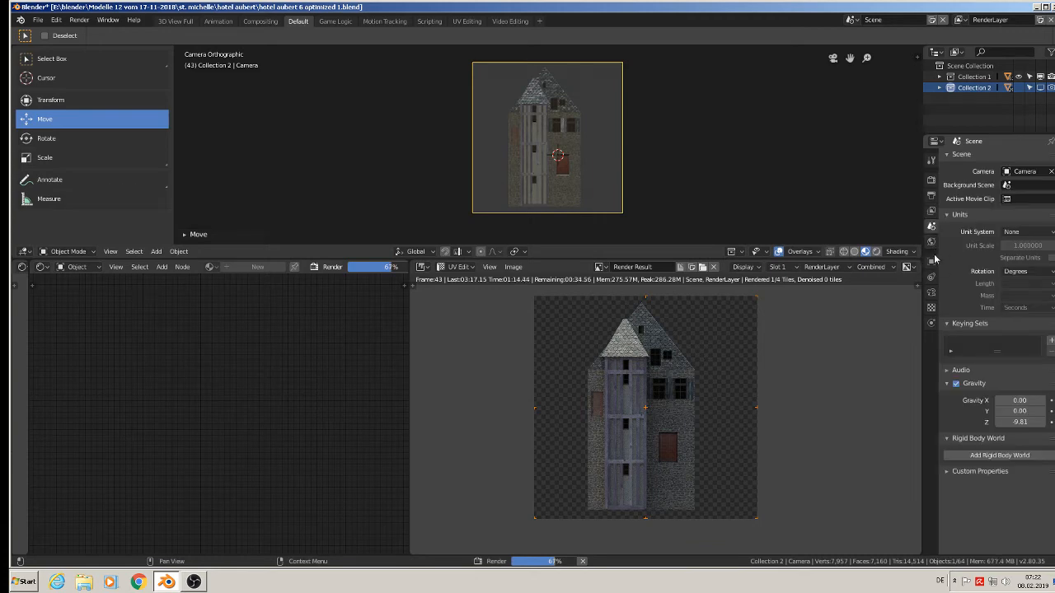
{"action": "left_click", "coordinate": [932, 262]}
{"action": "left_click", "coordinate": [932, 292]}
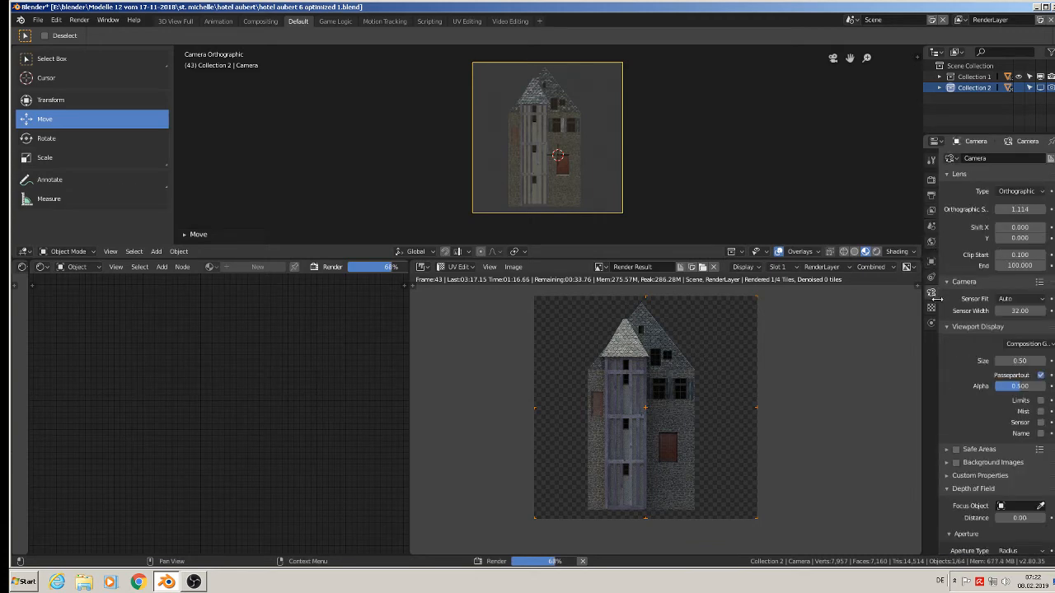
{"action": "left_click", "coordinate": [931, 160]}
{"action": "left_click", "coordinate": [931, 181]}
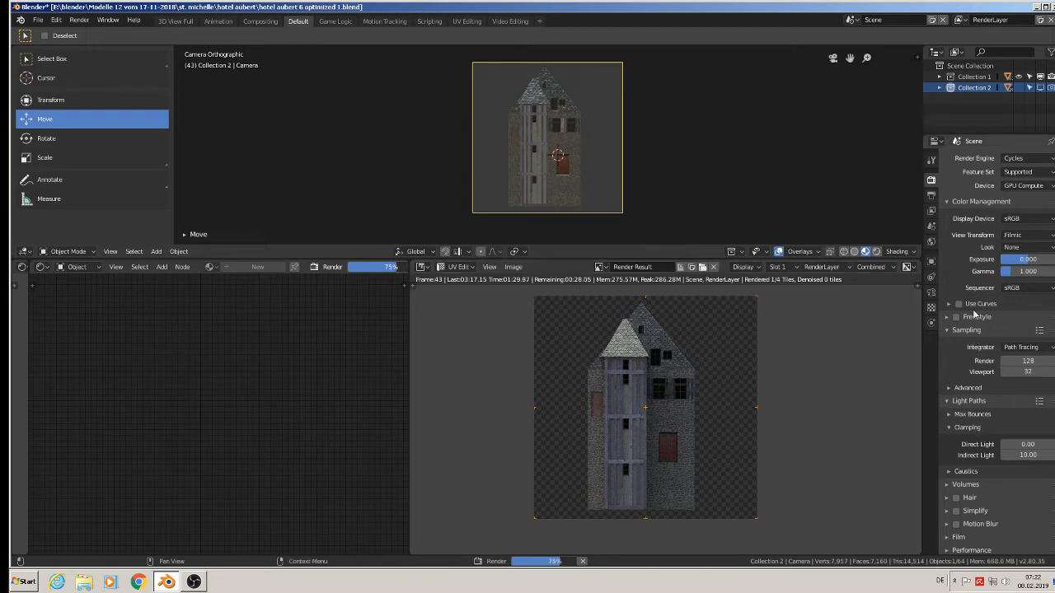
{"action": "left_click", "coordinate": [1025, 188]}
{"action": "left_click", "coordinate": [1025, 188]}
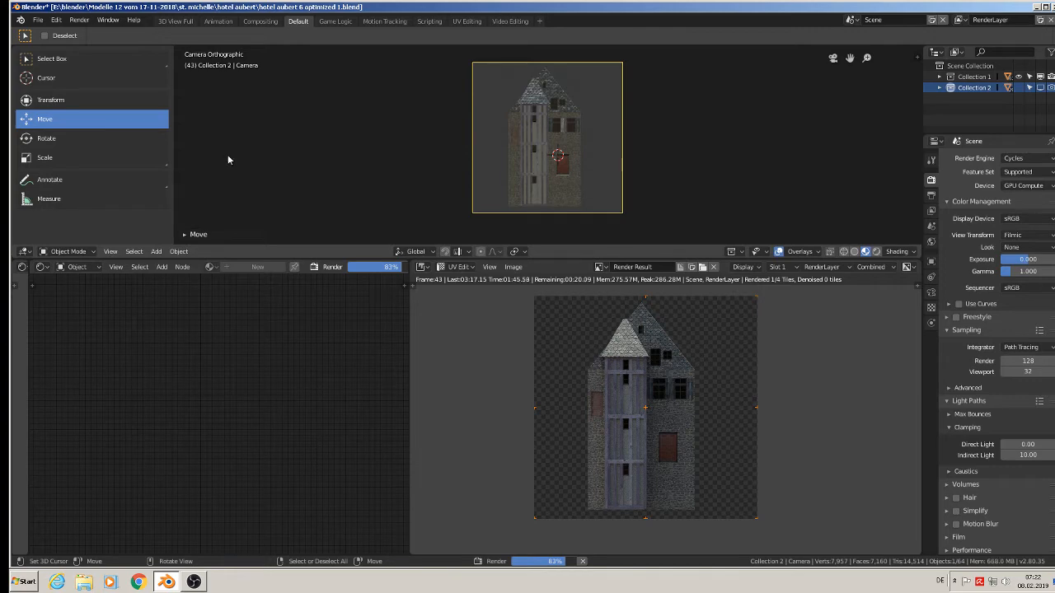
Check which Cycles compute devices are enabled in the general system preferences, and close the preferences.
{"action": "left_click", "coordinate": [79, 20]}
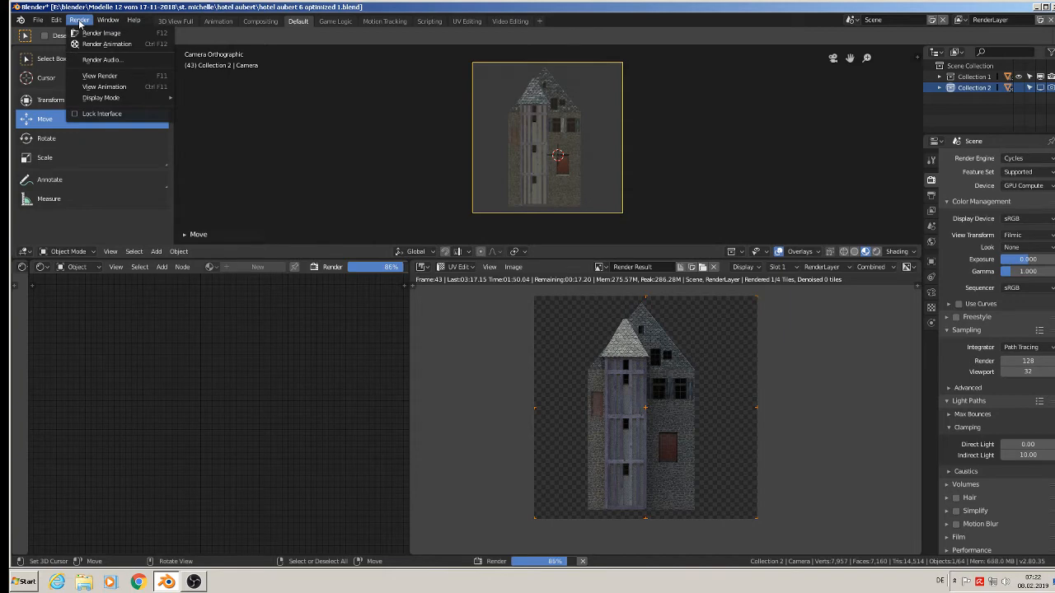
{"action": "mouse_move", "coordinate": [56, 20]}
{"action": "left_click", "coordinate": [80, 151]}
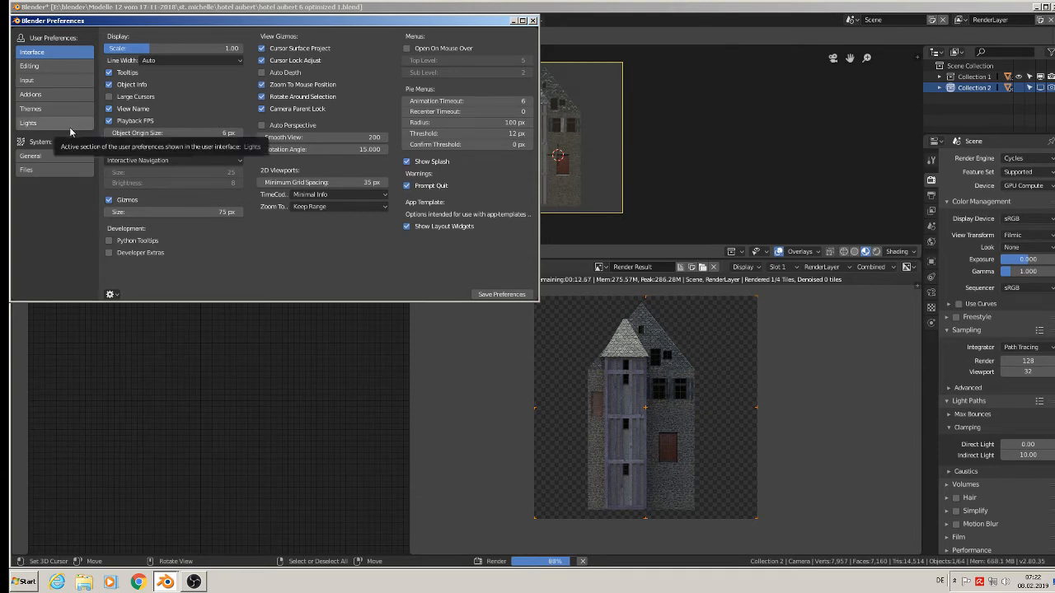
{"action": "left_click", "coordinate": [69, 156]}
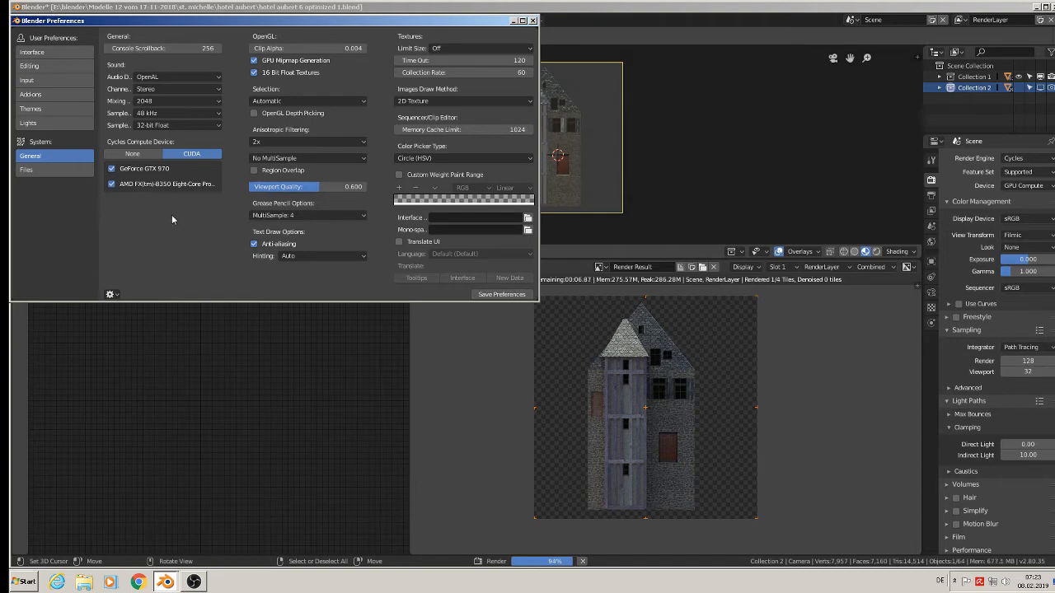
{"action": "left_click", "coordinate": [532, 20]}
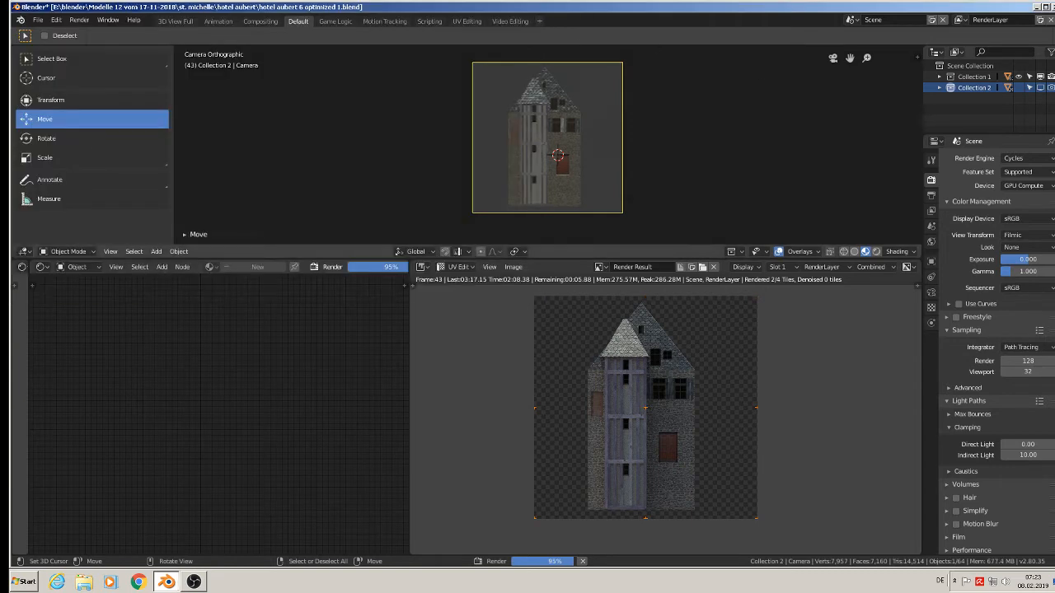
Review the available Feature Set and Device options for Cycles in the render settings, leaving the choices as they are.
{"action": "left_click", "coordinate": [1039, 176]}
{"action": "left_click", "coordinate": [1038, 175]}
{"action": "left_click", "coordinate": [1031, 188]}
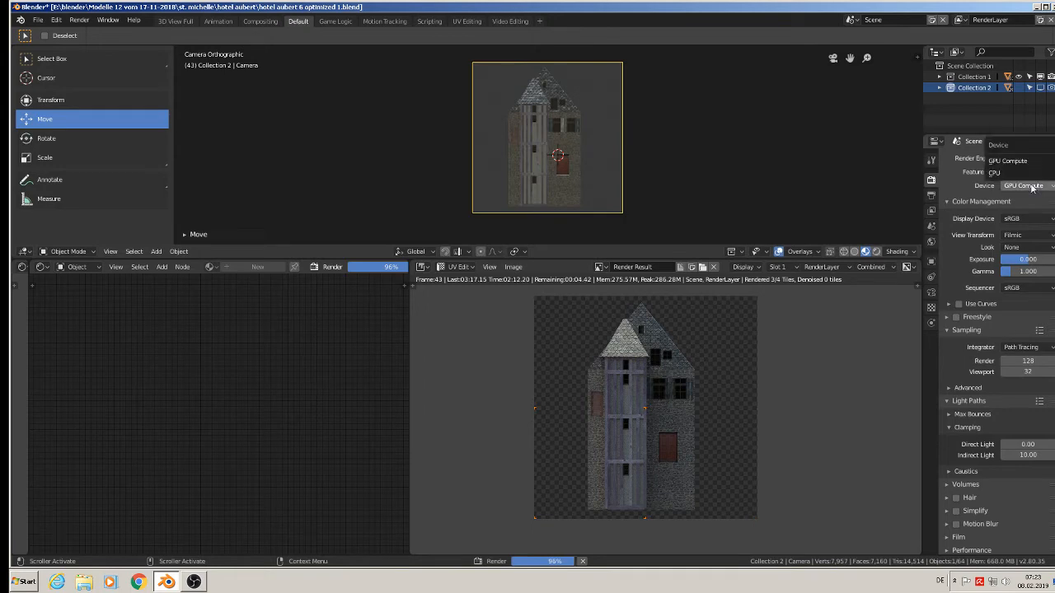
{"action": "left_click", "coordinate": [1032, 188]}
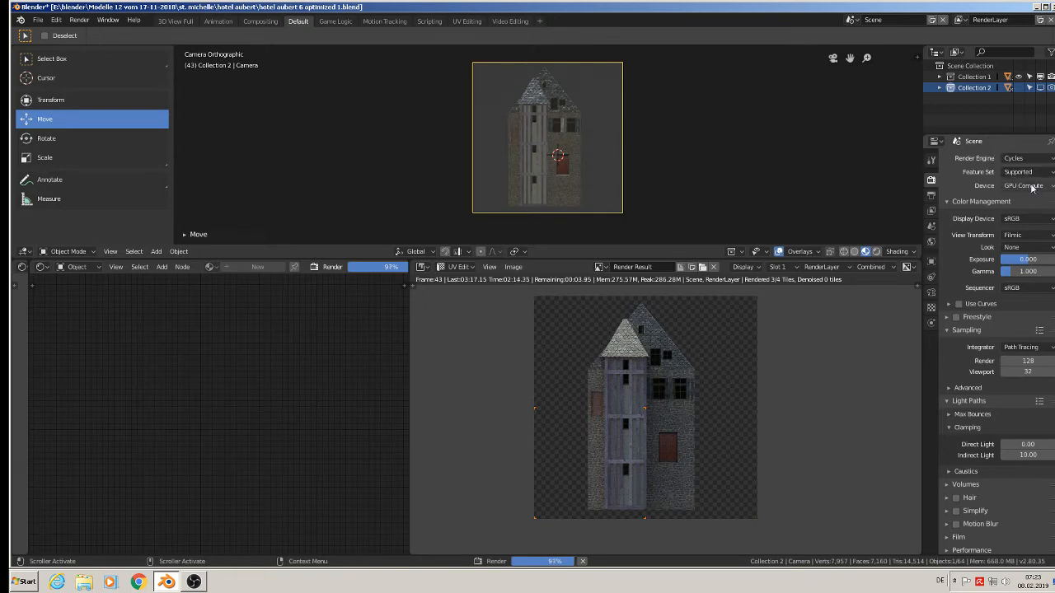
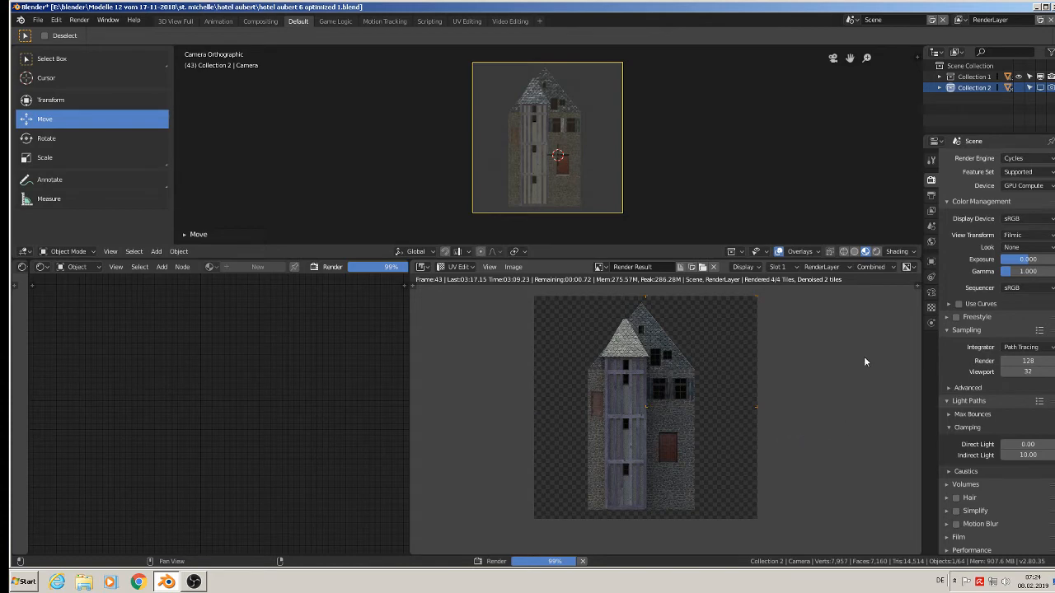
Review the output, view layer and tool settings while the render finishes, returning to the render settings.
{"action": "left_click", "coordinate": [935, 195]}
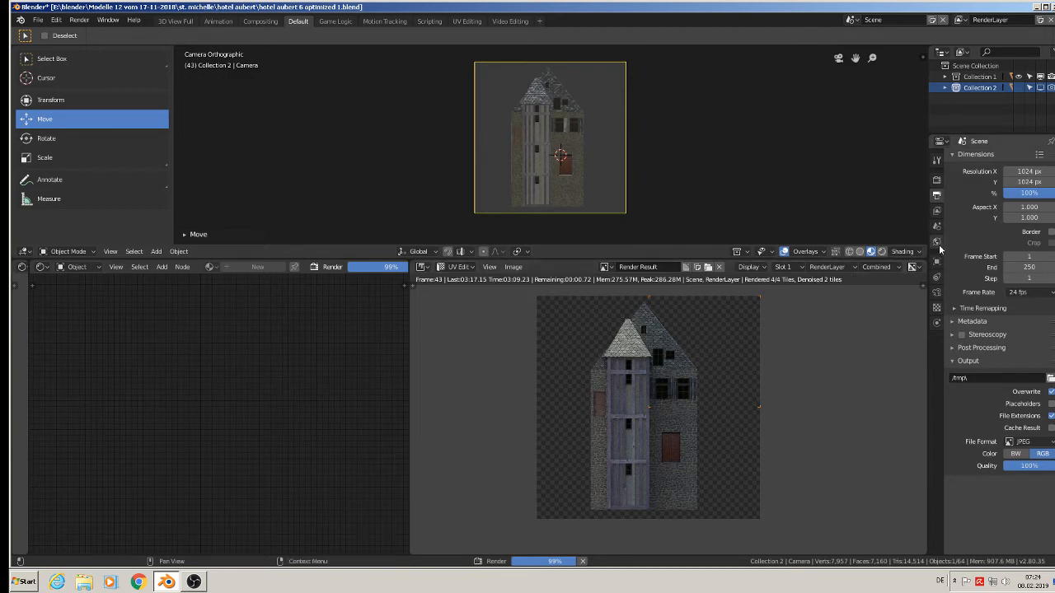
{"action": "left_click", "coordinate": [936, 181]}
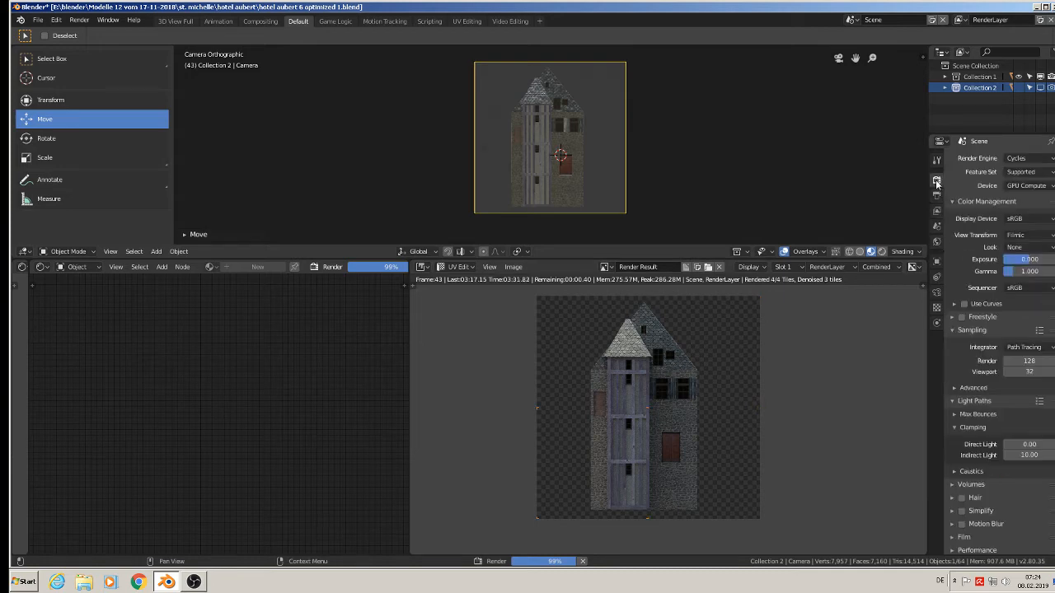
{"action": "left_click", "coordinate": [936, 160]}
{"action": "left_click", "coordinate": [936, 181]}
{"action": "left_click", "coordinate": [937, 194]}
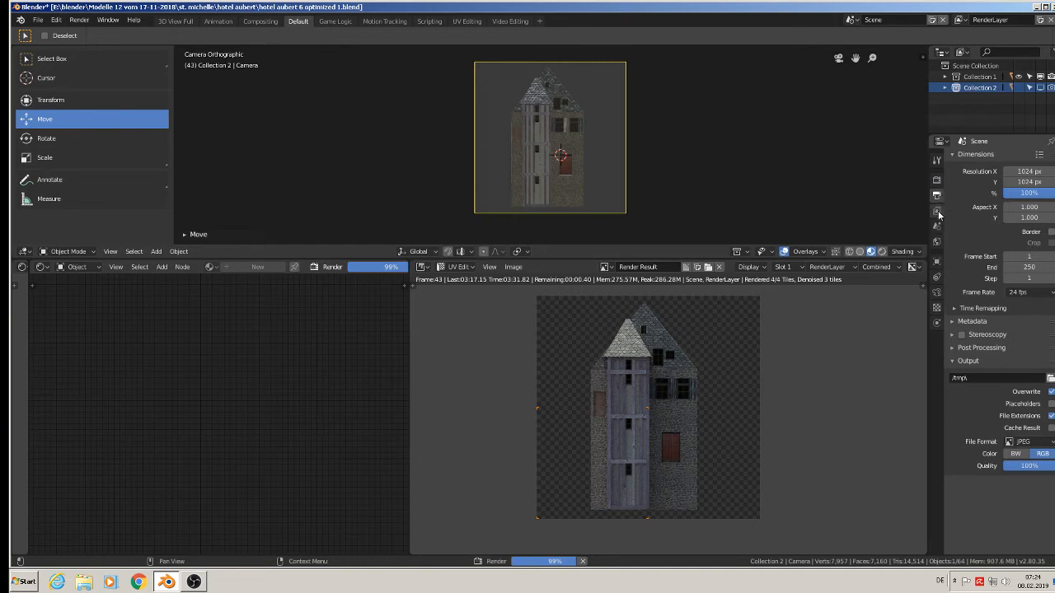
{"action": "left_click", "coordinate": [937, 211]}
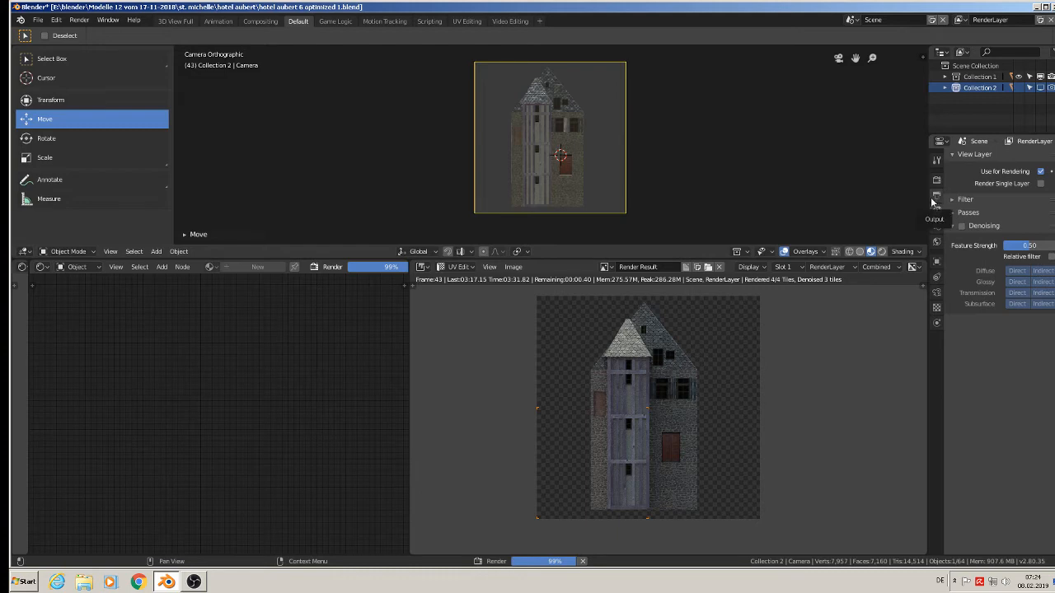
{"action": "left_click", "coordinate": [936, 160]}
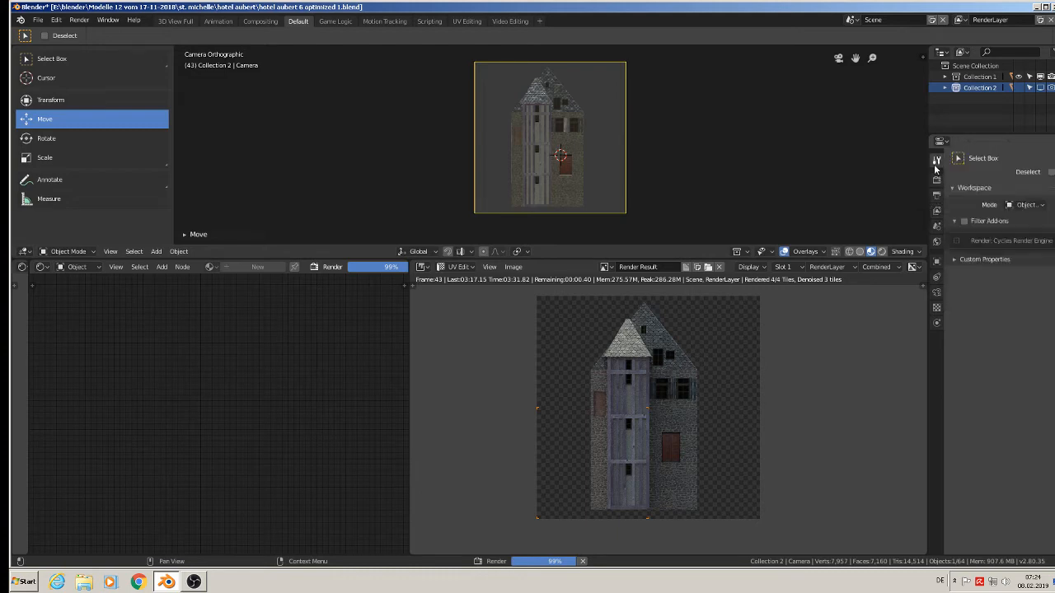
{"action": "left_click", "coordinate": [936, 181]}
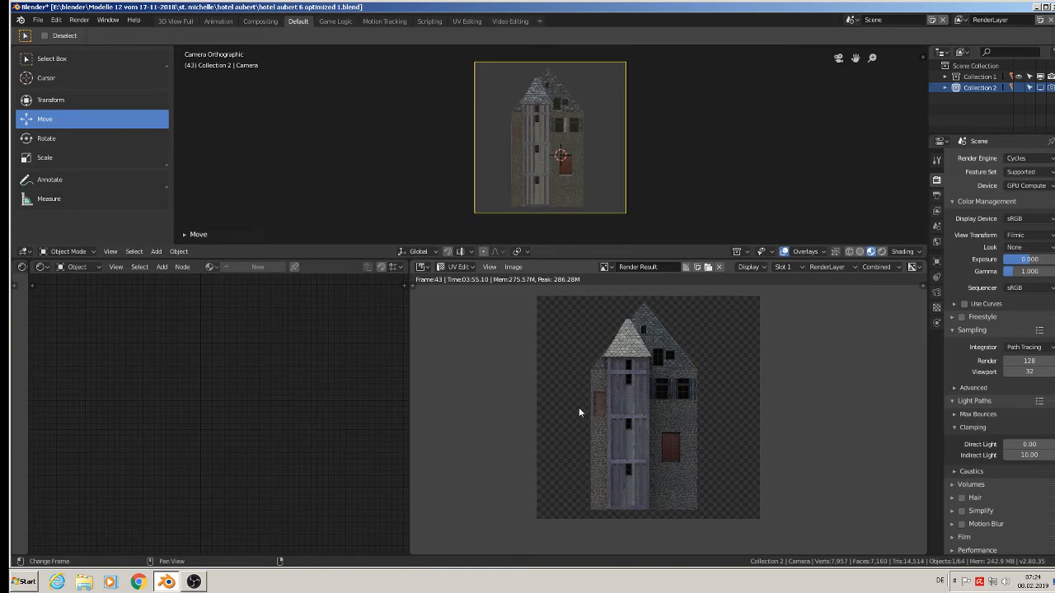
Save the finished render as hotel aubert back render.jpg in the textur folder.
{"action": "scroll", "coordinate": [634, 403], "scroll_direction": "up", "scroll_amount": 1}
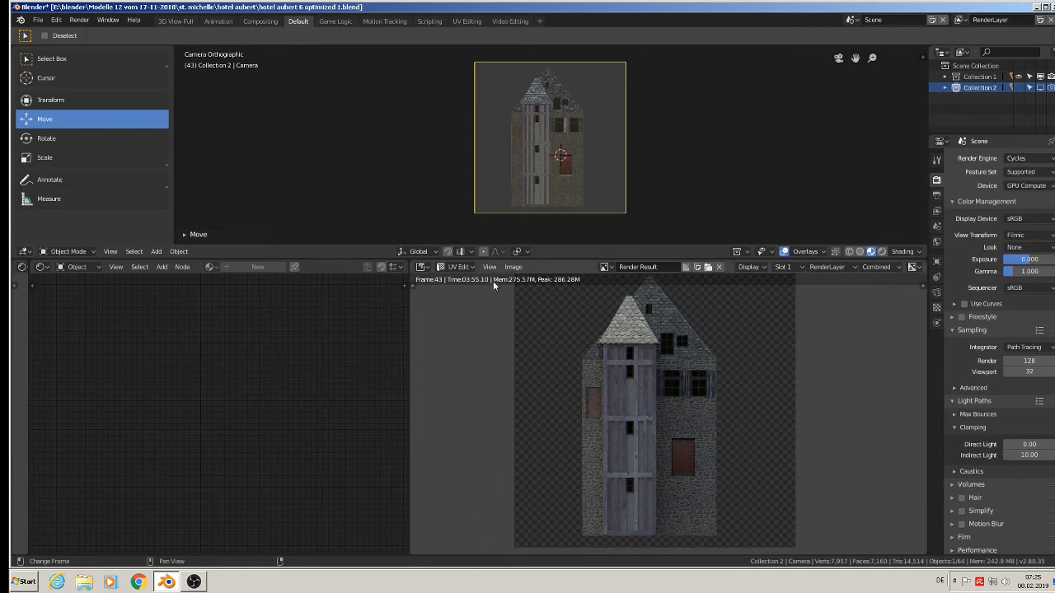
{"action": "left_click", "coordinate": [513, 267]}
{"action": "left_click", "coordinate": [513, 267]}
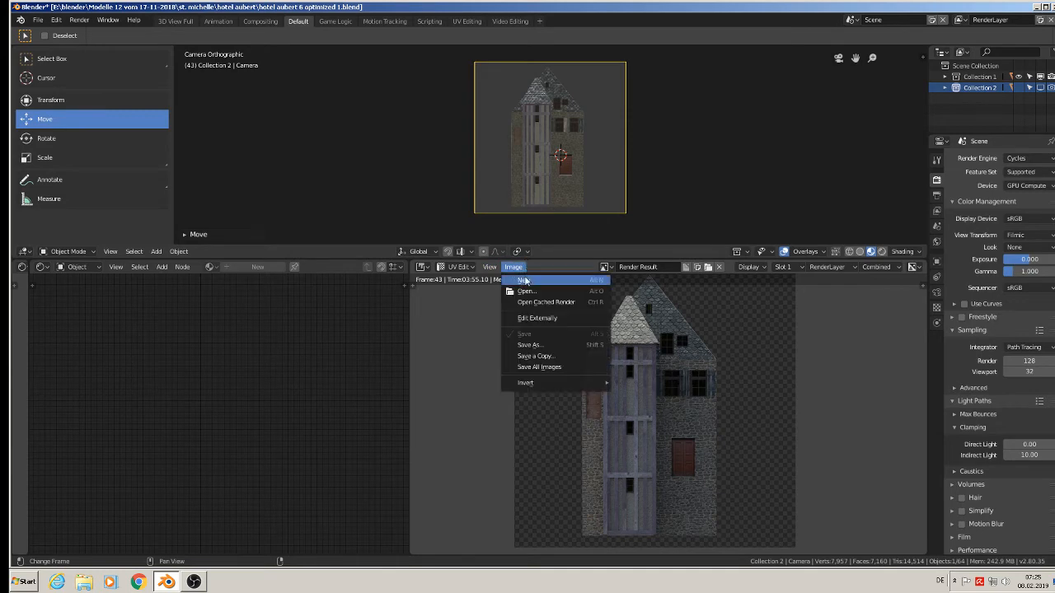
{"action": "left_click", "coordinate": [557, 344]}
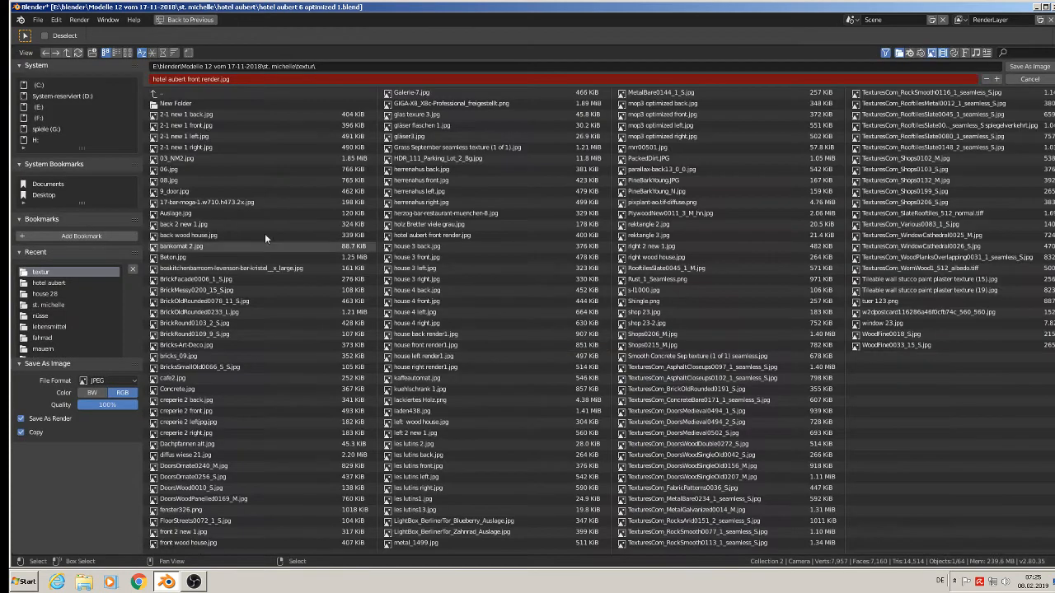
{"action": "left_click", "coordinate": [215, 77]}
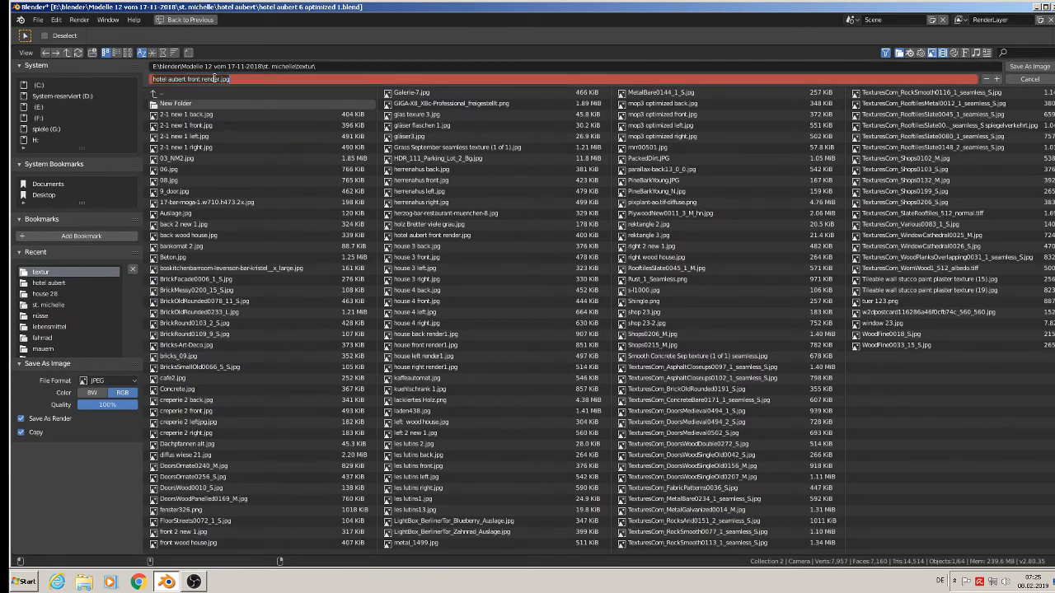
{"action": "left_click", "coordinate": [155, 79]}
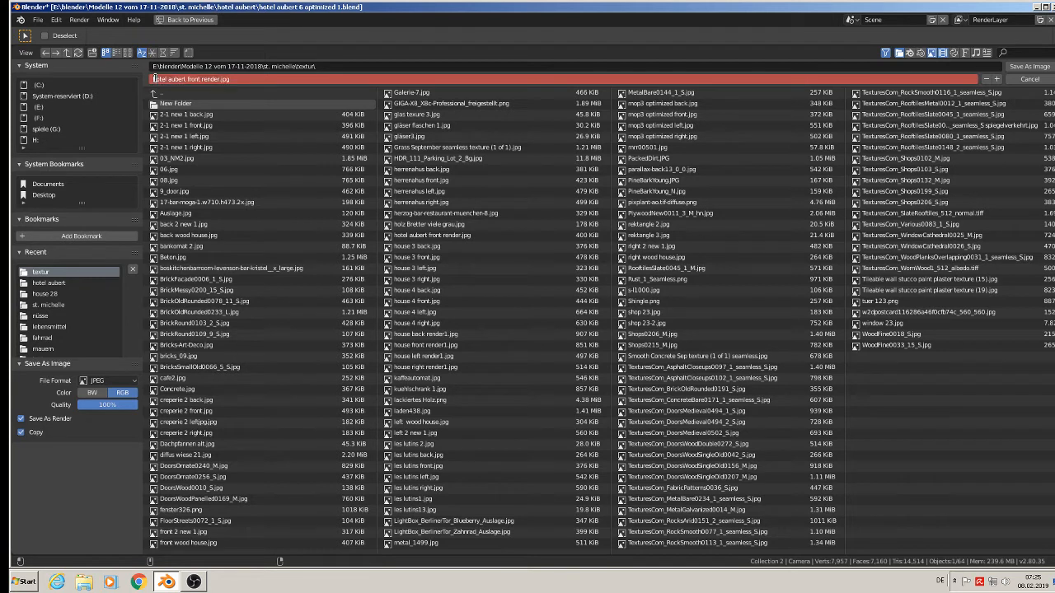
{"action": "double_click", "coordinate": [193, 78]}
{"action": "type", "text": "back"}
{"action": "left_click", "coordinate": [1029, 66]}
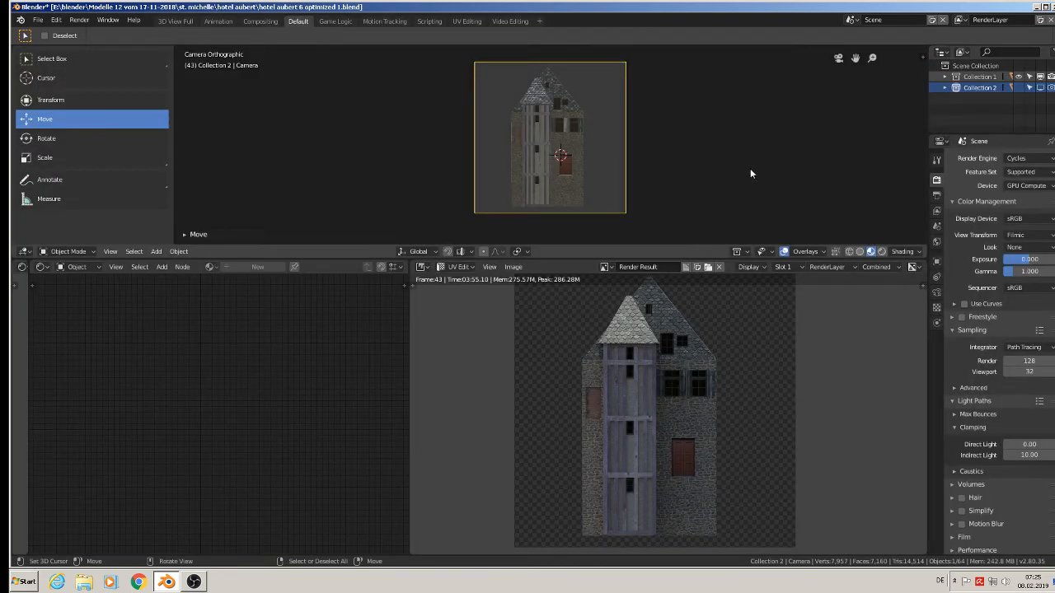
Leave the camera view and rotate the camera 90° about the global Z axis.
{"action": "scroll", "coordinate": [593, 186], "scroll_direction": "down", "scroll_amount": 1}
{"action": "middle_click_drag", "start_coordinate": [593, 179], "coordinate": [635, 186]}
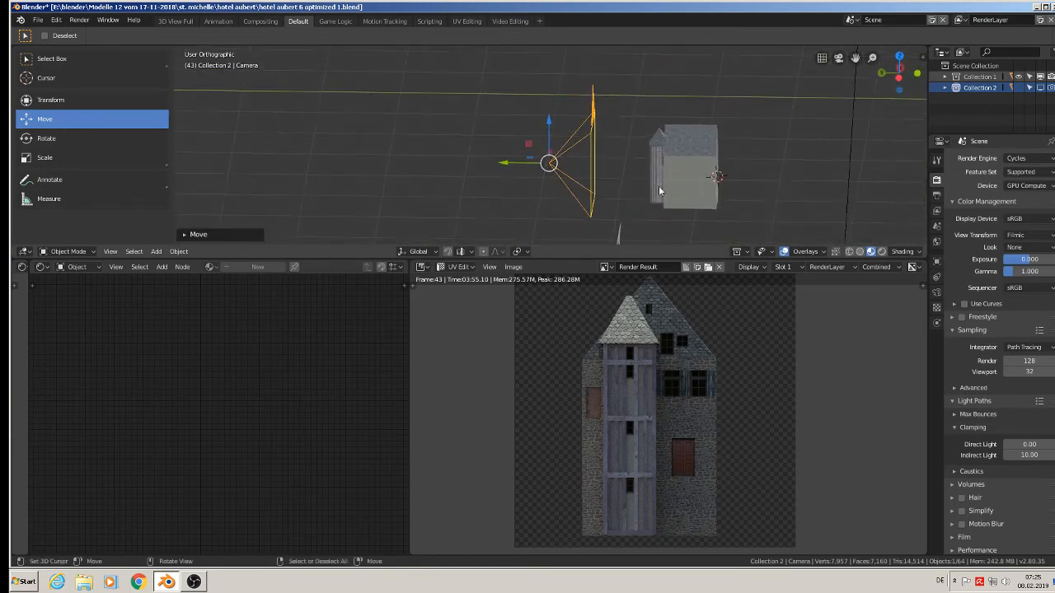
{"action": "type", "text": "rz90"}
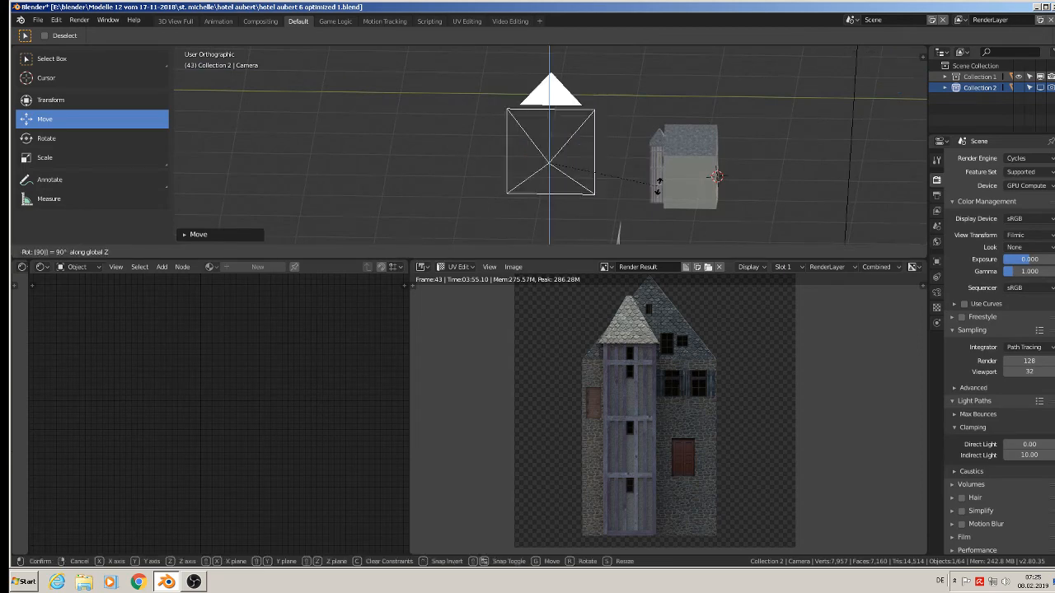
{"action": "key", "text": "Return"}
Move the camera so it frames the hotel's side wall with the tower, and render that view.
{"action": "middle_click_drag", "start_coordinate": [574, 144], "coordinate": [620, 191]}
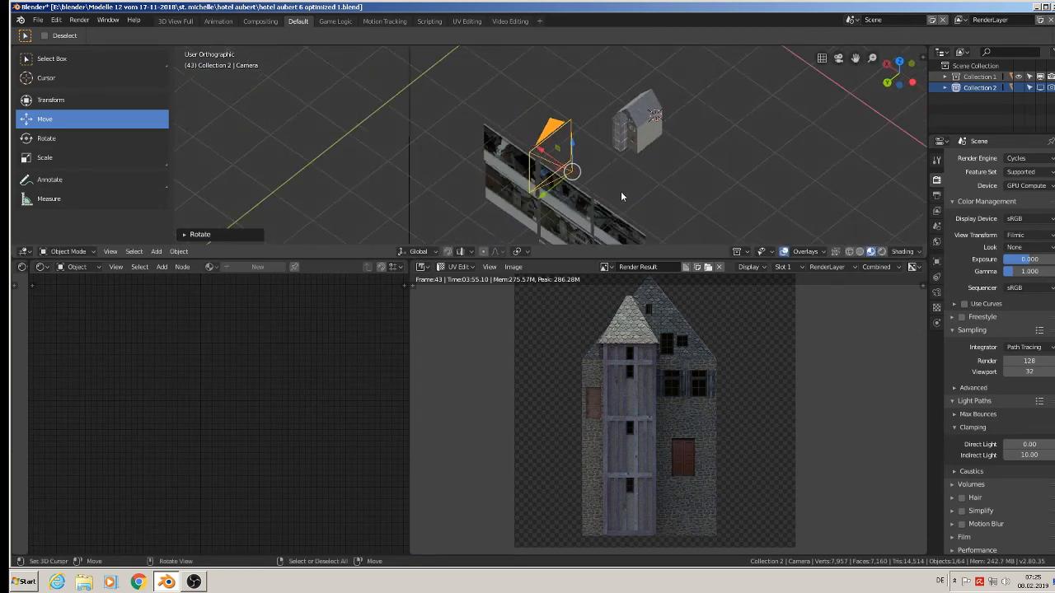
{"action": "left_click_drag", "start_coordinate": [548, 194], "coordinate": [614, 141]}
{"action": "left_click_drag", "start_coordinate": [606, 101], "coordinate": [639, 140]}
{"action": "key", "text": "KP_0"}
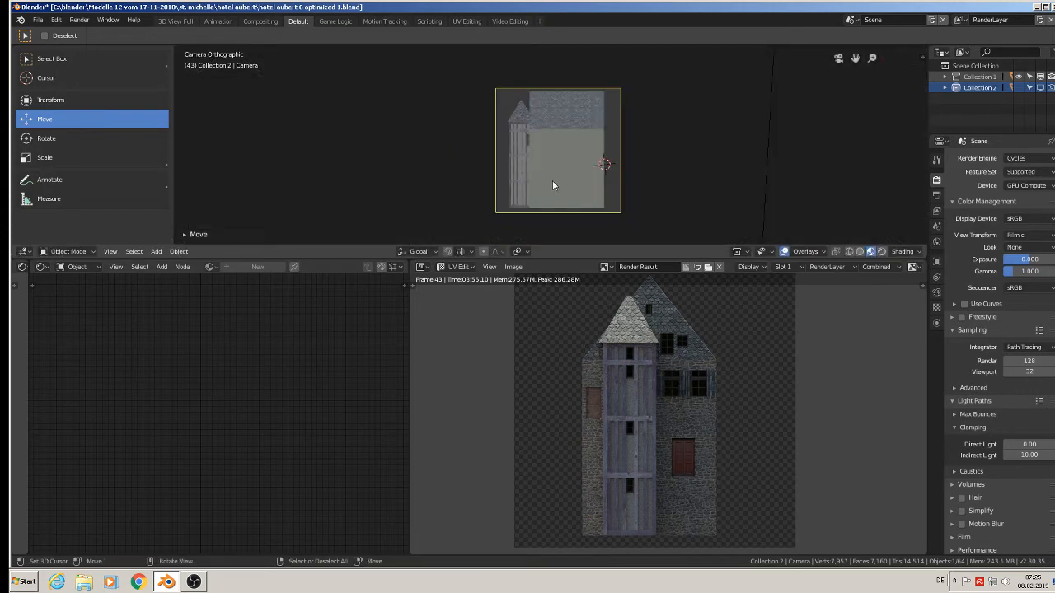
{"action": "scroll", "coordinate": [552, 184], "scroll_direction": "up", "scroll_amount": 2}
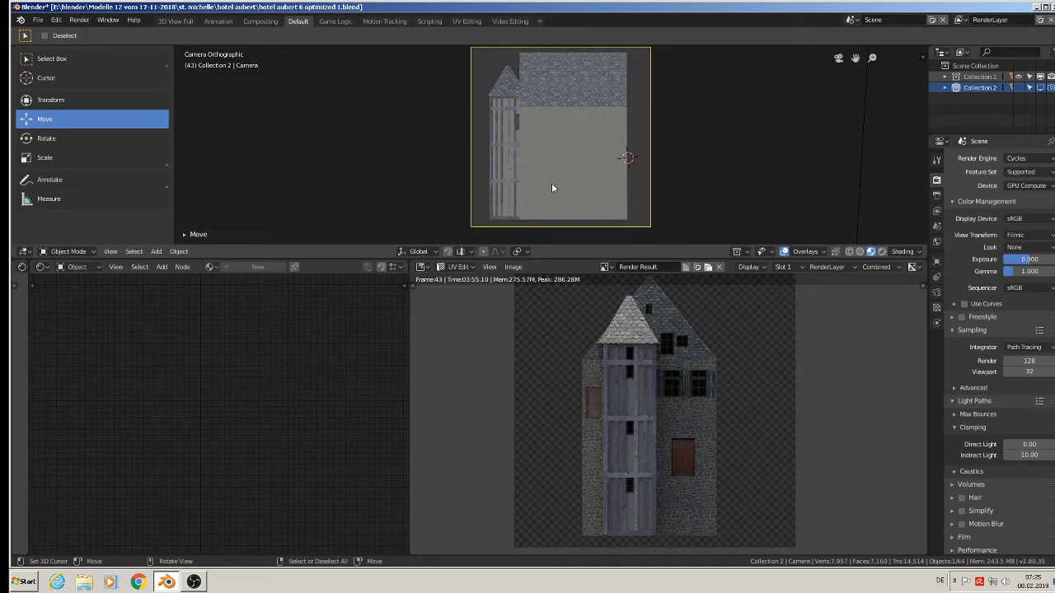
{"action": "key", "text": "F12"}
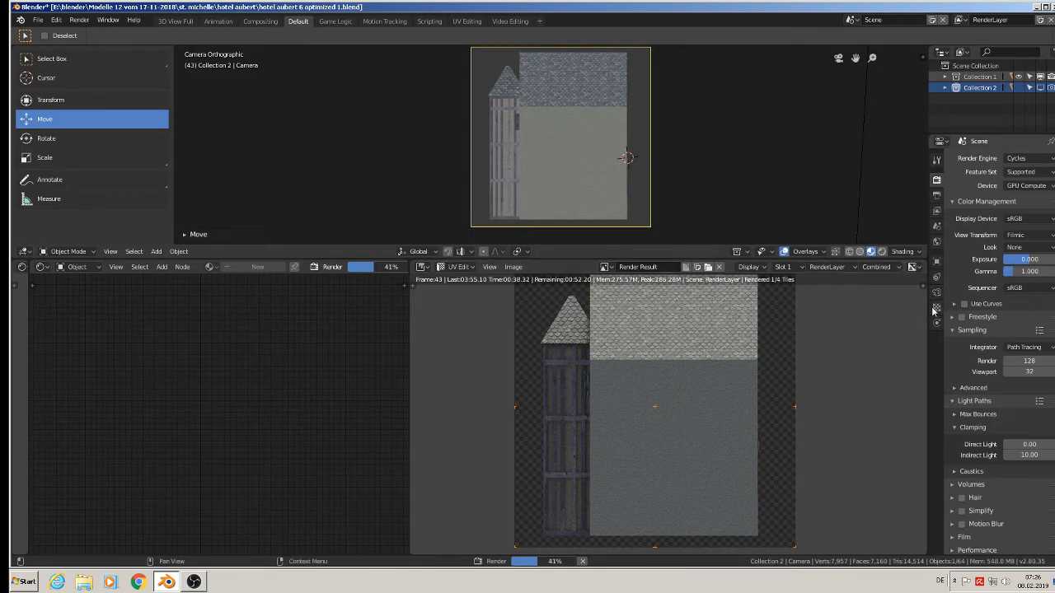
Examine the output, scene, world, camera object and view layer properties while the side view renders.
{"action": "left_click", "coordinate": [937, 196]}
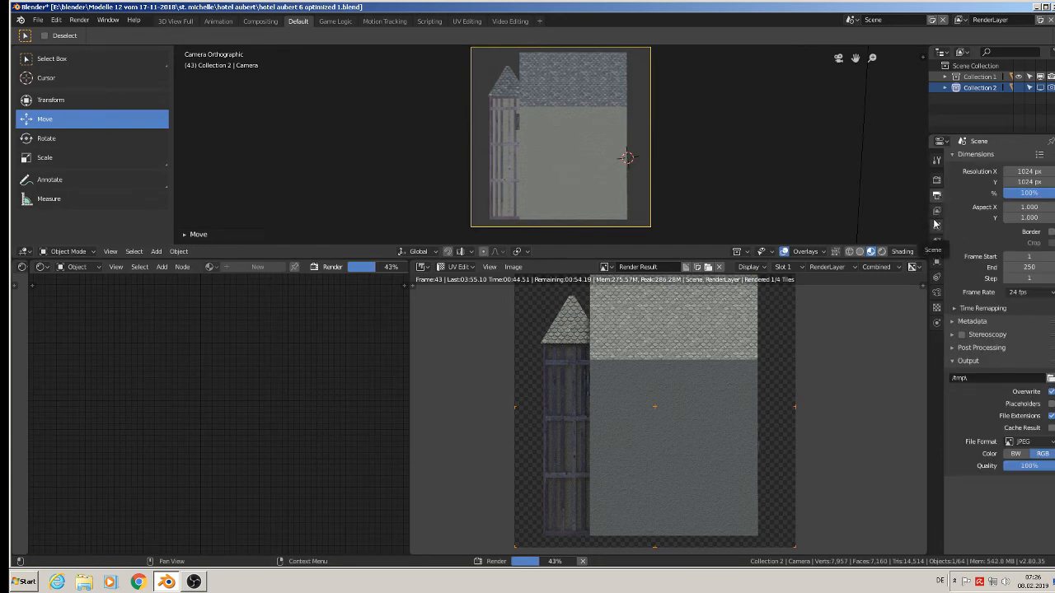
{"action": "left_click", "coordinate": [936, 225]}
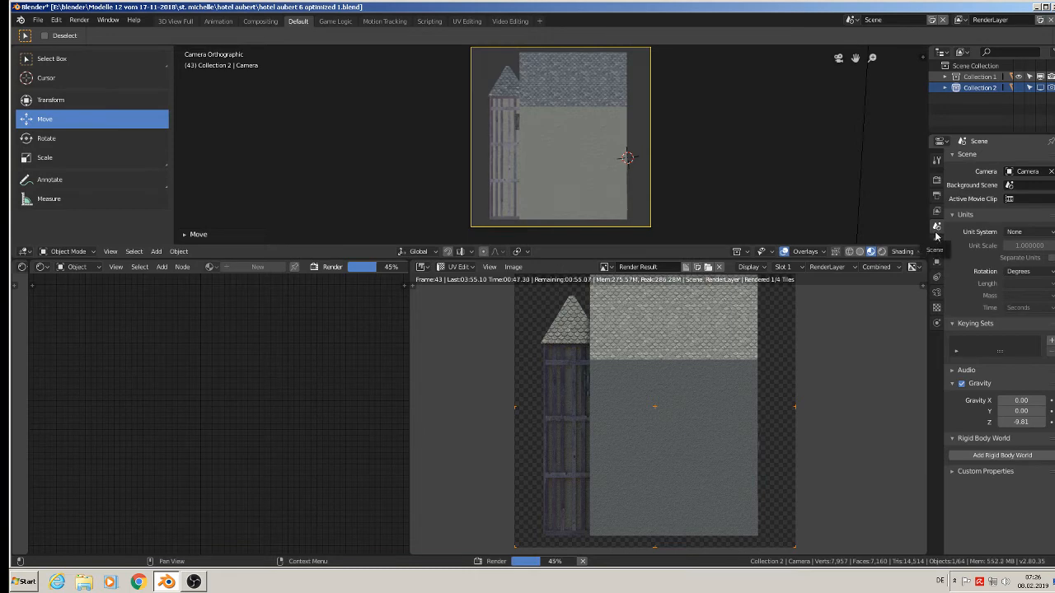
{"action": "left_click", "coordinate": [936, 242]}
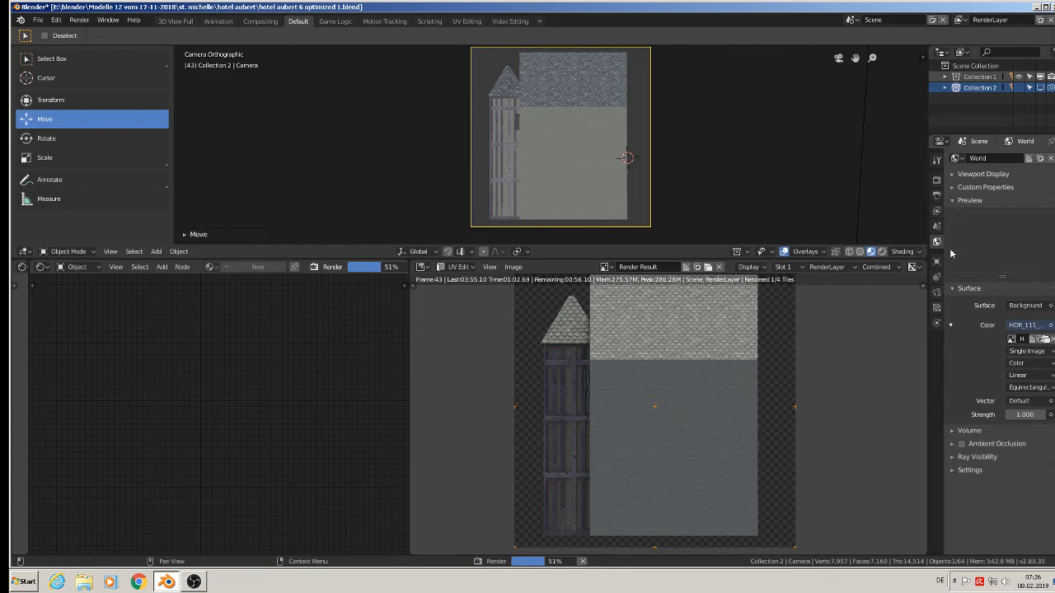
{"action": "left_click", "coordinate": [935, 275]}
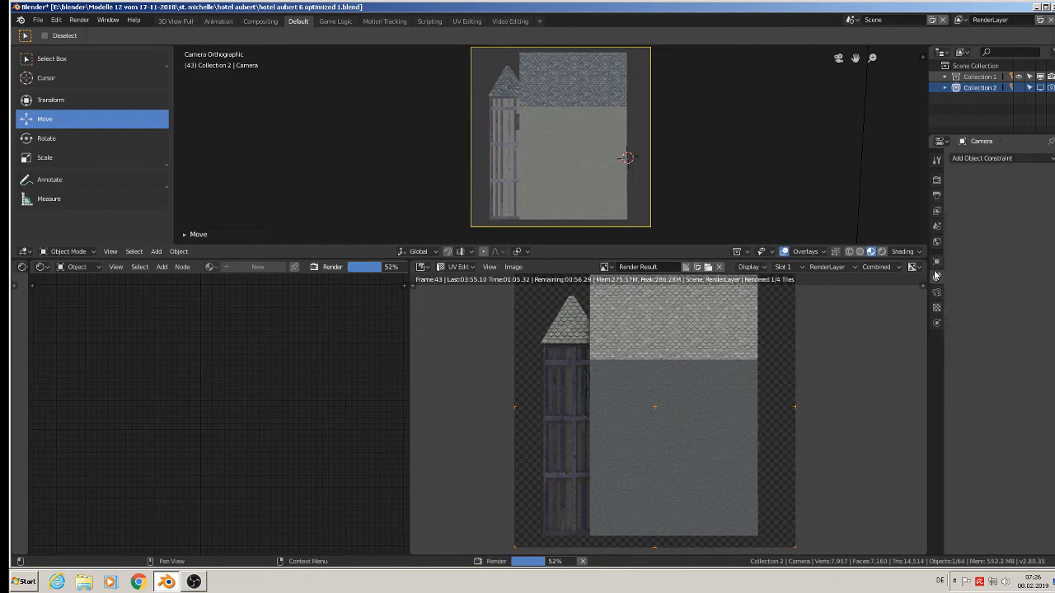
{"action": "left_click", "coordinate": [936, 261]}
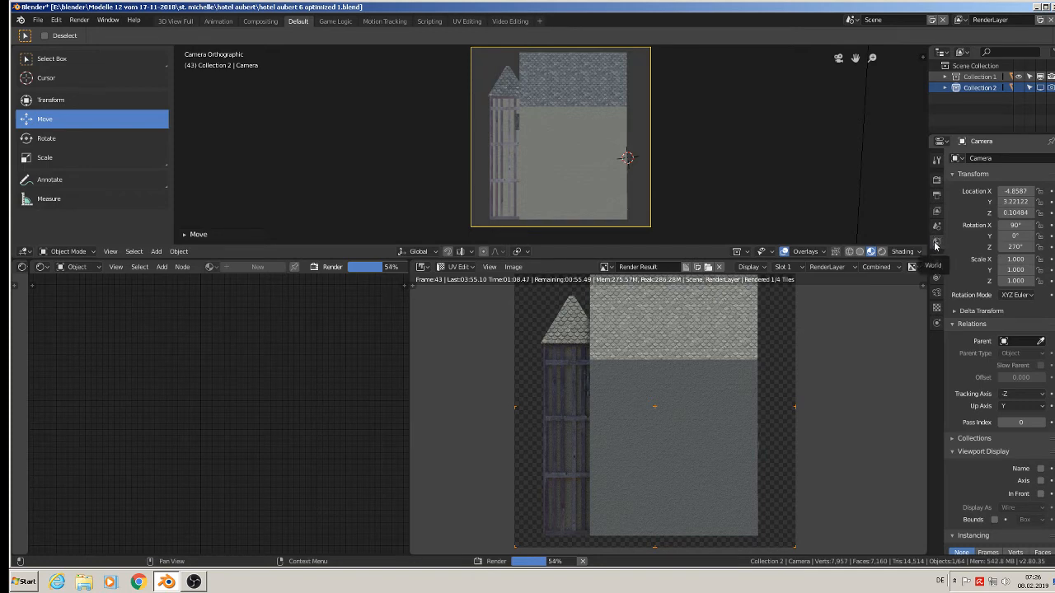
{"action": "left_click", "coordinate": [935, 244]}
{"action": "left_click", "coordinate": [936, 226]}
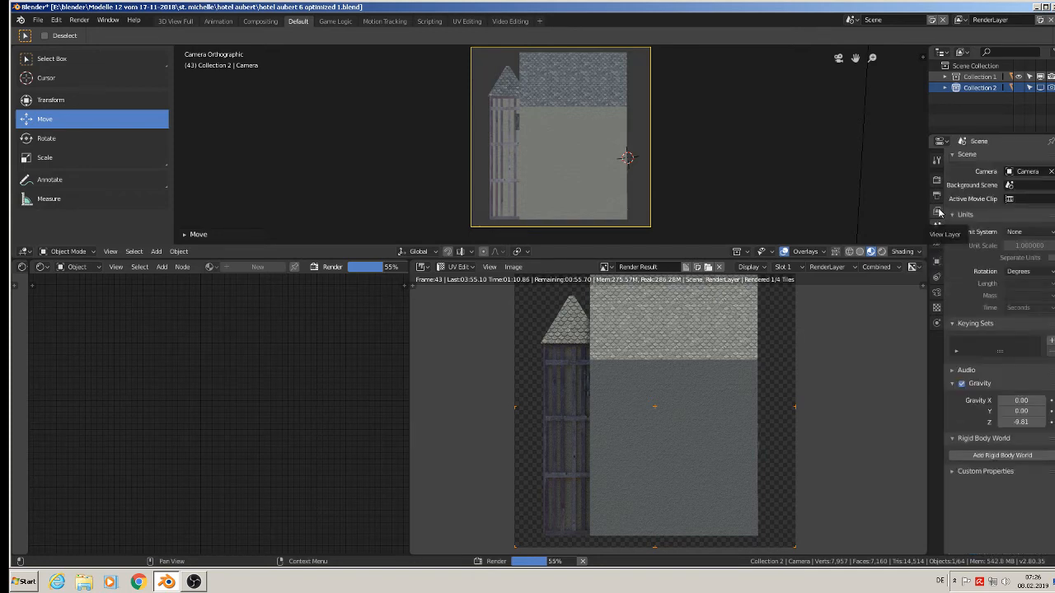
{"action": "left_click", "coordinate": [938, 212]}
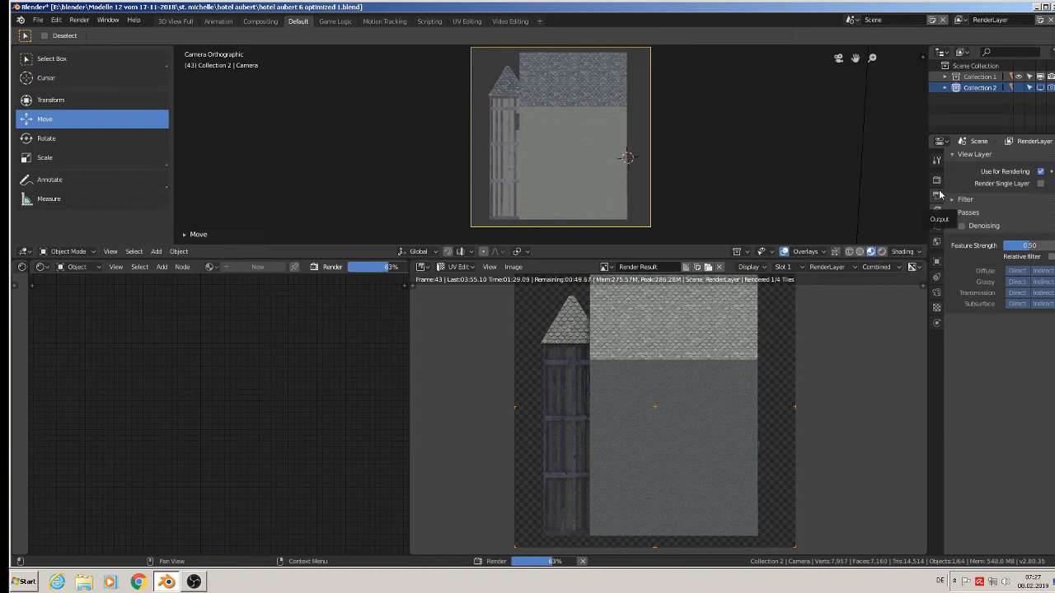
Examine the Max Bounces, Clamping, Caustics and Performance tile settings in the render properties, and check the tool settings.
{"action": "left_click", "coordinate": [937, 180]}
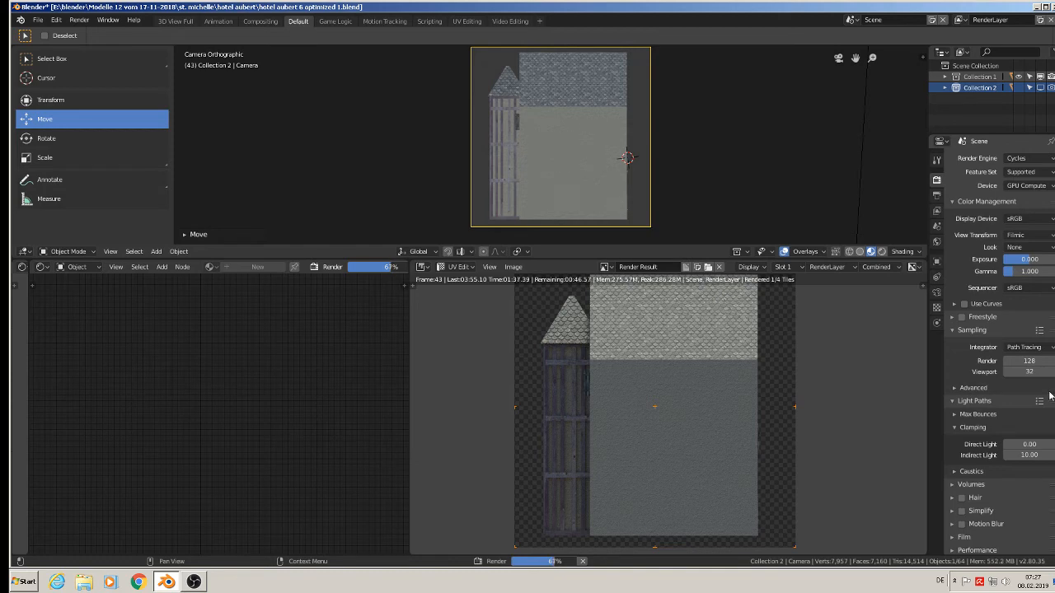
{"action": "left_click", "coordinate": [956, 404]}
{"action": "left_click", "coordinate": [956, 403]}
{"action": "left_click", "coordinate": [959, 416]}
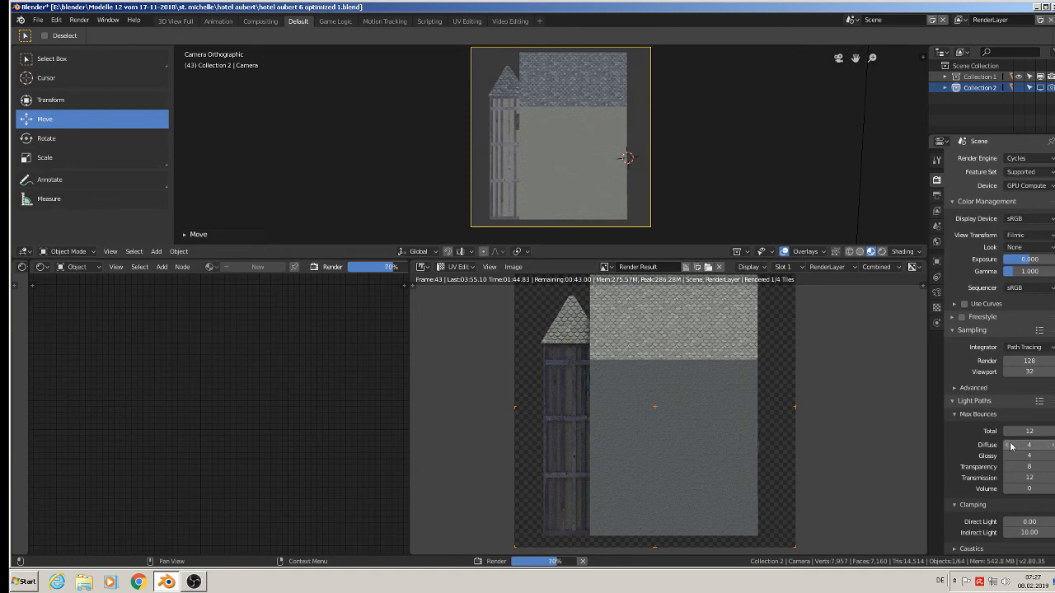
{"action": "scroll", "coordinate": [1010, 443], "scroll_direction": "down", "scroll_amount": 2}
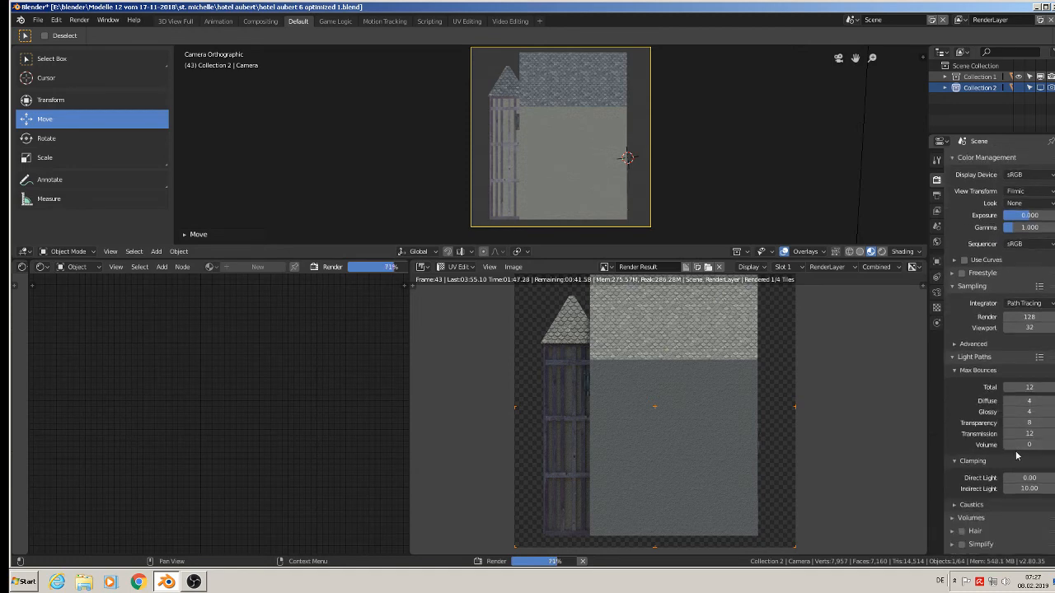
{"action": "left_click", "coordinate": [956, 506]}
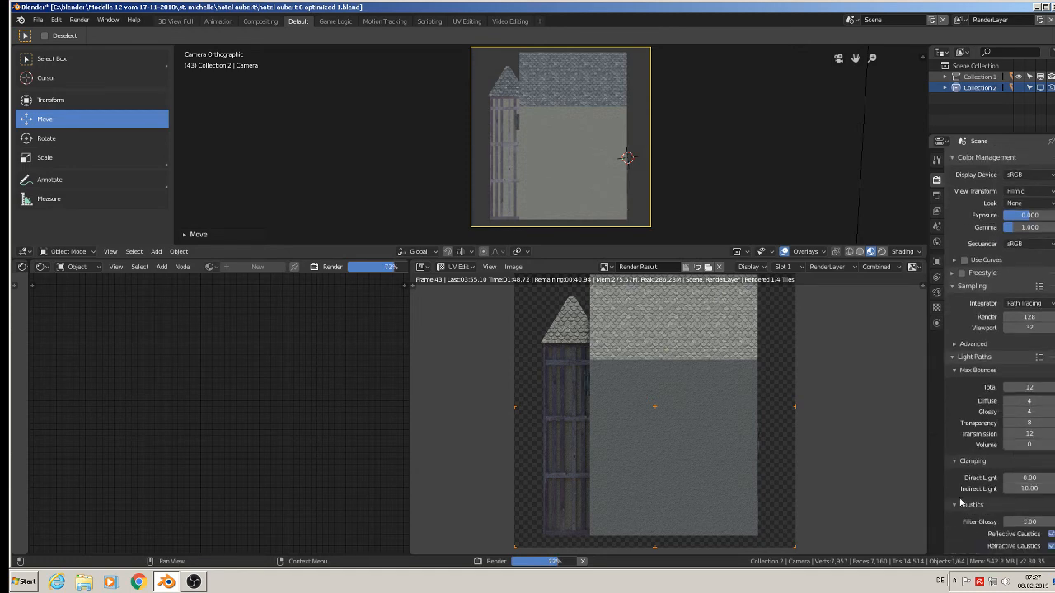
{"action": "scroll", "coordinate": [969, 483], "scroll_direction": "down", "scroll_amount": 2}
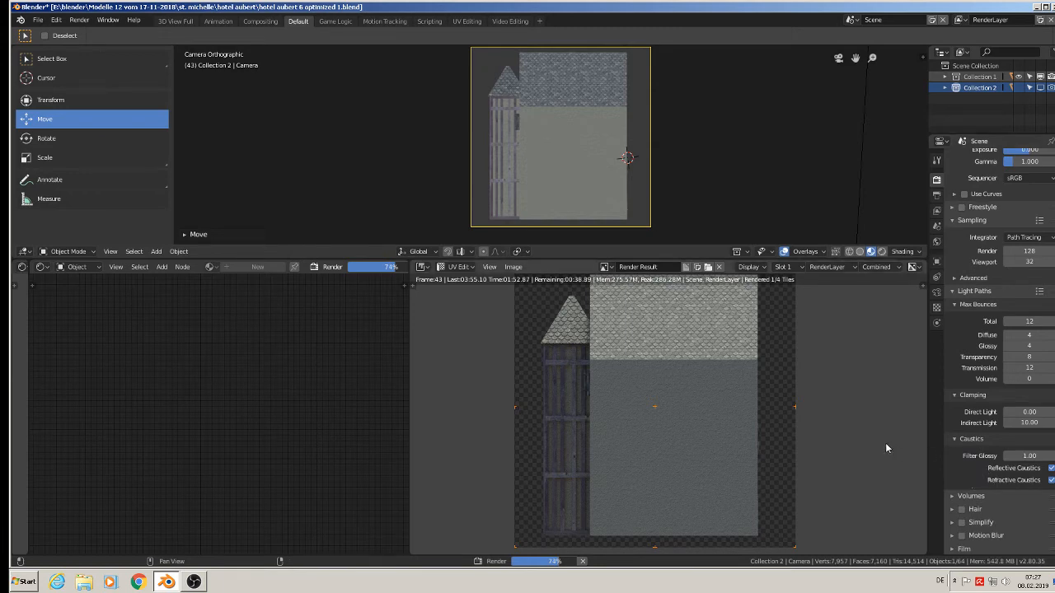
{"action": "scroll", "coordinate": [1017, 465], "scroll_direction": "down", "scroll_amount": 1}
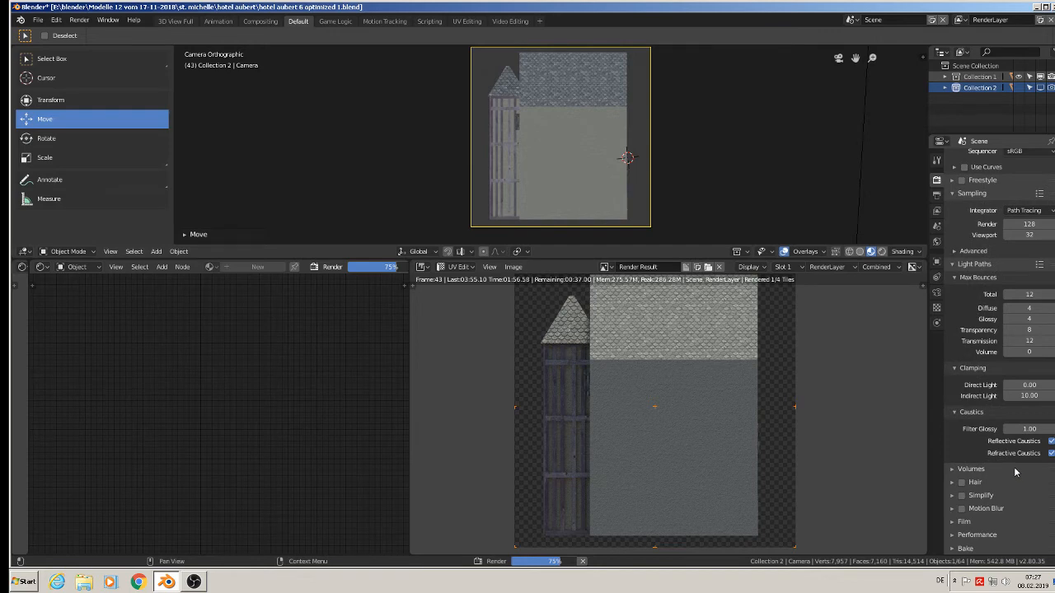
{"action": "left_click", "coordinate": [988, 535]}
{"action": "scroll", "coordinate": [988, 536], "scroll_direction": "down", "scroll_amount": 4}
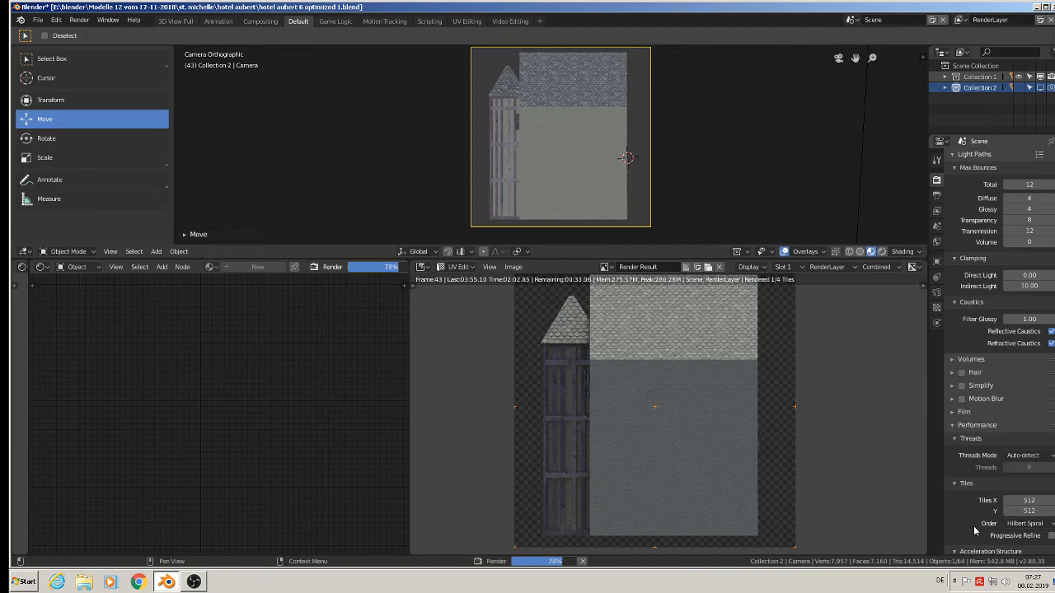
{"action": "scroll", "coordinate": [974, 530], "scroll_direction": "down", "scroll_amount": 2}
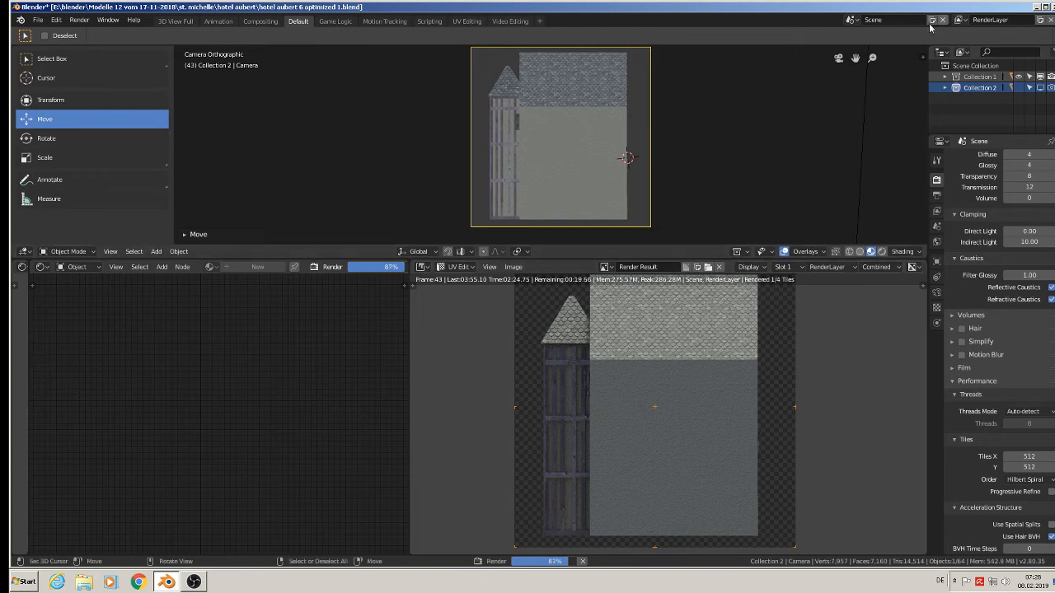
{"action": "left_click", "coordinate": [937, 162]}
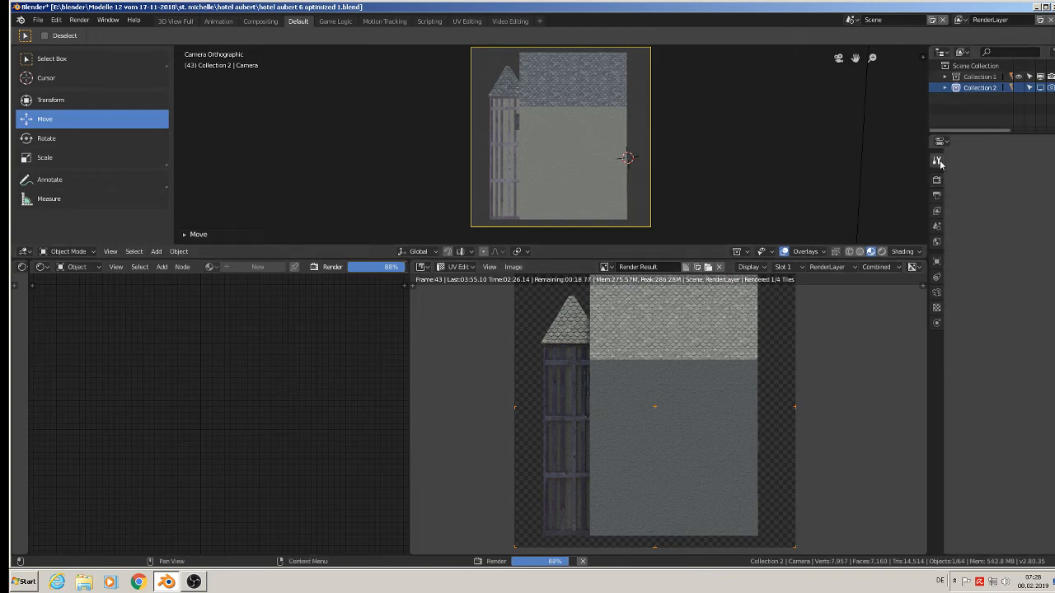
{"action": "left_click", "coordinate": [939, 180]}
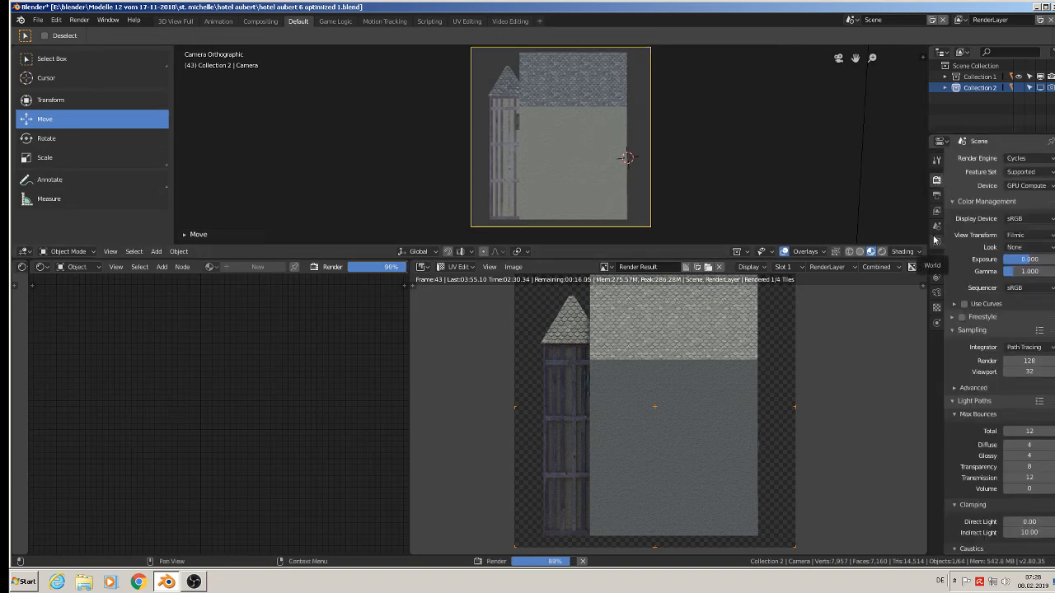
{"action": "left_click", "coordinate": [1036, 158]}
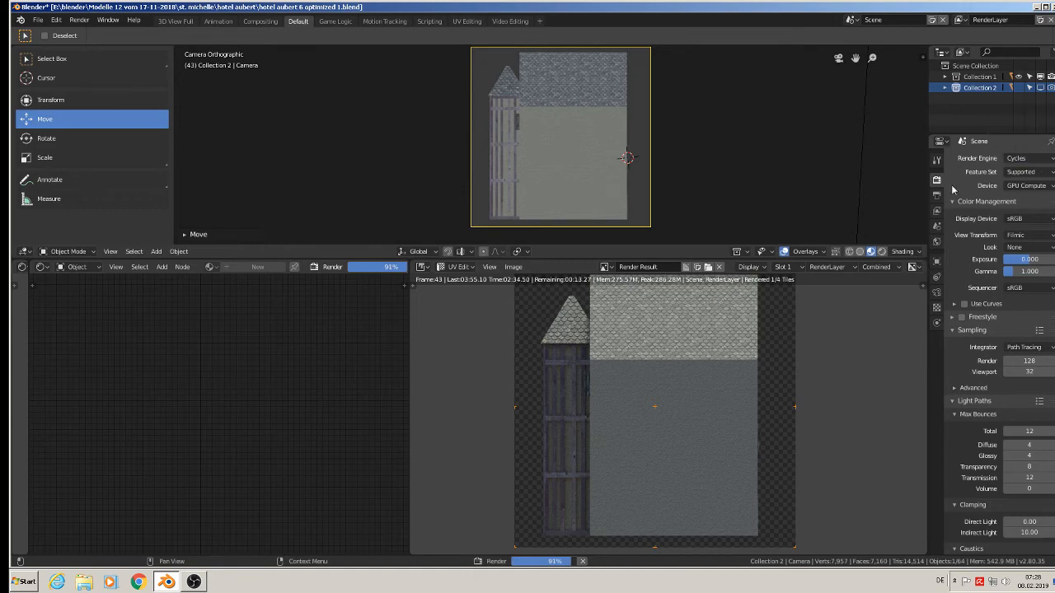
{"action": "left_click", "coordinate": [742, 169]}
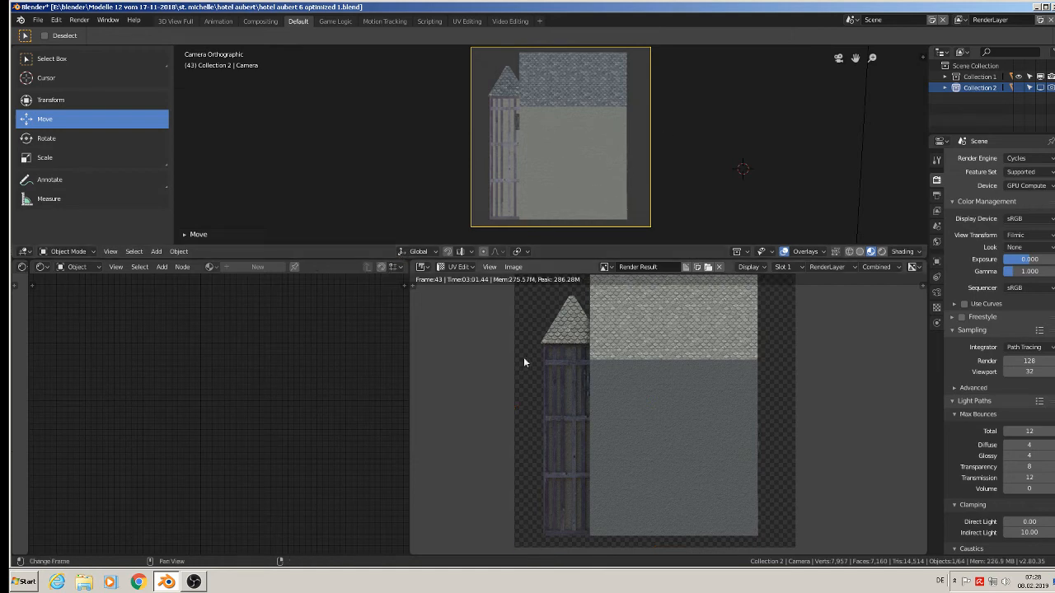
Save the finished side render in the textur folder as hotel aubert right render.jpg.
{"action": "left_click", "coordinate": [513, 268]}
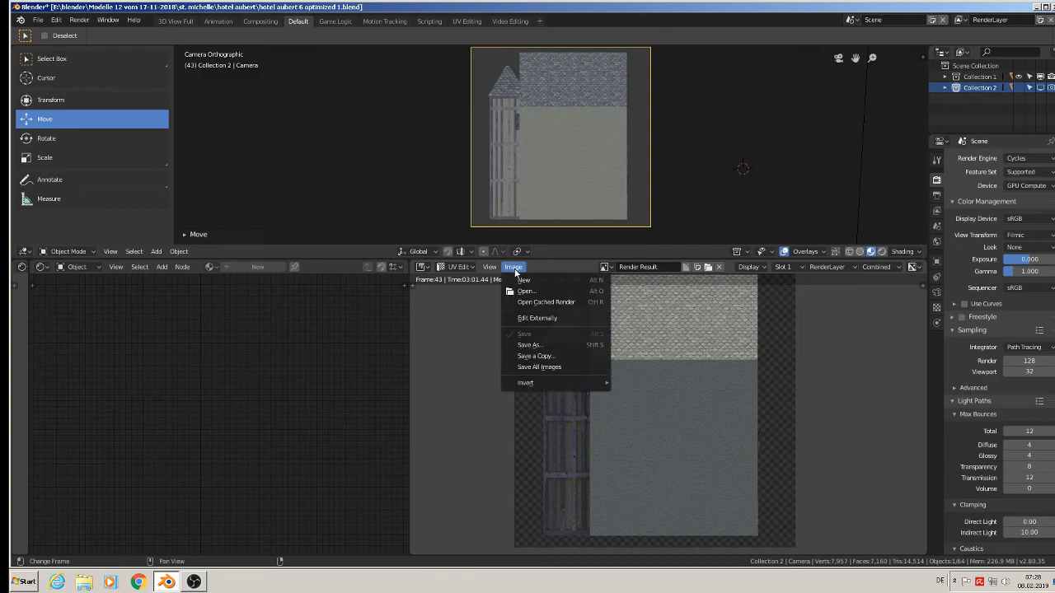
{"action": "left_click", "coordinate": [553, 346]}
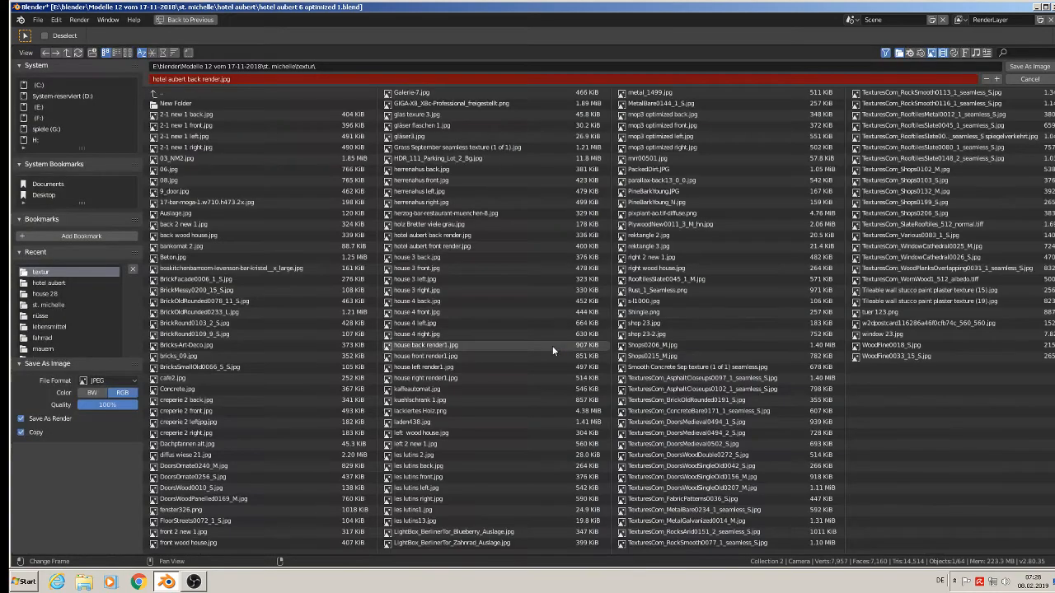
{"action": "double_click", "coordinate": [195, 79]}
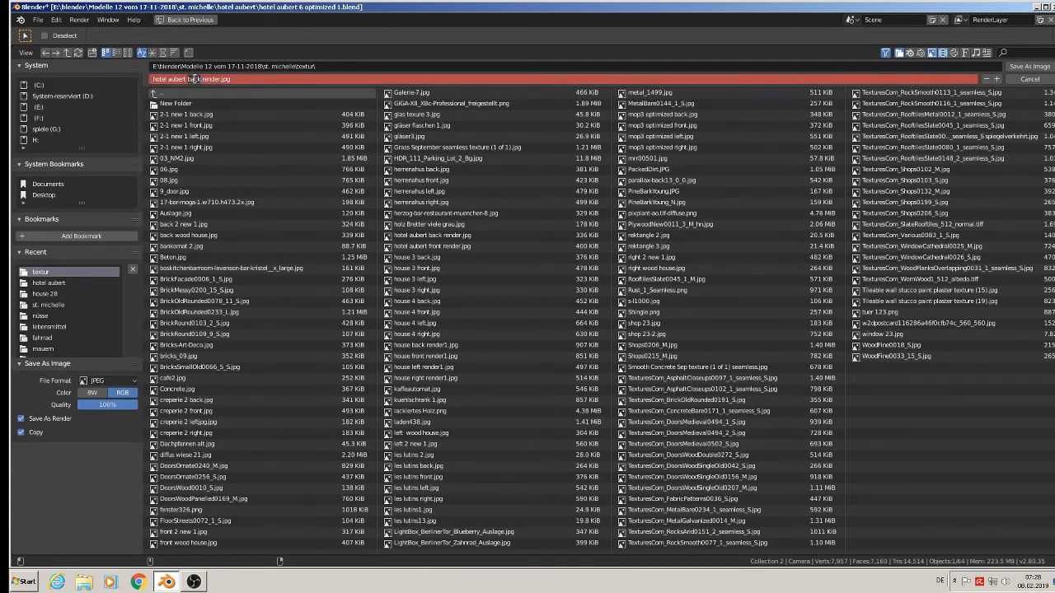
{"action": "type", "text": "right"}
{"action": "left_click", "coordinate": [1028, 68]}
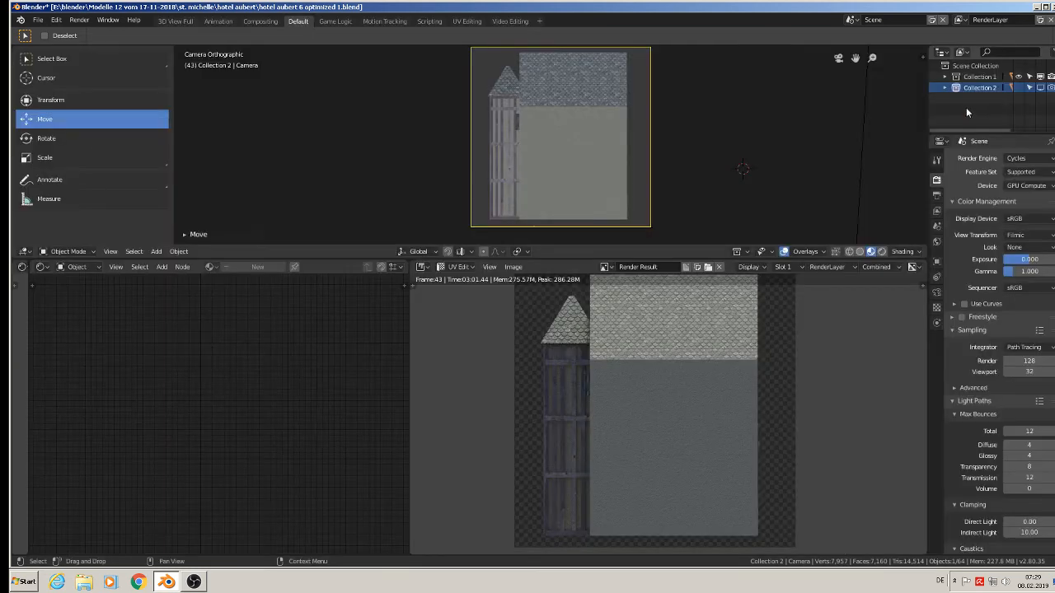
Leave the camera view, rotate the camera 180° about the global Z axis, and look through it again.
{"action": "left_click", "coordinate": [643, 223]}
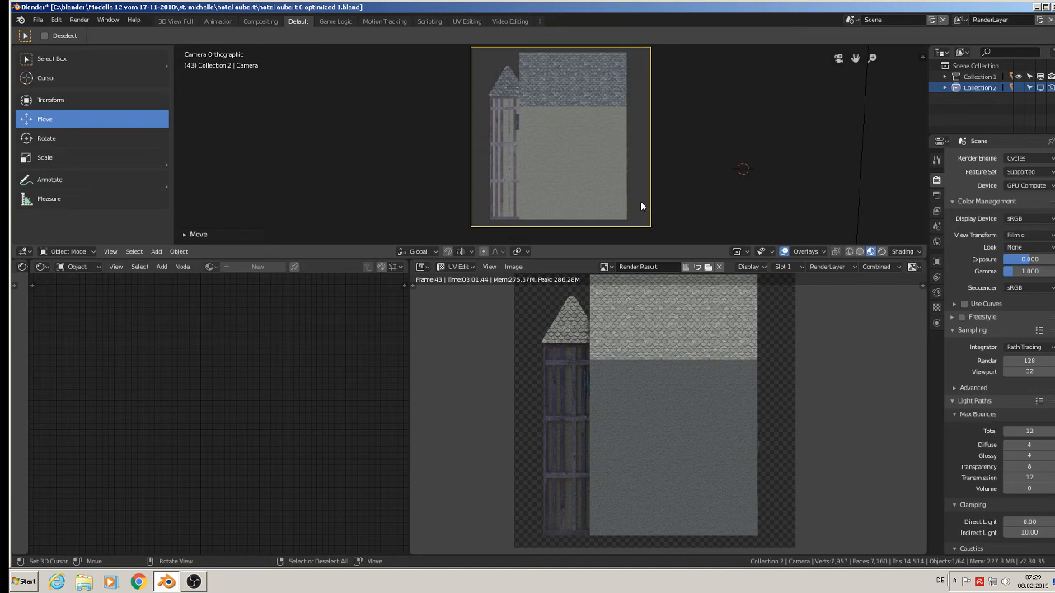
{"action": "middle_click_drag", "start_coordinate": [641, 201], "coordinate": [622, 141]}
{"action": "left_click_drag", "start_coordinate": [622, 142], "coordinate": [557, 129]}
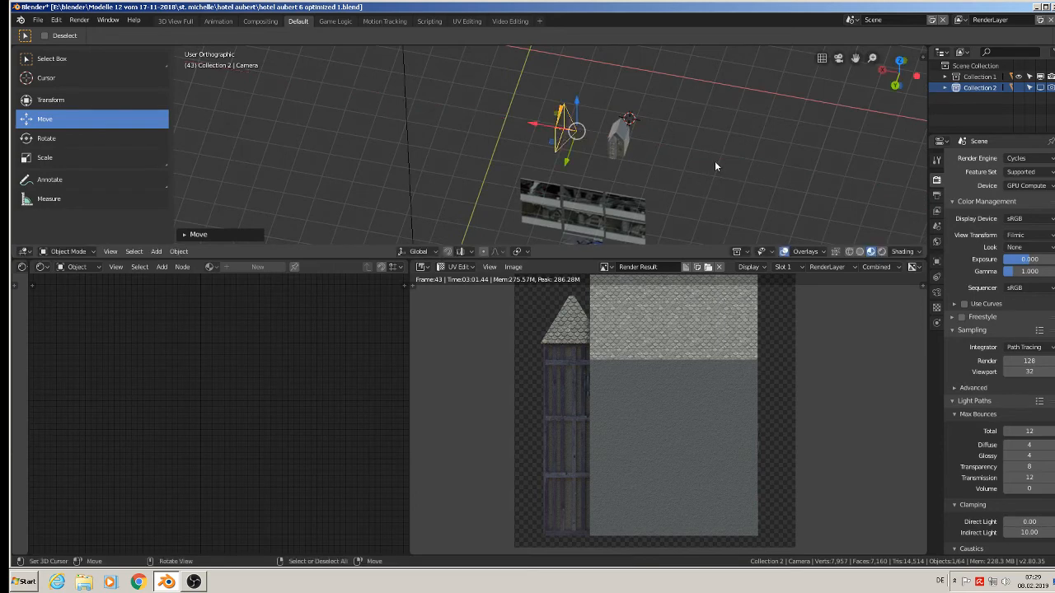
{"action": "type", "text": "rz180"}
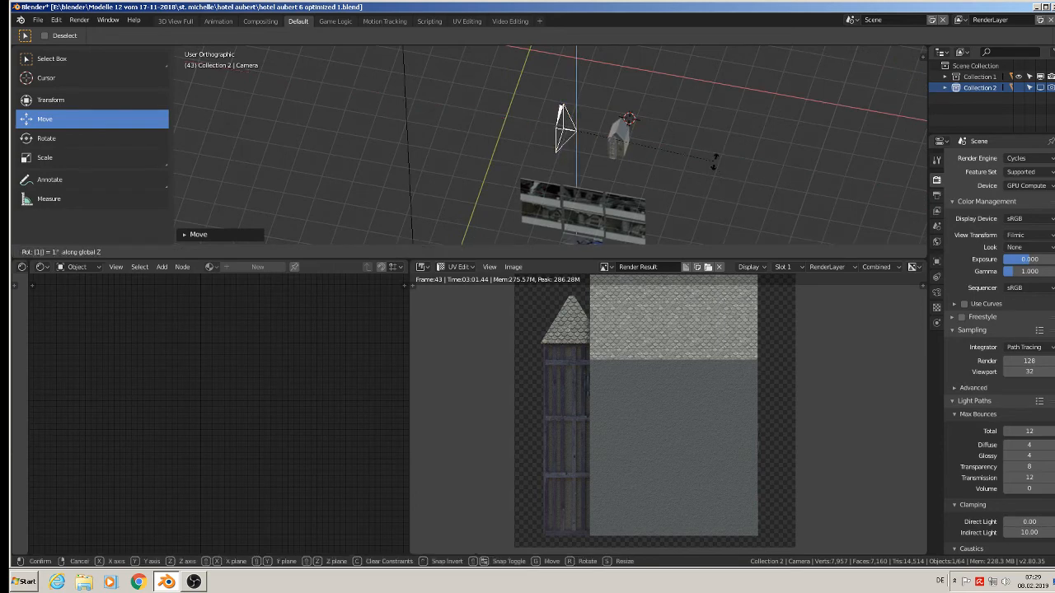
{"action": "key", "text": "Return"}
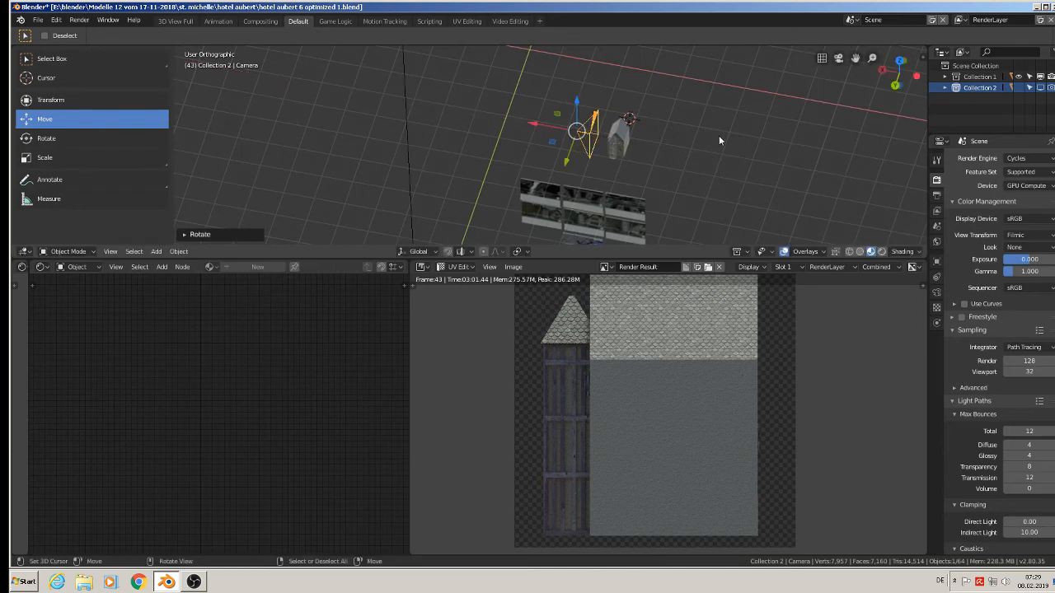
{"action": "key", "text": "KP_0"}
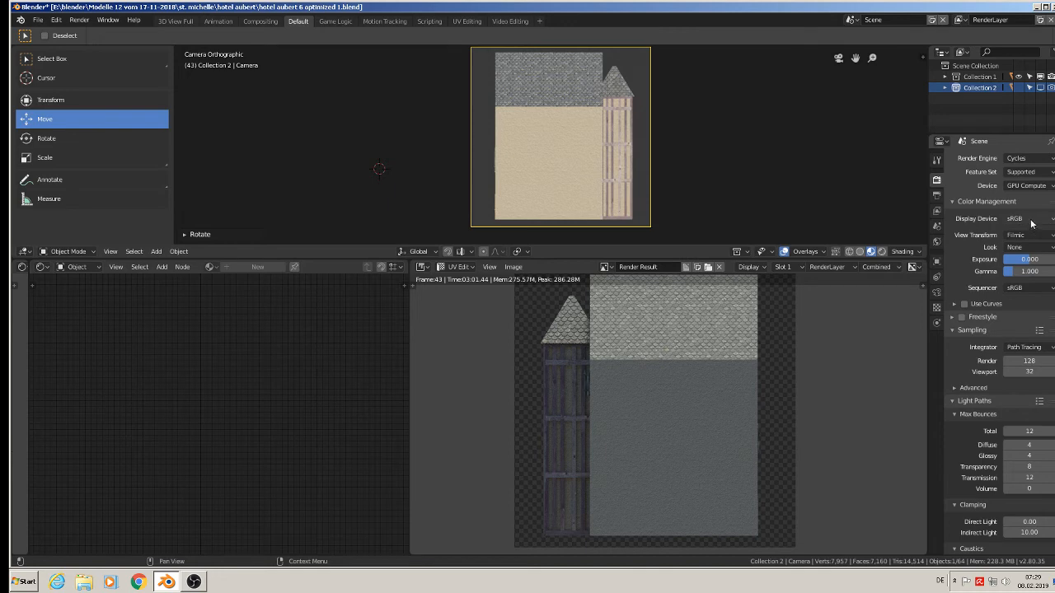
Switch the render engine from Cycles to Eevee and render the hotel's opposite side wall.
{"action": "left_click", "coordinate": [1035, 160]}
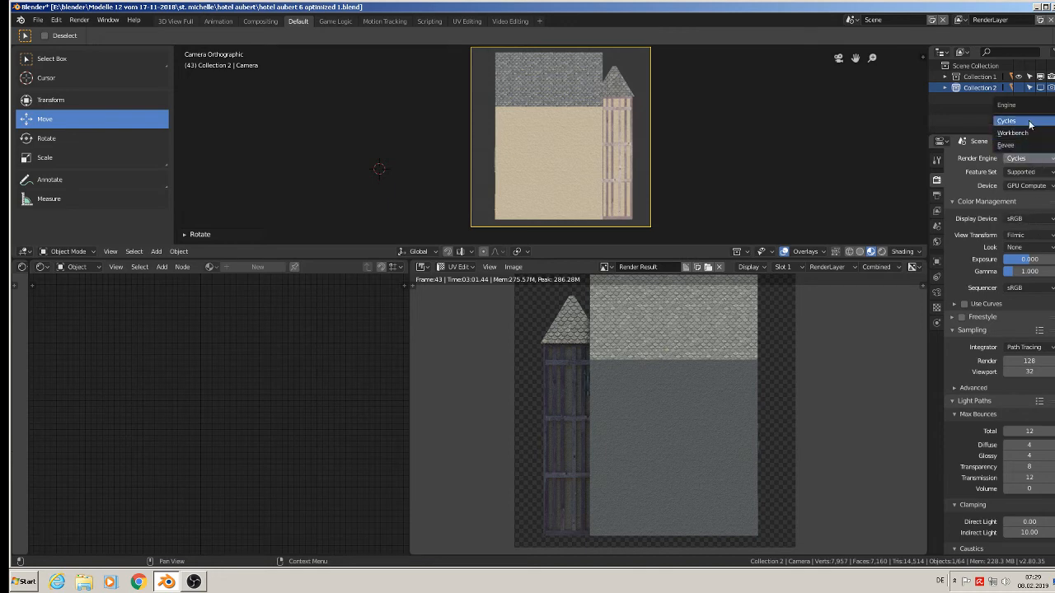
{"action": "left_click", "coordinate": [1022, 145]}
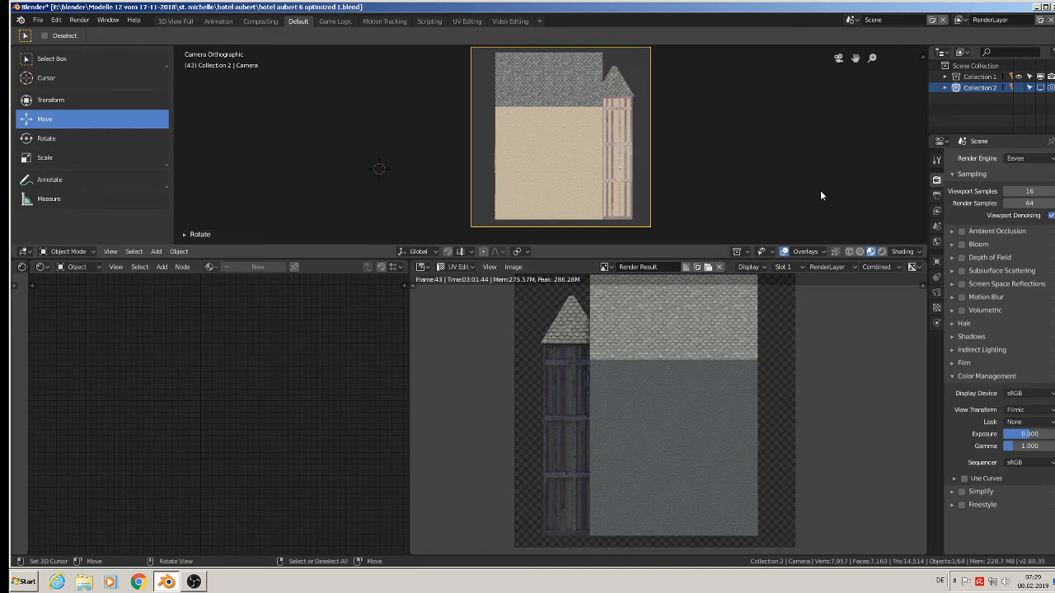
{"action": "key", "text": "F12"}
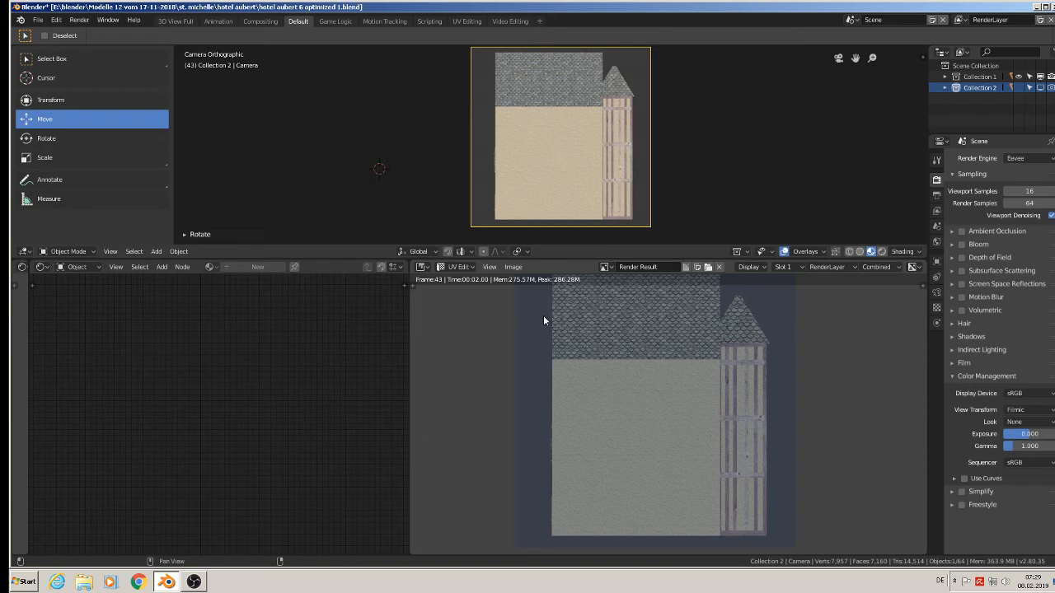
{"action": "left_click", "coordinate": [513, 267]}
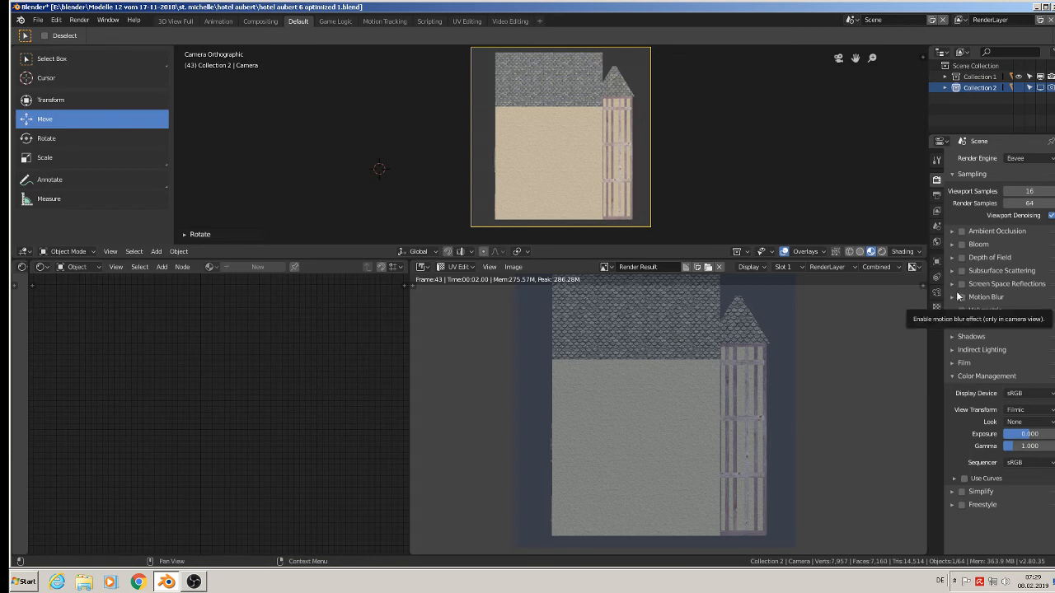
Try a render of the side view with the Workbench engine, and set the render engine back to Eevee.
{"action": "left_click", "coordinate": [1021, 158]}
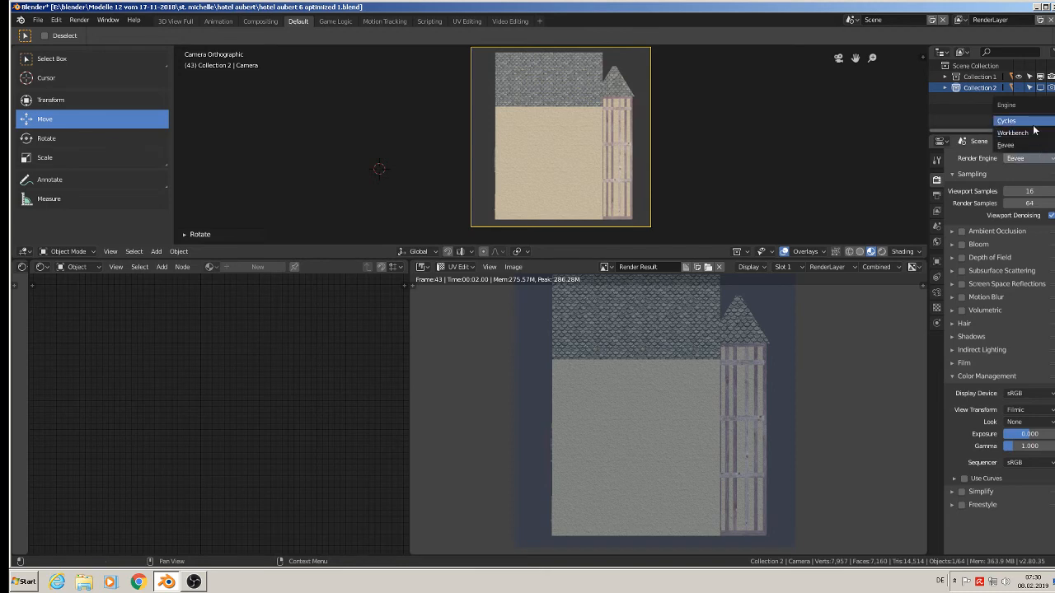
{"action": "left_click", "coordinate": [1030, 133]}
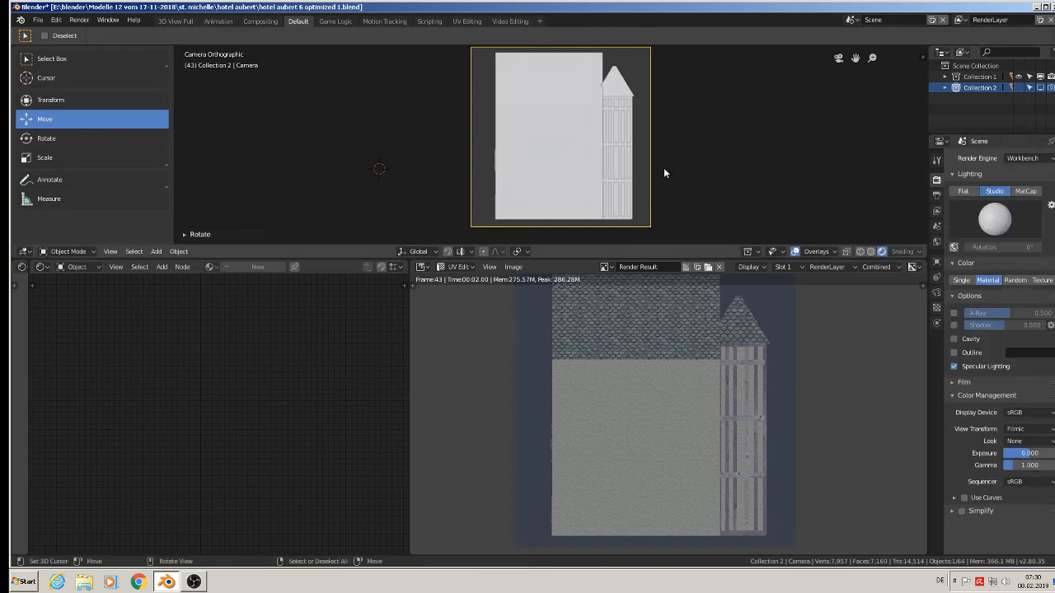
{"action": "key", "text": "F12"}
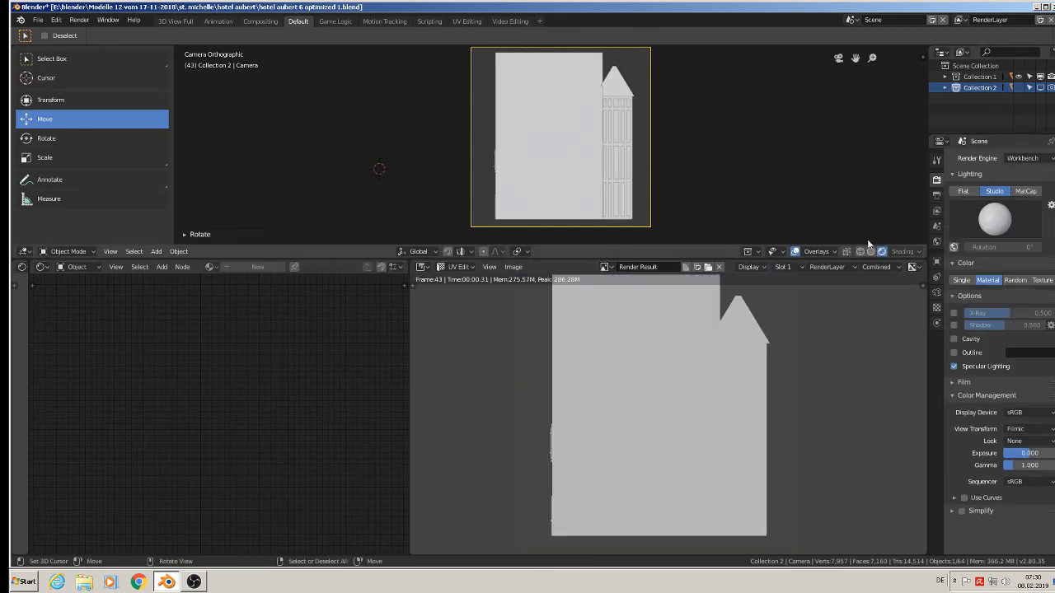
{"action": "left_click", "coordinate": [1040, 159]}
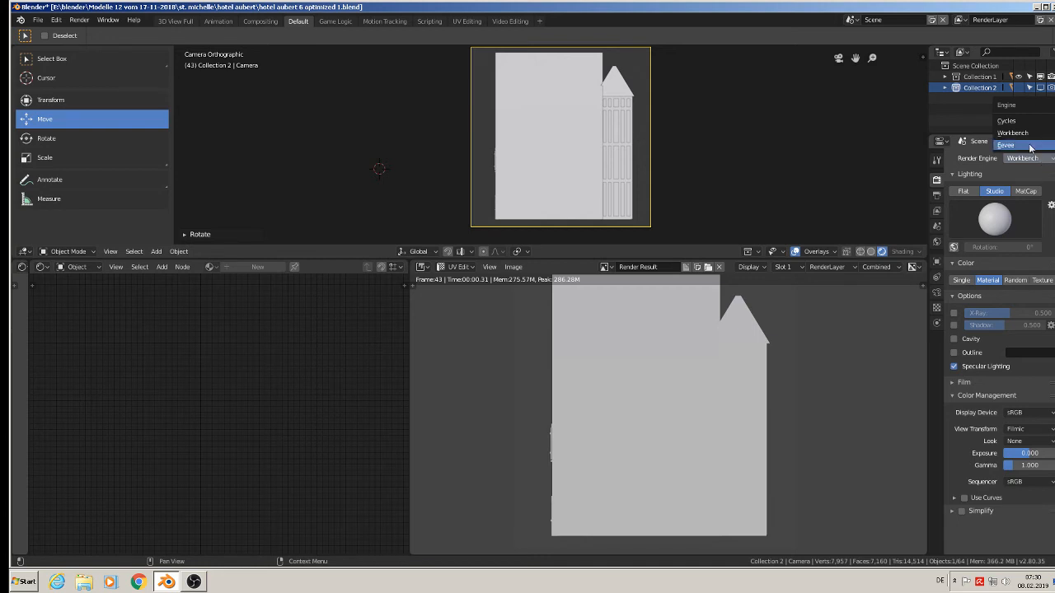
{"action": "left_click", "coordinate": [1033, 136]}
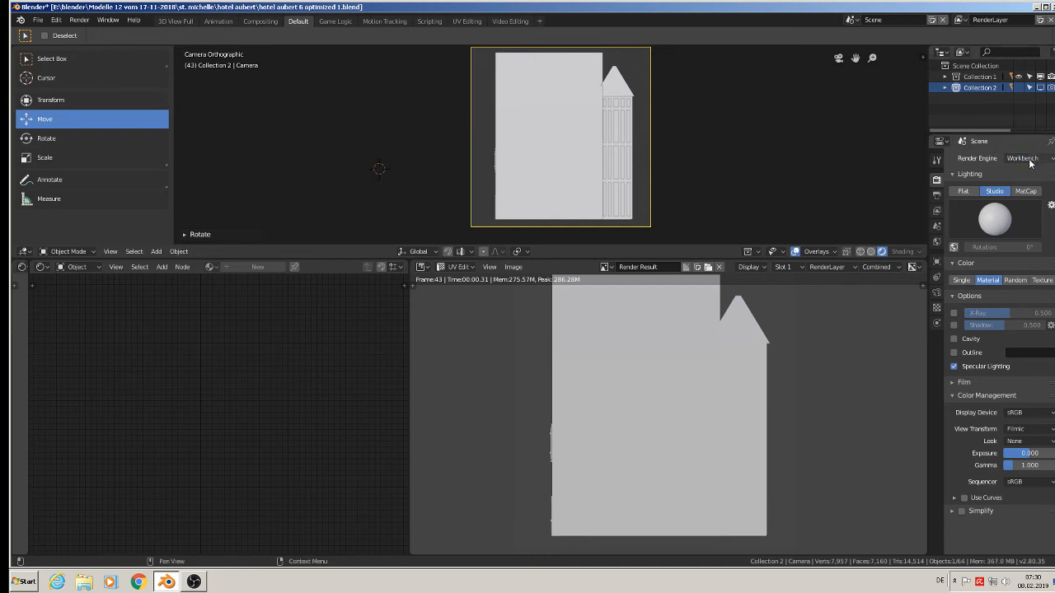
{"action": "left_click", "coordinate": [1029, 162]}
{"action": "left_click", "coordinate": [1025, 148]}
{"action": "key", "text": "Delete"}
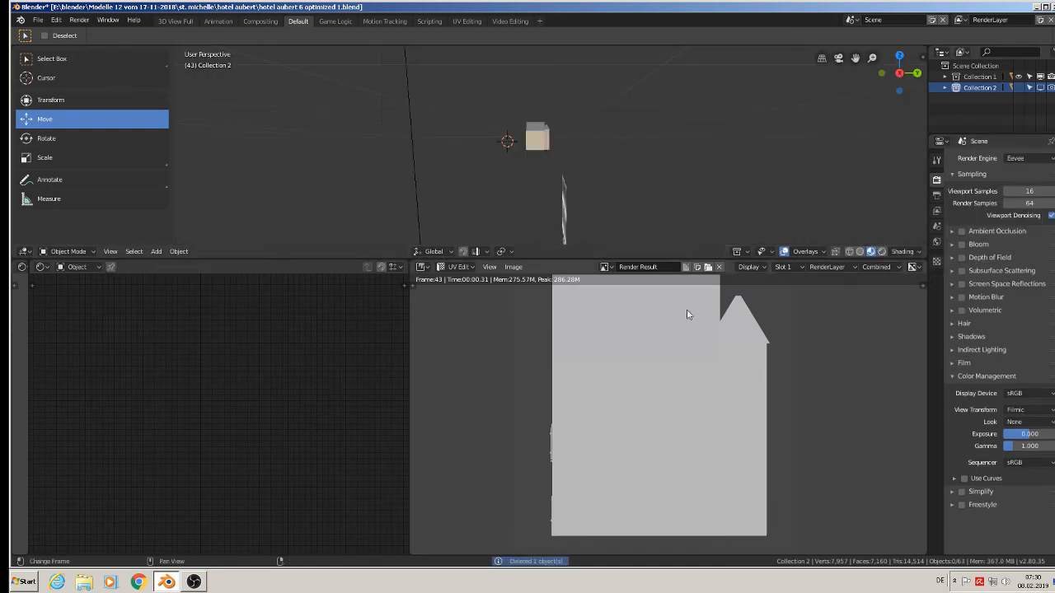
{"action": "key", "text": "F12"}
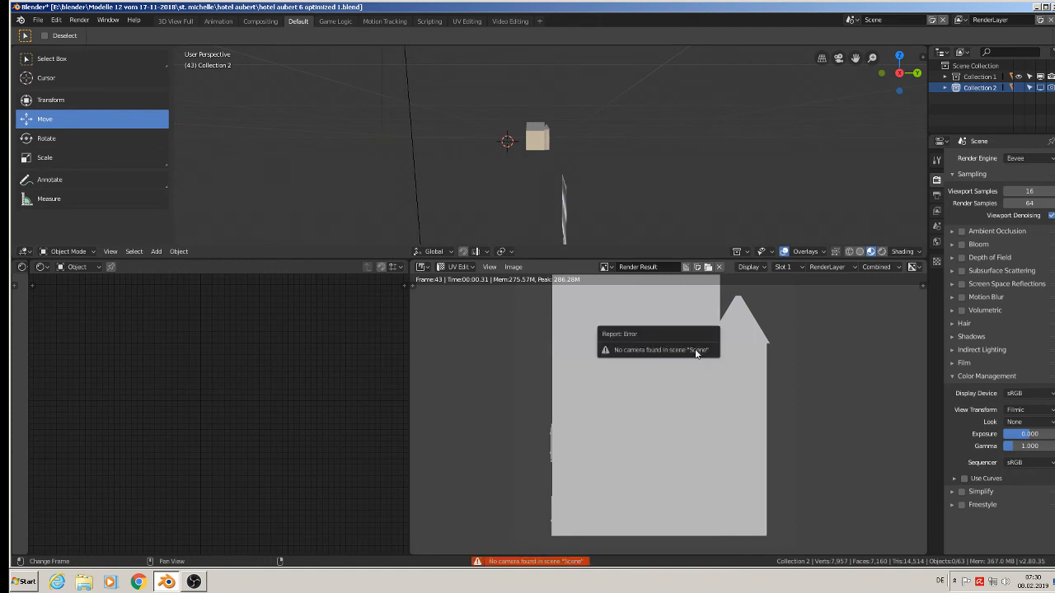
{"action": "key", "text": "F12"}
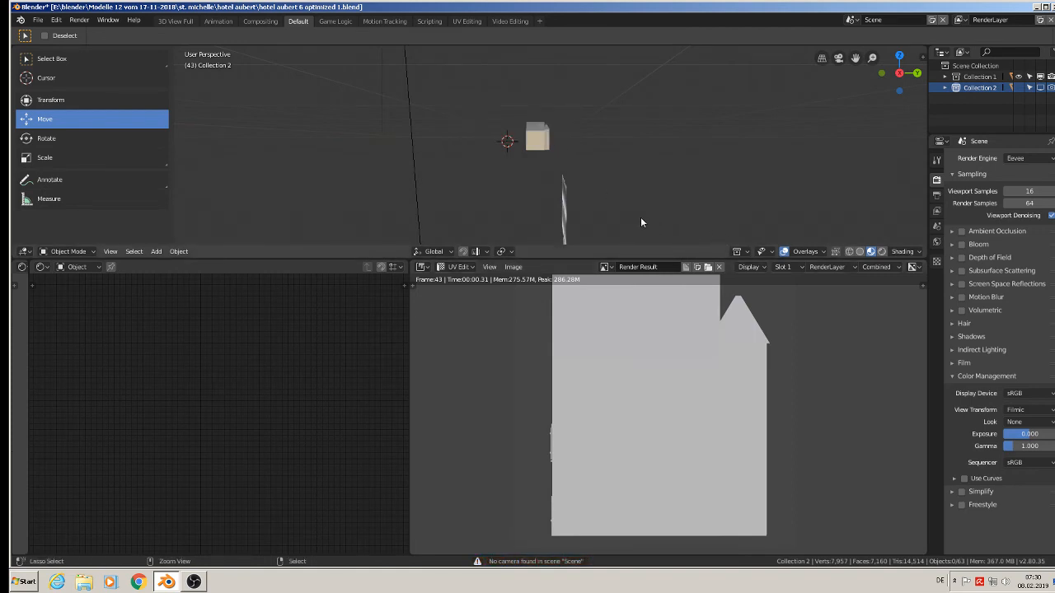
{"action": "key", "text": "ctrl+z"}
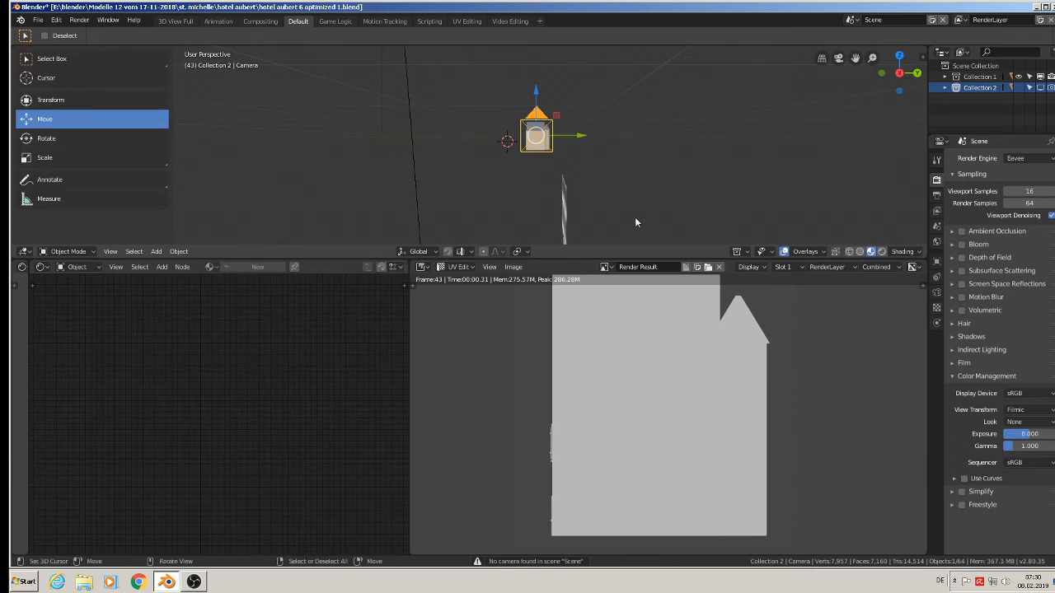
Render the side view with Eevee and save the image in the textur folder as hotel aubert left render.jpg.
{"action": "key", "text": "F12"}
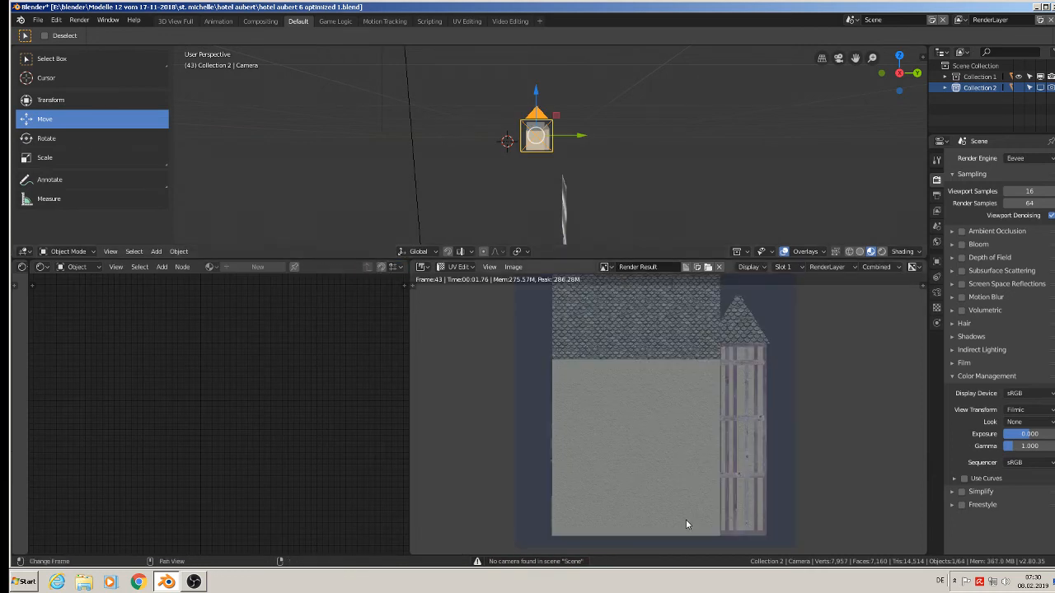
{"action": "scroll", "coordinate": [639, 494], "scroll_direction": "down", "scroll_amount": 2}
{"action": "scroll", "coordinate": [548, 359], "scroll_direction": "up", "scroll_amount": 1}
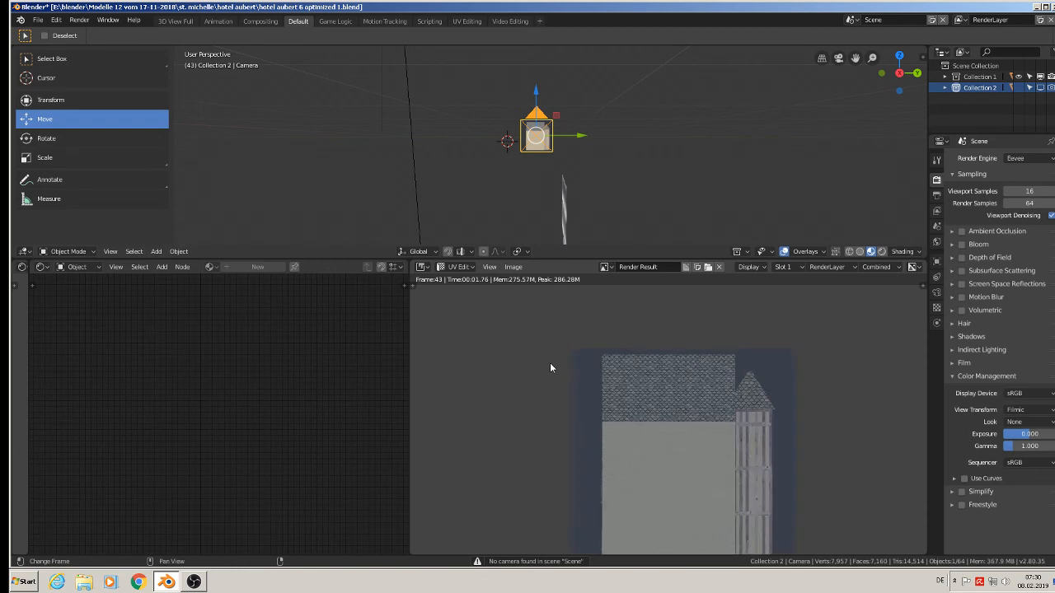
{"action": "left_click", "coordinate": [511, 267]}
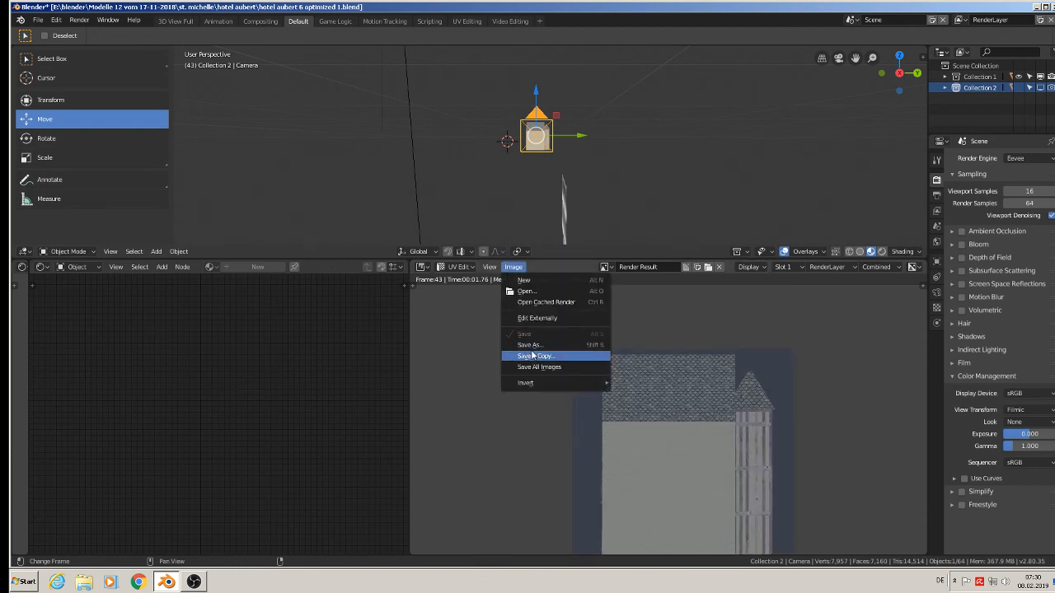
{"action": "left_click", "coordinate": [532, 347]}
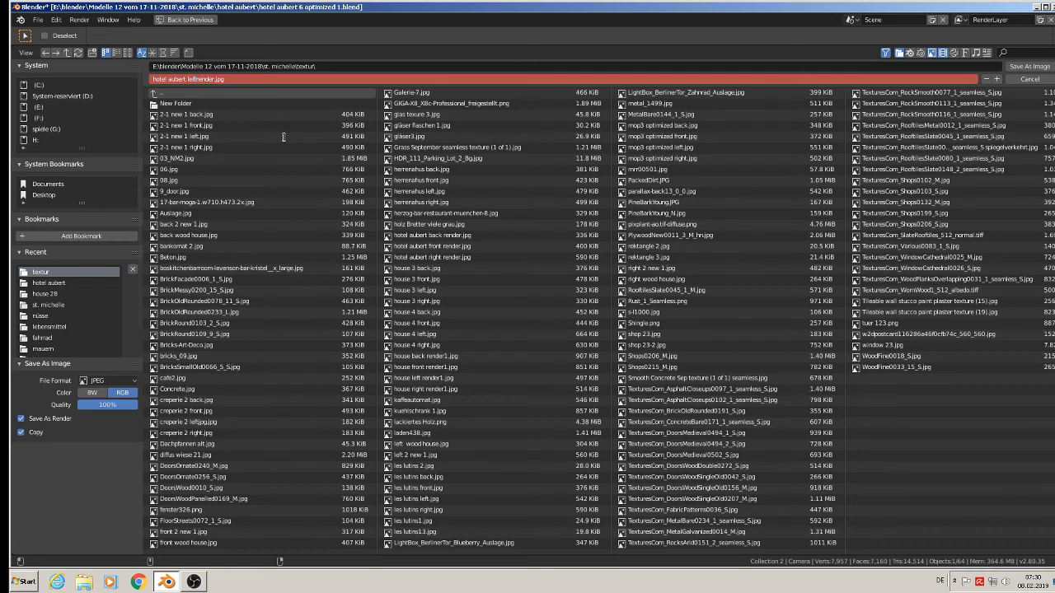
{"action": "left_click", "coordinate": [1032, 67]}
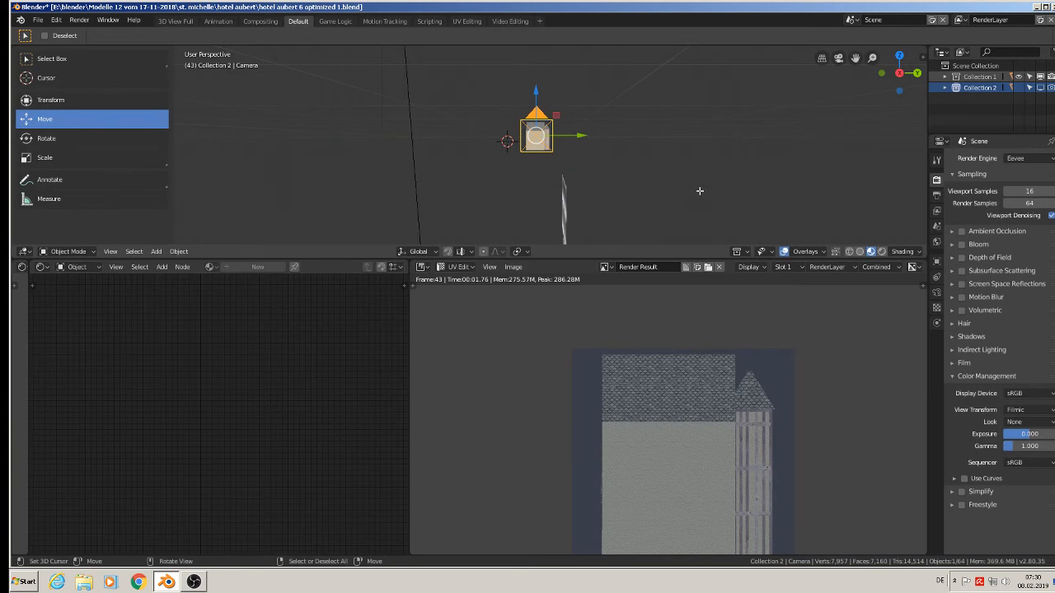
Enlarge the 3D viewport and switch it to orthographic projection with the hotel's tower corner in view.
{"action": "middle_click_drag", "start_coordinate": [632, 217], "coordinate": [571, 142]}
{"action": "scroll", "coordinate": [572, 142], "scroll_direction": "up", "scroll_amount": 5}
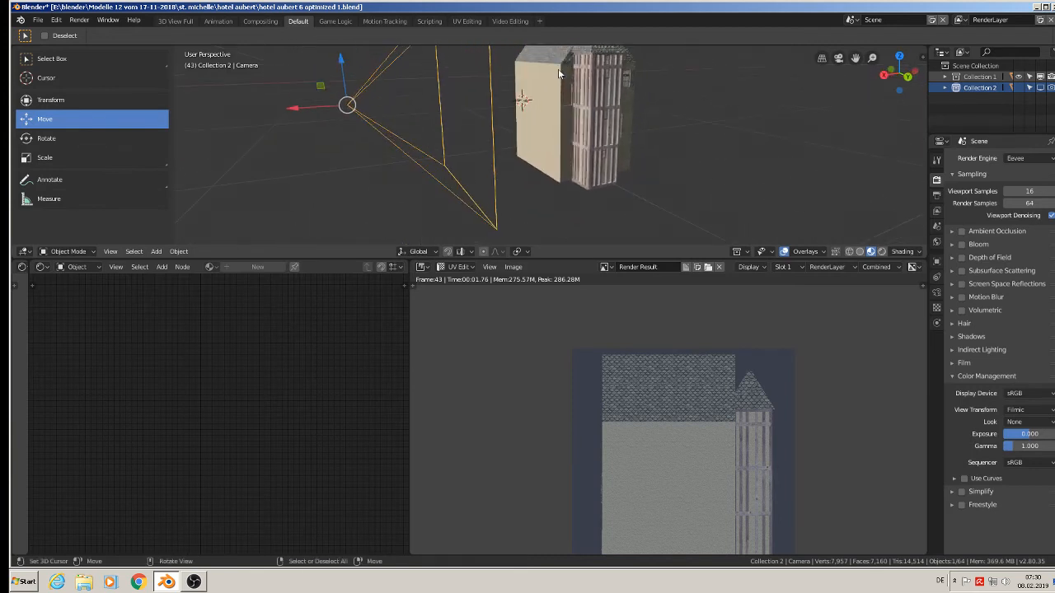
{"action": "left_click_drag", "start_coordinate": [558, 258], "coordinate": [559, 501]}
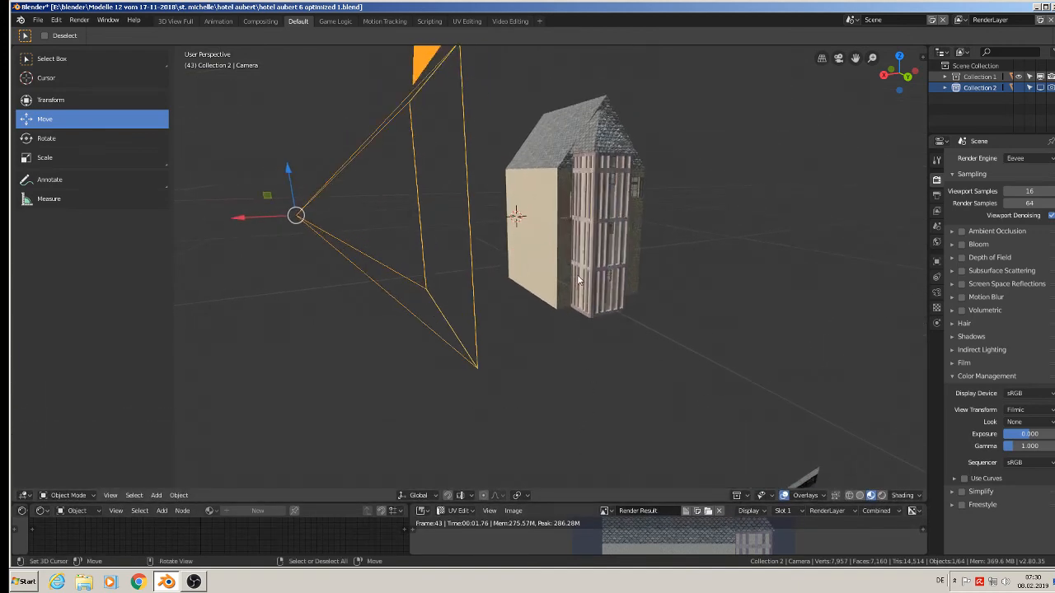
{"action": "key", "text": "KP_5"}
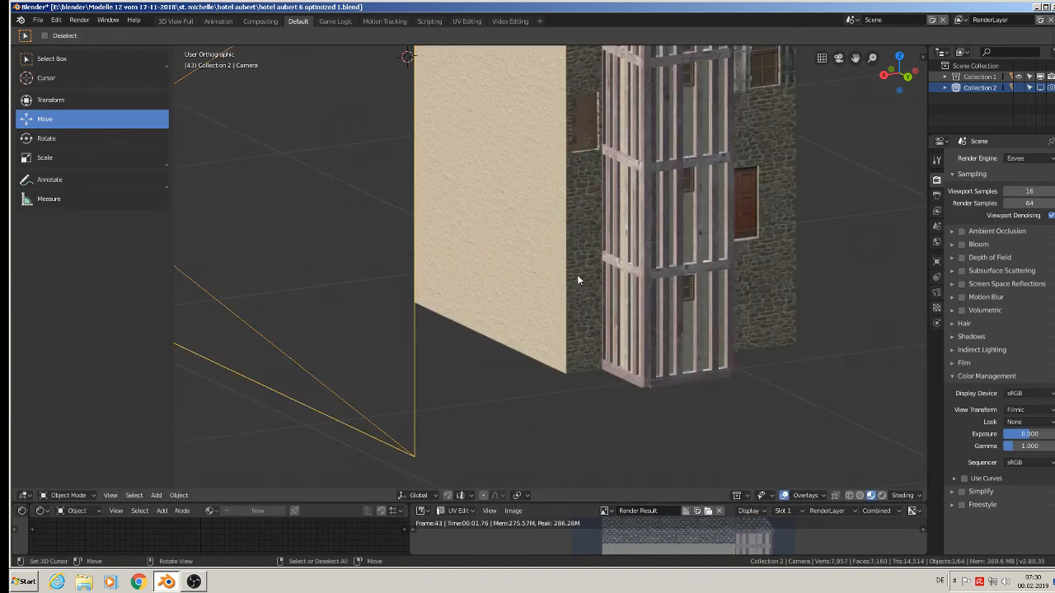
{"action": "scroll", "coordinate": [662, 230], "scroll_direction": "down", "scroll_amount": 2}
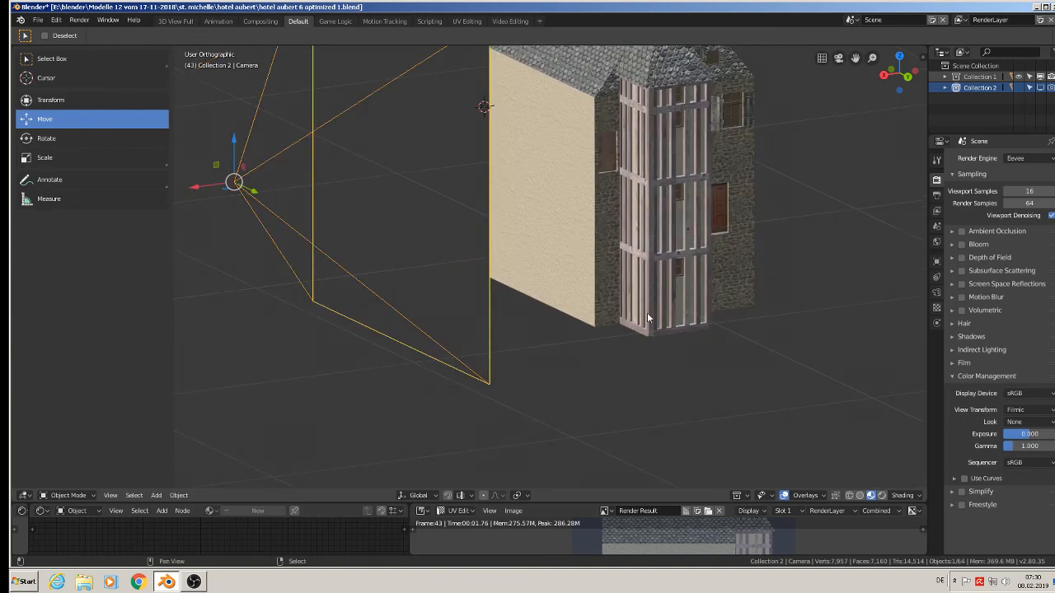
Select the wooden lattice on the tower and move it along the Y axis, out in front of the tower.
{"action": "middle_click_drag", "start_coordinate": [647, 312], "coordinate": [643, 365], "text": "shift"}
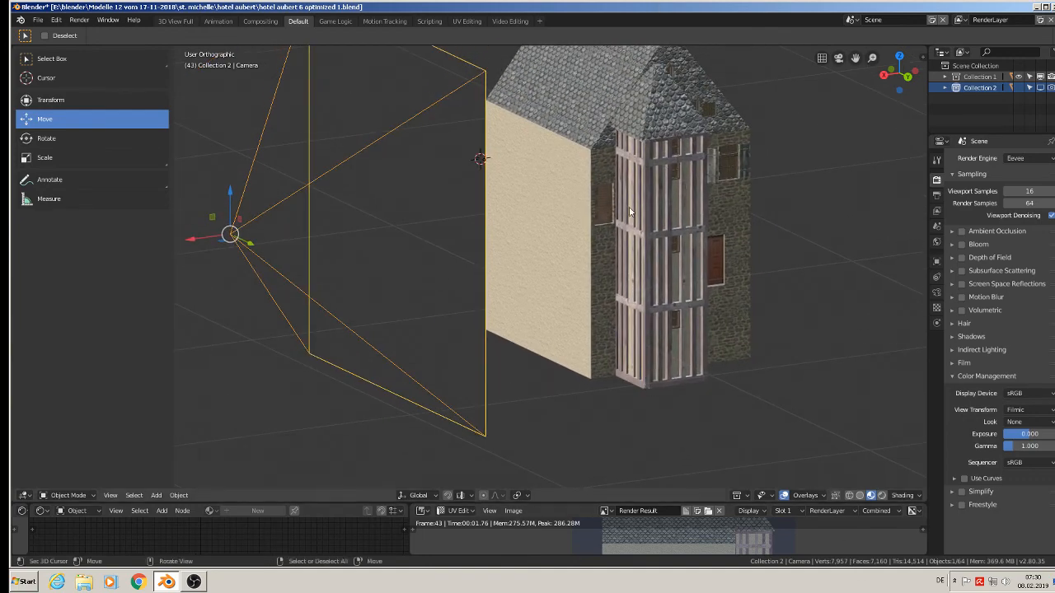
{"action": "middle_click_drag", "start_coordinate": [675, 193], "coordinate": [616, 245]}
{"action": "scroll", "coordinate": [614, 241], "scroll_direction": "up", "scroll_amount": 4}
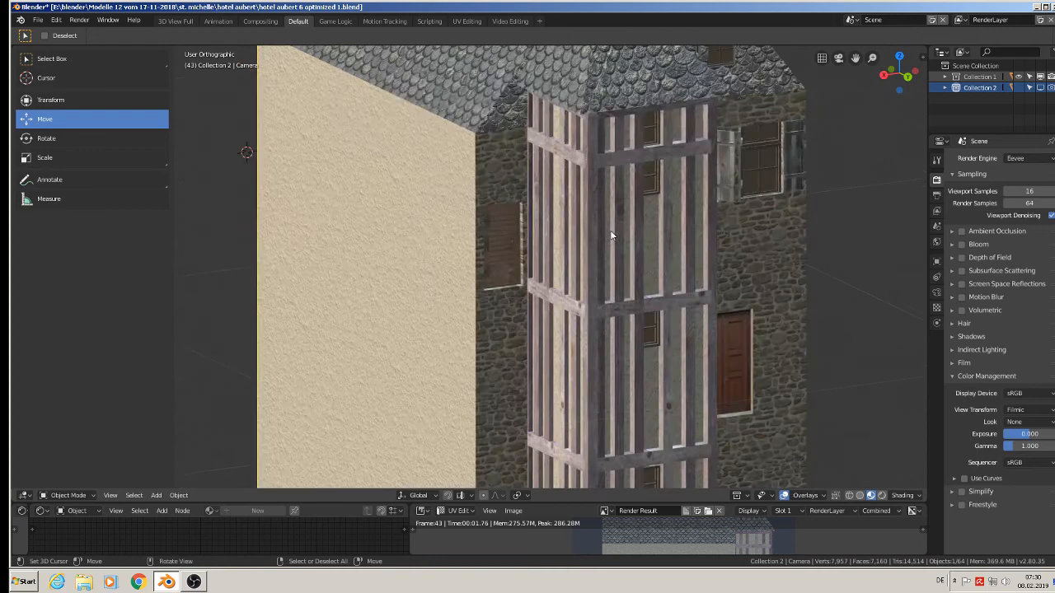
{"action": "left_click", "coordinate": [602, 168]}
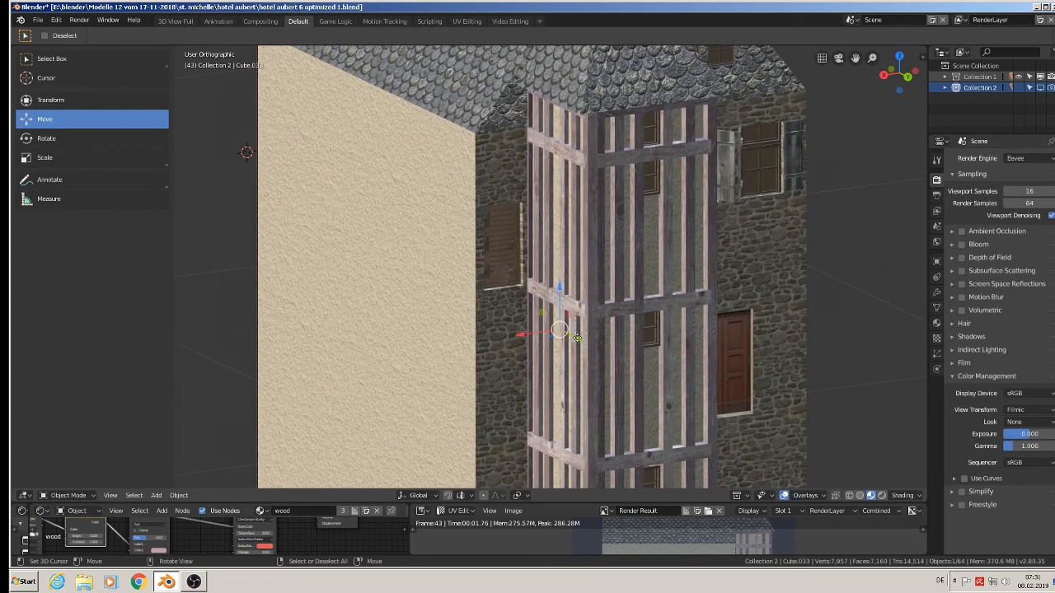
{"action": "left_click_drag", "start_coordinate": [577, 338], "coordinate": [670, 378]}
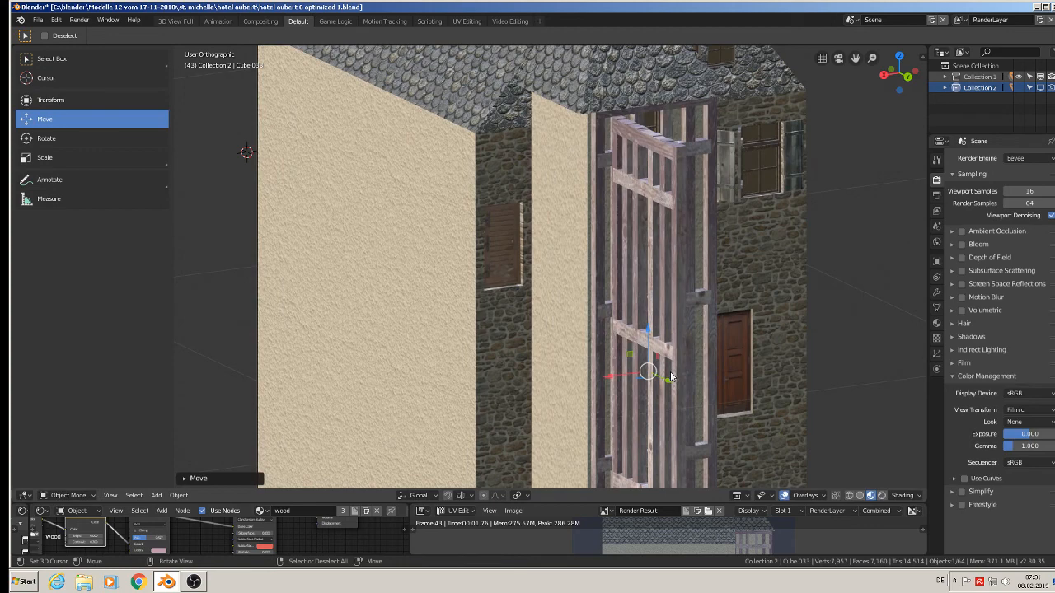
Delete the wooden lattice pulled out from the tower and the two remaining lattice parts on the tower walls.
{"action": "key", "text": "Delete"}
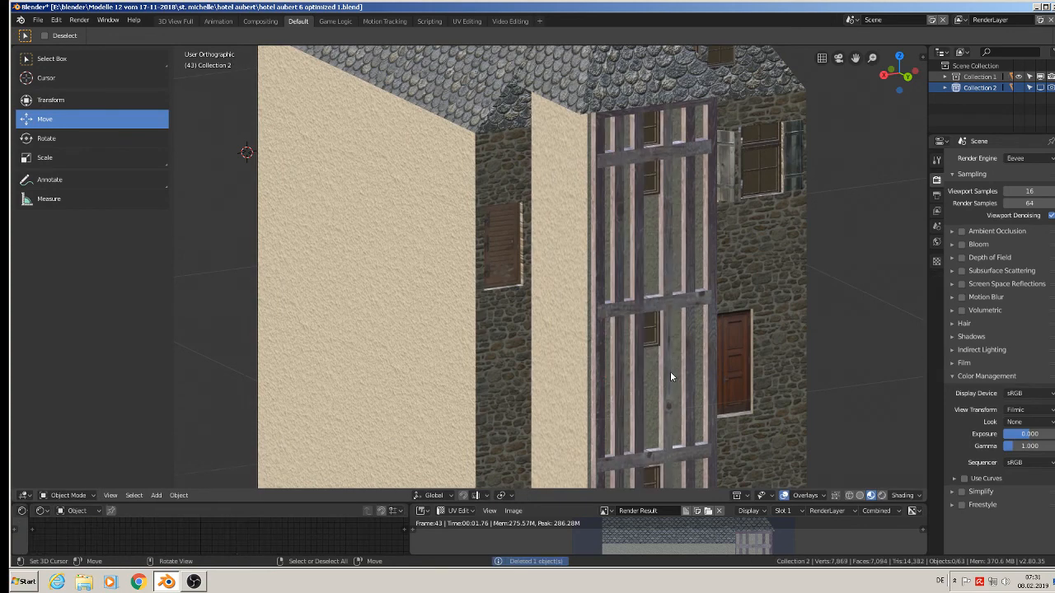
{"action": "right_click", "coordinate": [605, 308]}
{"action": "key", "text": "Delete"}
{"action": "right_click", "coordinate": [712, 297]}
{"action": "key", "text": "Delete"}
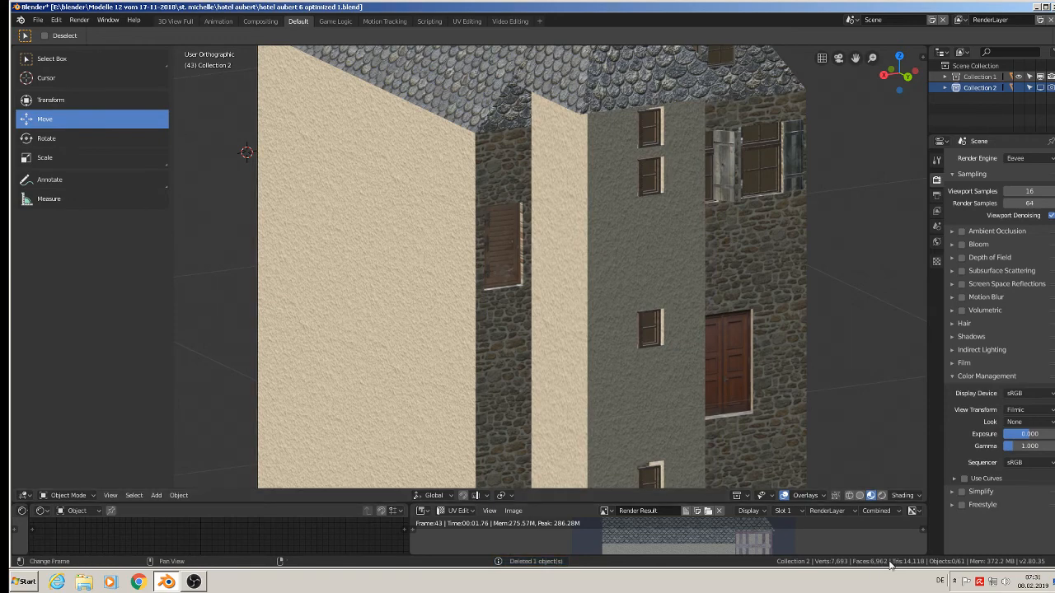
Delete the two upper tower windows, pulling the topmost one out of its wall opening first.
{"action": "middle_click_drag", "start_coordinate": [865, 402], "coordinate": [760, 204]}
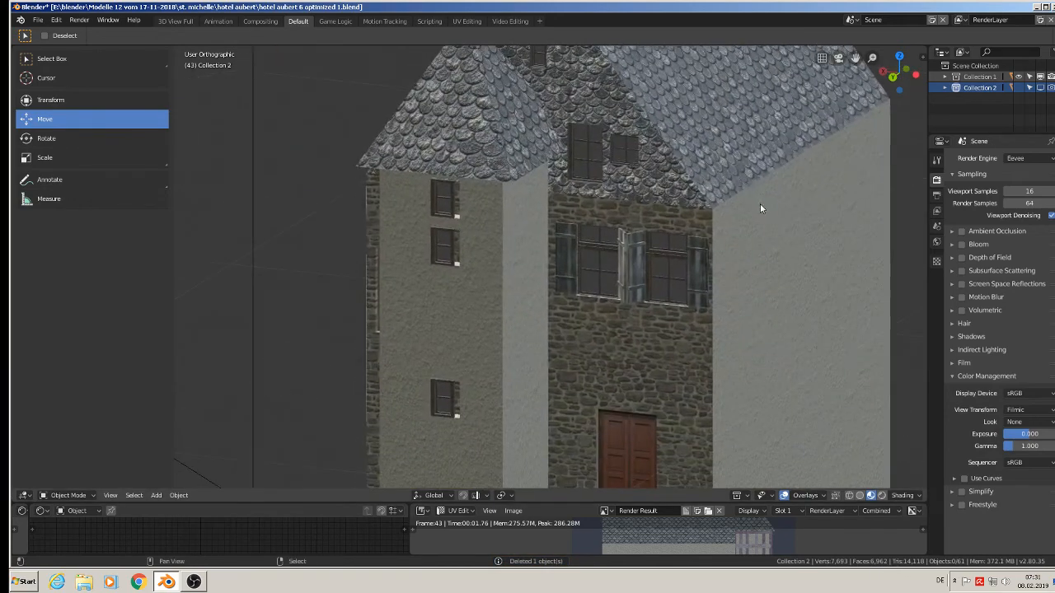
{"action": "scroll", "coordinate": [495, 204], "scroll_direction": "up", "scroll_amount": 2}
{"action": "scroll", "coordinate": [441, 210], "scroll_direction": "up", "scroll_amount": 2}
{"action": "right_click", "coordinate": [428, 202]}
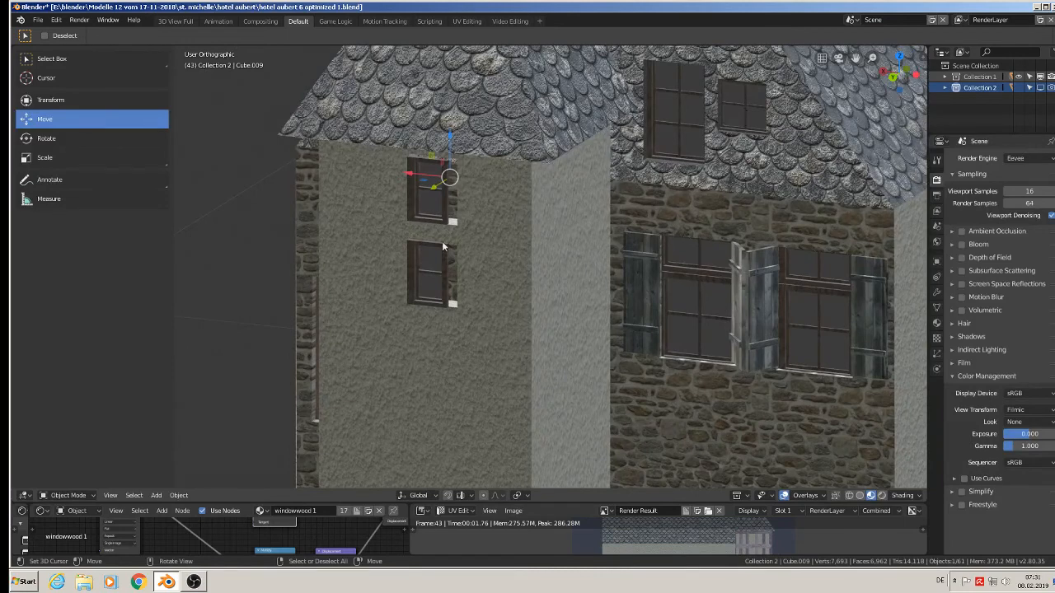
{"action": "middle_click_drag", "start_coordinate": [430, 267], "coordinate": [407, 274]}
{"action": "left_click_drag", "start_coordinate": [429, 200], "coordinate": [386, 222]}
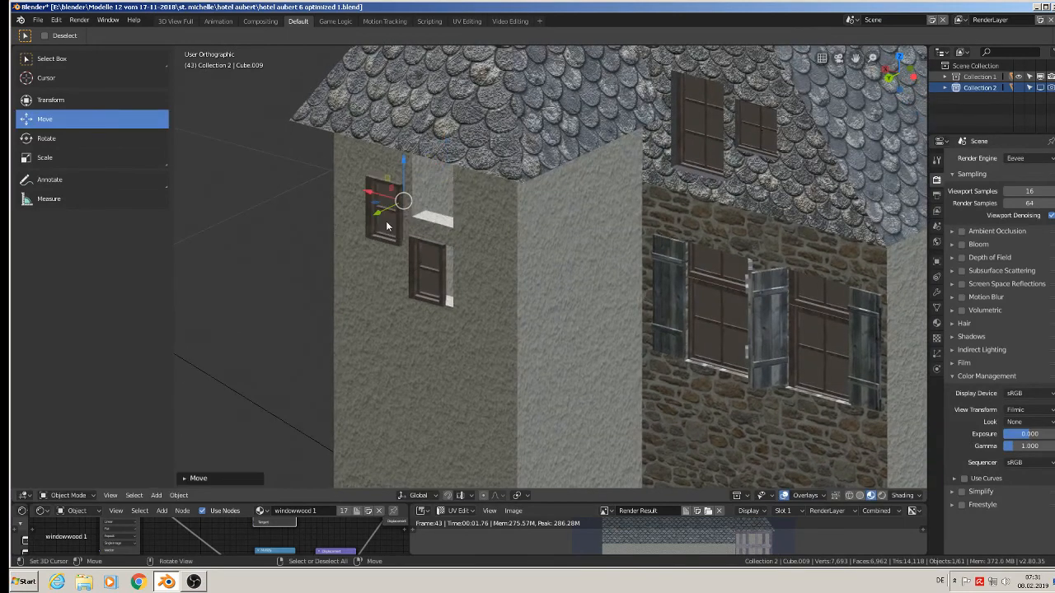
{"action": "key", "text": "Delete"}
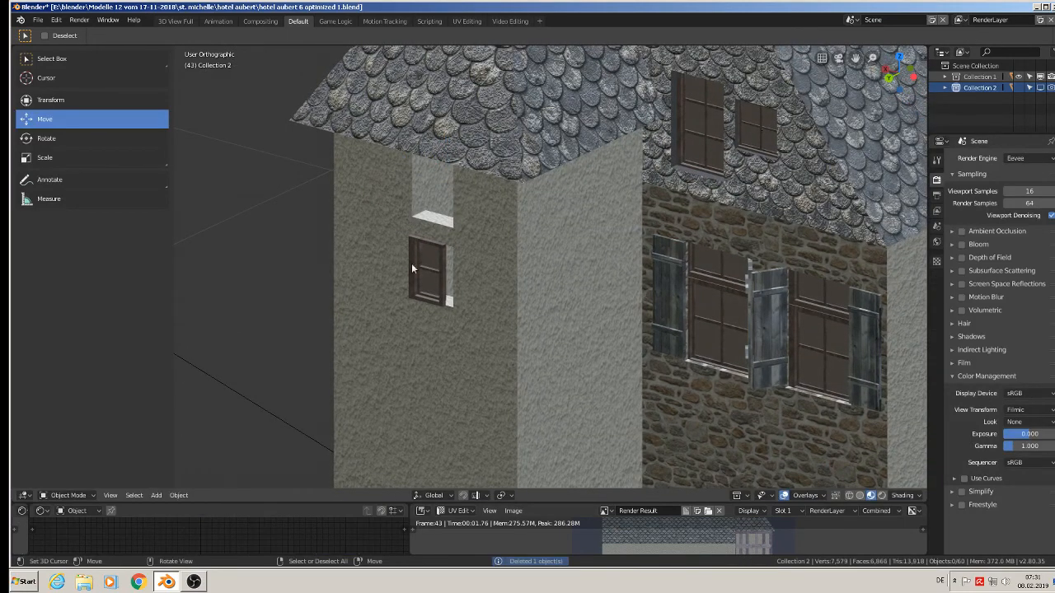
{"action": "right_click", "coordinate": [411, 263]}
{"action": "key", "text": "Delete"}
Delete the two gable windows and the two windows in the stone wall beside the tower.
{"action": "right_click", "coordinate": [699, 116]}
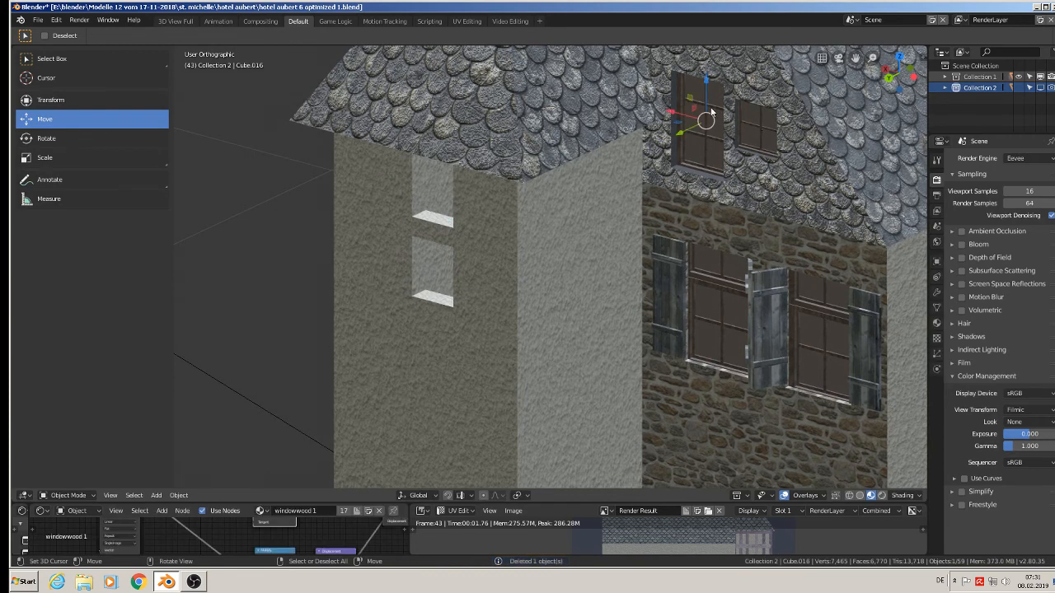
{"action": "key", "text": "Delete"}
{"action": "right_click", "coordinate": [756, 130]}
{"action": "key", "text": "Delete"}
{"action": "right_click", "coordinate": [719, 295]}
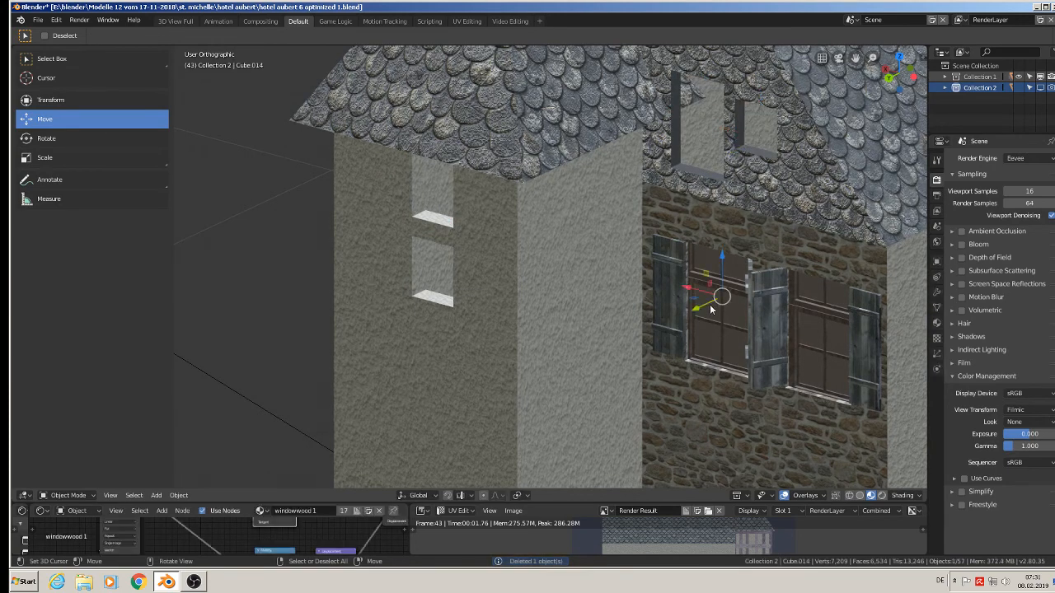
{"action": "key", "text": "Delete"}
{"action": "right_click", "coordinate": [812, 328]}
{"action": "key", "text": "Delete"}
Delete the four wooden shutters around the two window openings in the stone wall beside the tower.
{"action": "right_click", "coordinate": [767, 321]}
{"action": "key", "text": "Delete"}
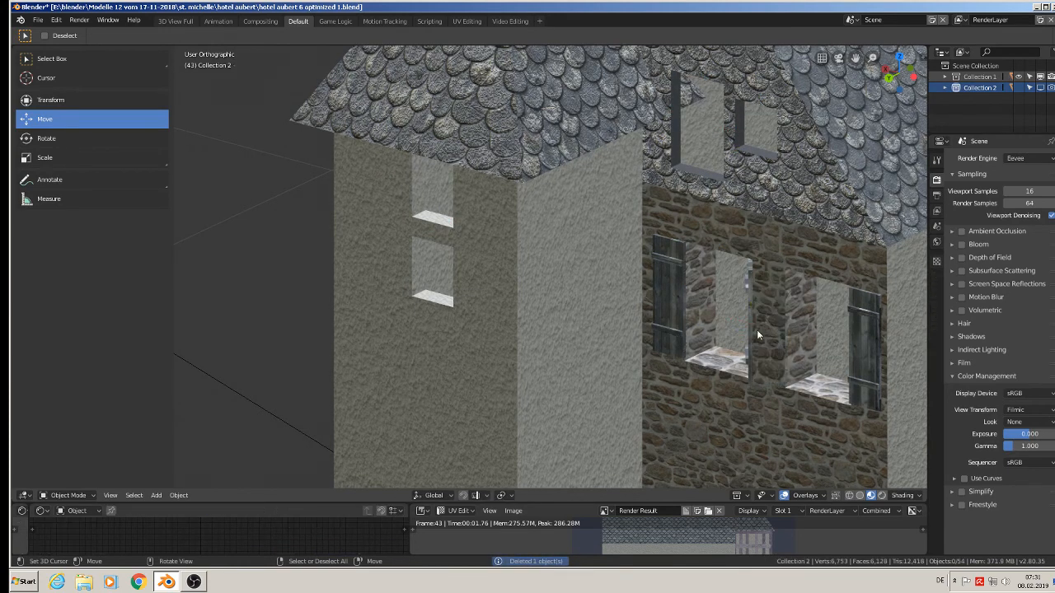
{"action": "right_click", "coordinate": [669, 297]}
{"action": "key", "text": "Delete"}
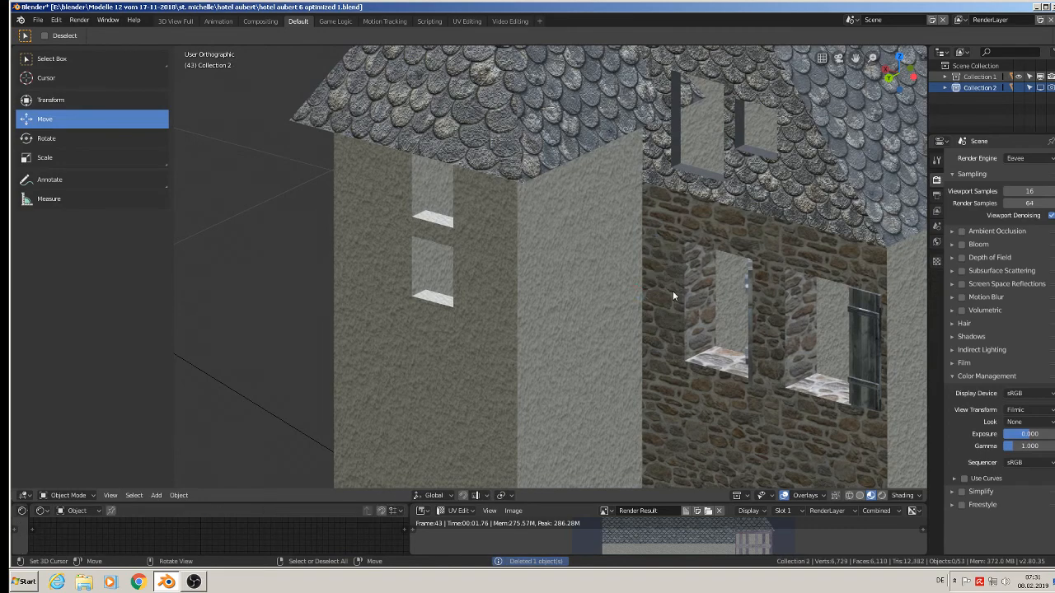
{"action": "right_click", "coordinate": [750, 302]}
{"action": "key", "text": "Delete"}
{"action": "right_click", "coordinate": [858, 332]}
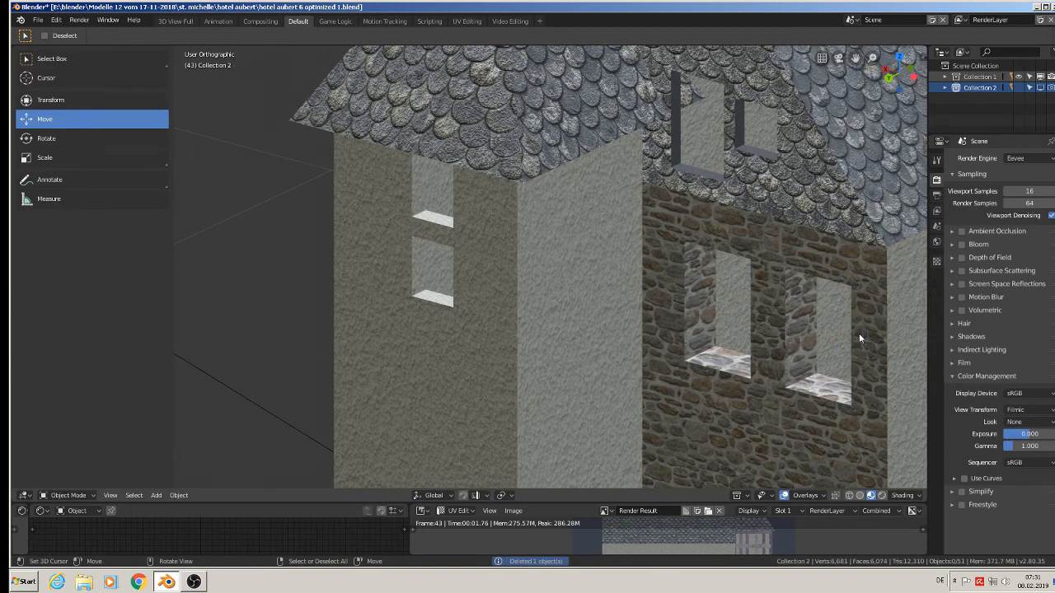
{"action": "key", "text": "Delete"}
Delete the two lower windows of the tower.
{"action": "scroll", "coordinate": [775, 348], "scroll_direction": "down", "scroll_amount": 3}
{"action": "middle_click_drag", "start_coordinate": [754, 358], "coordinate": [707, 147], "text": "shift"}
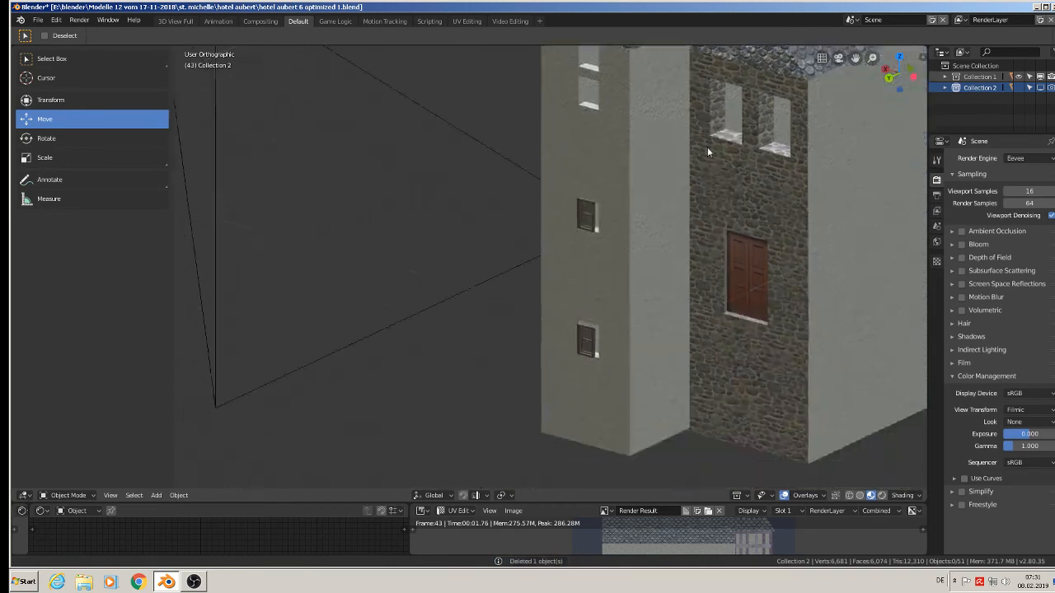
{"action": "right_click", "coordinate": [583, 216]}
{"action": "key", "text": "Delete"}
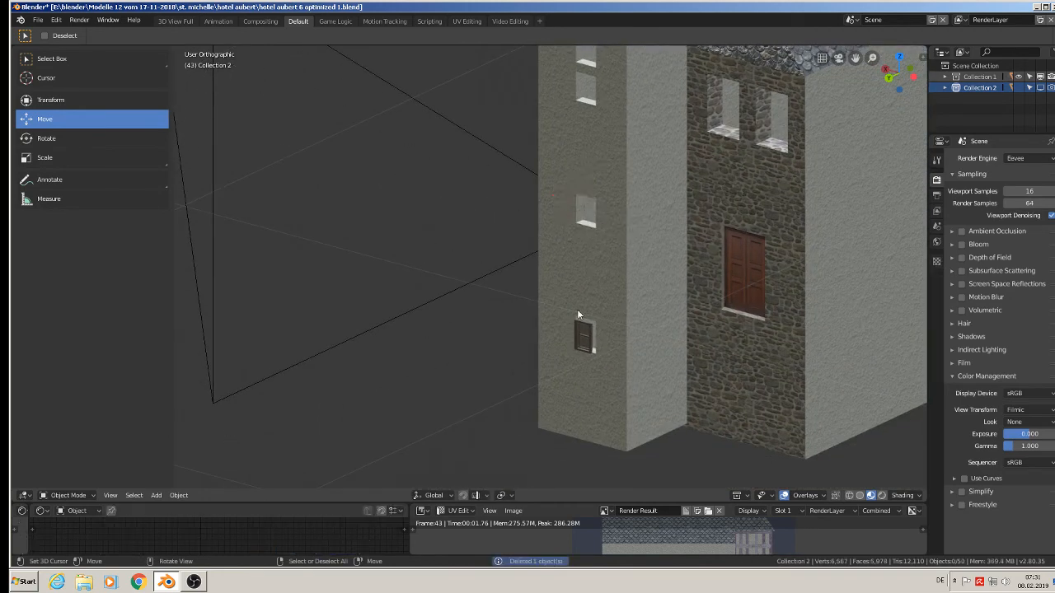
{"action": "right_click", "coordinate": [585, 334]}
{"action": "key", "text": "Delete"}
{"action": "right_click", "coordinate": [753, 278]}
{"action": "key", "text": "Delete"}
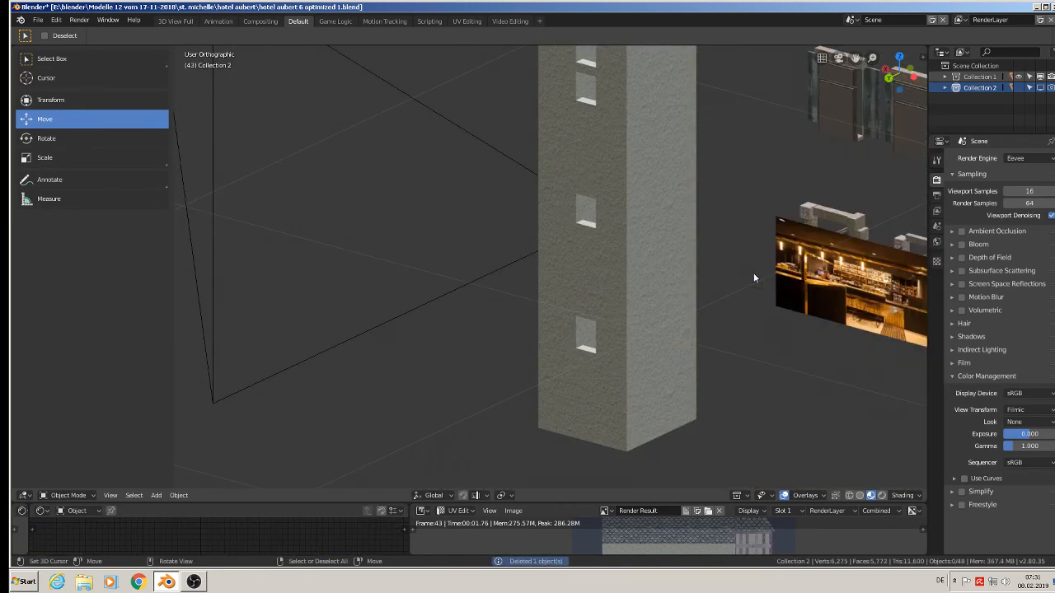
{"action": "key", "text": "ctrl+z"}
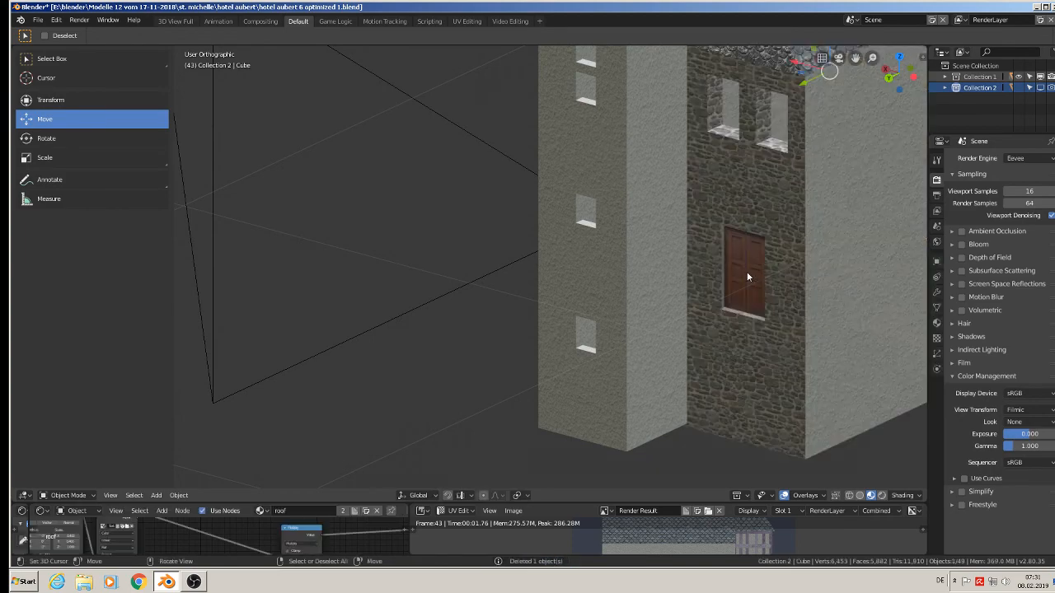
Delete the three windows in the slate gable on the opposite facade.
{"action": "middle_click_drag", "start_coordinate": [733, 262], "coordinate": [581, 338]}
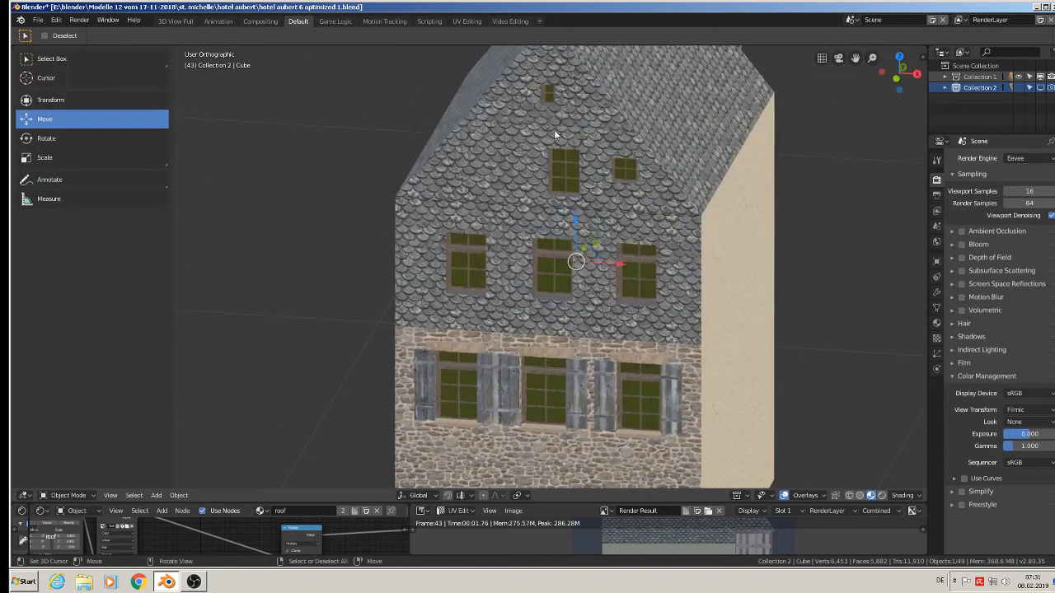
{"action": "right_click", "coordinate": [548, 96]}
{"action": "key", "text": "Delete"}
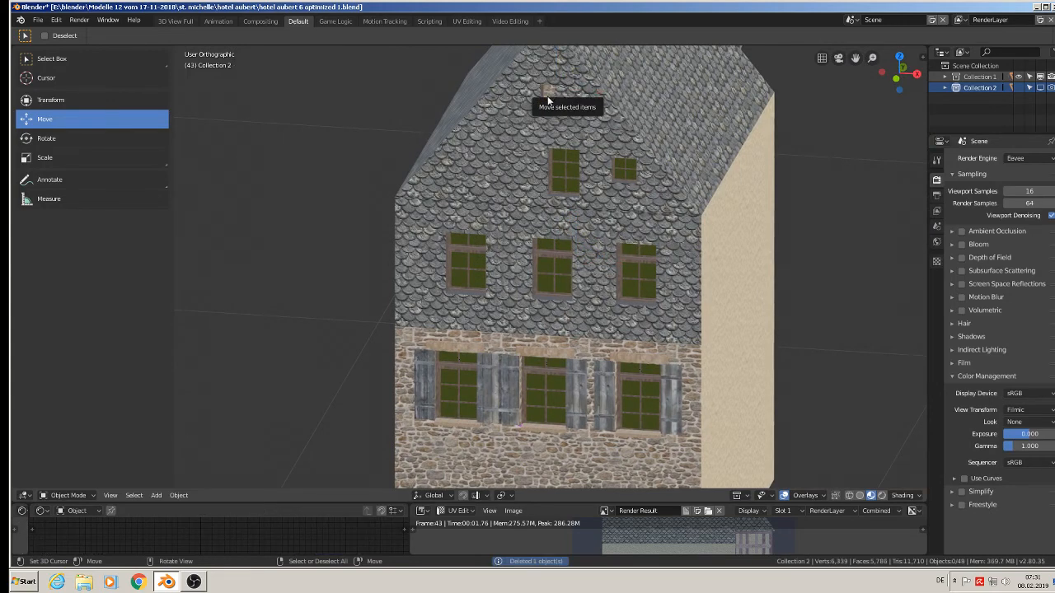
{"action": "right_click", "coordinate": [564, 169]}
{"action": "key", "text": "Delete"}
{"action": "right_click", "coordinate": [617, 170]}
{"action": "key", "text": "Delete"}
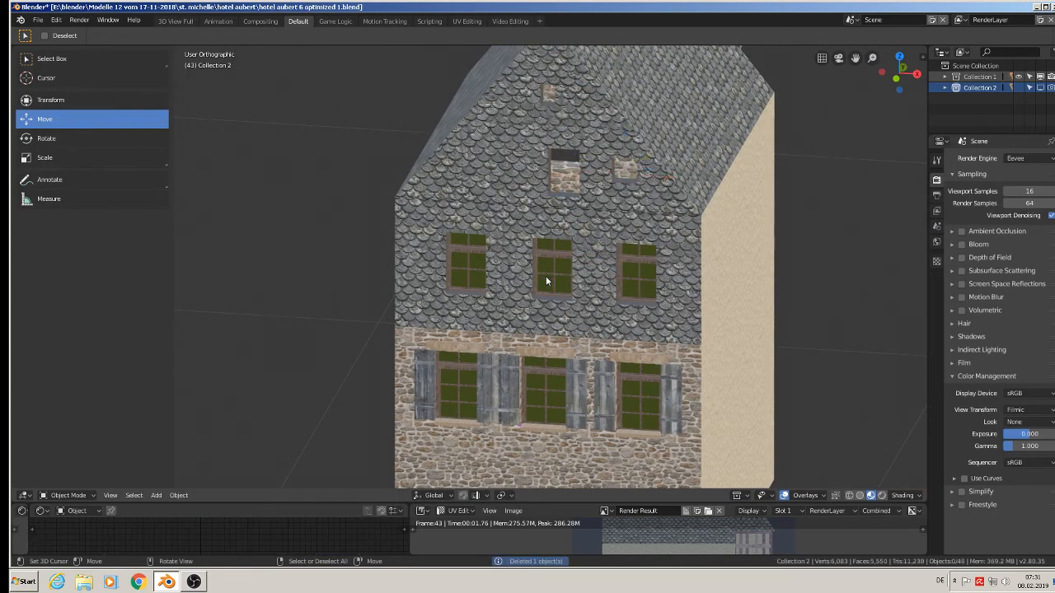
Delete the row of three windows in the slate-clad storey below the gable.
{"action": "right_click", "coordinate": [541, 277]}
{"action": "key", "text": "Delete"}
{"action": "right_click", "coordinate": [459, 259]}
{"action": "key", "text": "Delete"}
{"action": "right_click", "coordinate": [636, 268]}
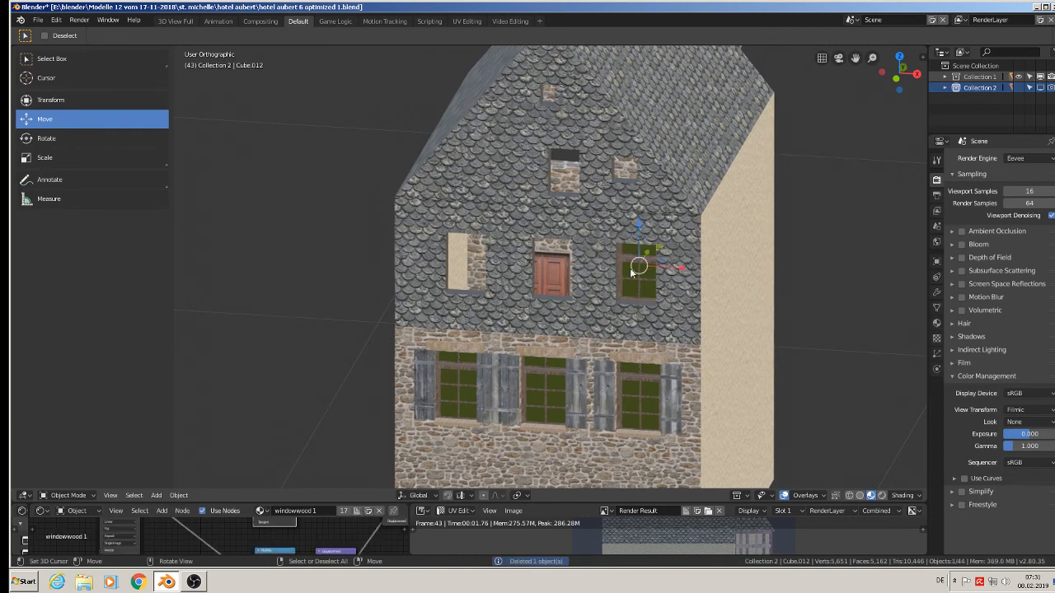
{"action": "key", "text": "Delete"}
Delete the three windows in the stone storey beneath the slate cladding.
{"action": "right_click", "coordinate": [645, 403]}
{"action": "key", "text": "Delete"}
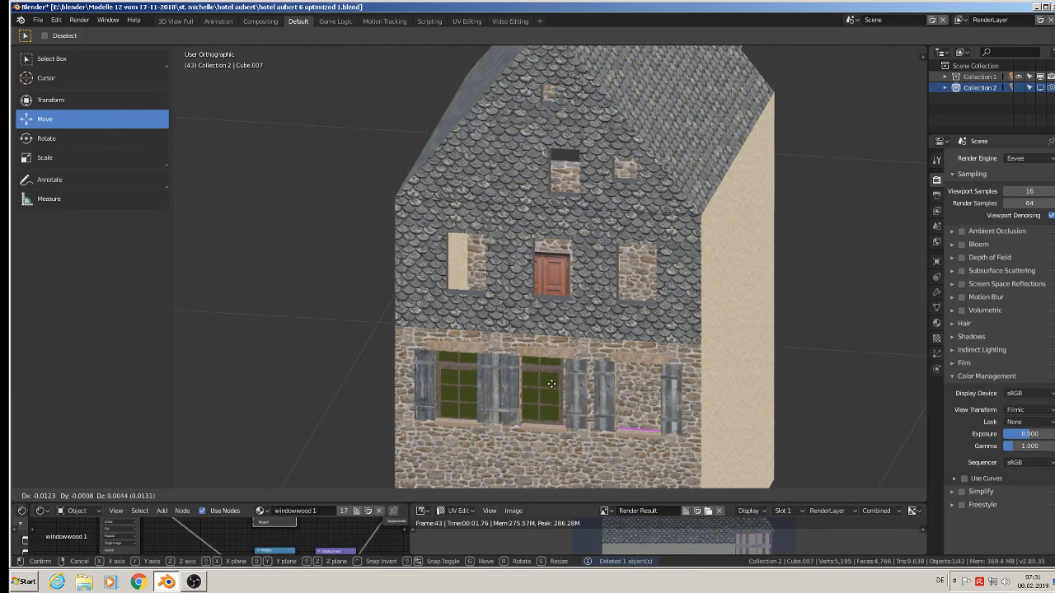
{"action": "right_click", "coordinate": [545, 392]}
{"action": "key", "text": "Delete"}
{"action": "right_click", "coordinate": [475, 382]}
{"action": "key", "text": "Delete"}
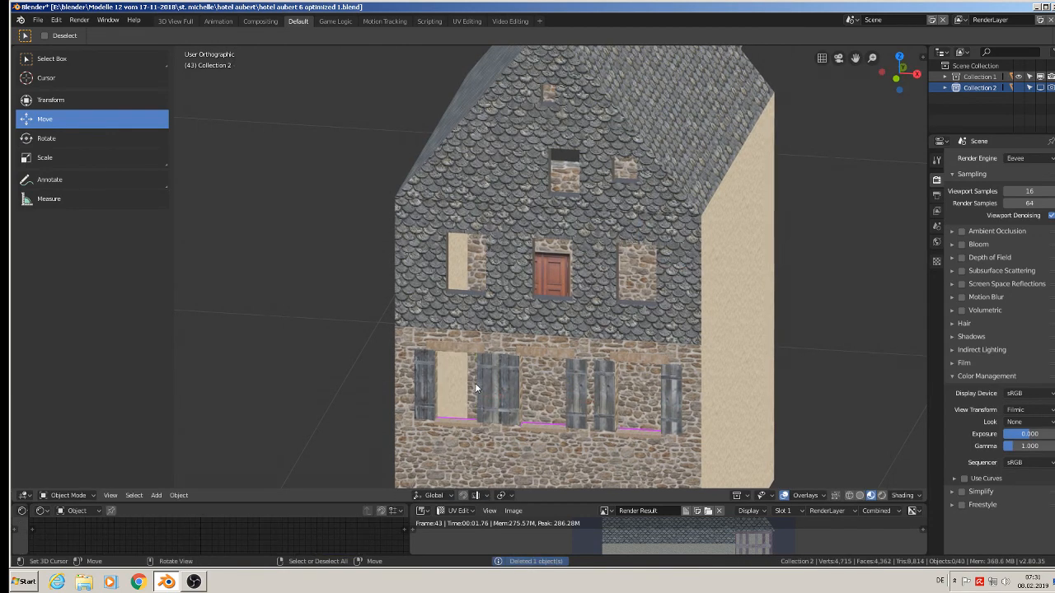
Delete all six wooden shutters beside the window openings in the stone storey.
{"action": "right_click", "coordinate": [486, 386]}
{"action": "key", "text": "Delete"}
{"action": "right_click", "coordinate": [429, 381]}
{"action": "key", "text": "Delete"}
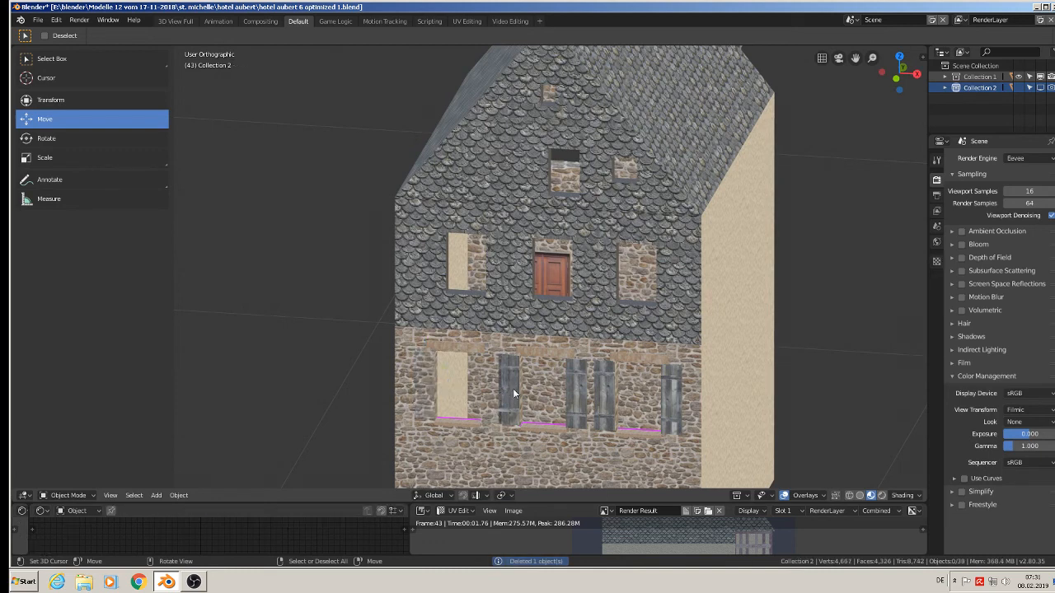
{"action": "right_click", "coordinate": [516, 396]}
{"action": "key", "text": "Delete"}
{"action": "right_click", "coordinate": [581, 401]}
{"action": "key", "text": "Delete"}
{"action": "right_click", "coordinate": [604, 395]}
{"action": "key", "text": "Delete"}
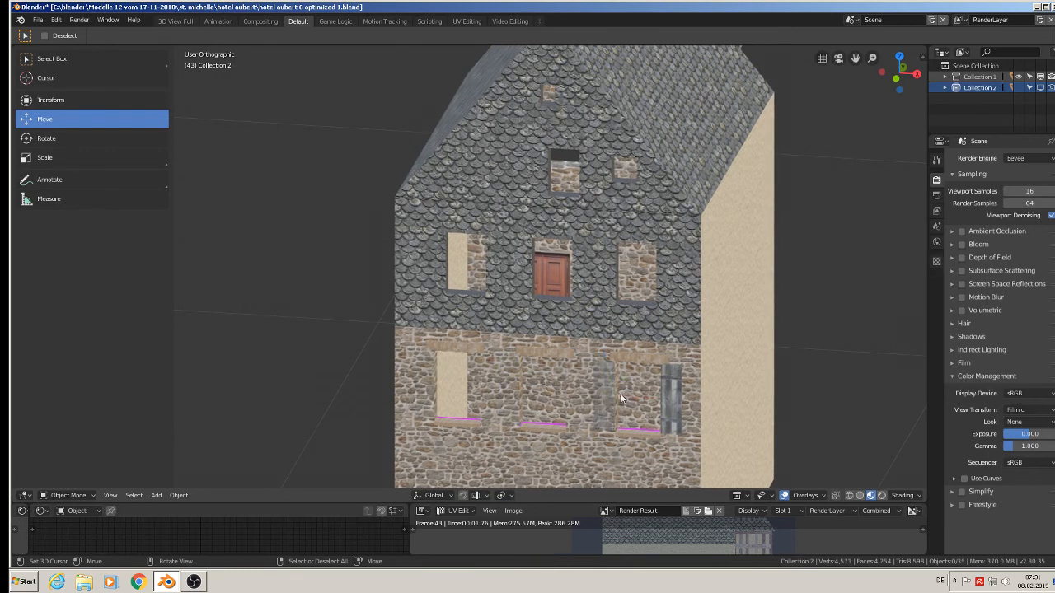
{"action": "right_click", "coordinate": [672, 400]}
{"action": "key", "text": "Delete"}
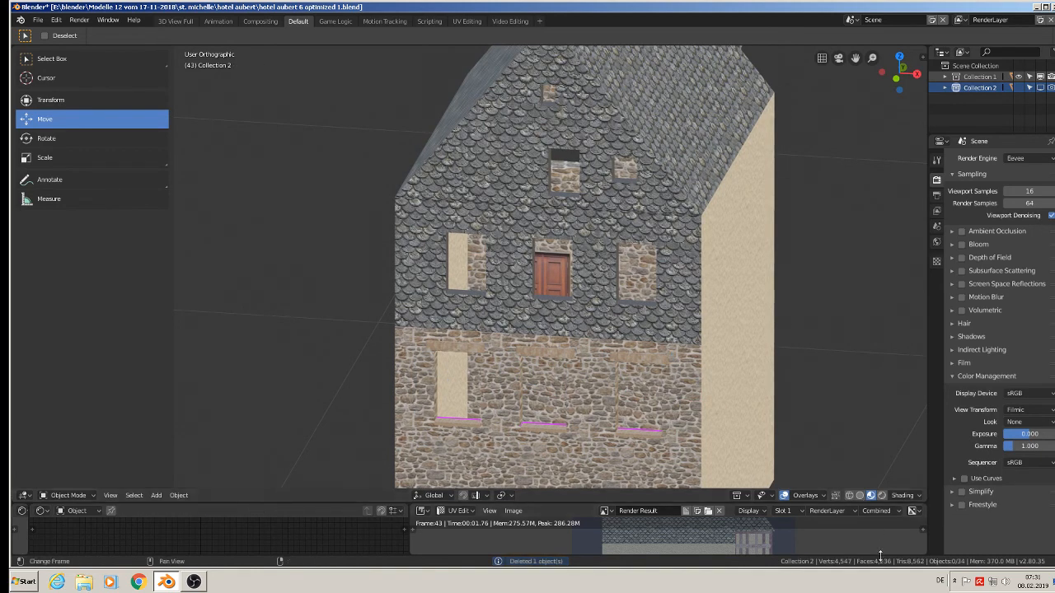
Delete the three stone sills beneath the window openings in the stone storey.
{"action": "middle_click_drag", "start_coordinate": [772, 297], "coordinate": [758, 173], "text": "shift"}
{"action": "scroll", "coordinate": [552, 219], "scroll_direction": "up", "scroll_amount": 2}
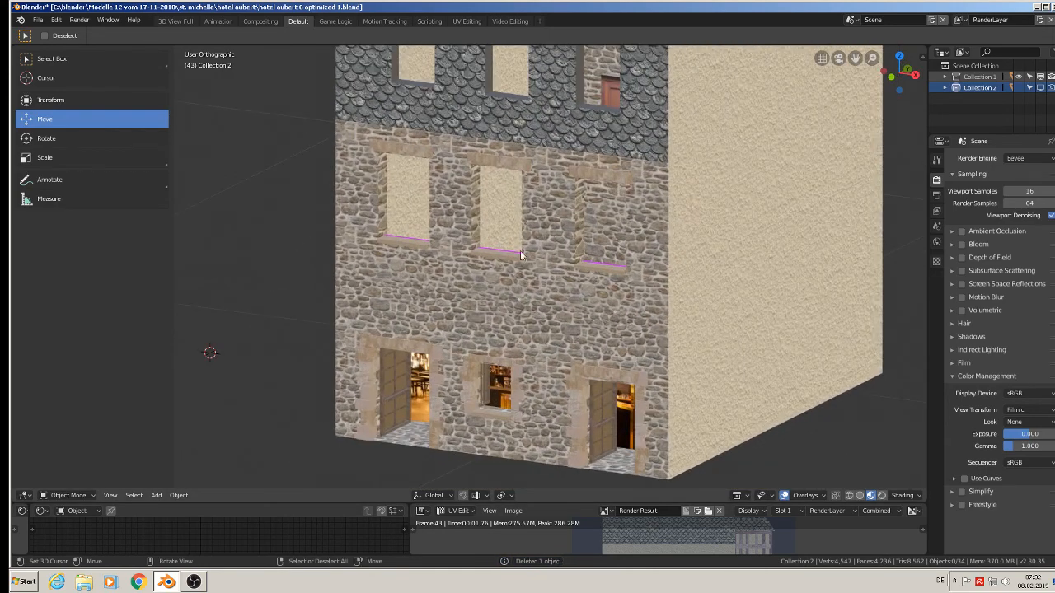
{"action": "scroll", "coordinate": [520, 251], "scroll_direction": "up", "scroll_amount": 1}
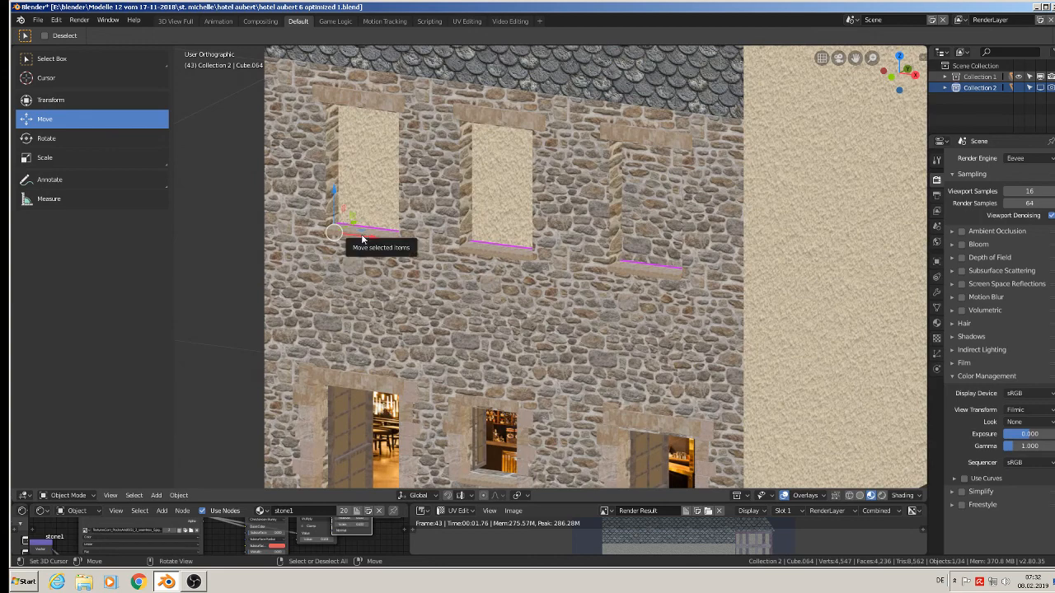
{"action": "left_click", "coordinate": [361, 239]}
{"action": "scroll", "coordinate": [362, 239], "scroll_direction": "up", "scroll_amount": 2}
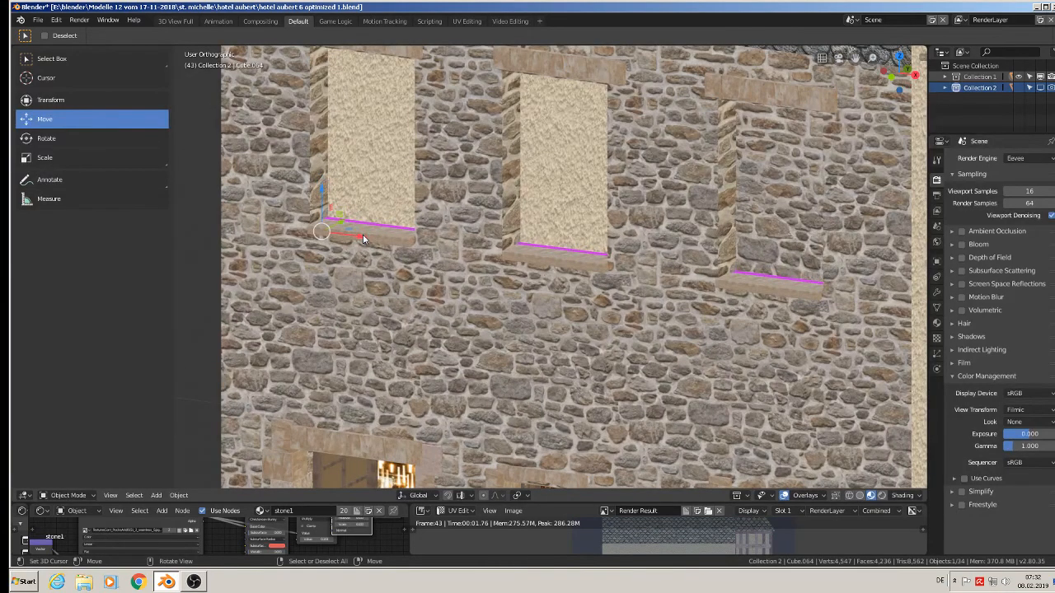
{"action": "key", "text": "Delete"}
{"action": "left_click", "coordinate": [521, 256]}
{"action": "key", "text": "Delete"}
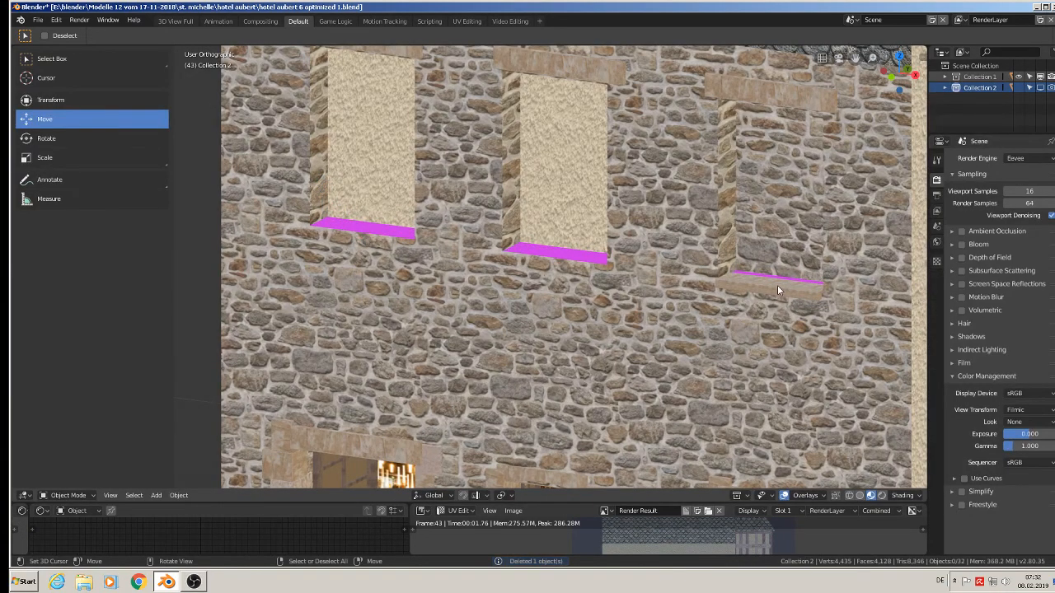
{"action": "left_click", "coordinate": [777, 285]}
{"action": "key", "text": "Delete"}
Select both ground-floor door leaves and the frame of the small window between them, and delete all three objects.
{"action": "scroll", "coordinate": [674, 330], "scroll_direction": "down", "scroll_amount": 3}
{"action": "scroll", "coordinate": [671, 329], "scroll_direction": "down", "scroll_amount": 3}
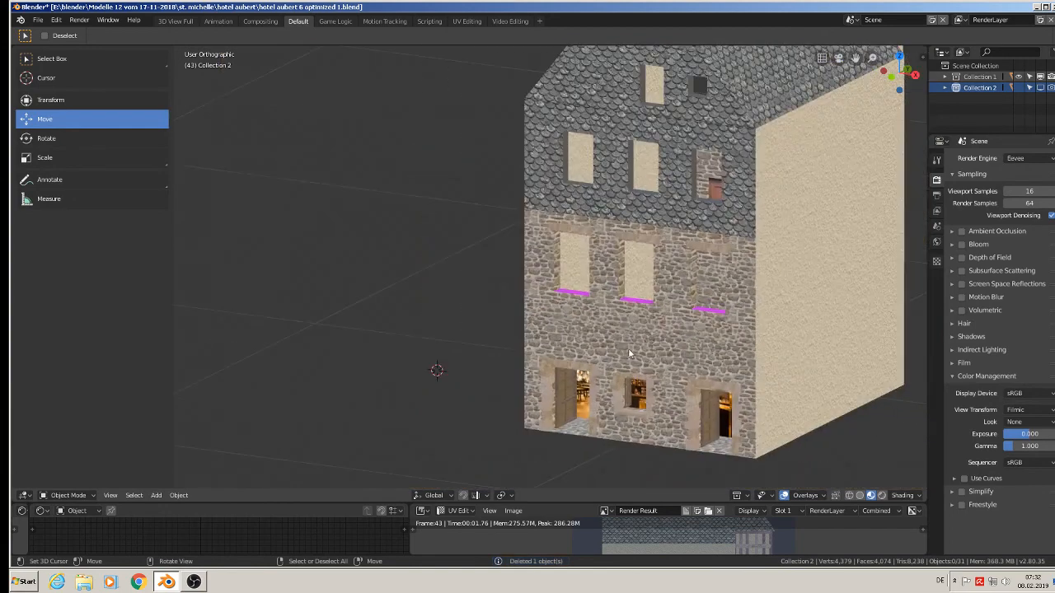
{"action": "middle_click_drag", "start_coordinate": [613, 352], "coordinate": [608, 252], "text": "shift"}
{"action": "scroll", "coordinate": [567, 234], "scroll_direction": "up", "scroll_amount": 4}
{"action": "left_click", "coordinate": [556, 366]}
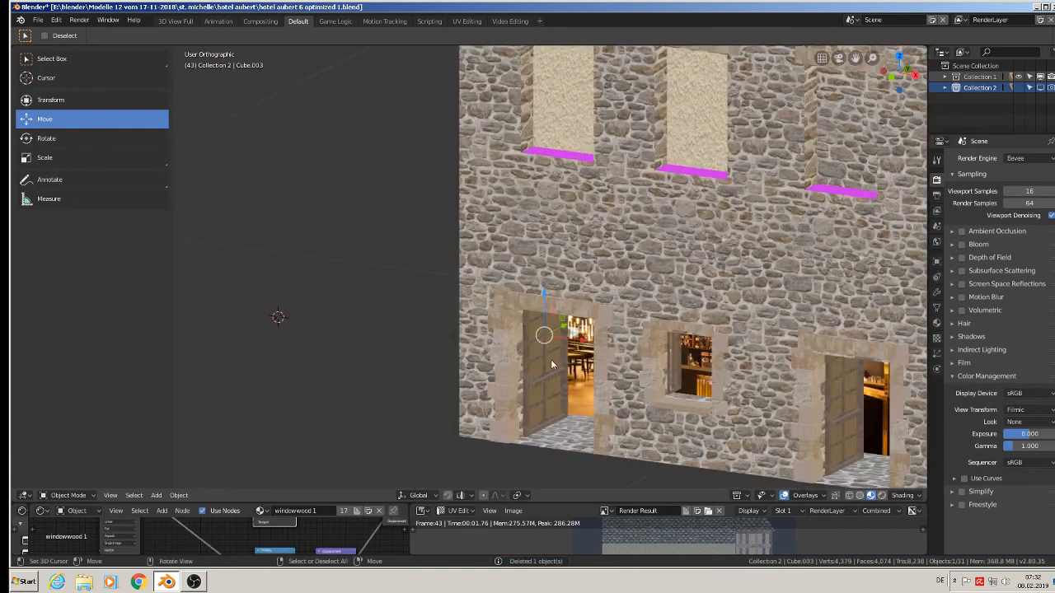
{"action": "left_click", "coordinate": [675, 366], "text": "shift"}
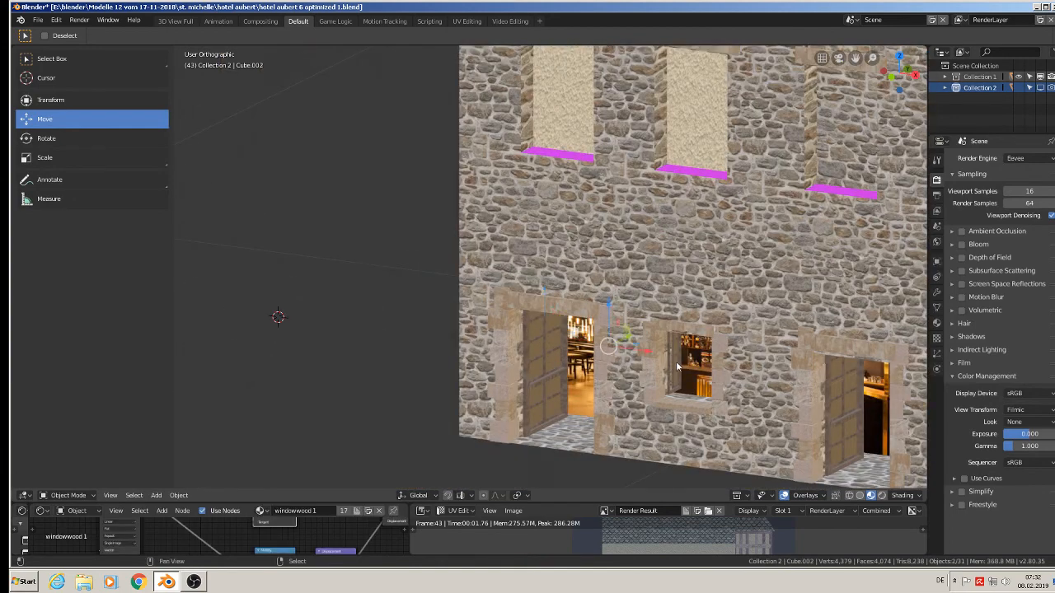
{"action": "left_click", "coordinate": [843, 402], "text": "shift"}
{"action": "key", "text": "Delete"}
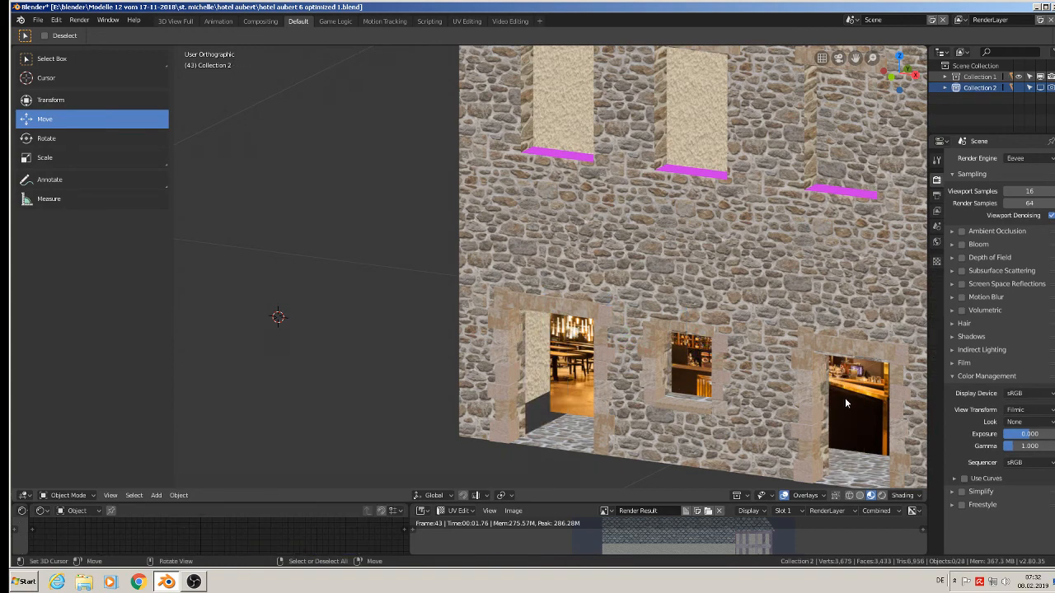
Move the stone block column at the left side of the left doorway out of the wall and delete it.
{"action": "left_click", "coordinate": [510, 374]}
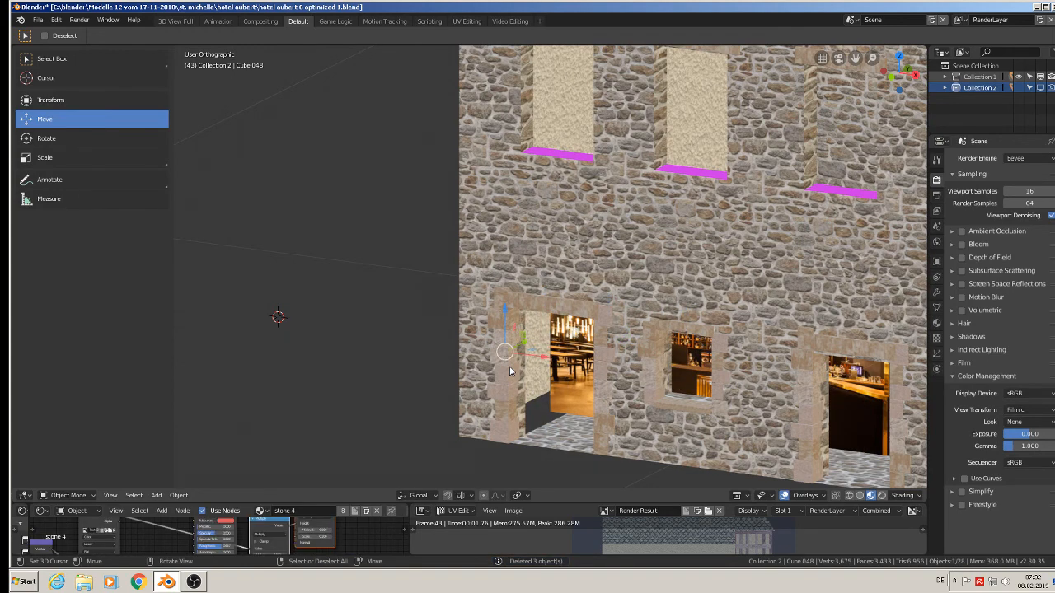
{"action": "left_click_drag", "start_coordinate": [525, 338], "coordinate": [408, 326]}
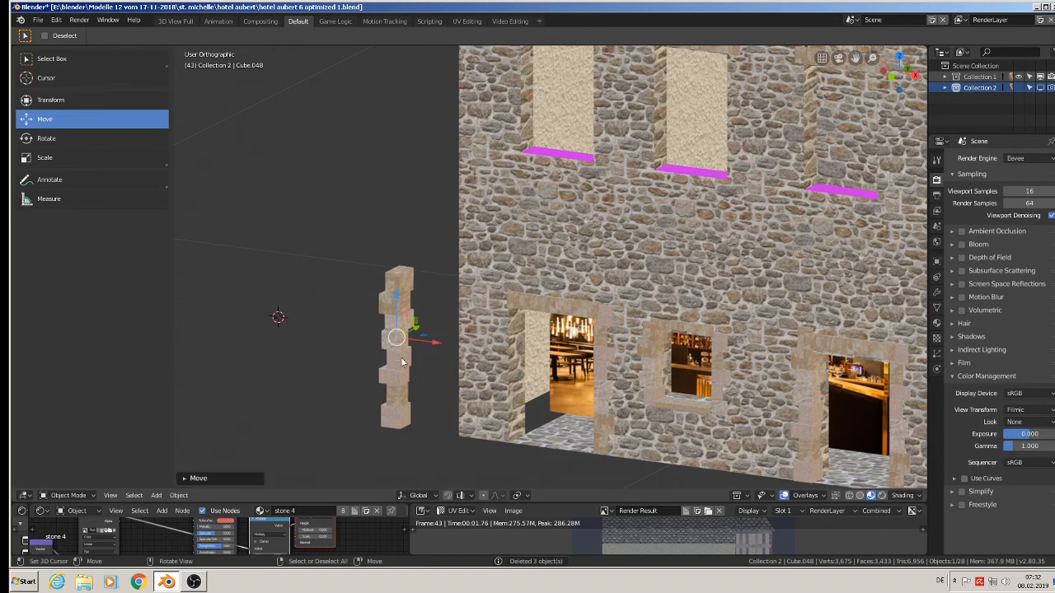
{"action": "key", "text": "Delete"}
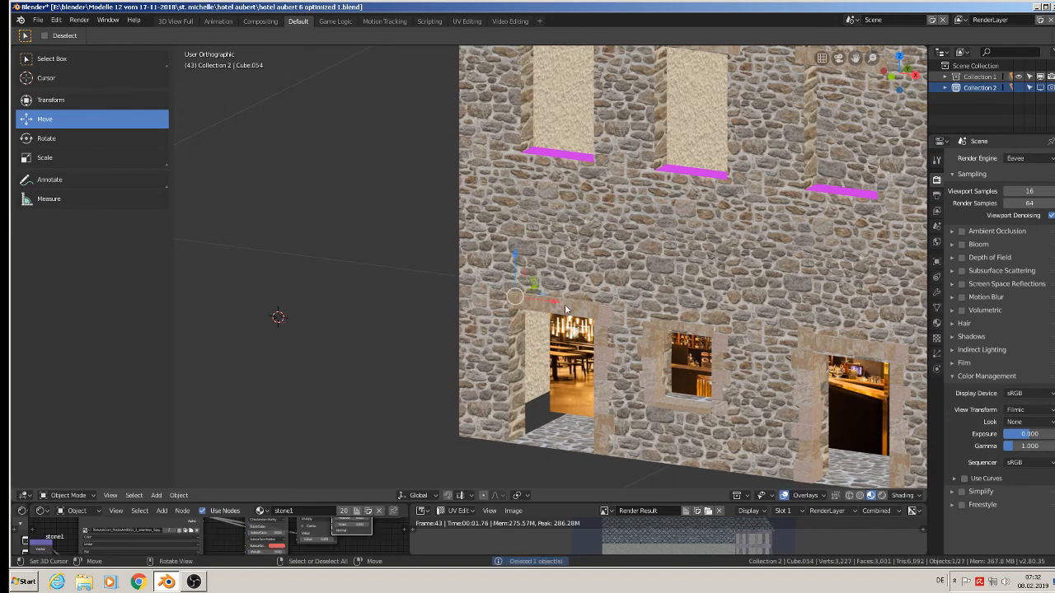
Delete the remaining stone blocks around the left doorway and the four stone frame pieces around the small ground-floor window.
{"action": "right_click", "coordinate": [603, 340]}
{"action": "key", "text": "Delete"}
{"action": "right_click", "coordinate": [653, 362]}
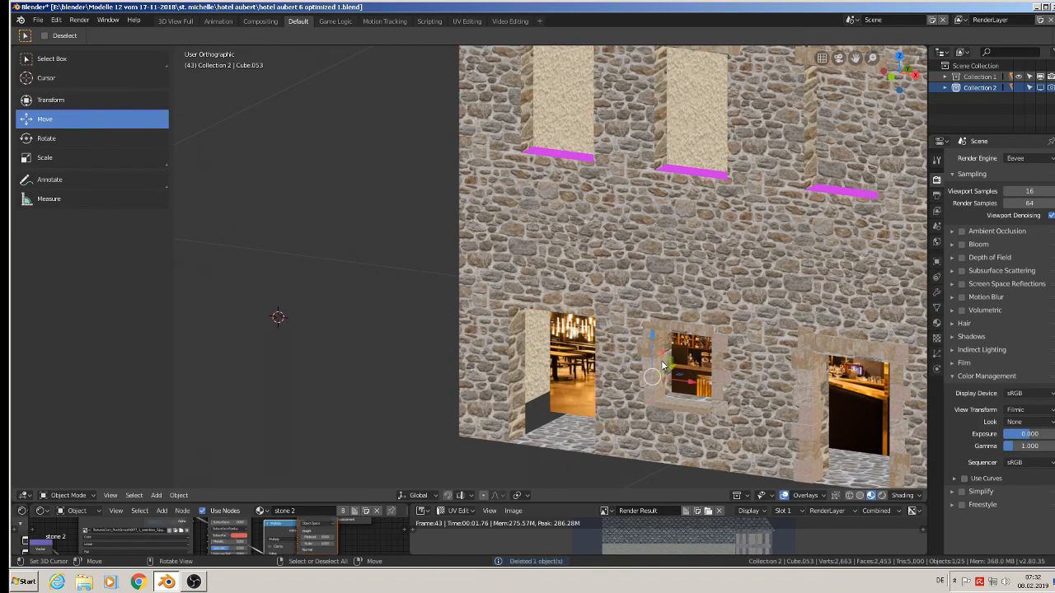
{"action": "key", "text": "Delete"}
{"action": "right_click", "coordinate": [688, 328]}
{"action": "key", "text": "Delete"}
{"action": "right_click", "coordinate": [719, 361]}
{"action": "key", "text": "Delete"}
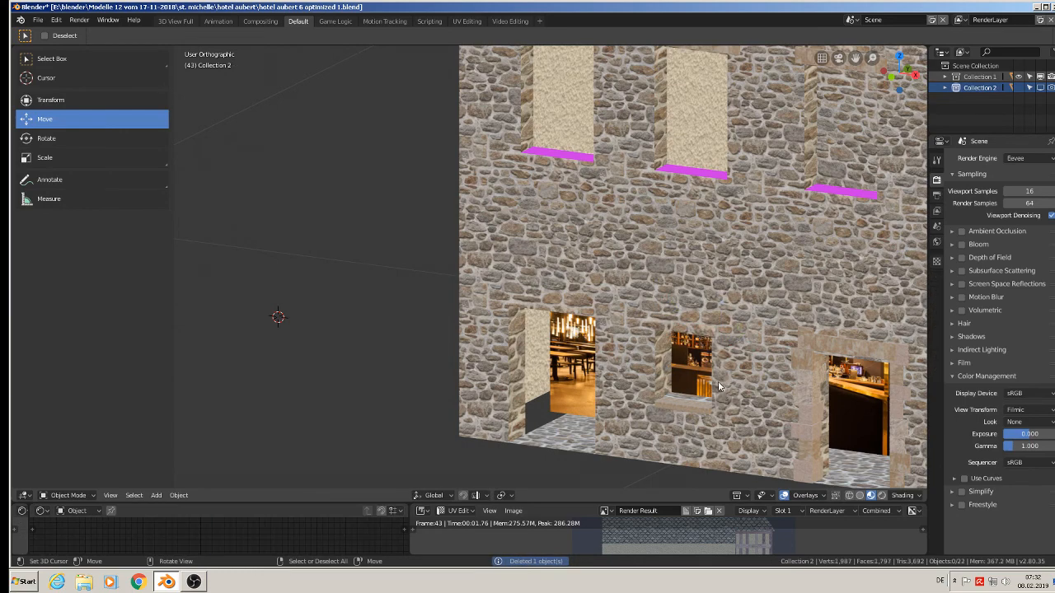
{"action": "right_click", "coordinate": [683, 406]}
{"action": "key", "text": "Delete"}
Delete the stone surround of the right doorway: its left column, lintel and right column.
{"action": "right_click", "coordinate": [809, 404]}
{"action": "key", "text": "Delete"}
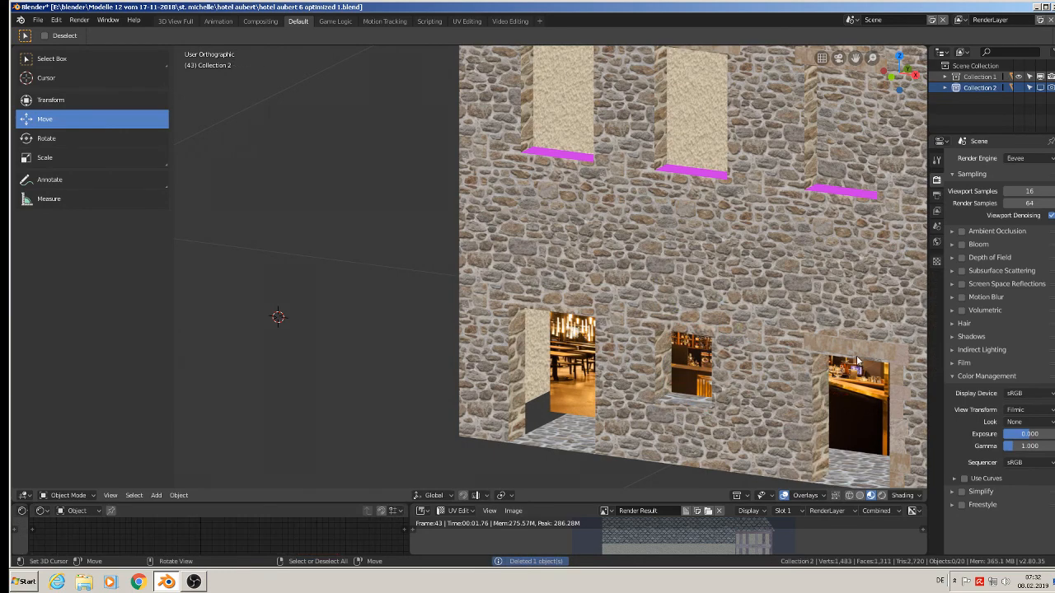
{"action": "right_click", "coordinate": [857, 356]}
{"action": "key", "text": "Delete"}
{"action": "right_click", "coordinate": [900, 398]}
{"action": "key", "text": "Delete"}
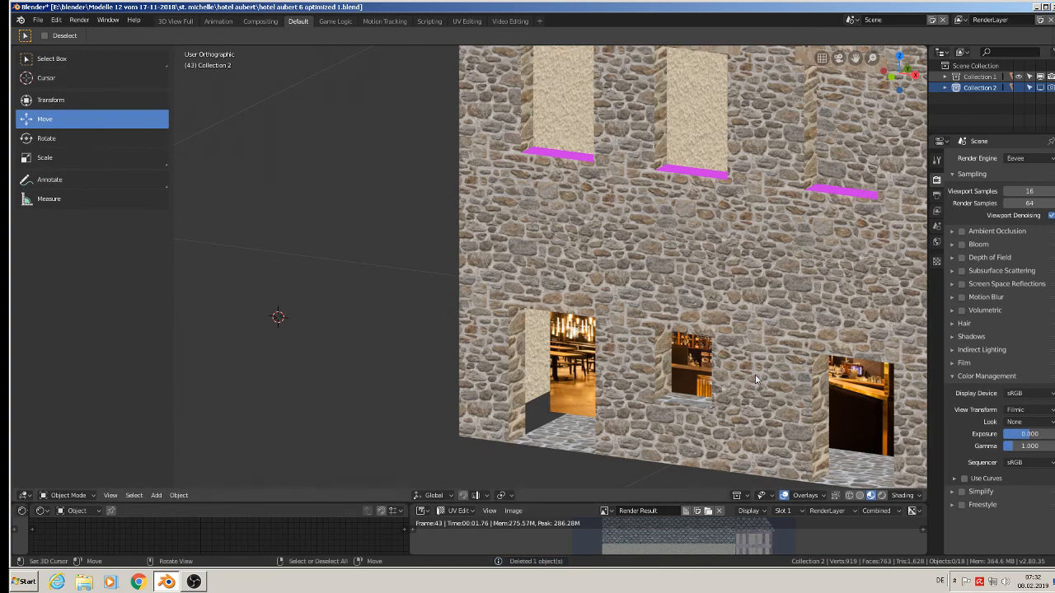
Move the small dark window out of its opening near the peak of the rear slate gable and delete it.
{"action": "scroll", "coordinate": [450, 239], "scroll_direction": "down", "scroll_amount": 5}
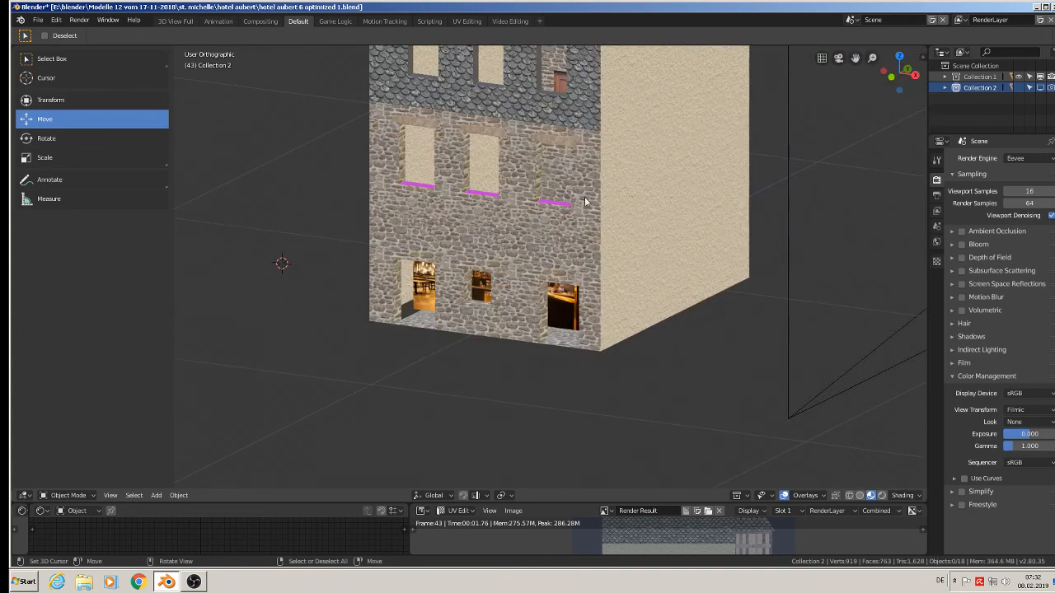
{"action": "middle_click_drag", "start_coordinate": [585, 202], "coordinate": [370, 169]}
{"action": "scroll", "coordinate": [431, 154], "scroll_direction": "up", "scroll_amount": 6}
{"action": "left_click", "coordinate": [432, 184]}
{"action": "scroll", "coordinate": [396, 203], "scroll_direction": "up", "scroll_amount": 2}
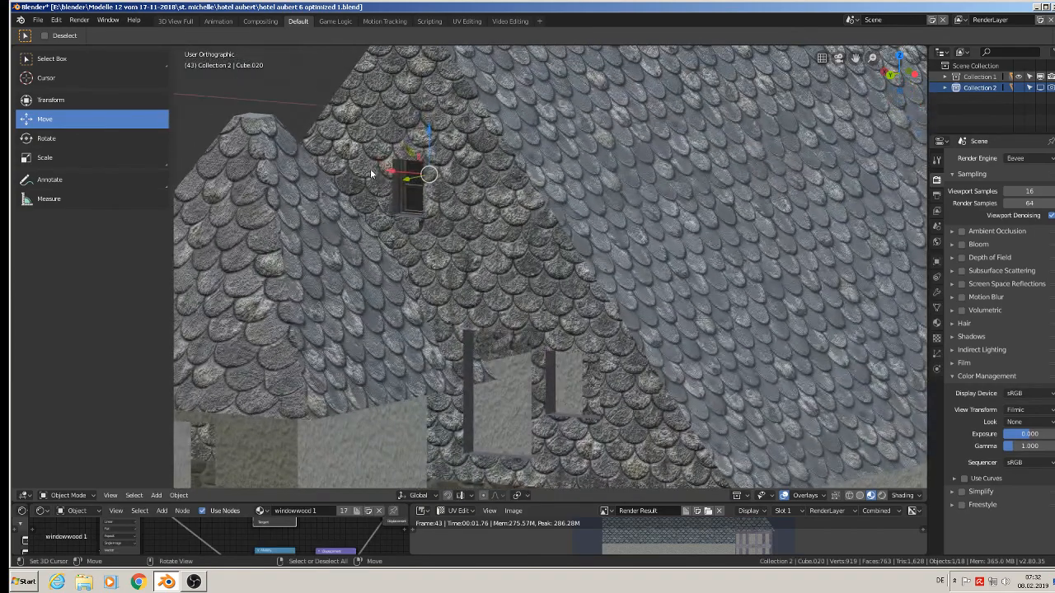
{"action": "left_click_drag", "start_coordinate": [404, 182], "coordinate": [351, 206]}
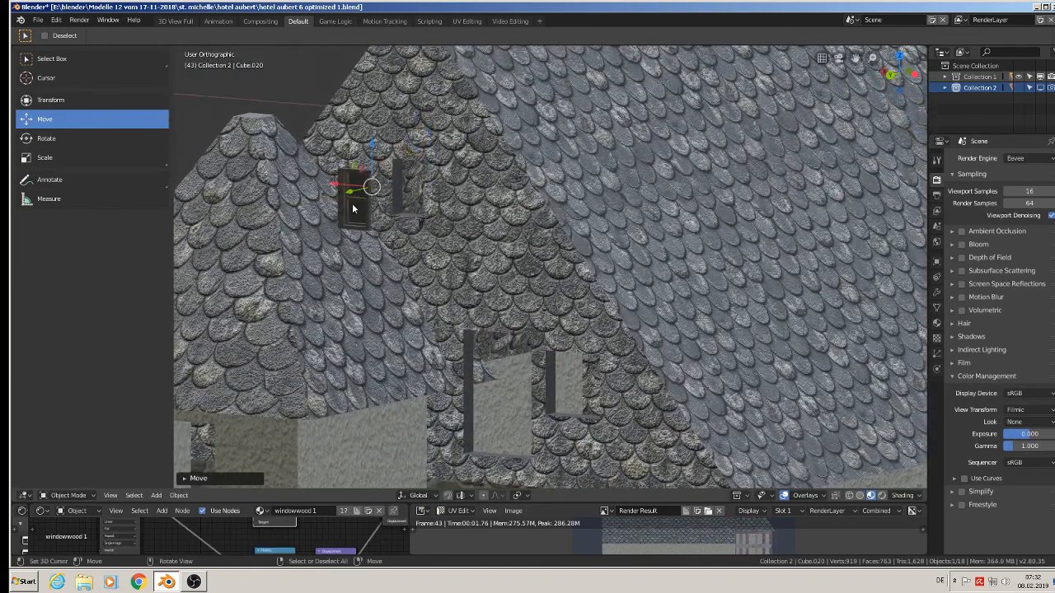
{"action": "key", "text": "x"}
{"action": "left_click", "coordinate": [352, 203]}
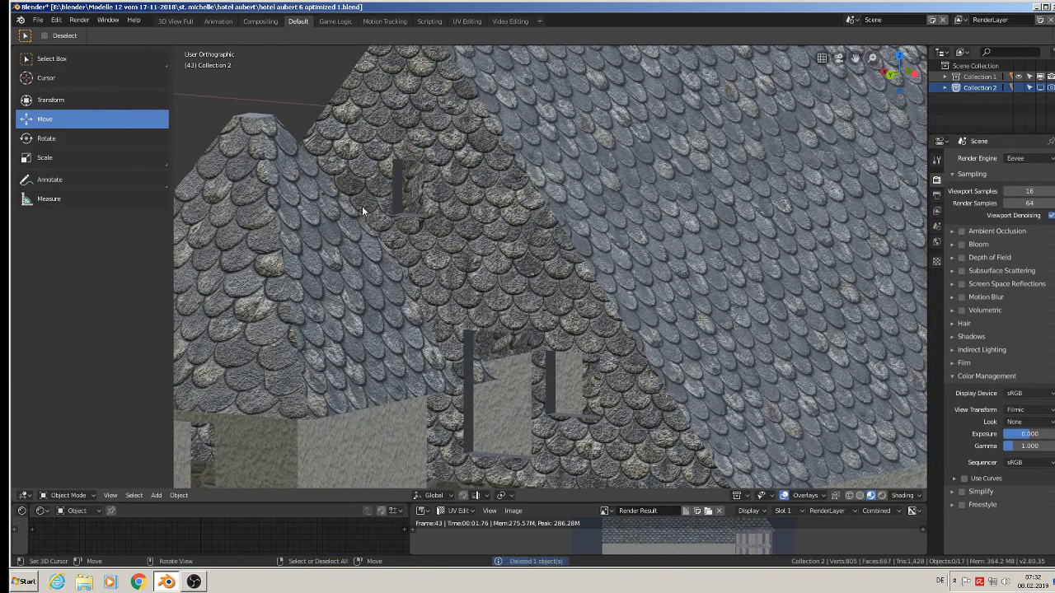
Examine the main building's mesh in Edit Mode from the front and from below, checking the window recesses and open underside.
{"action": "scroll", "coordinate": [367, 208], "scroll_direction": "down", "scroll_amount": 5}
{"action": "middle_click_drag", "start_coordinate": [367, 207], "coordinate": [600, 266]}
{"action": "scroll", "coordinate": [614, 230], "scroll_direction": "down", "scroll_amount": 6}
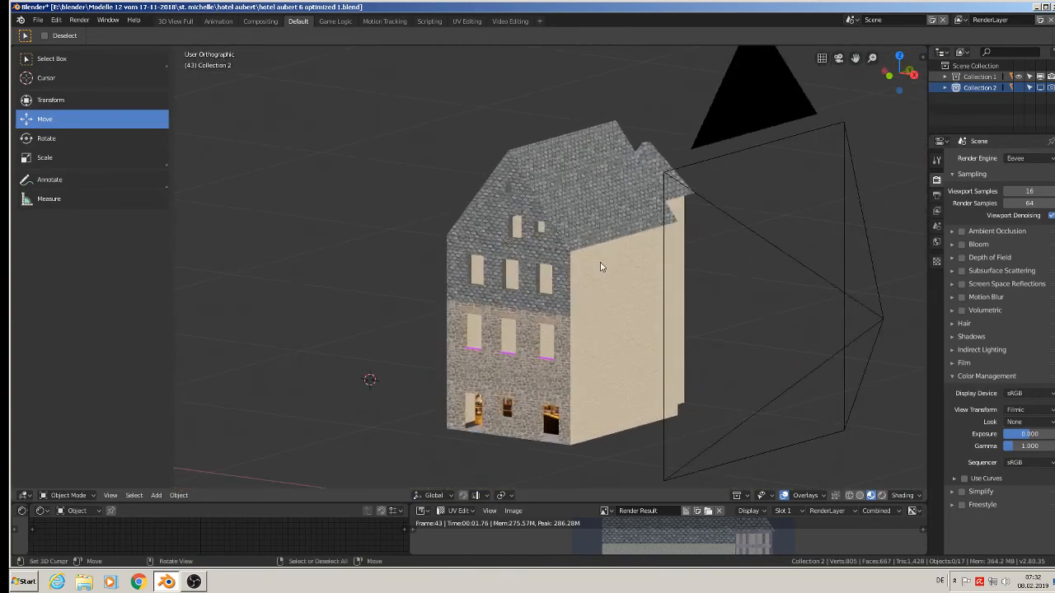
{"action": "right_click", "coordinate": [575, 236]}
{"action": "key", "text": "Tab"}
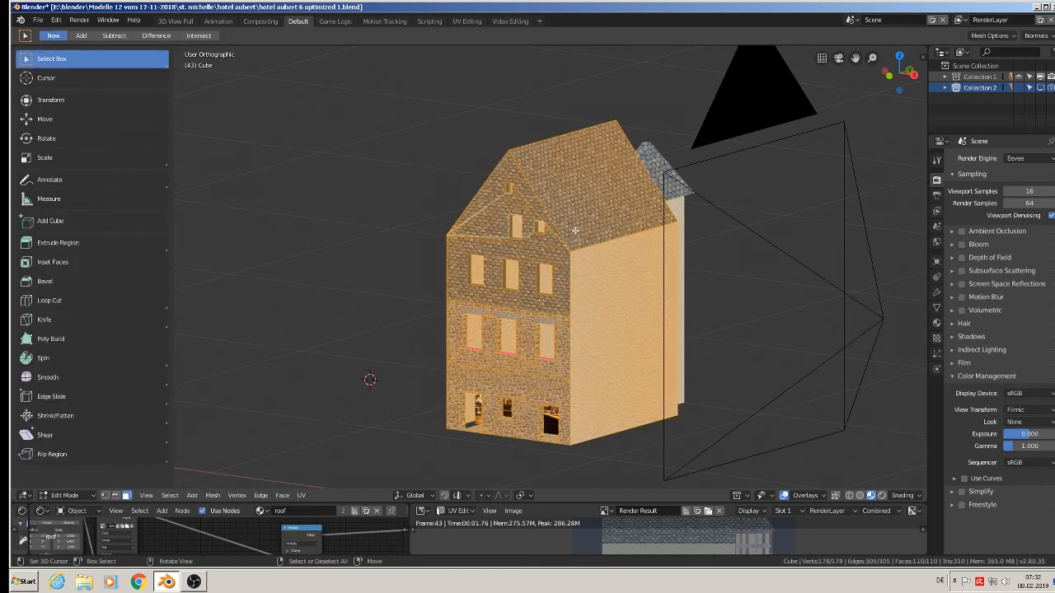
{"action": "scroll", "coordinate": [605, 269], "scroll_direction": "up", "scroll_amount": 1}
{"action": "middle_click_drag", "start_coordinate": [607, 270], "coordinate": [547, 201]}
{"action": "scroll", "coordinate": [519, 338], "scroll_direction": "up", "scroll_amount": 3}
{"action": "scroll", "coordinate": [519, 338], "scroll_direction": "up", "scroll_amount": 2}
{"action": "middle_click_drag", "start_coordinate": [518, 338], "coordinate": [736, 182], "text": "shift"}
{"action": "middle_click_drag", "start_coordinate": [735, 183], "coordinate": [668, 223]}
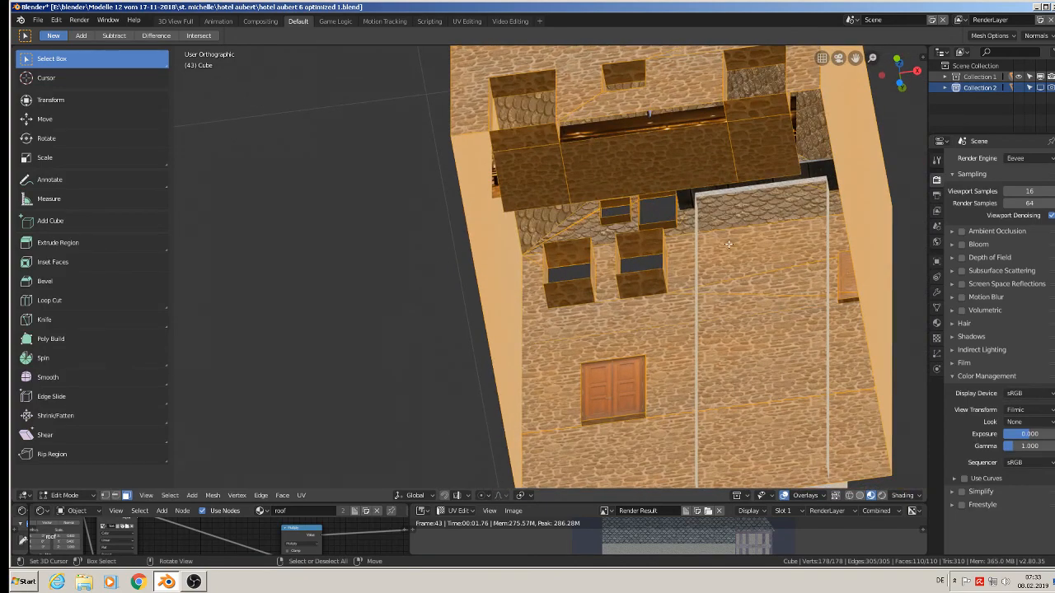
{"action": "middle_click_drag", "start_coordinate": [791, 255], "coordinate": [579, 363]}
{"action": "key", "text": "Tab"}
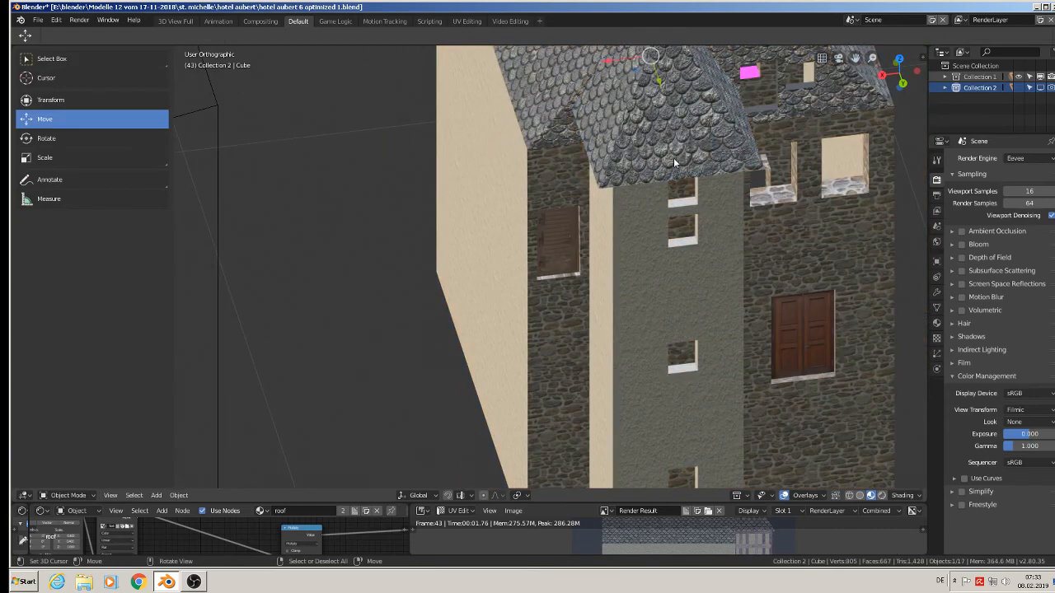
Examine the stair tower's mesh in Edit Mode, including the underside of its roof and its window openings.
{"action": "left_click", "coordinate": [702, 200]}
{"action": "key", "text": "Tab"}
{"action": "middle_click_drag", "start_coordinate": [702, 200], "coordinate": [701, 159]}
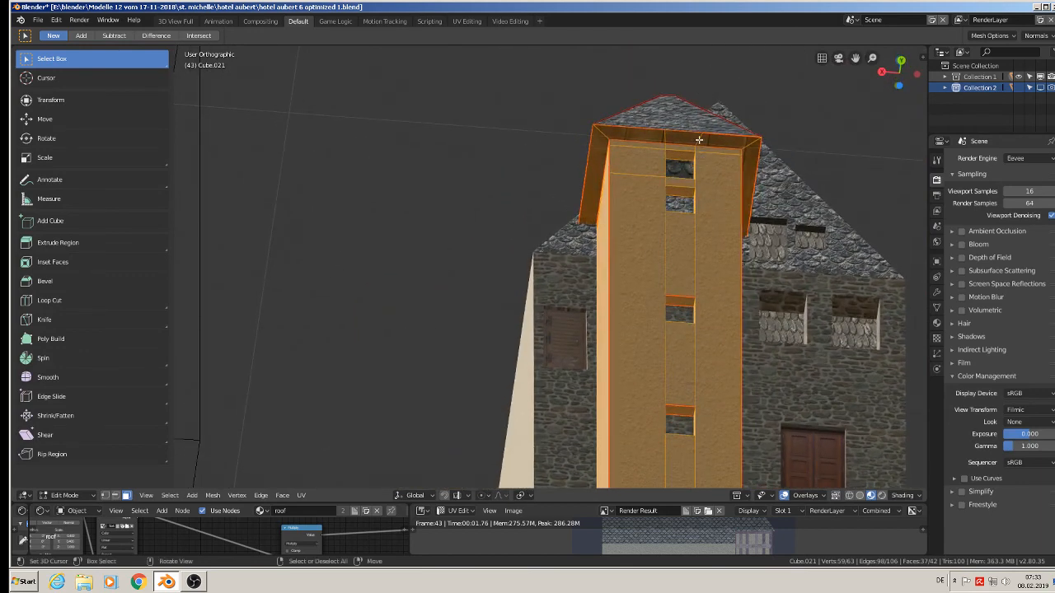
{"action": "left_click", "coordinate": [698, 140]}
{"action": "mouse_move", "coordinate": [675, 210]}
{"action": "middle_mouse_down"}
{"action": "mouse_move", "coordinate": [693, 229]}
{"action": "mouse_move", "coordinate": [794, 123]}
{"action": "mouse_move", "coordinate": [765, 316]}
{"action": "middle_mouse_up"}
{"action": "middle_click_drag", "start_coordinate": [704, 264], "coordinate": [735, 346], "text": "shift"}
{"action": "scroll", "coordinate": [736, 346], "scroll_direction": "down", "scroll_amount": 4}
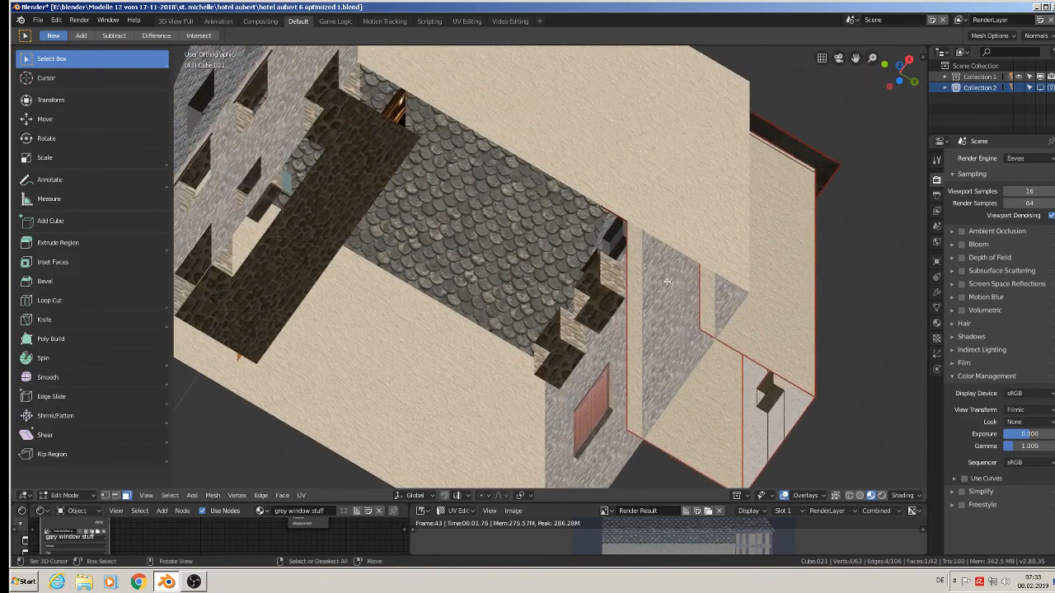
{"action": "middle_click_drag", "start_coordinate": [615, 244], "coordinate": [657, 310]}
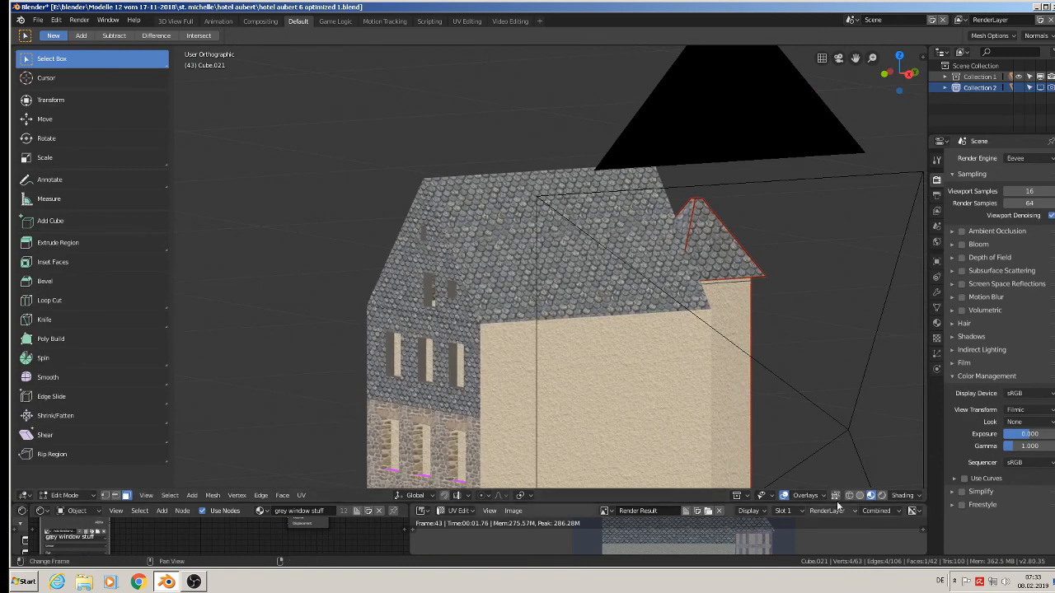
{"action": "key", "text": "Tab"}
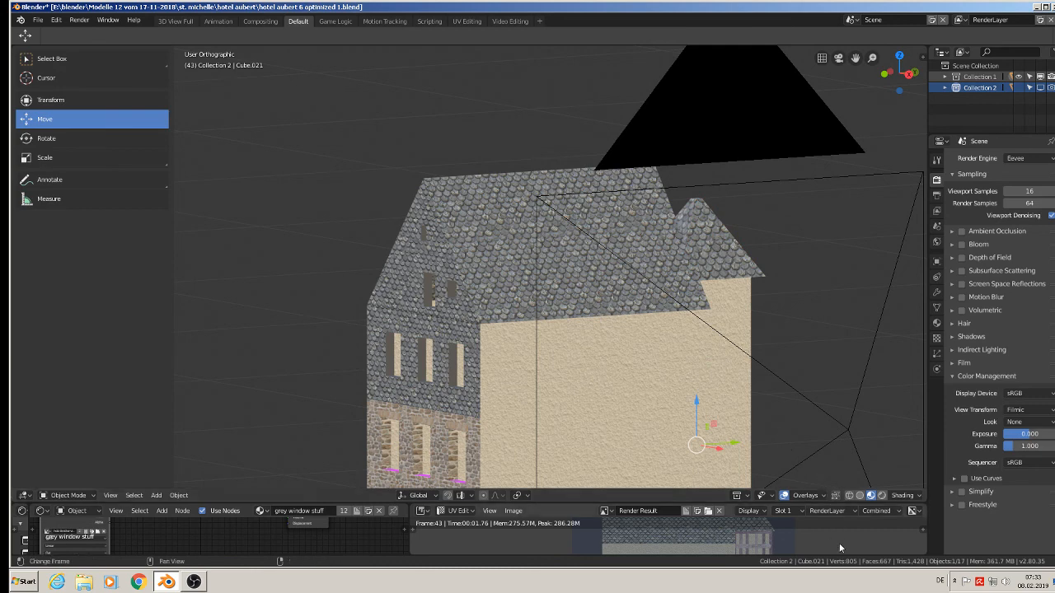
{"action": "scroll", "coordinate": [664, 365], "scroll_direction": "up", "scroll_amount": 3}
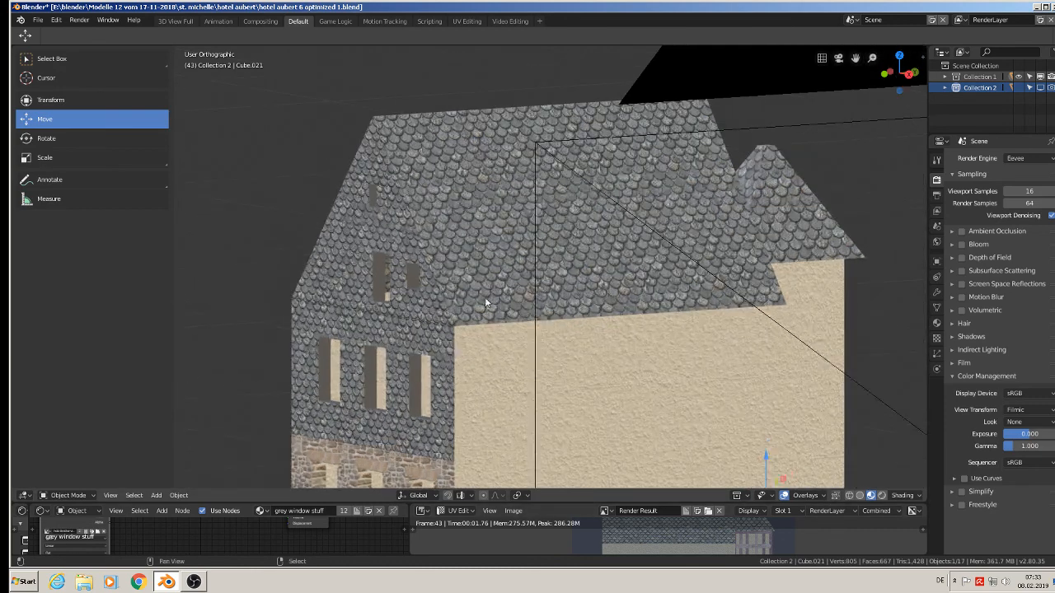
{"action": "mouse_move", "coordinate": [493, 224]}
{"action": "middle_mouse_down"}
{"action": "mouse_move", "coordinate": [484, 233]}
{"action": "mouse_move", "coordinate": [508, 225]}
{"action": "middle_mouse_up"}
{"action": "key", "text": "Tab"}
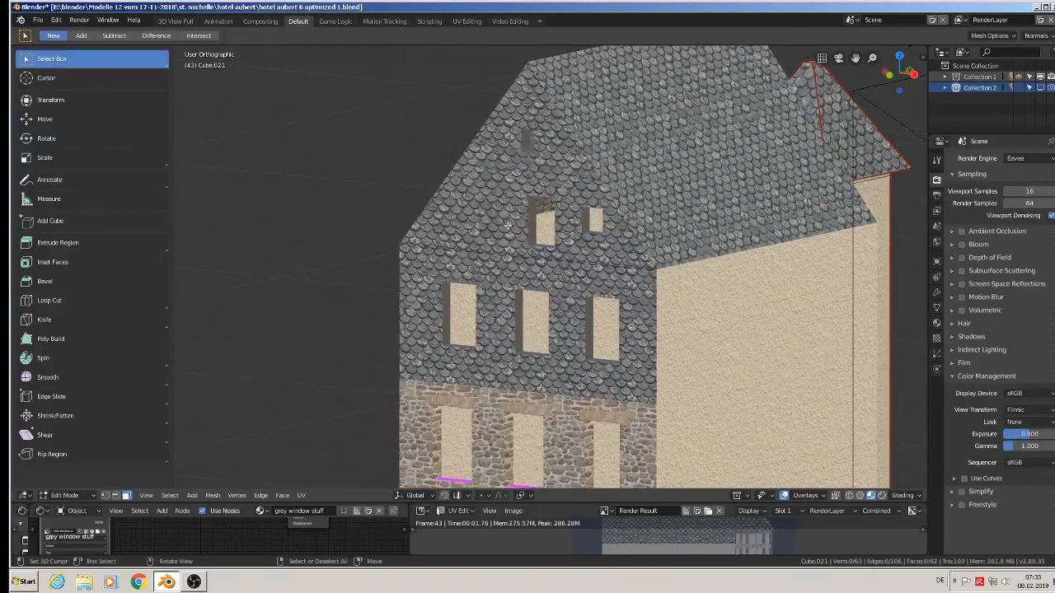
{"action": "key", "text": "Tab"}
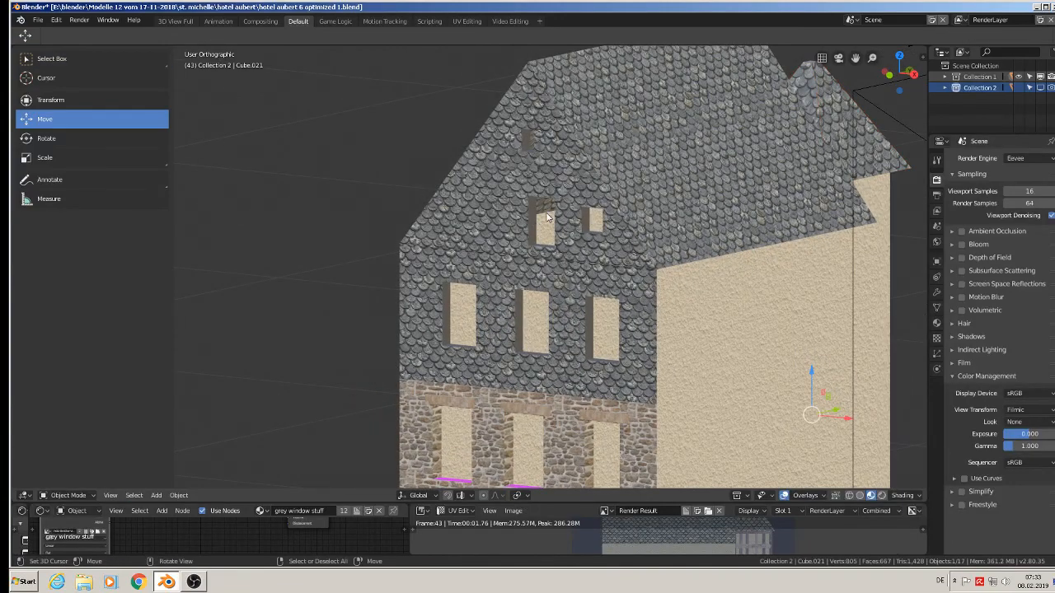
{"action": "scroll", "coordinate": [547, 217], "scroll_direction": "down", "scroll_amount": 4}
{"action": "middle_click_drag", "start_coordinate": [612, 283], "coordinate": [635, 242]}
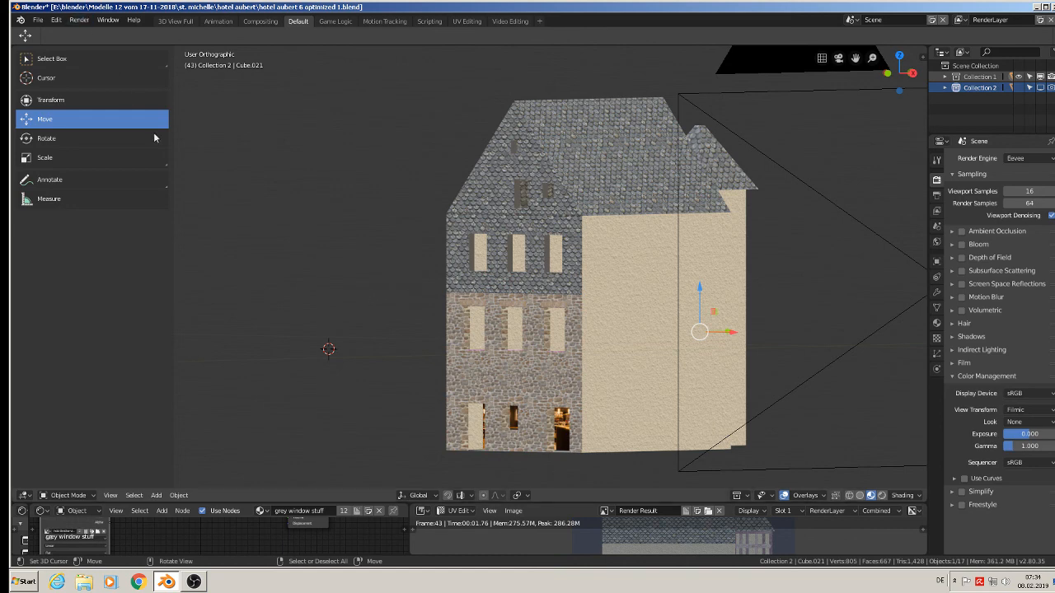
Save the stripped hotel model under its existing file name.
{"action": "left_click", "coordinate": [38, 19]}
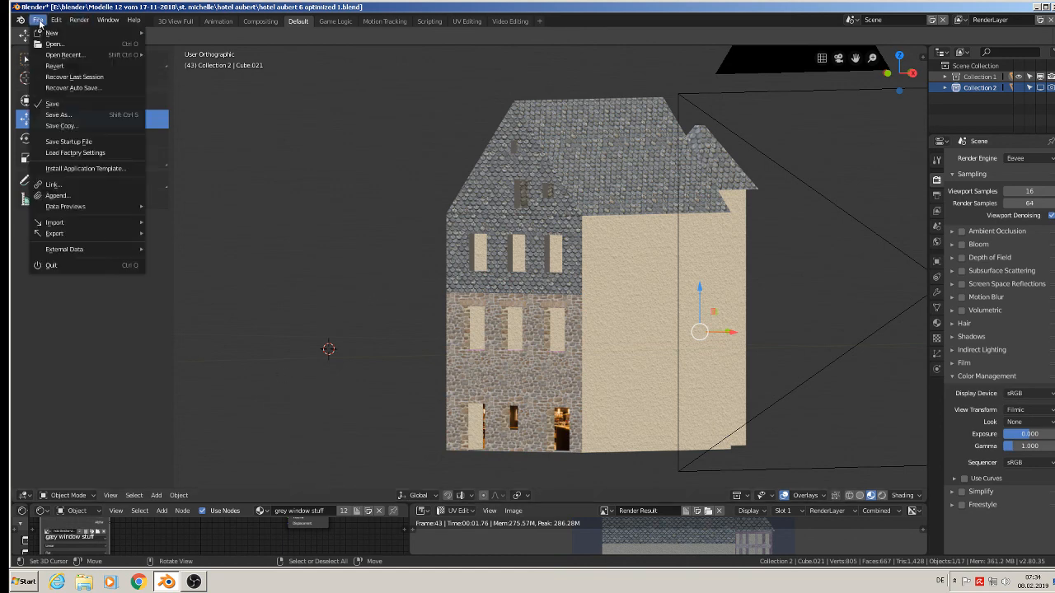
{"action": "left_click", "coordinate": [52, 104]}
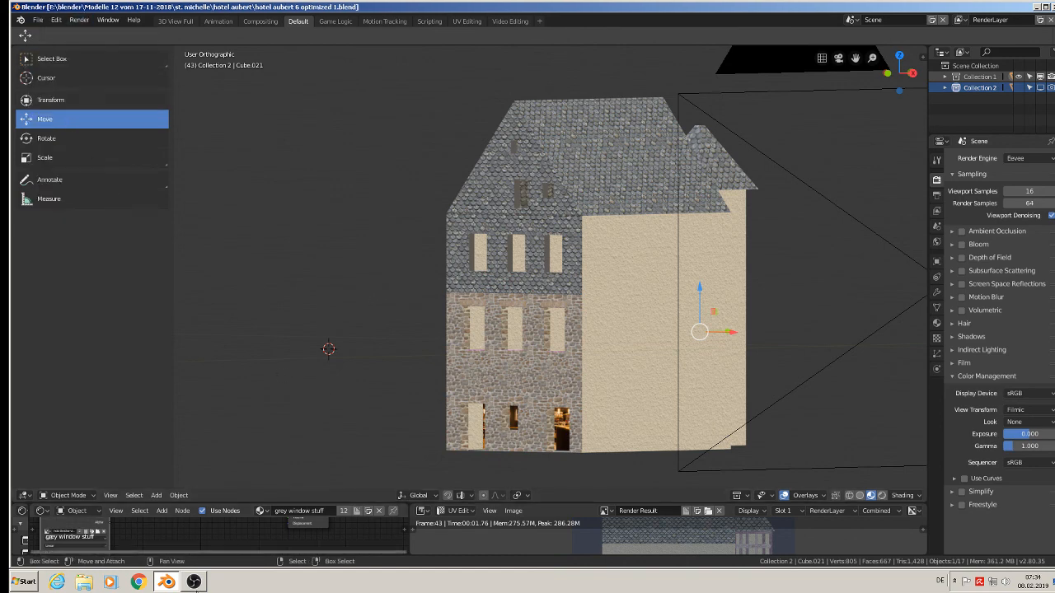